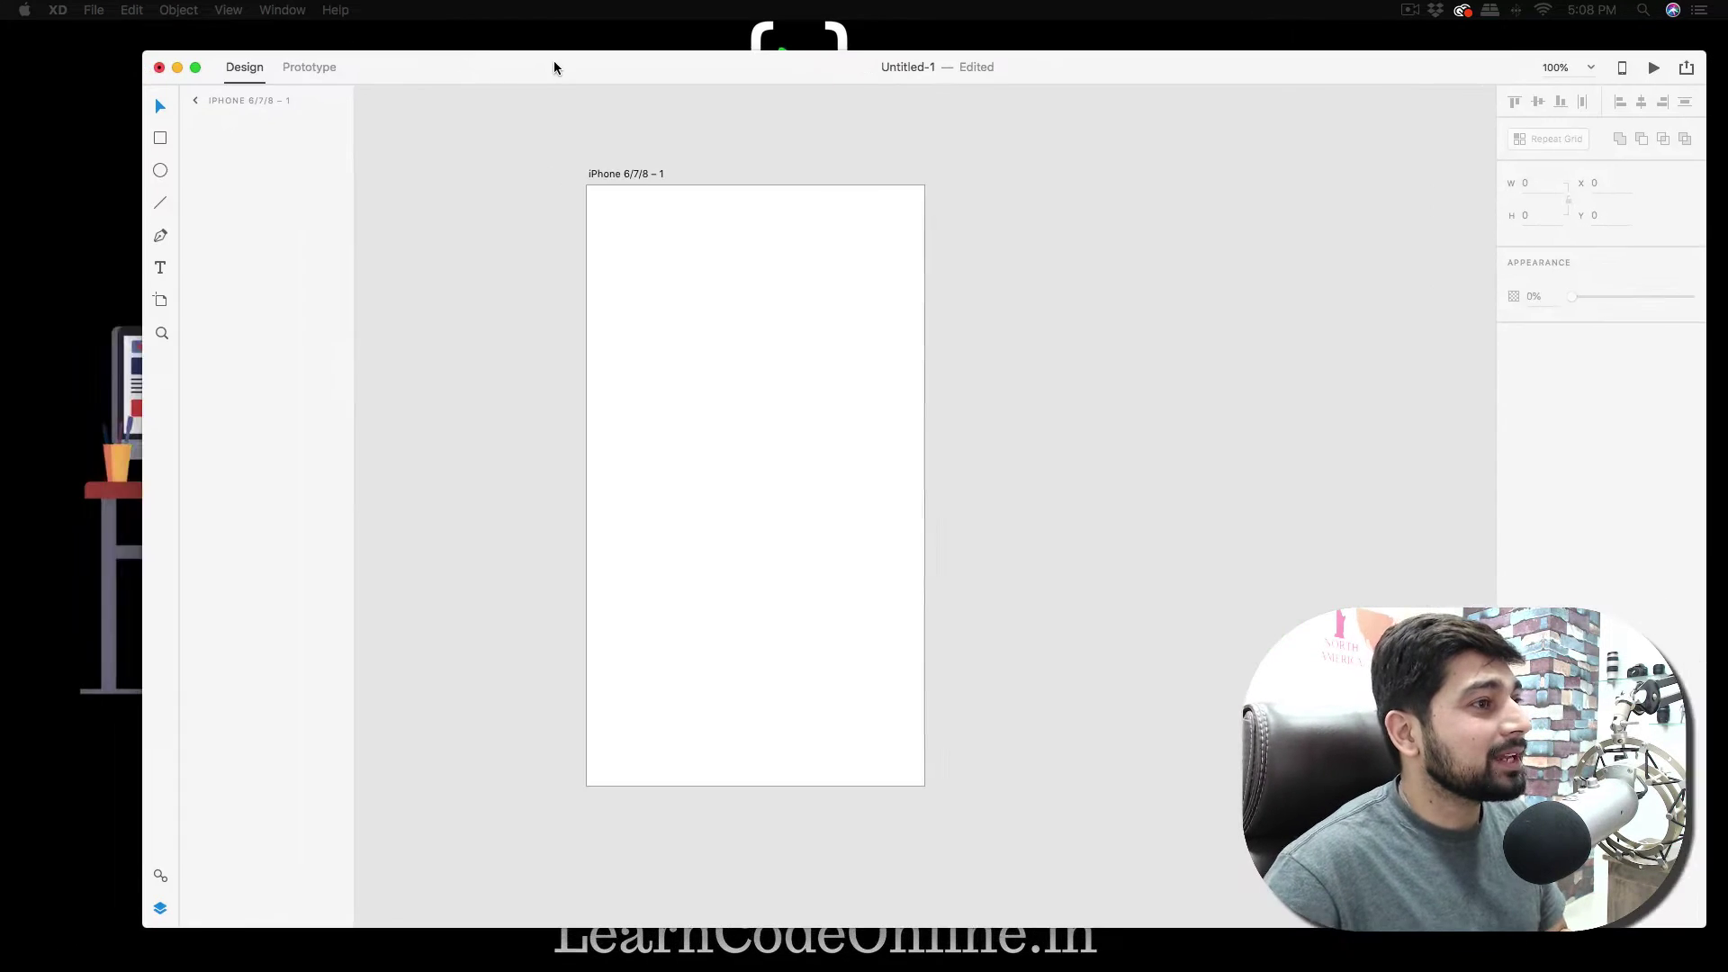
- Look through the Creative Cloud app list for the XD CC entry and close the list
drag(551, 65, 574, 34)
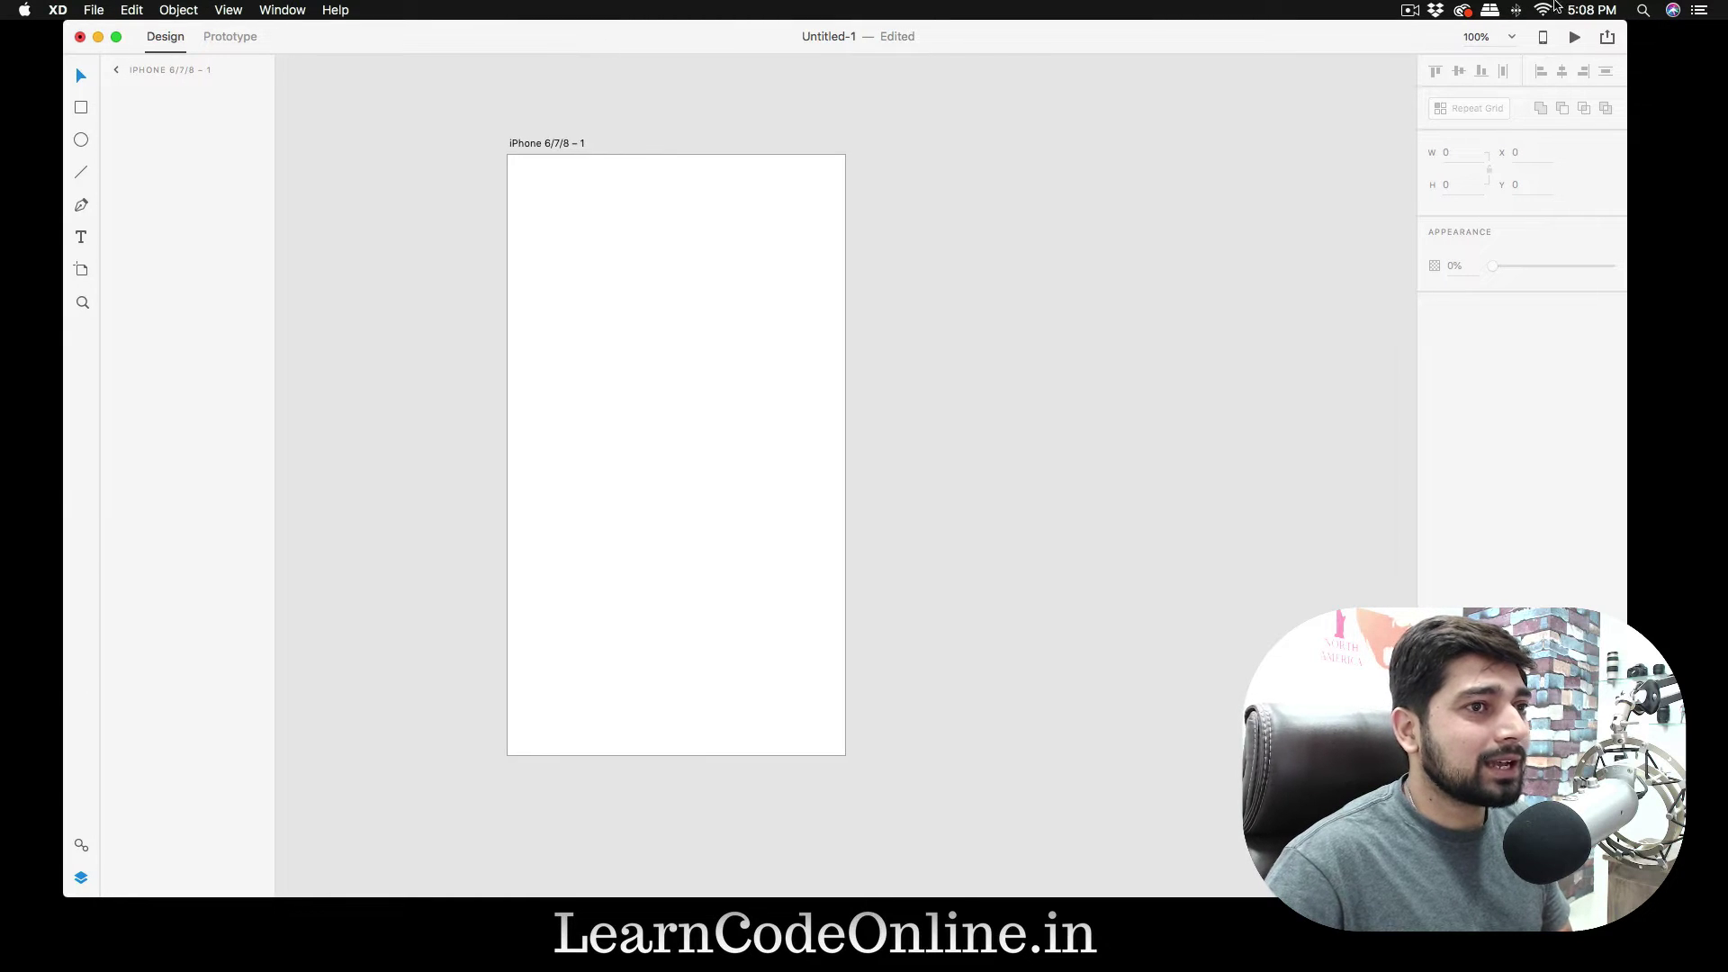
click(1462, 10)
scroll(1435, 450, down, 5)
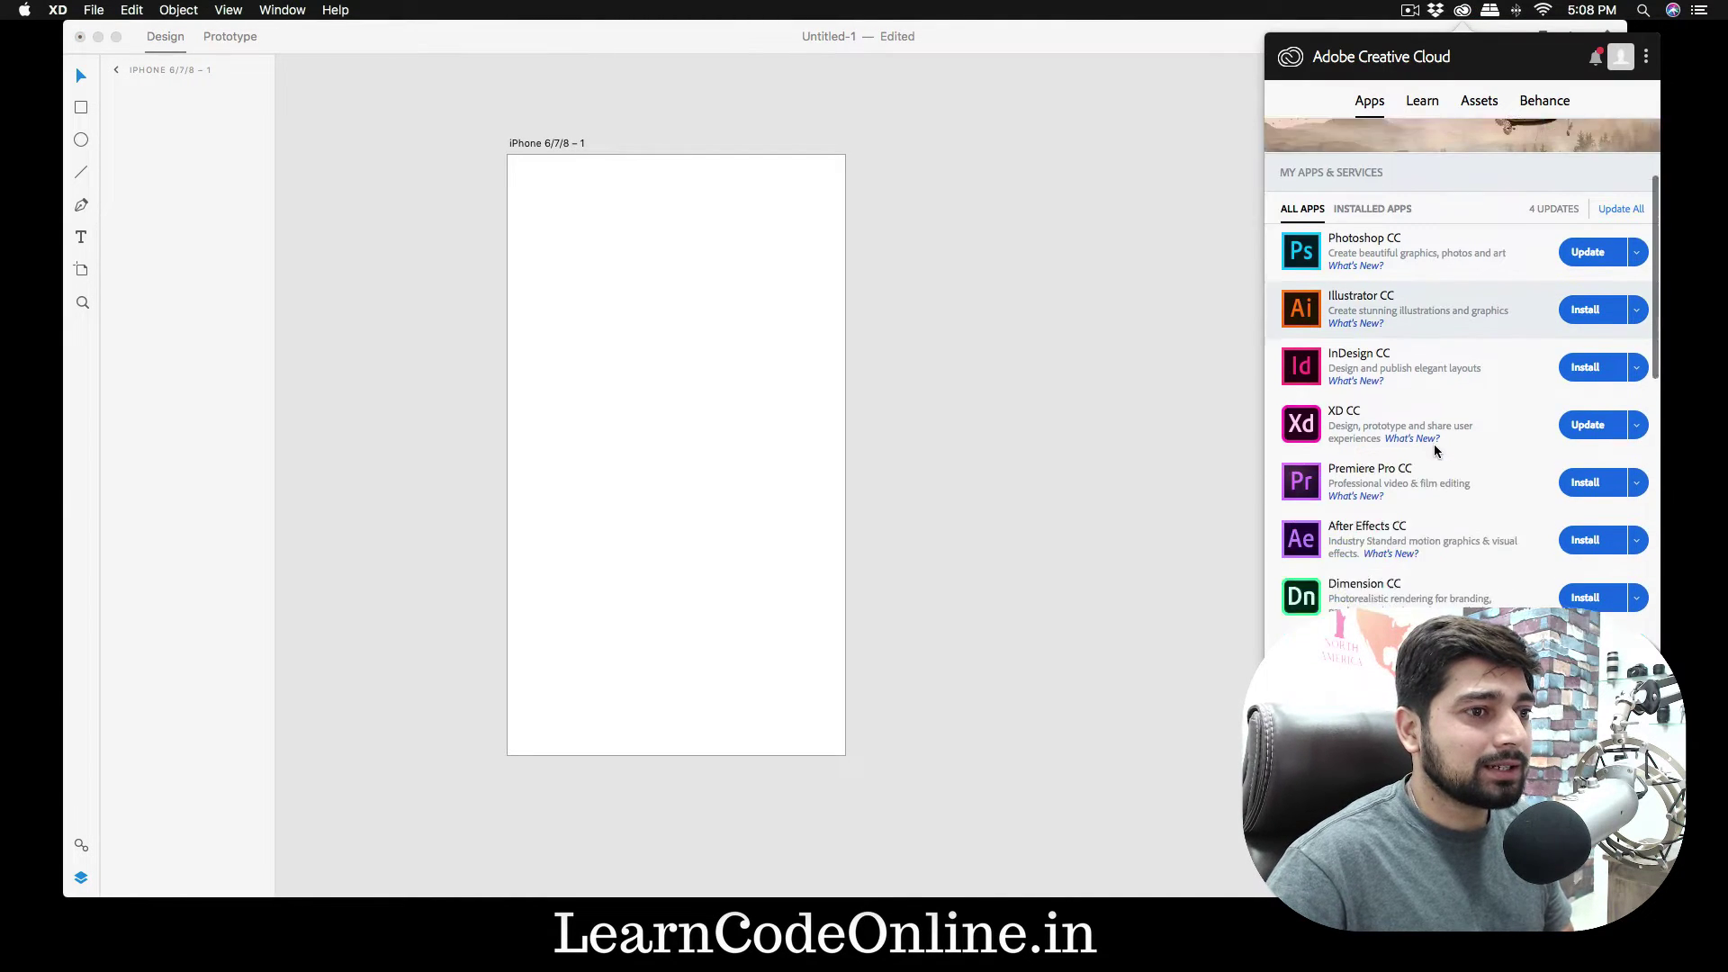
scroll(1434, 450, down, 4)
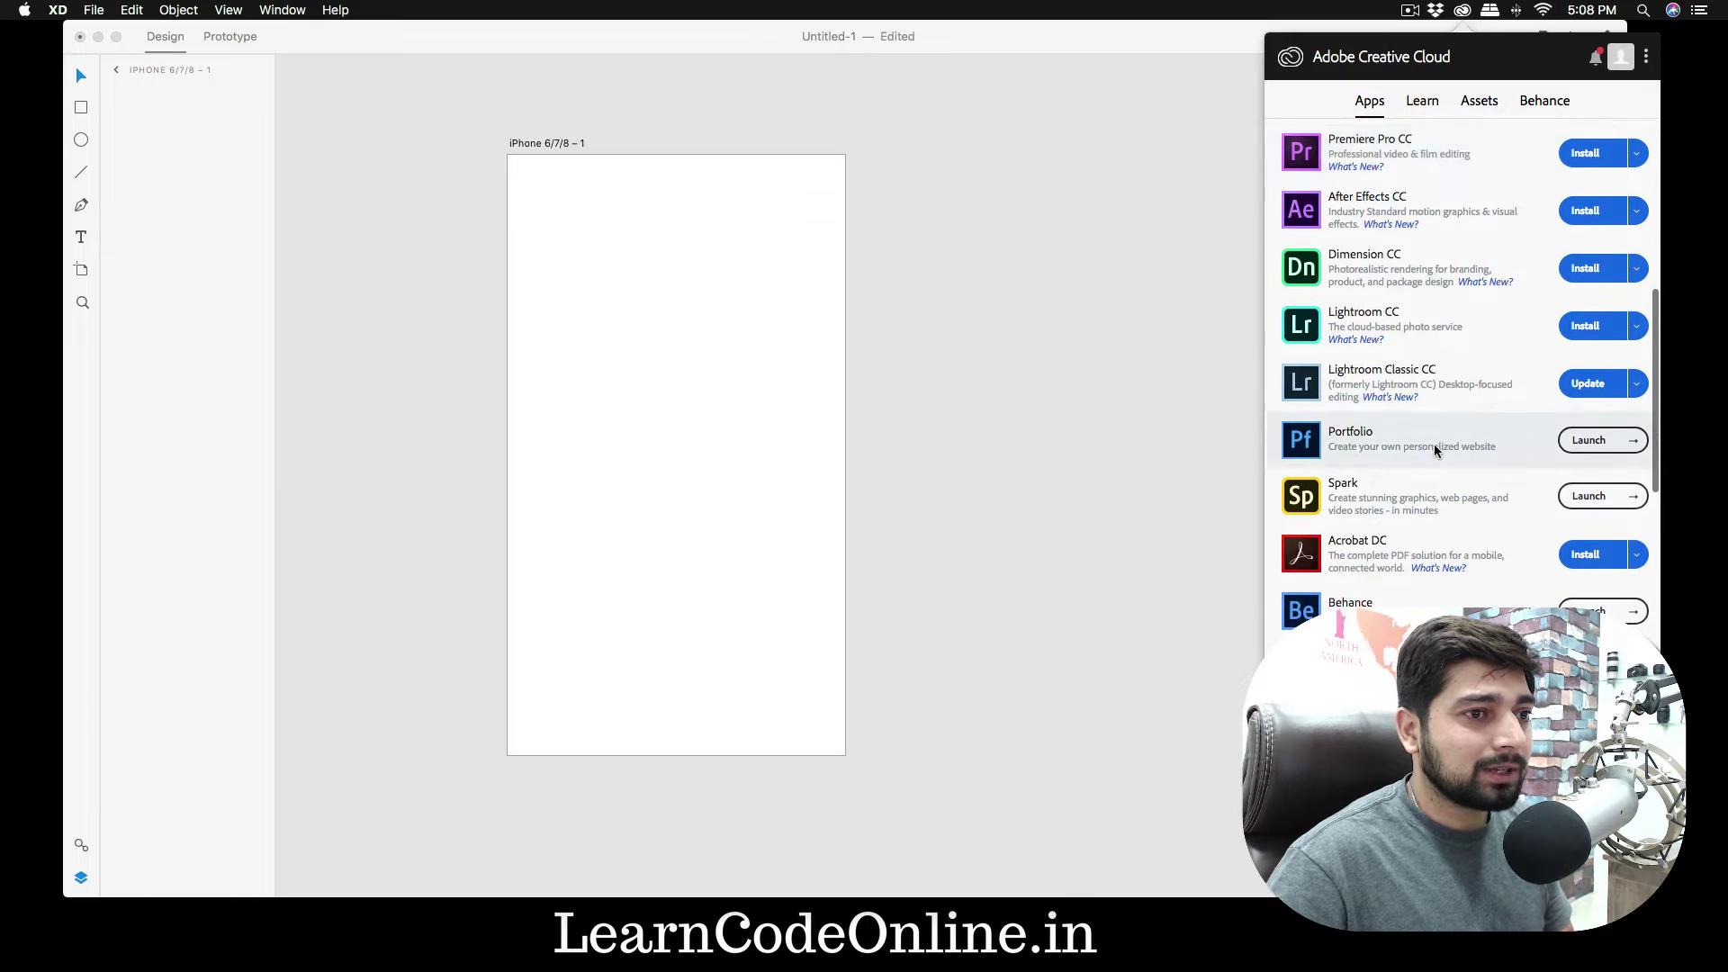
scroll(1436, 450, up, 7)
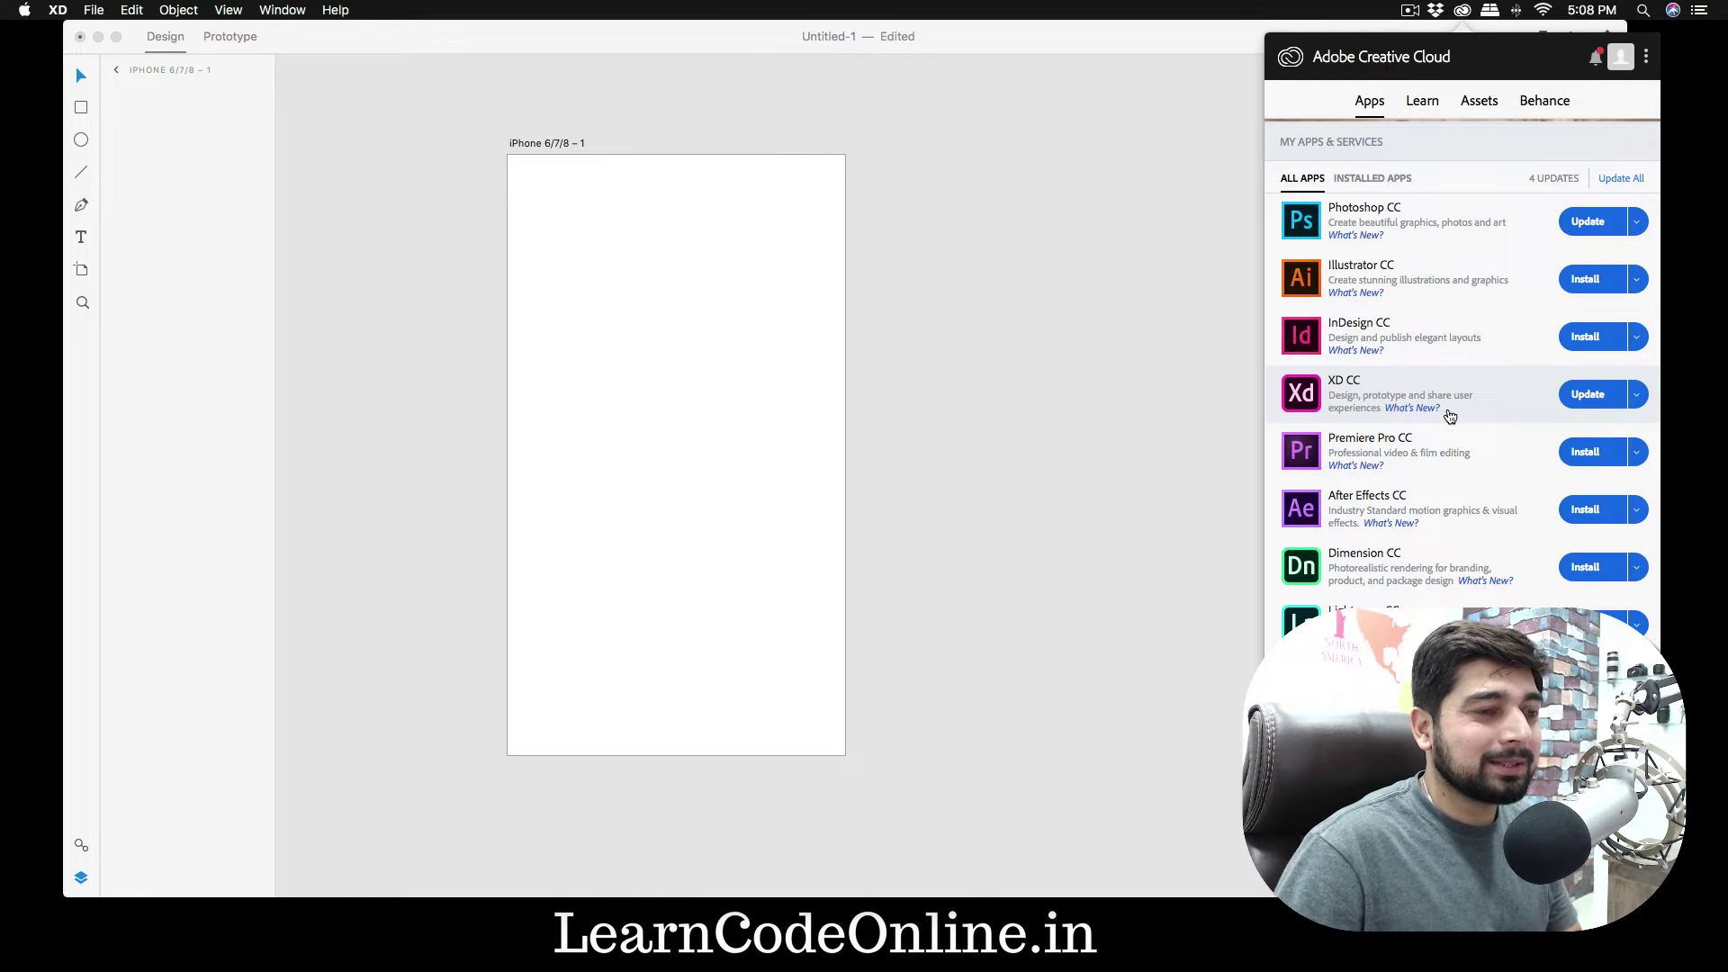
click(1040, 316)
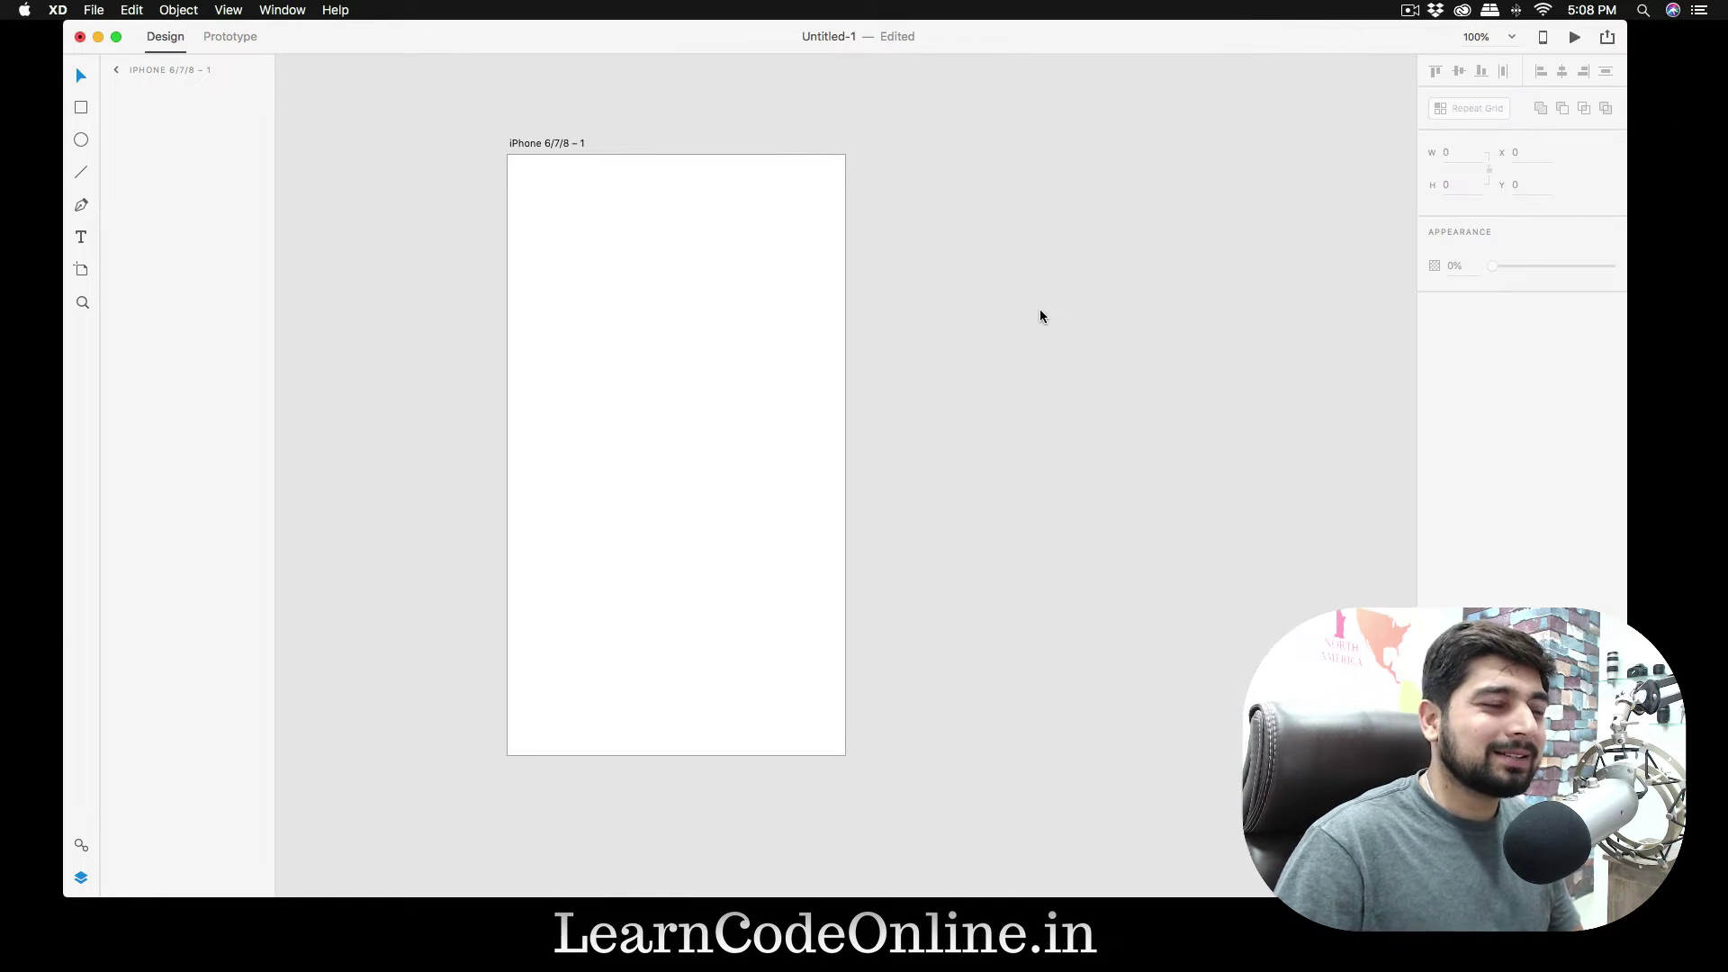
click(947, 279)
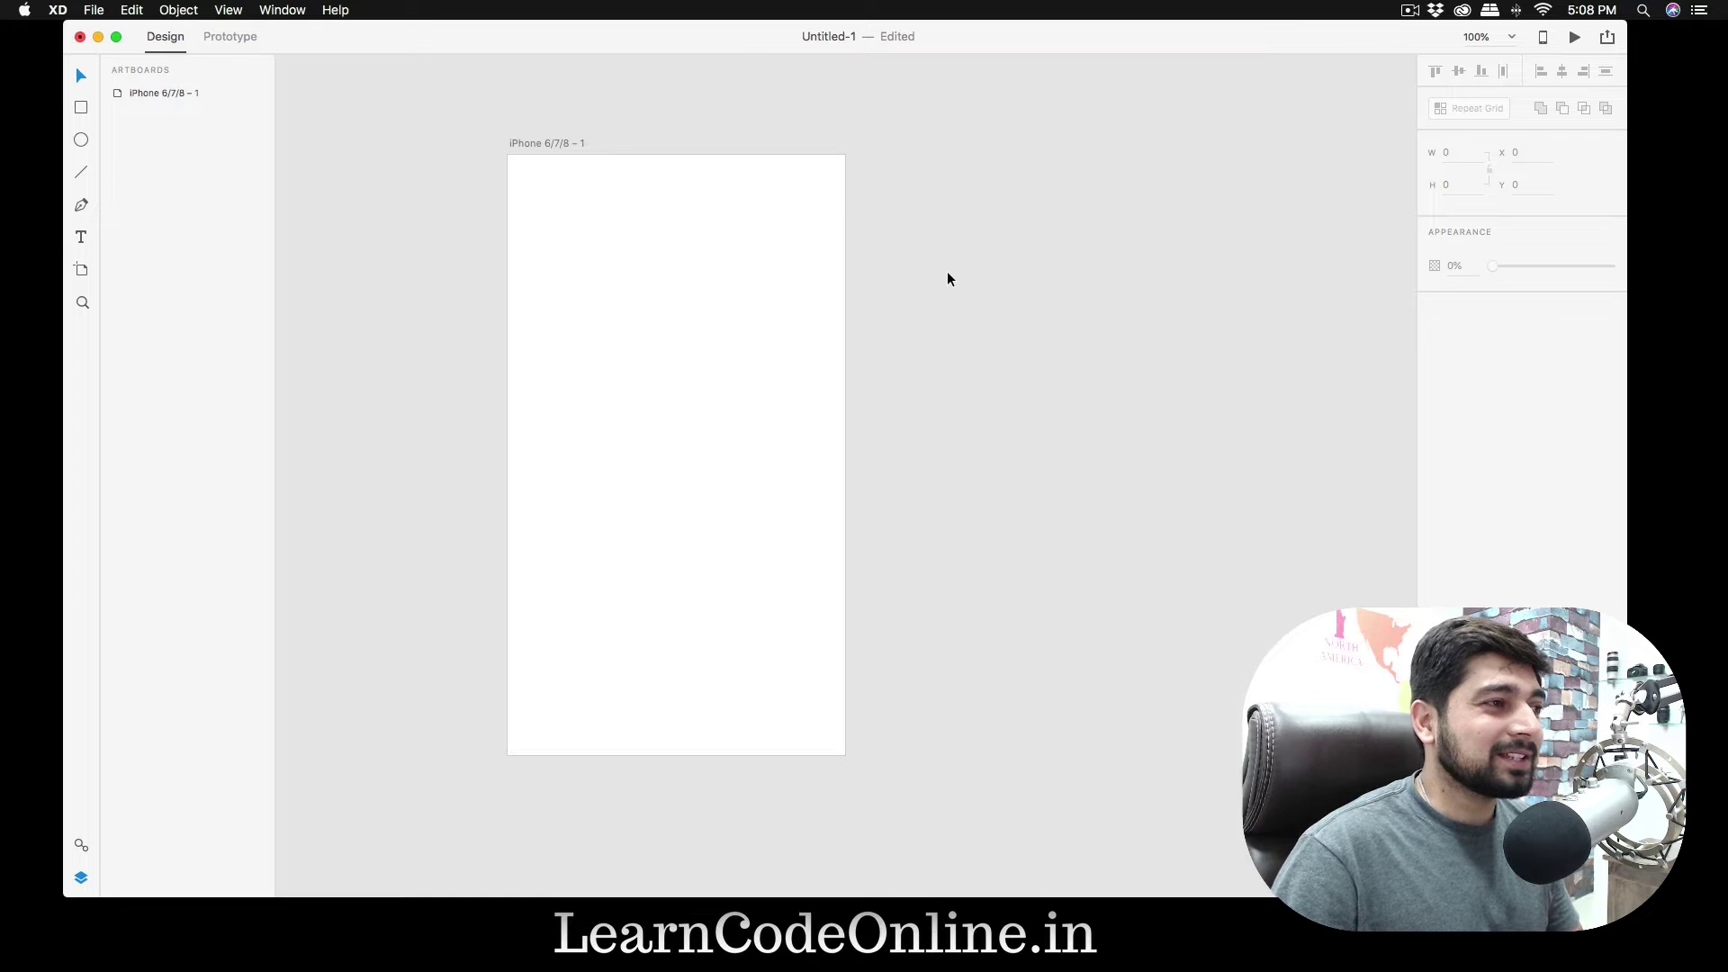
key(a)
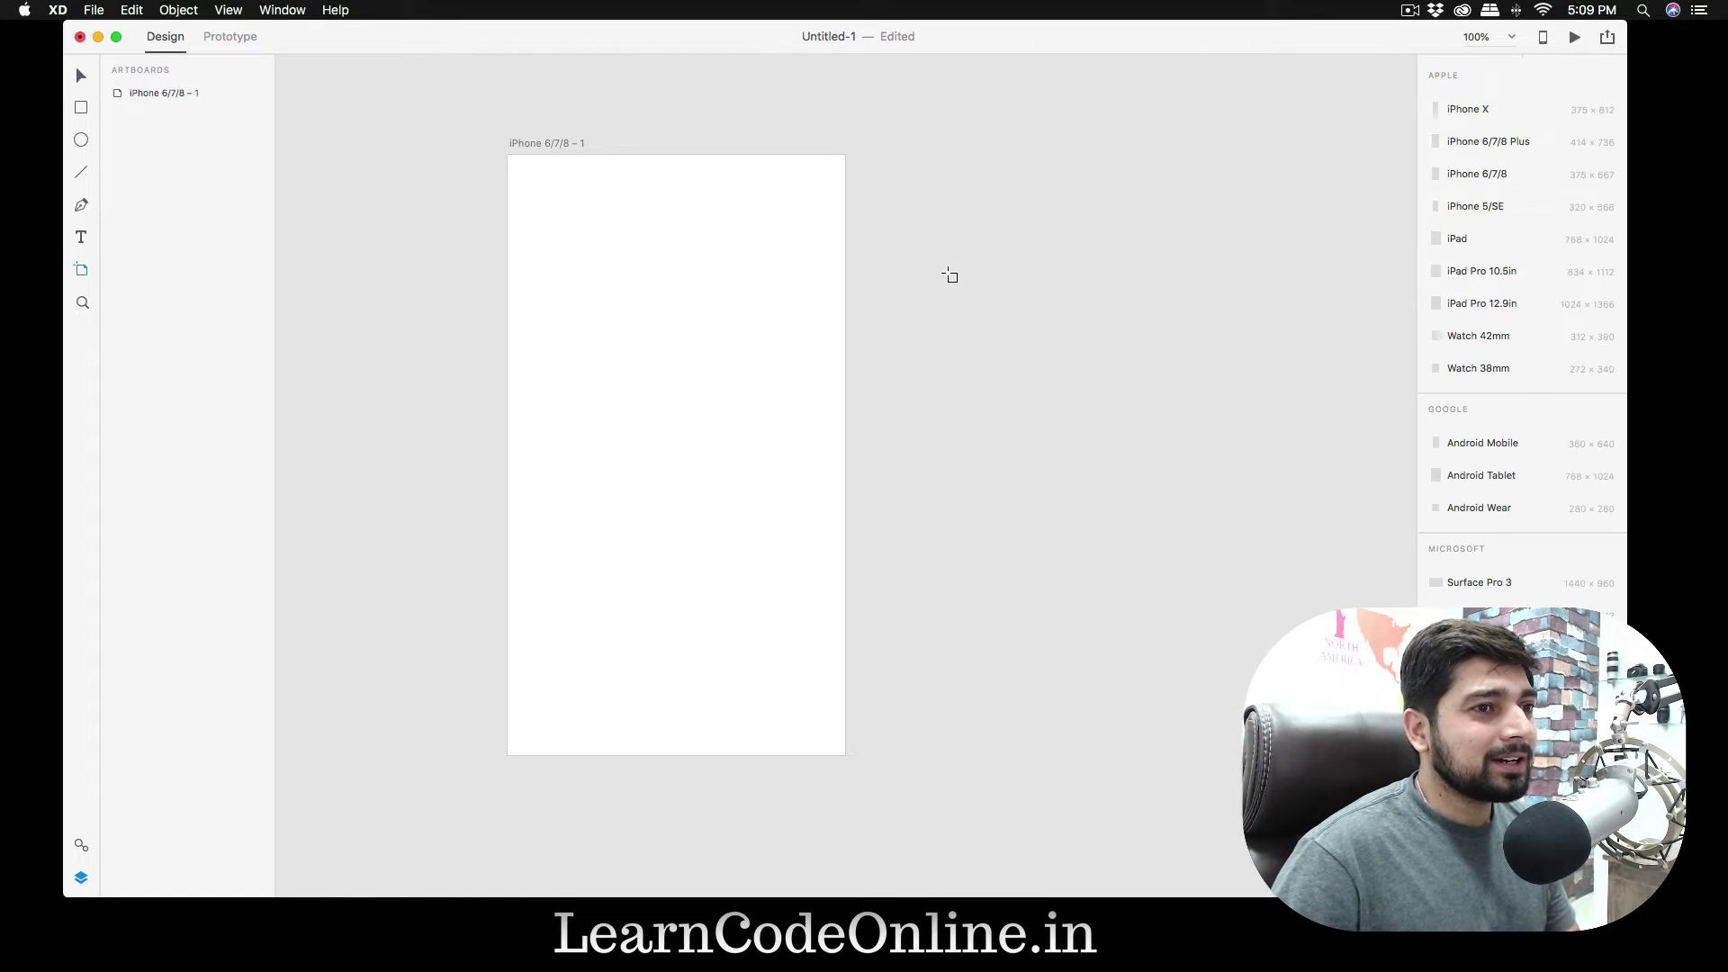
click(1483, 442)
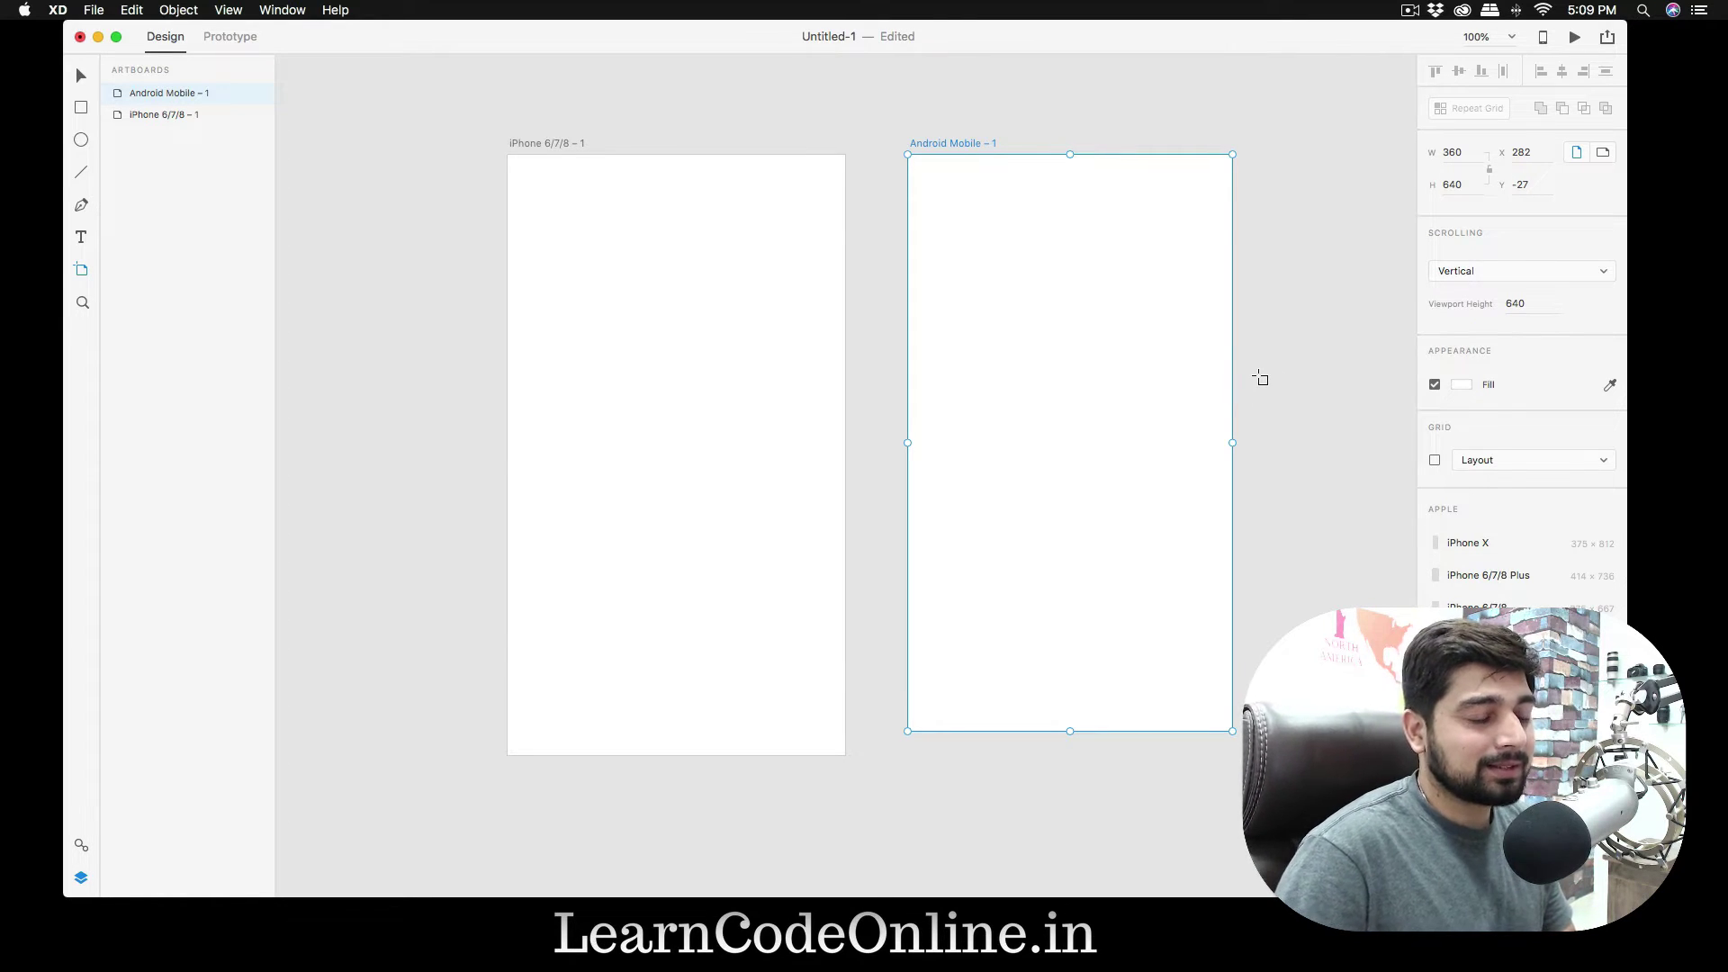
key(Delete)
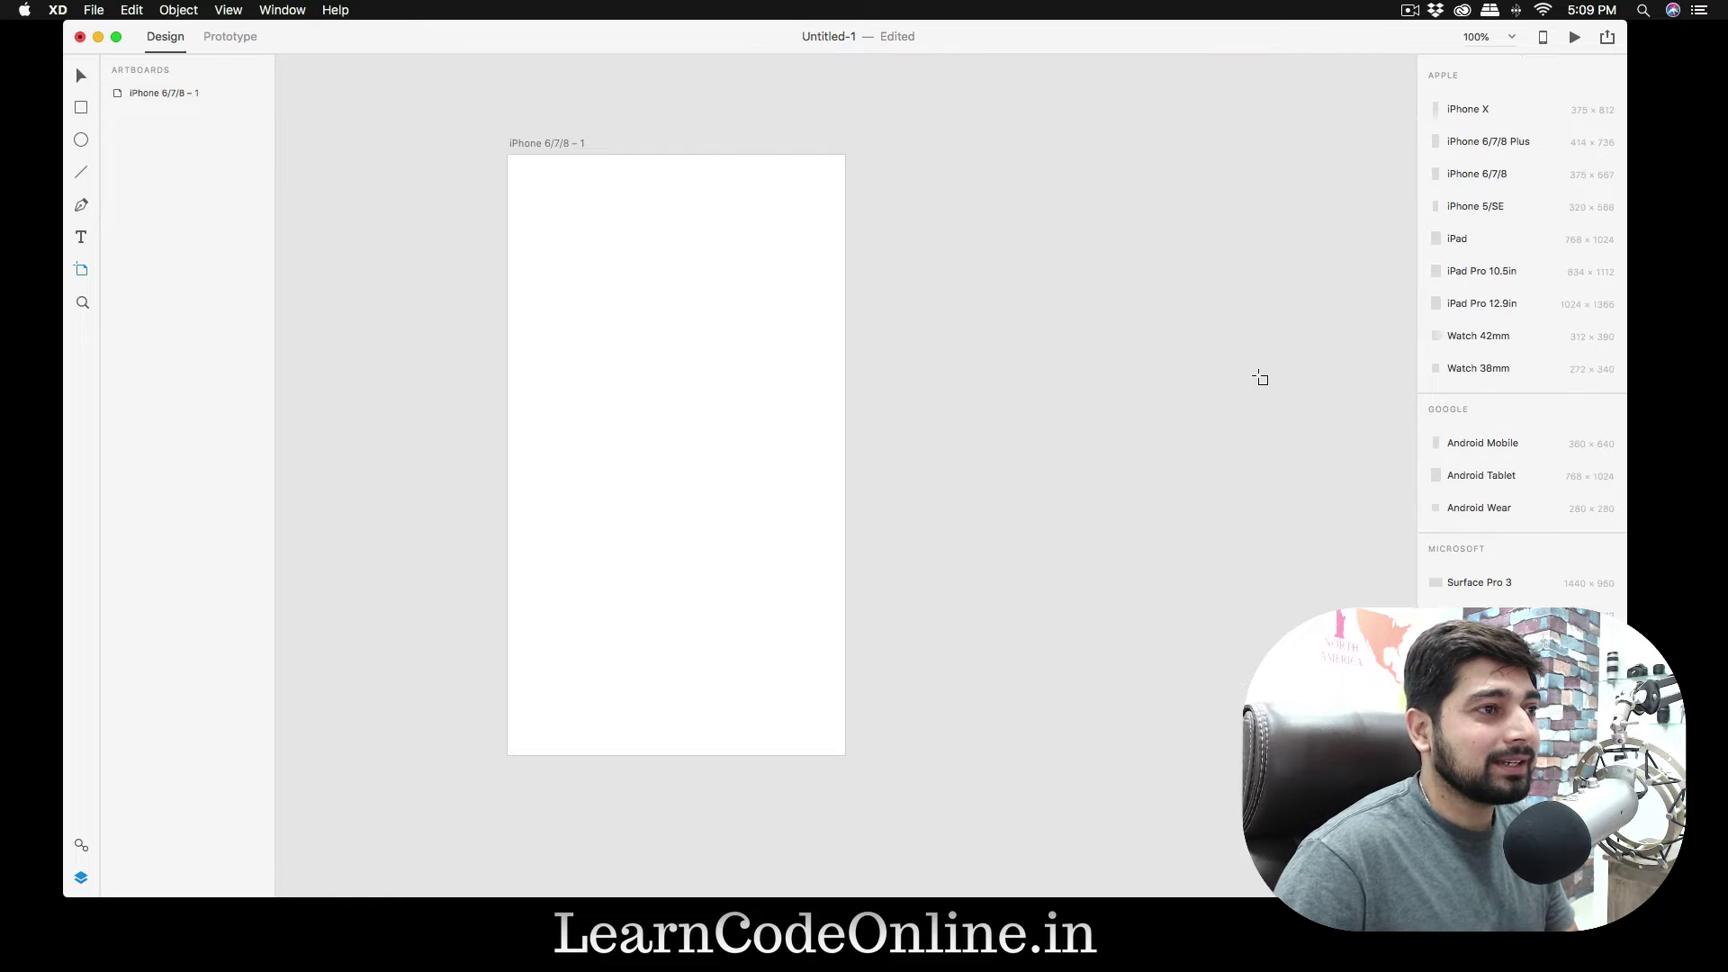
- Widen the iPhone 6/7/8 artboard to about 874 px, keeping its height
click(558, 143)
drag(845, 455, 1294, 455)
scroll(807, 256, right, 3)
scroll(807, 257, down, 2)
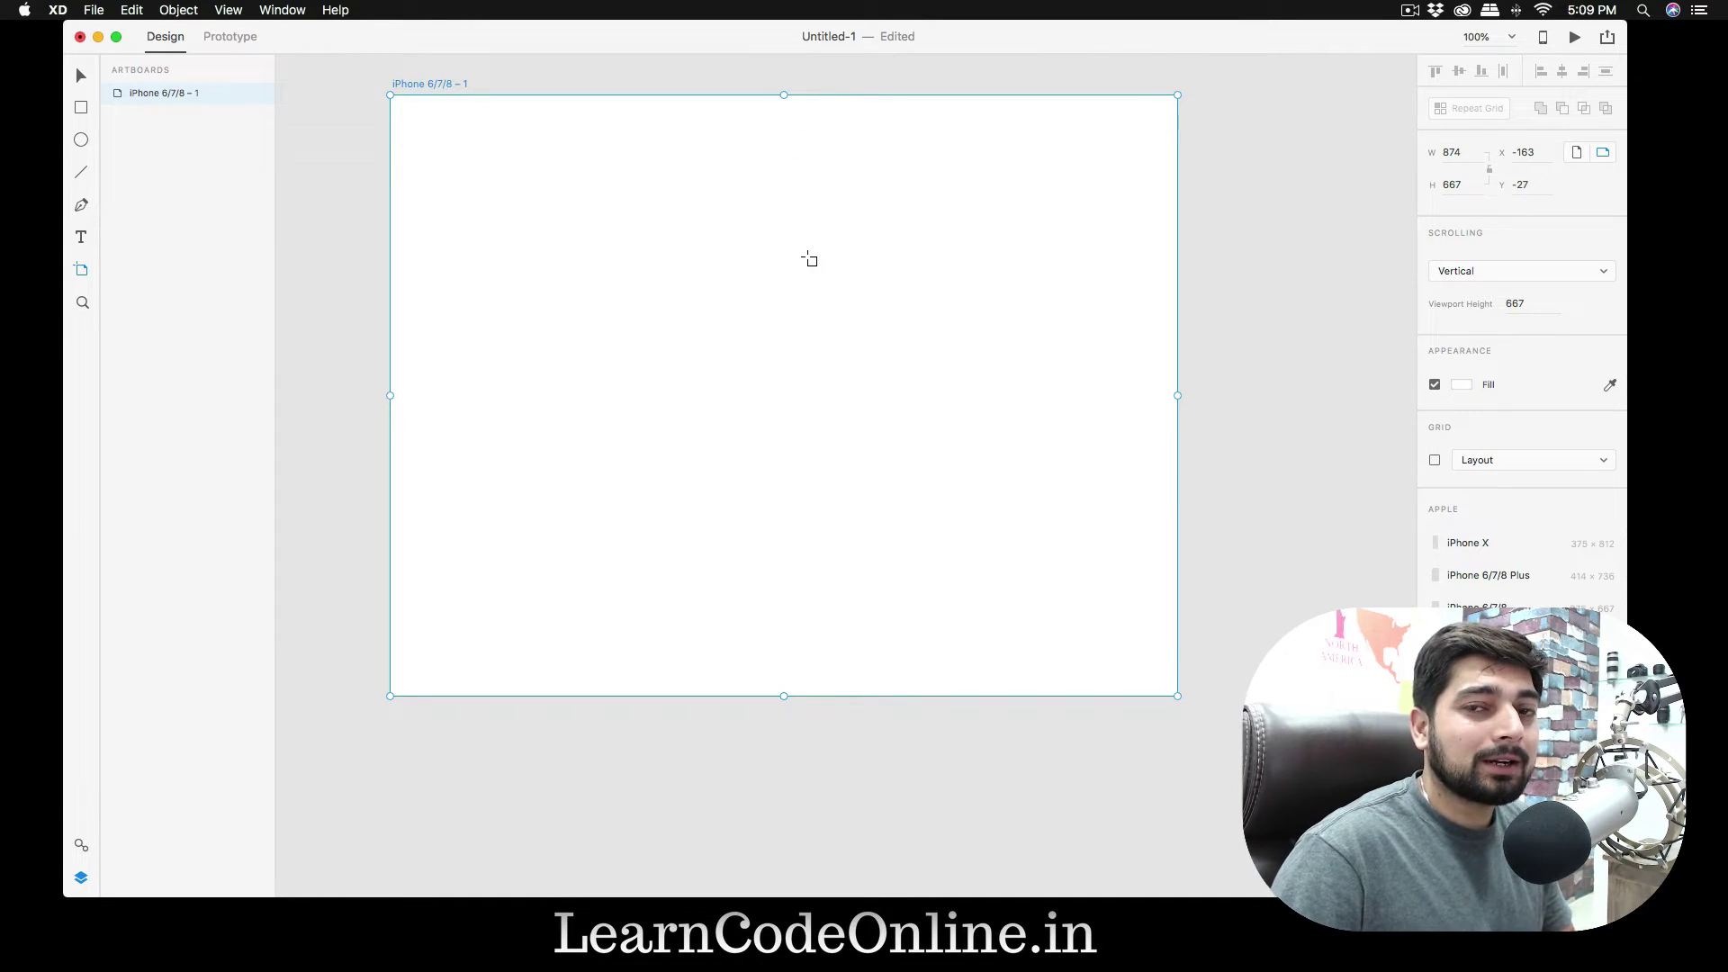
key(v)
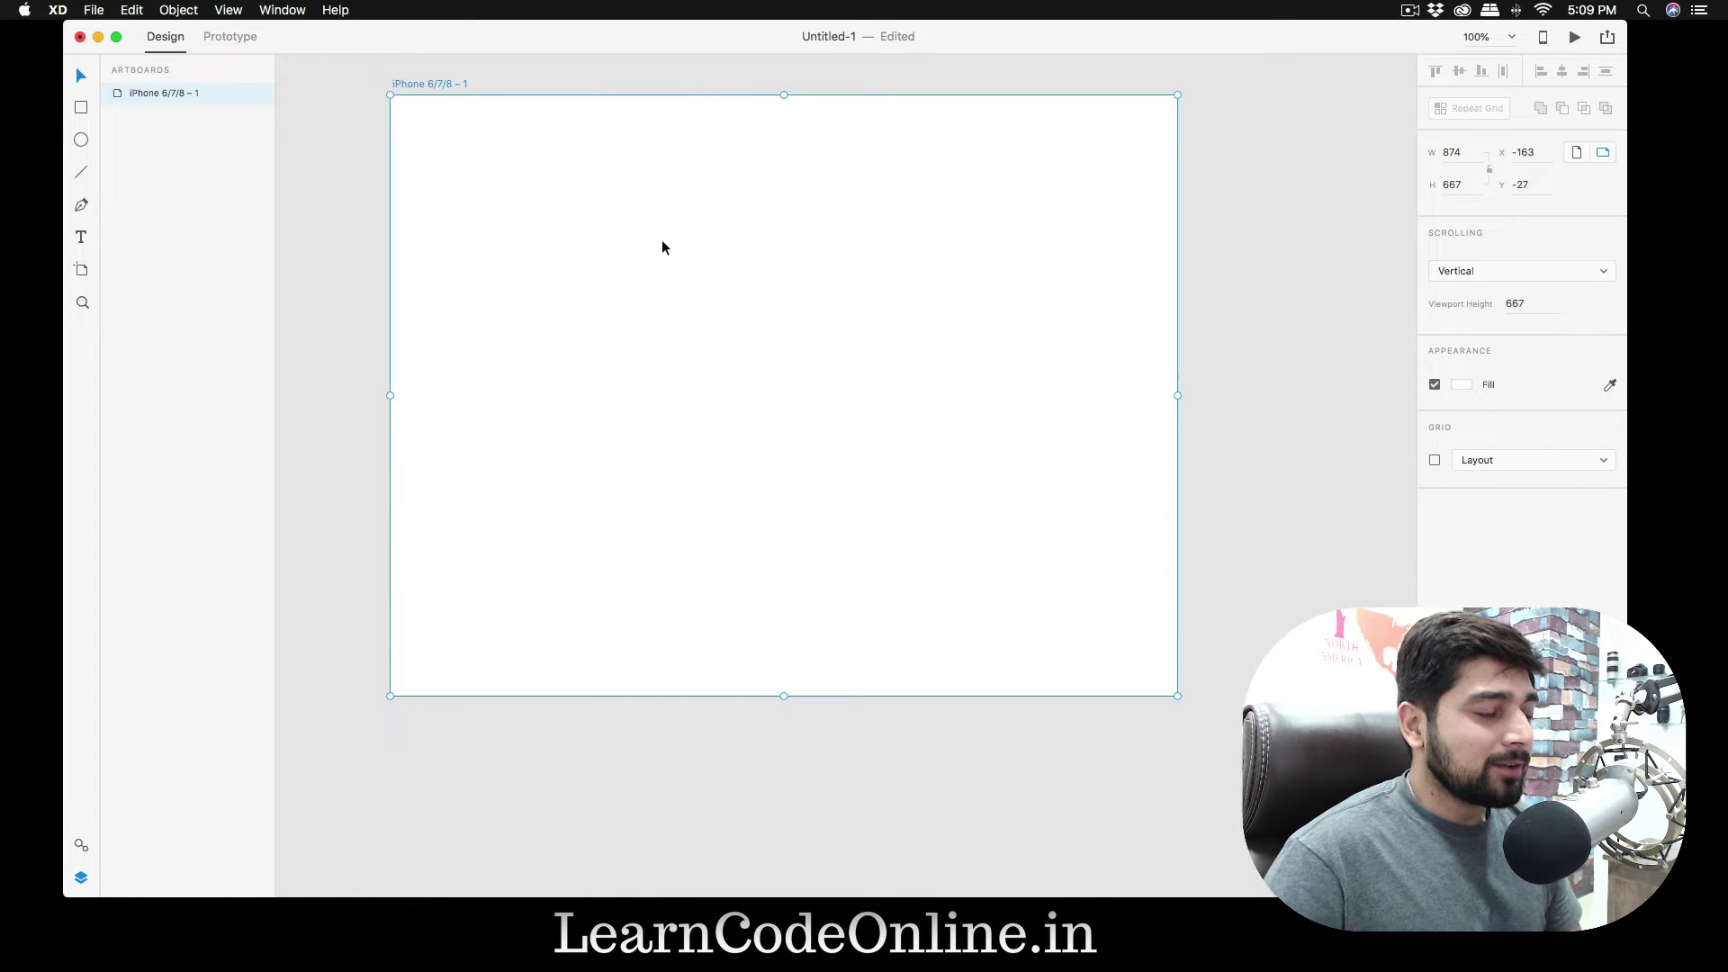
- Draw a circle in the middle of the artboard and set its width and height to 400
key(e)
drag(613, 199, 917, 503)
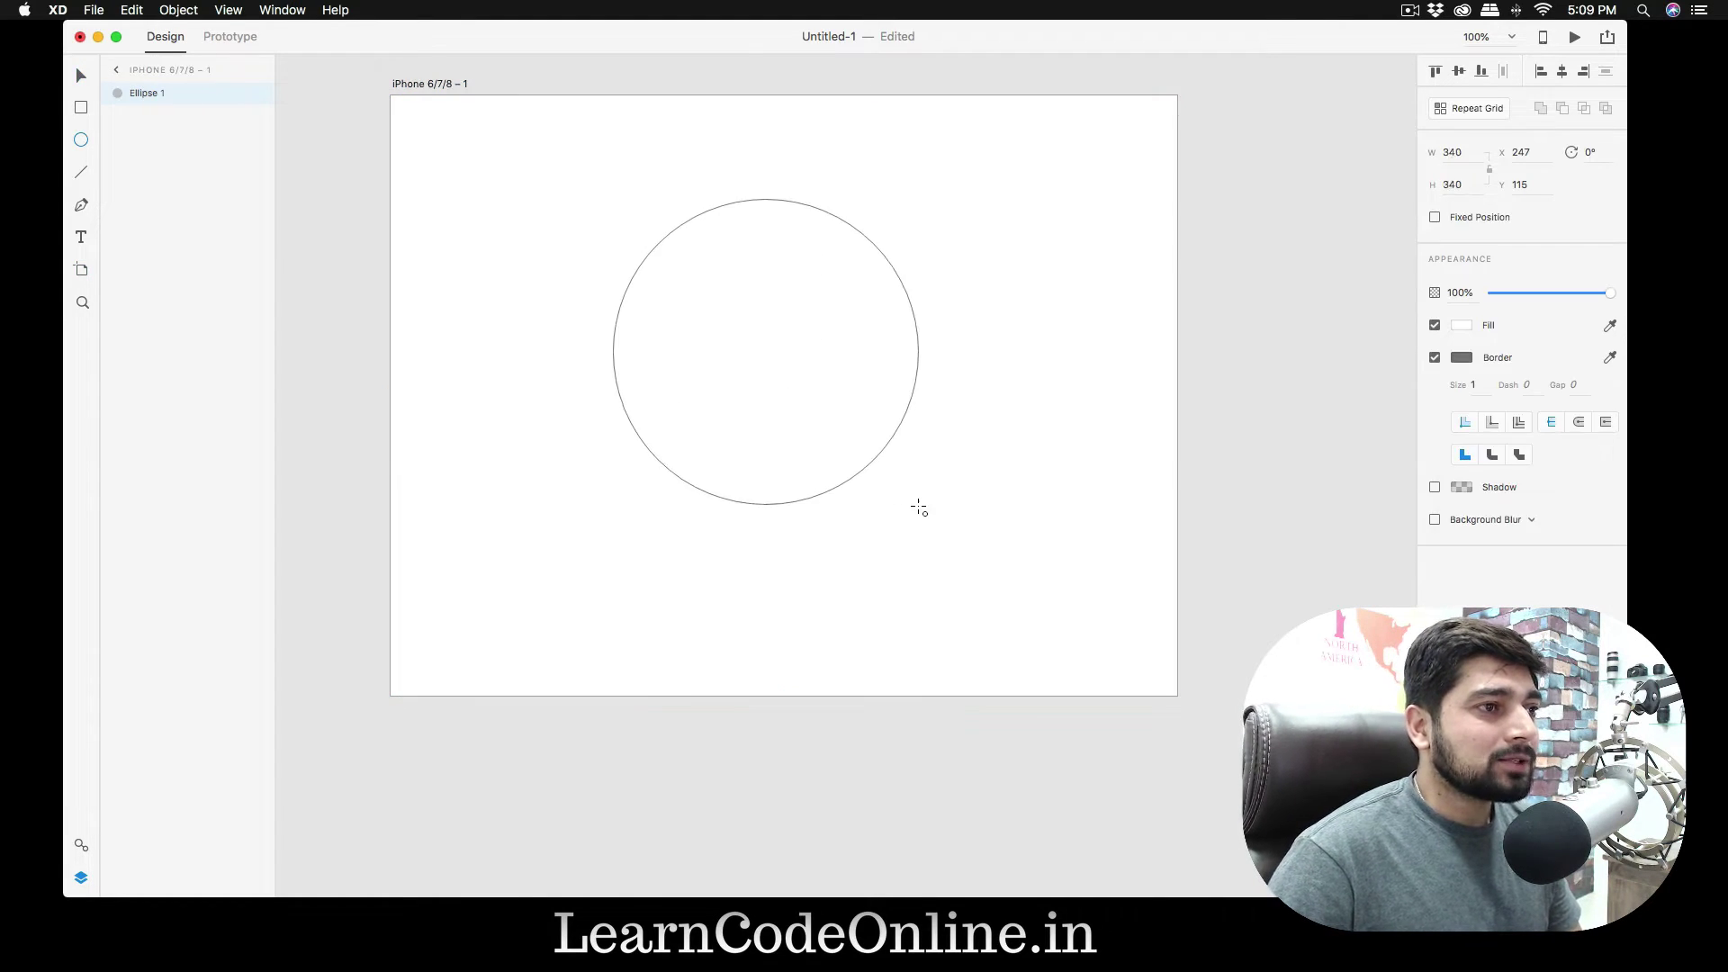
click(1461, 151)
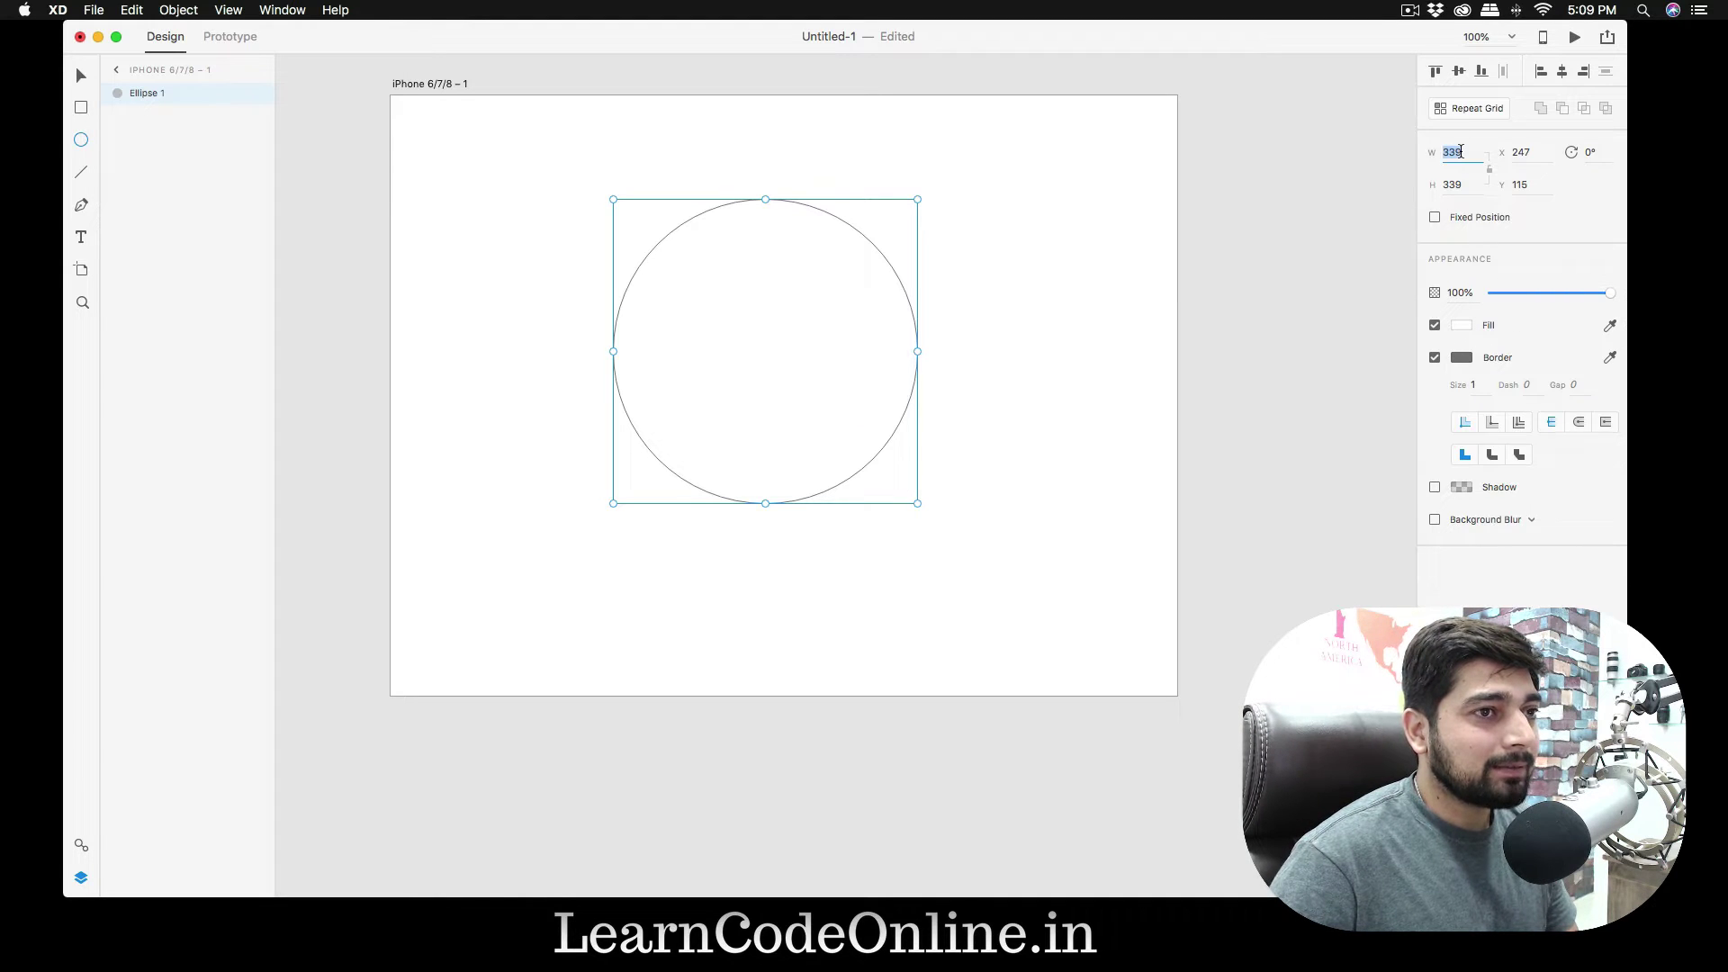
text(400)
key(Tab)
text(400)
key(Return)
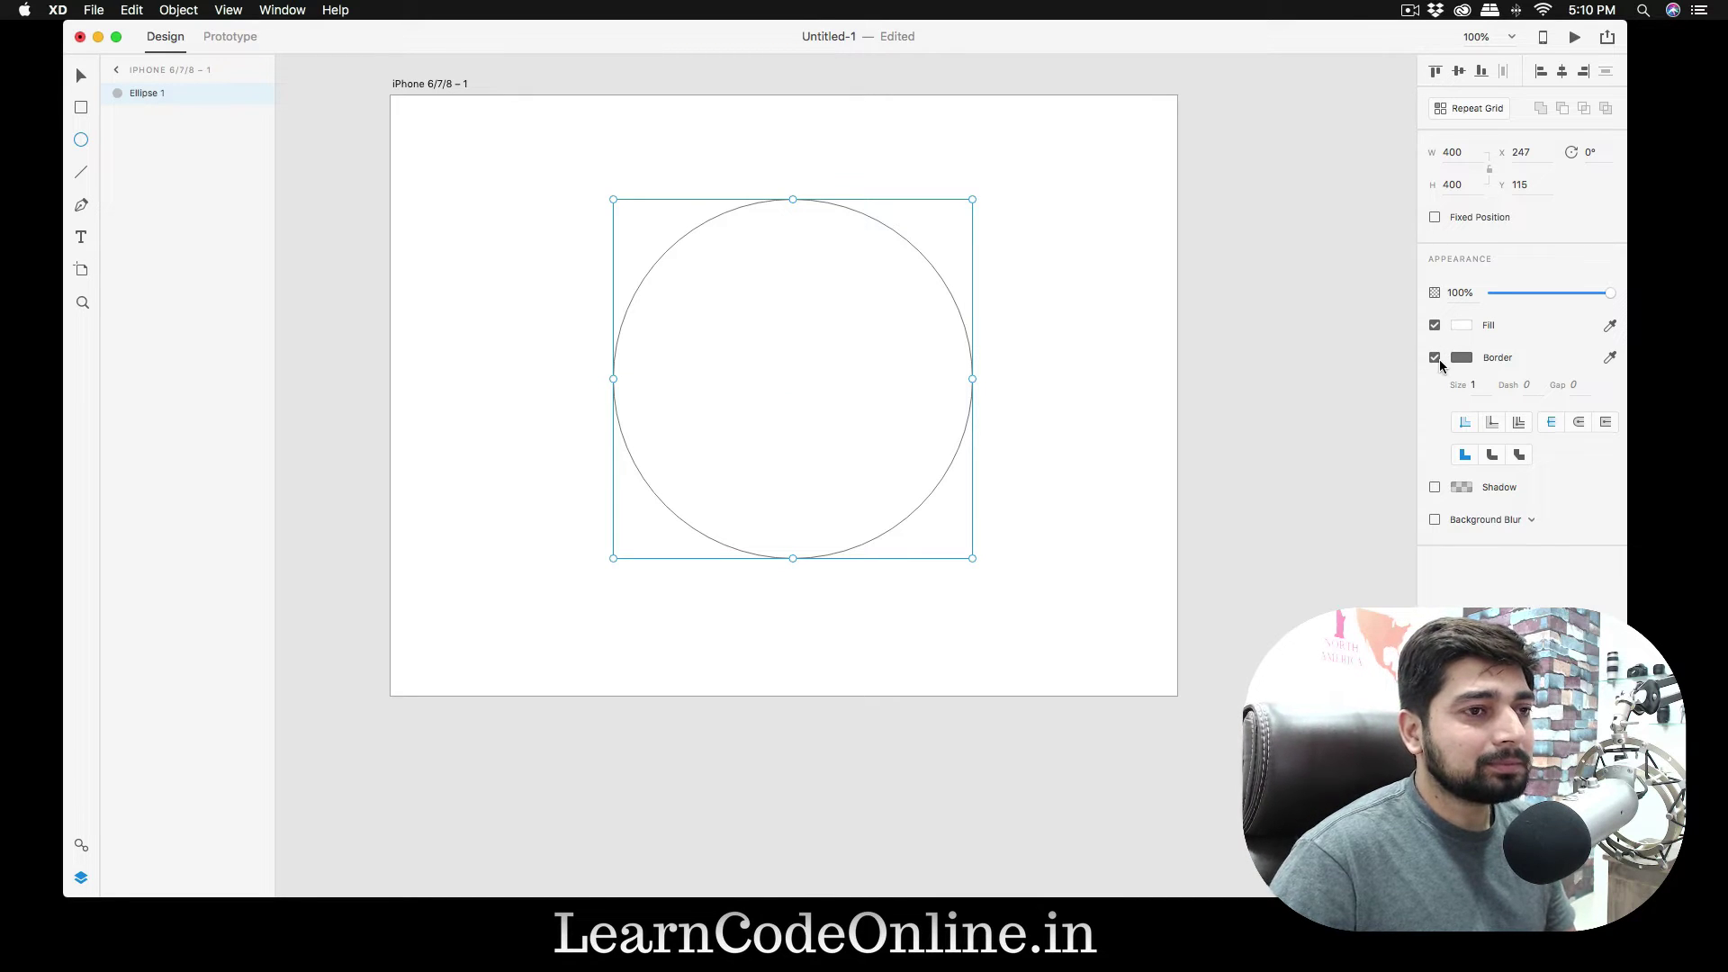
- Remove the circle's fill and give it a light grey #C3C0C0 border of size 20
click(1434, 325)
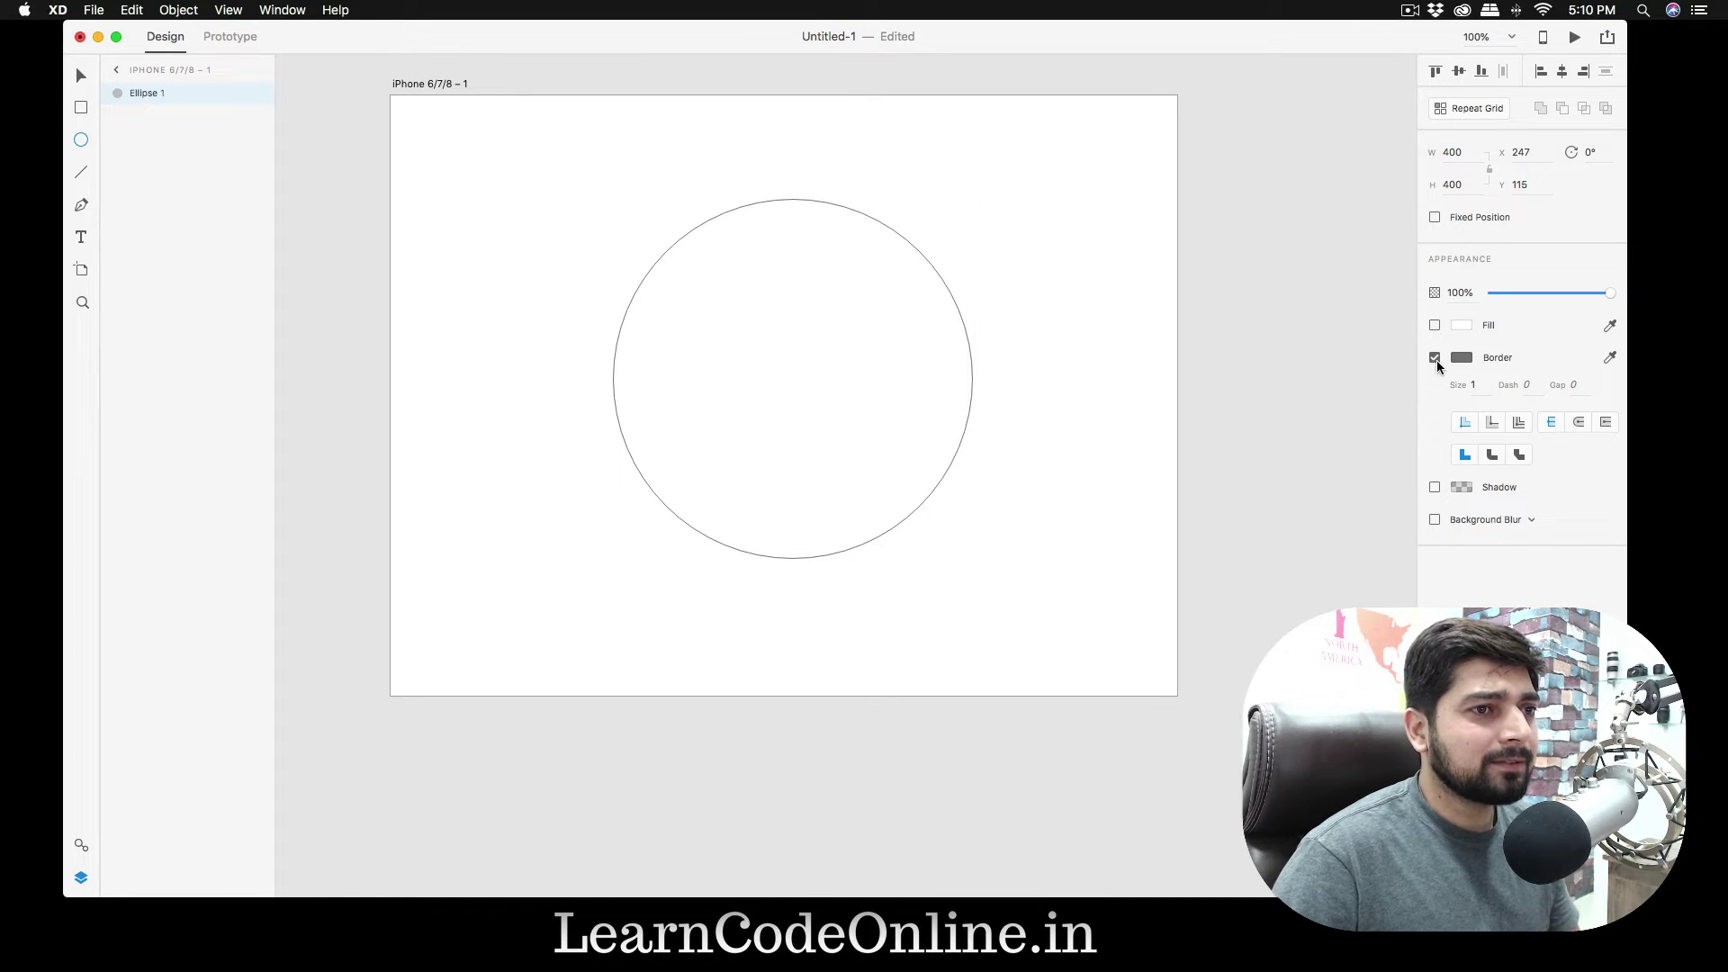
click(1467, 358)
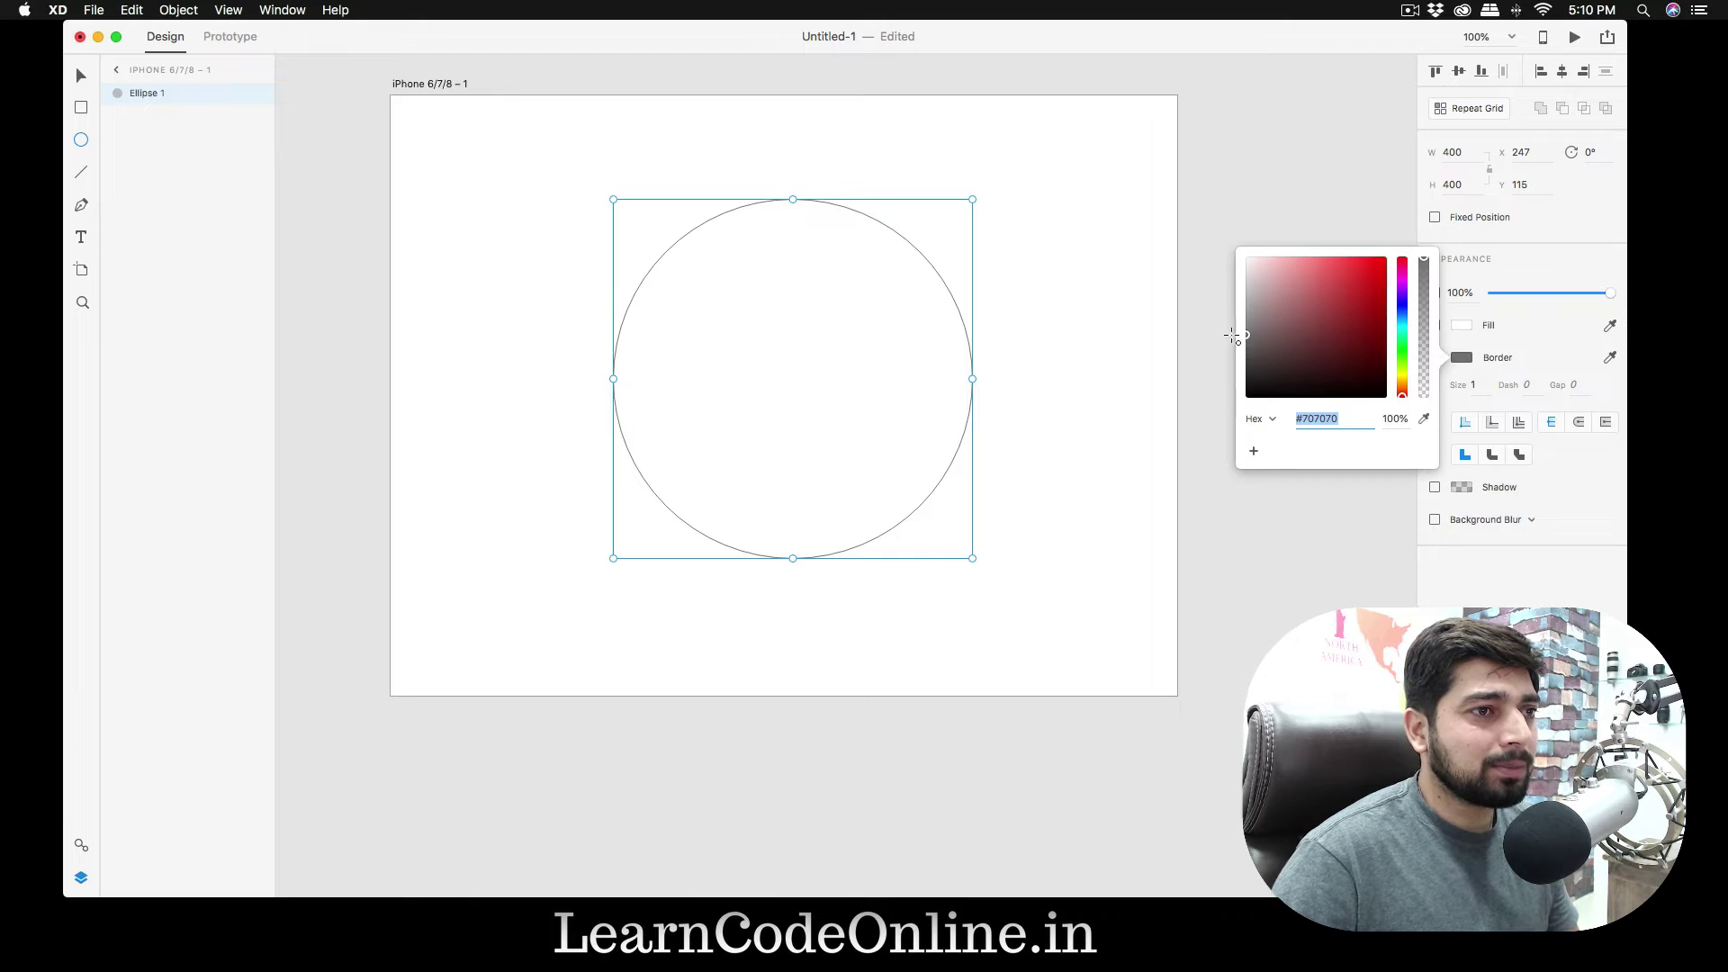
drag(1247, 308, 1246, 288)
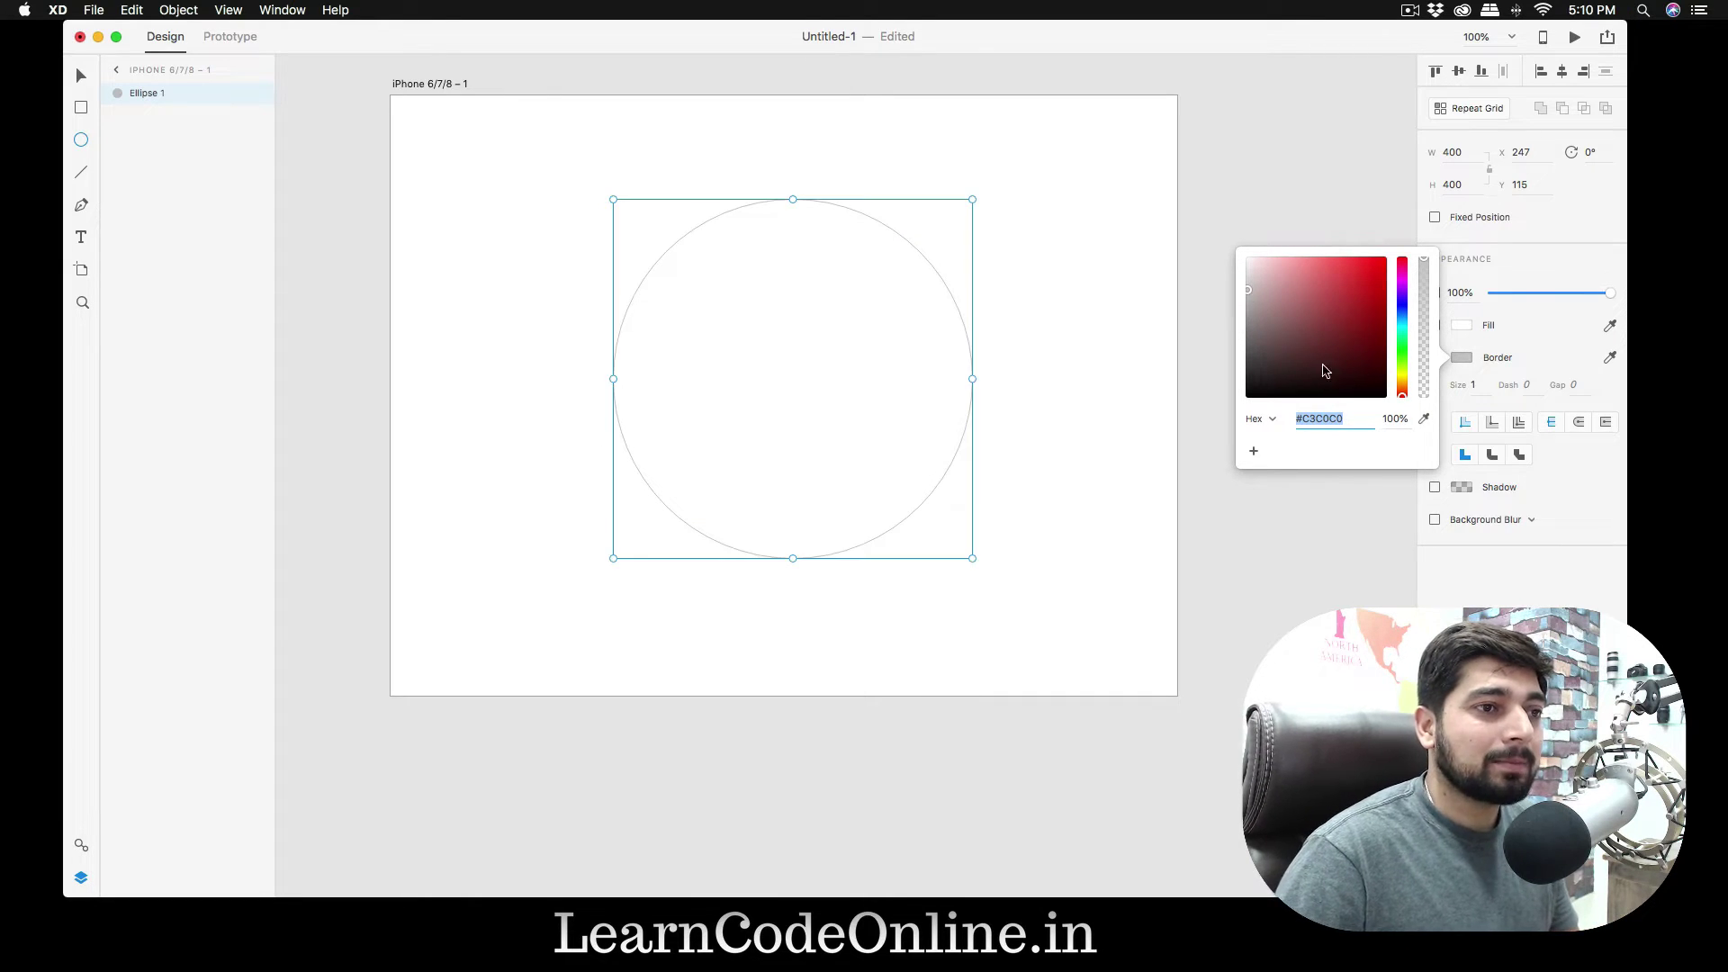
click(1540, 351)
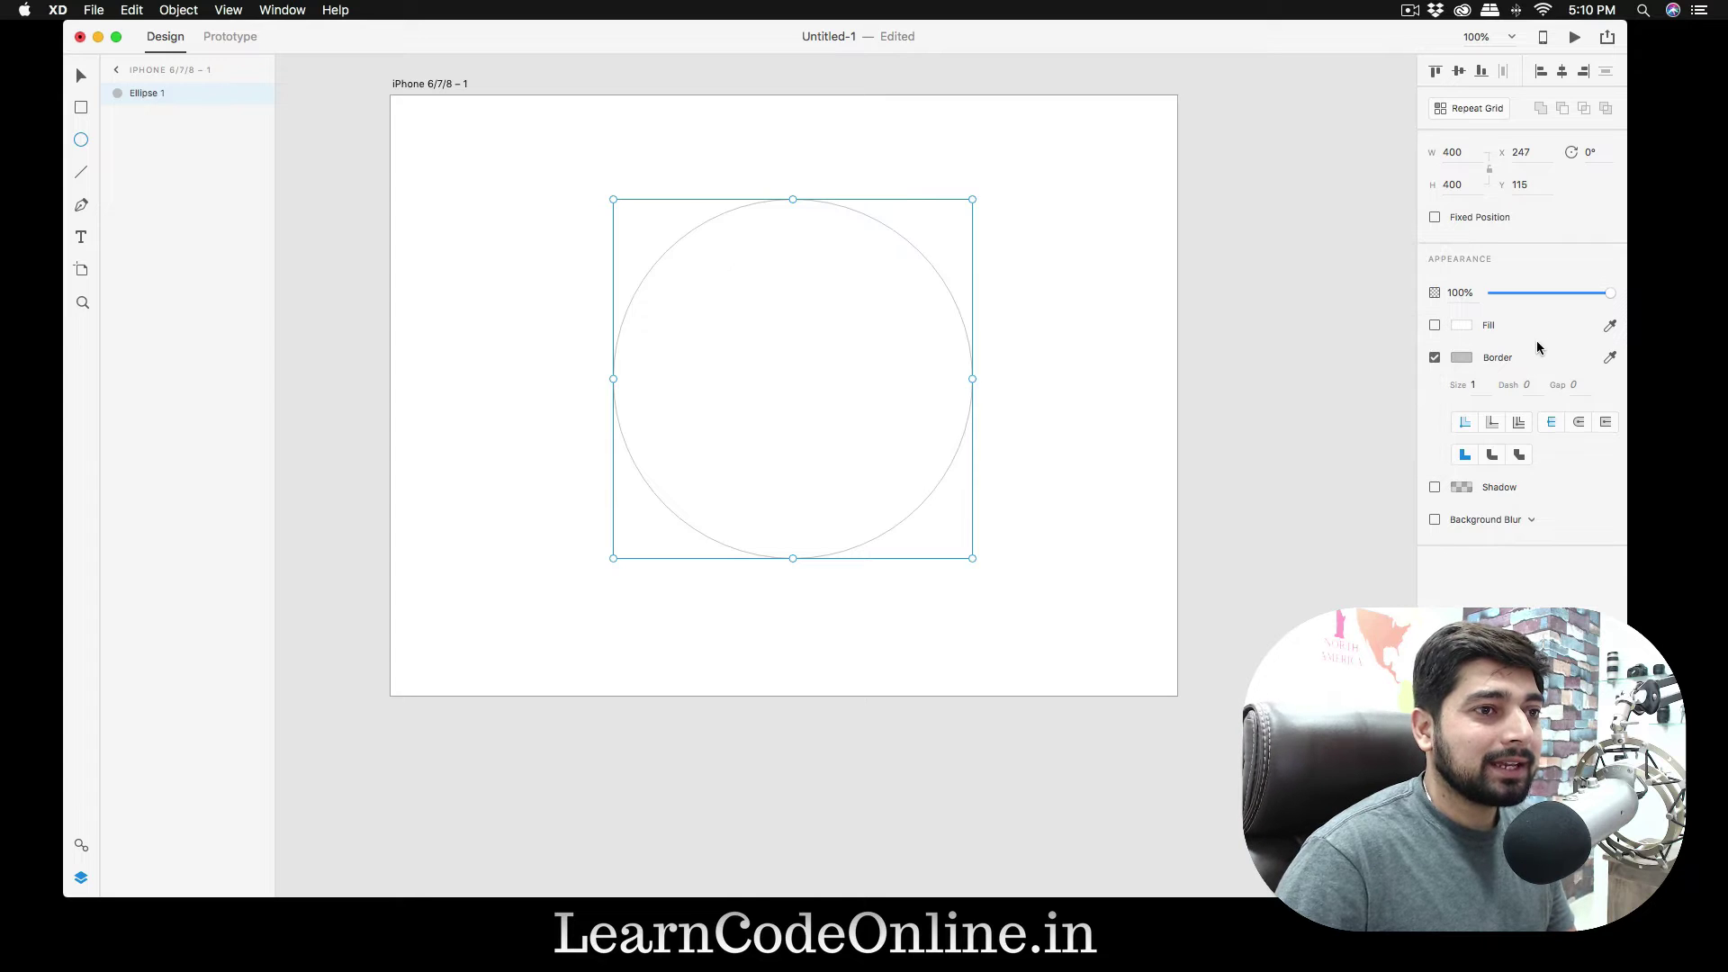
click(1480, 385)
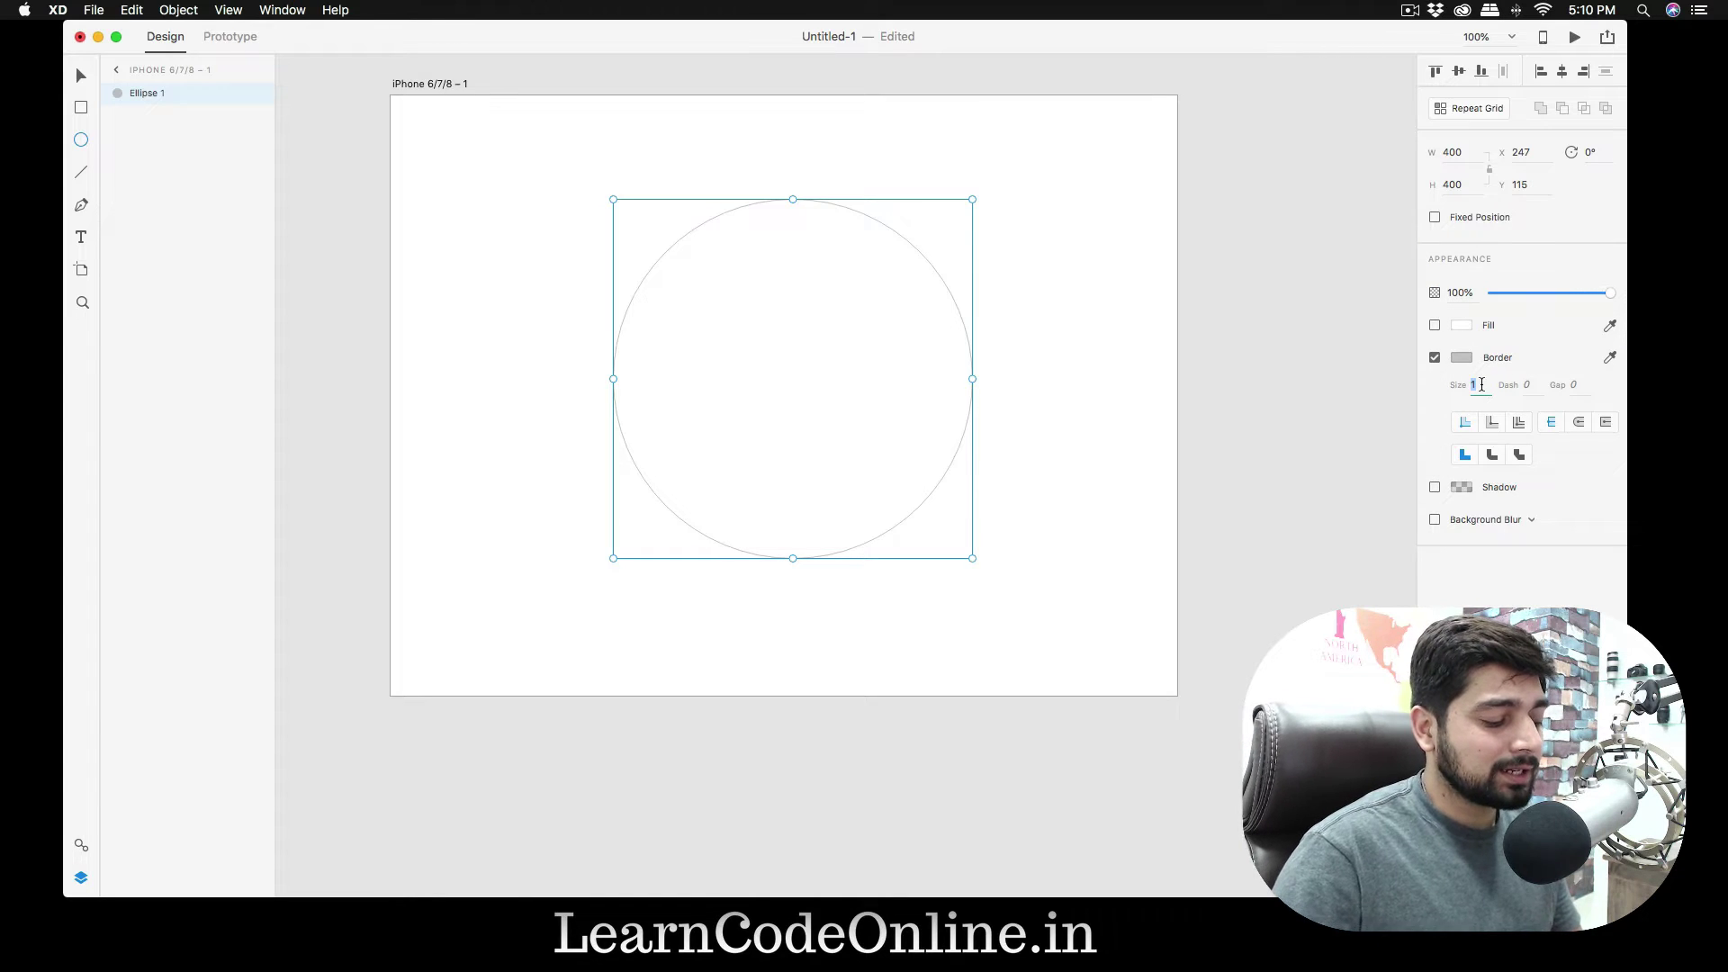
text(20)
key(Return)
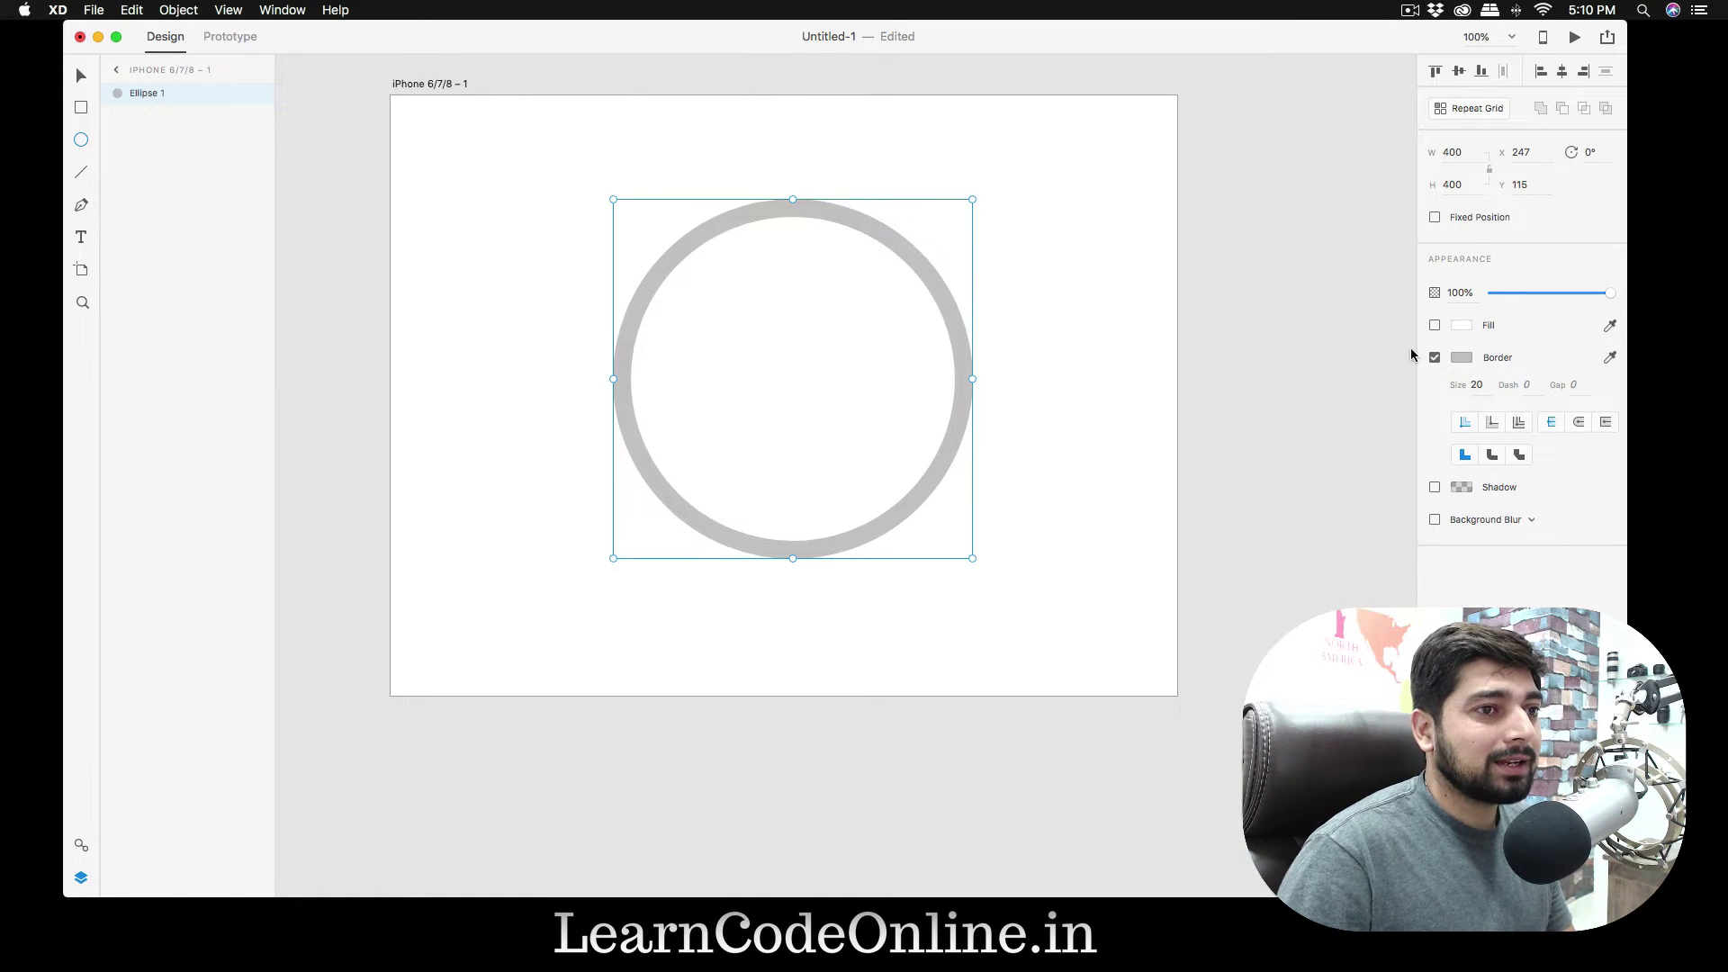
- Lighten the circle's border colour to #DDDADA
click(1473, 360)
click(1247, 288)
drag(1247, 284, 1246, 274)
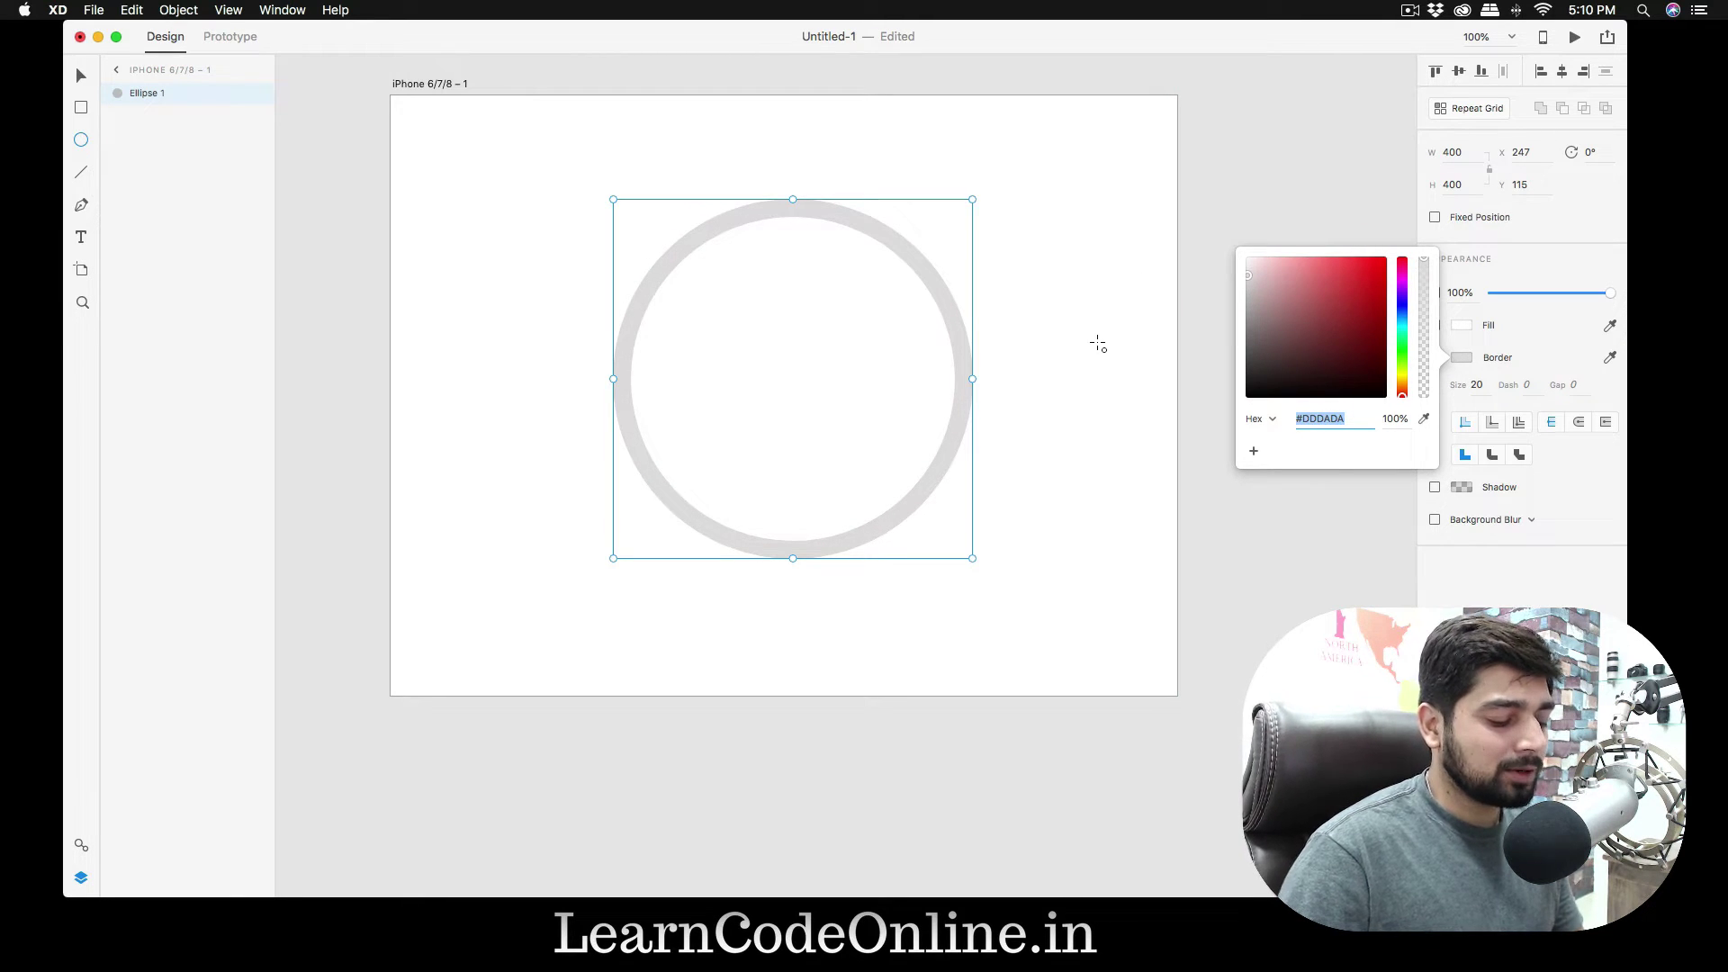
text(v)
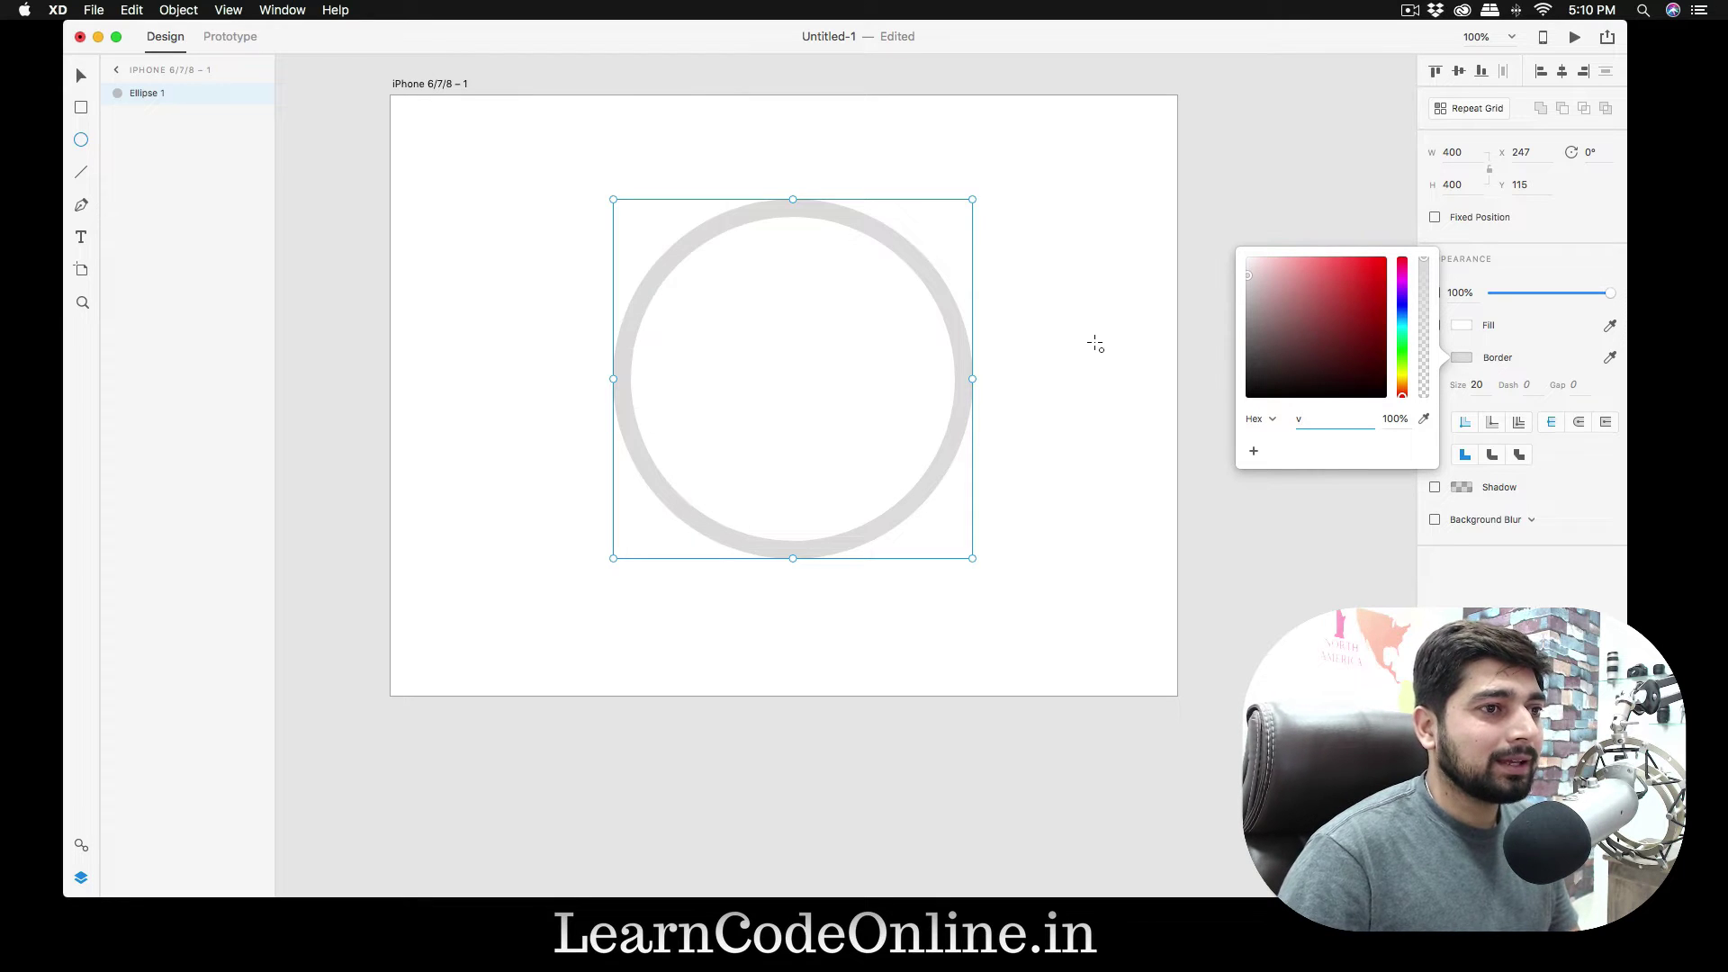
key(super+z)
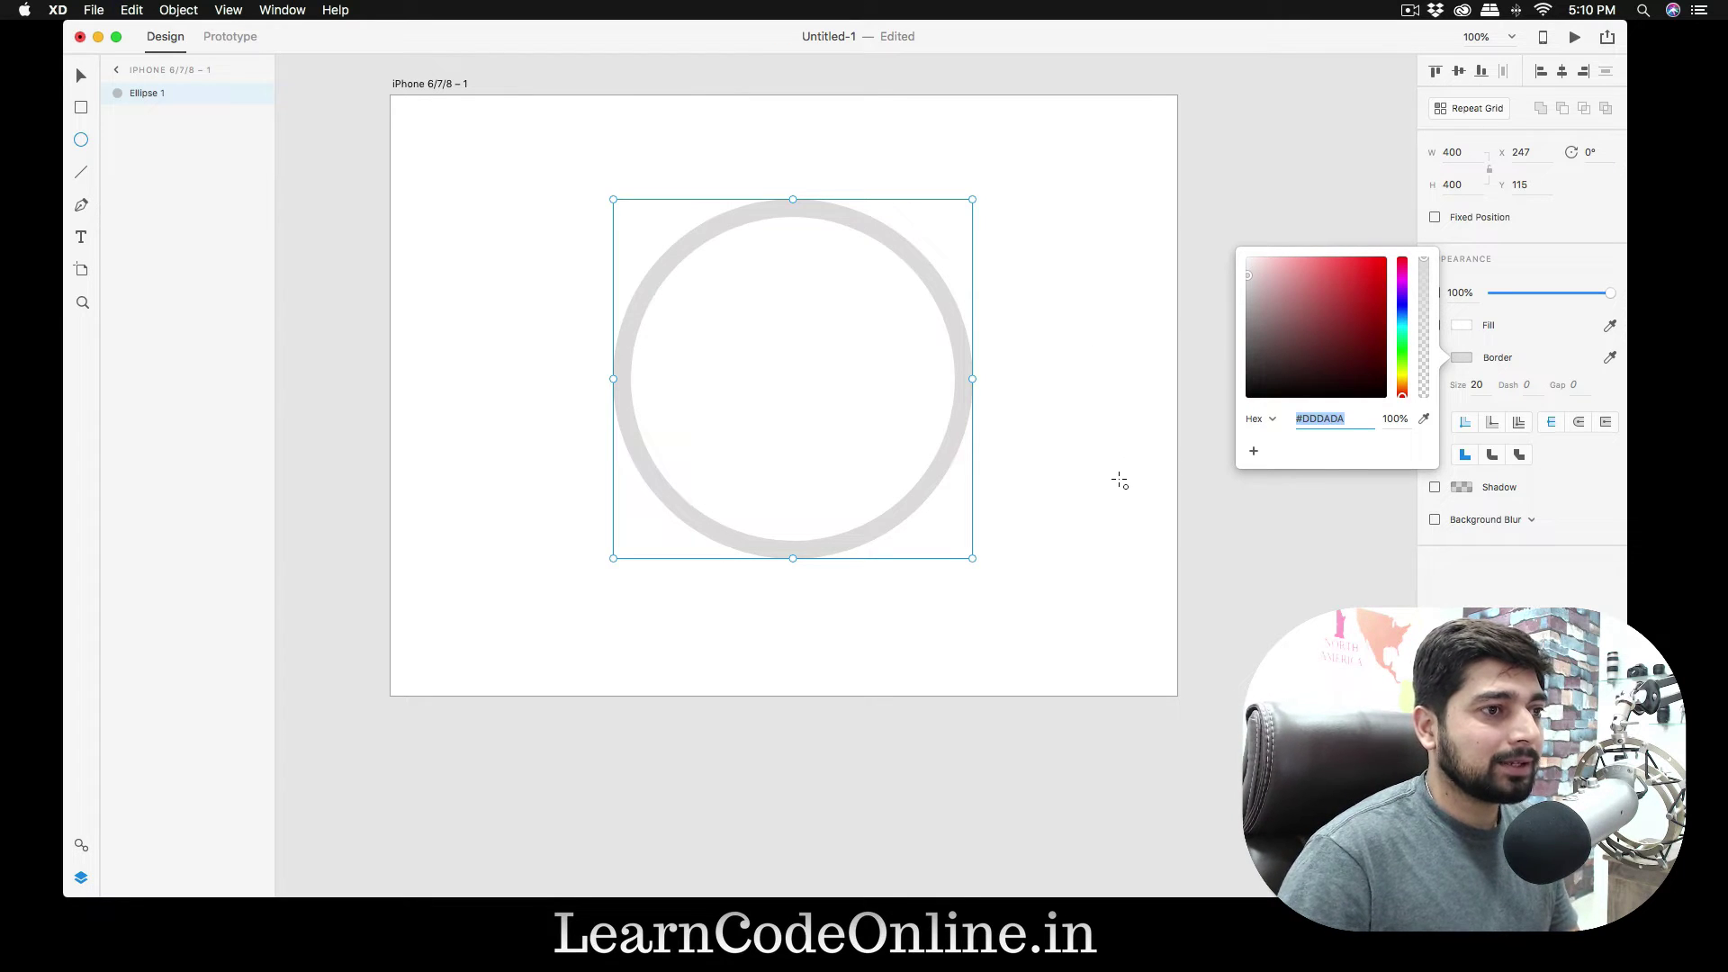
click(1120, 481)
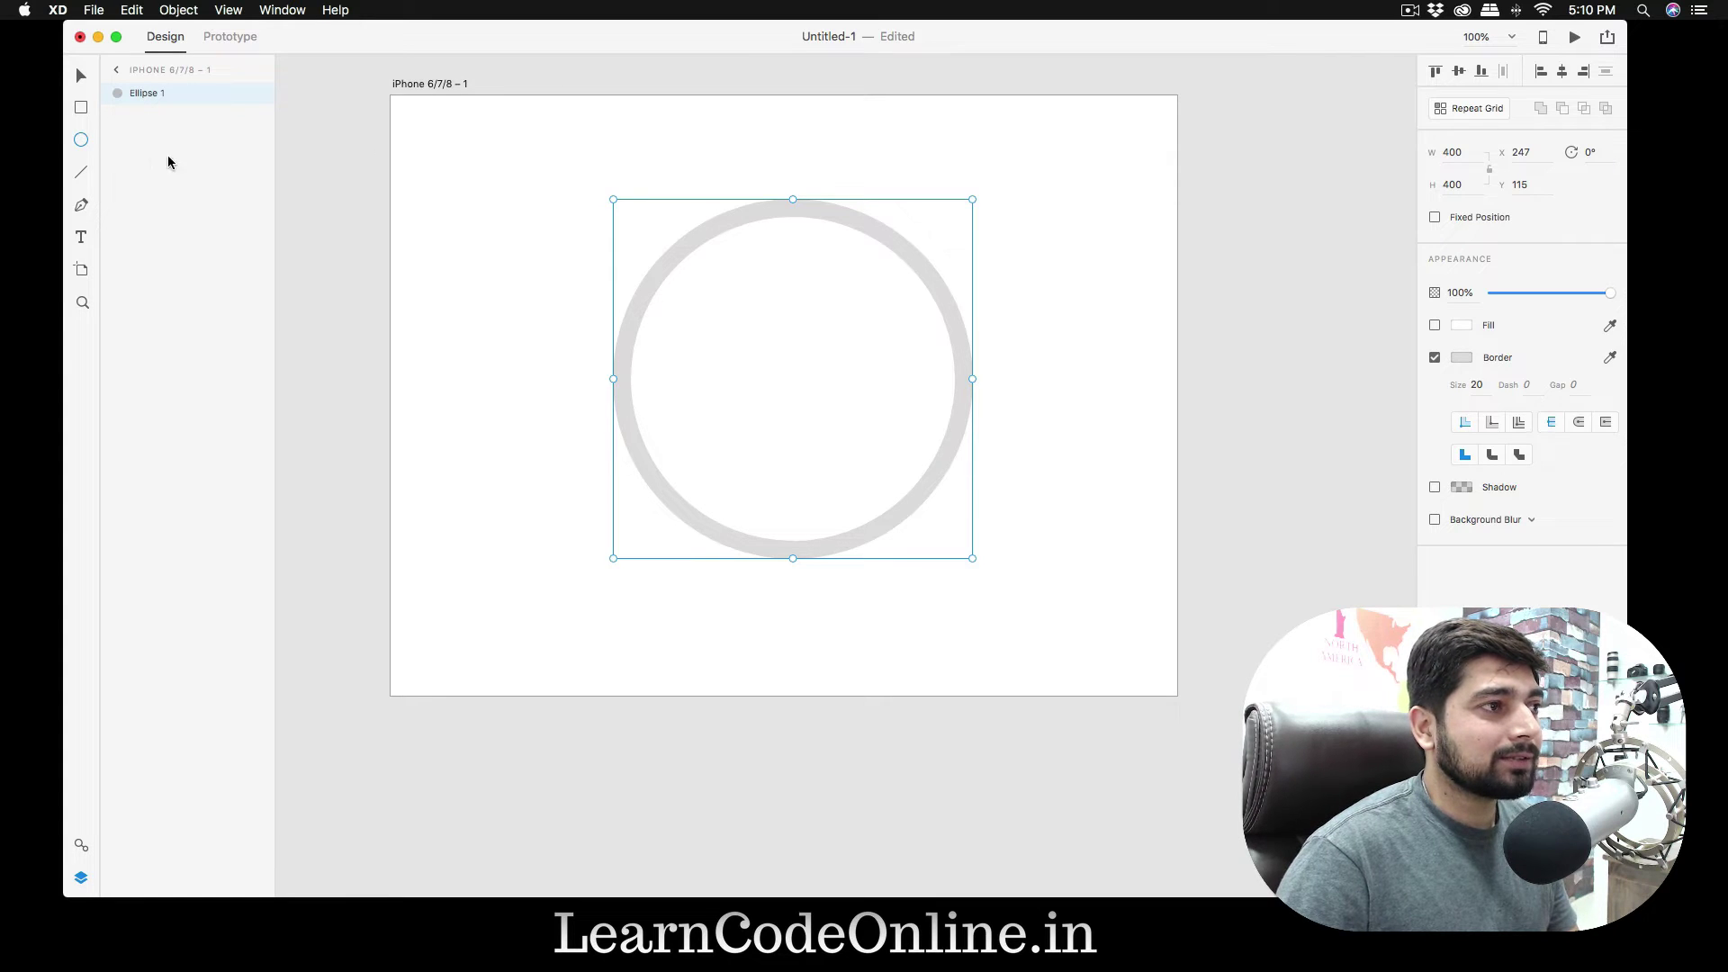
- Rename the circle's layer as bg
double_click(161, 93)
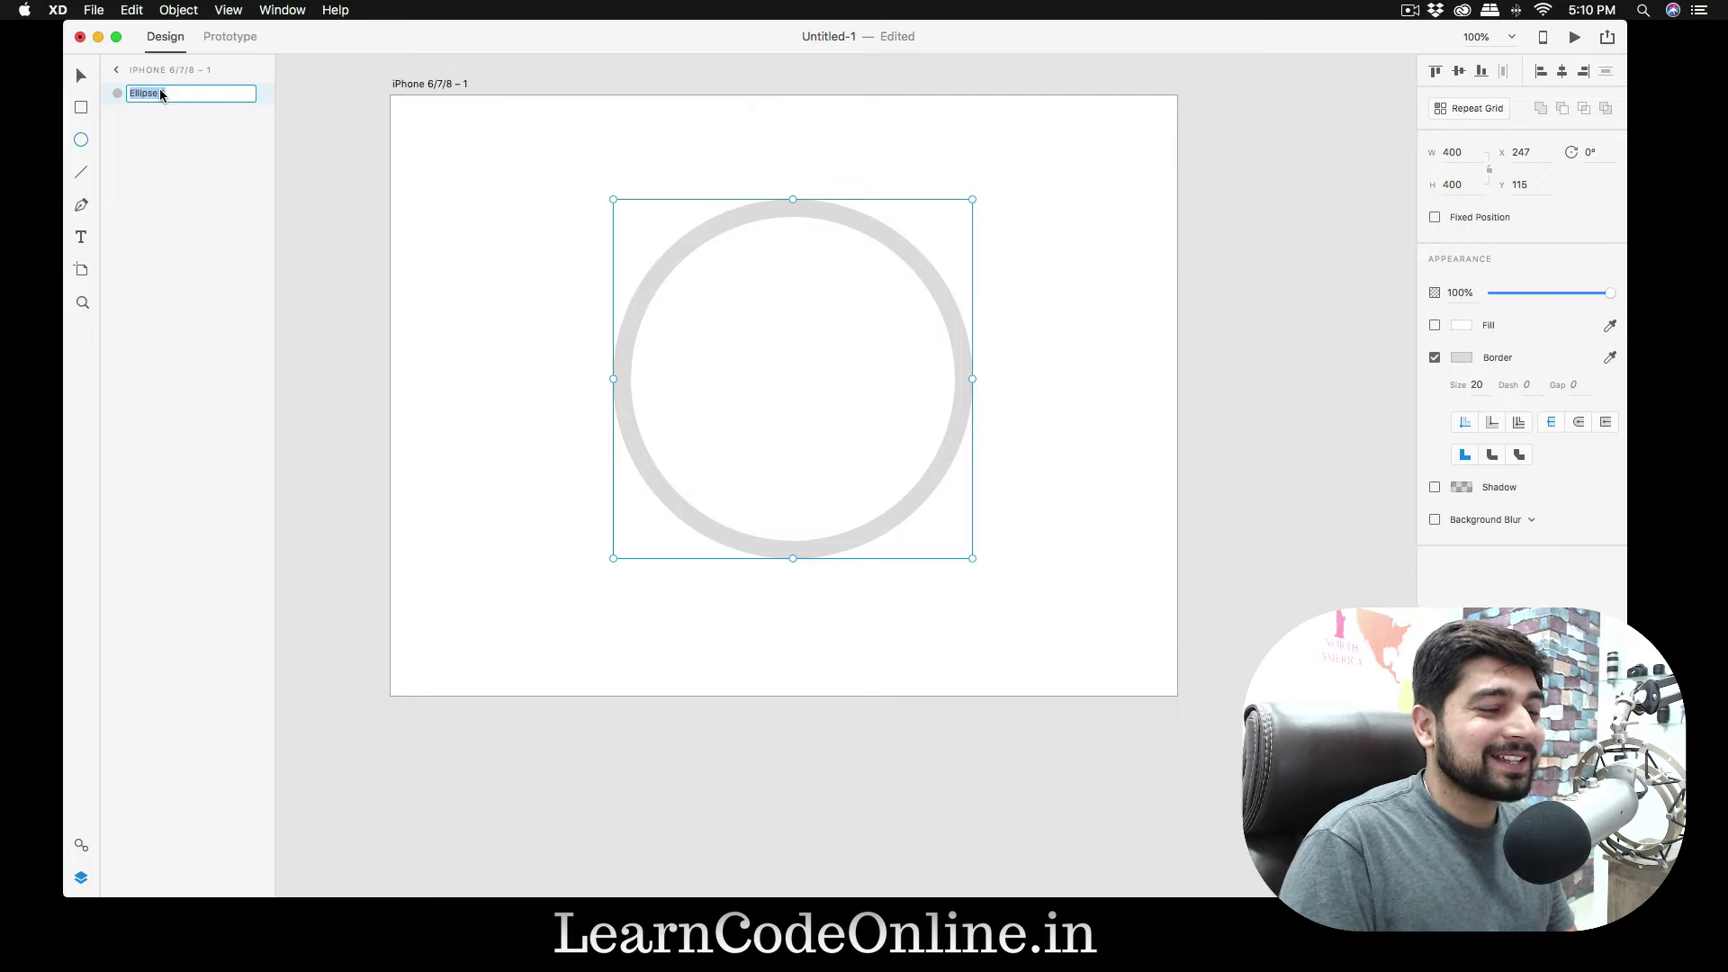
text(bg)
key(Return)
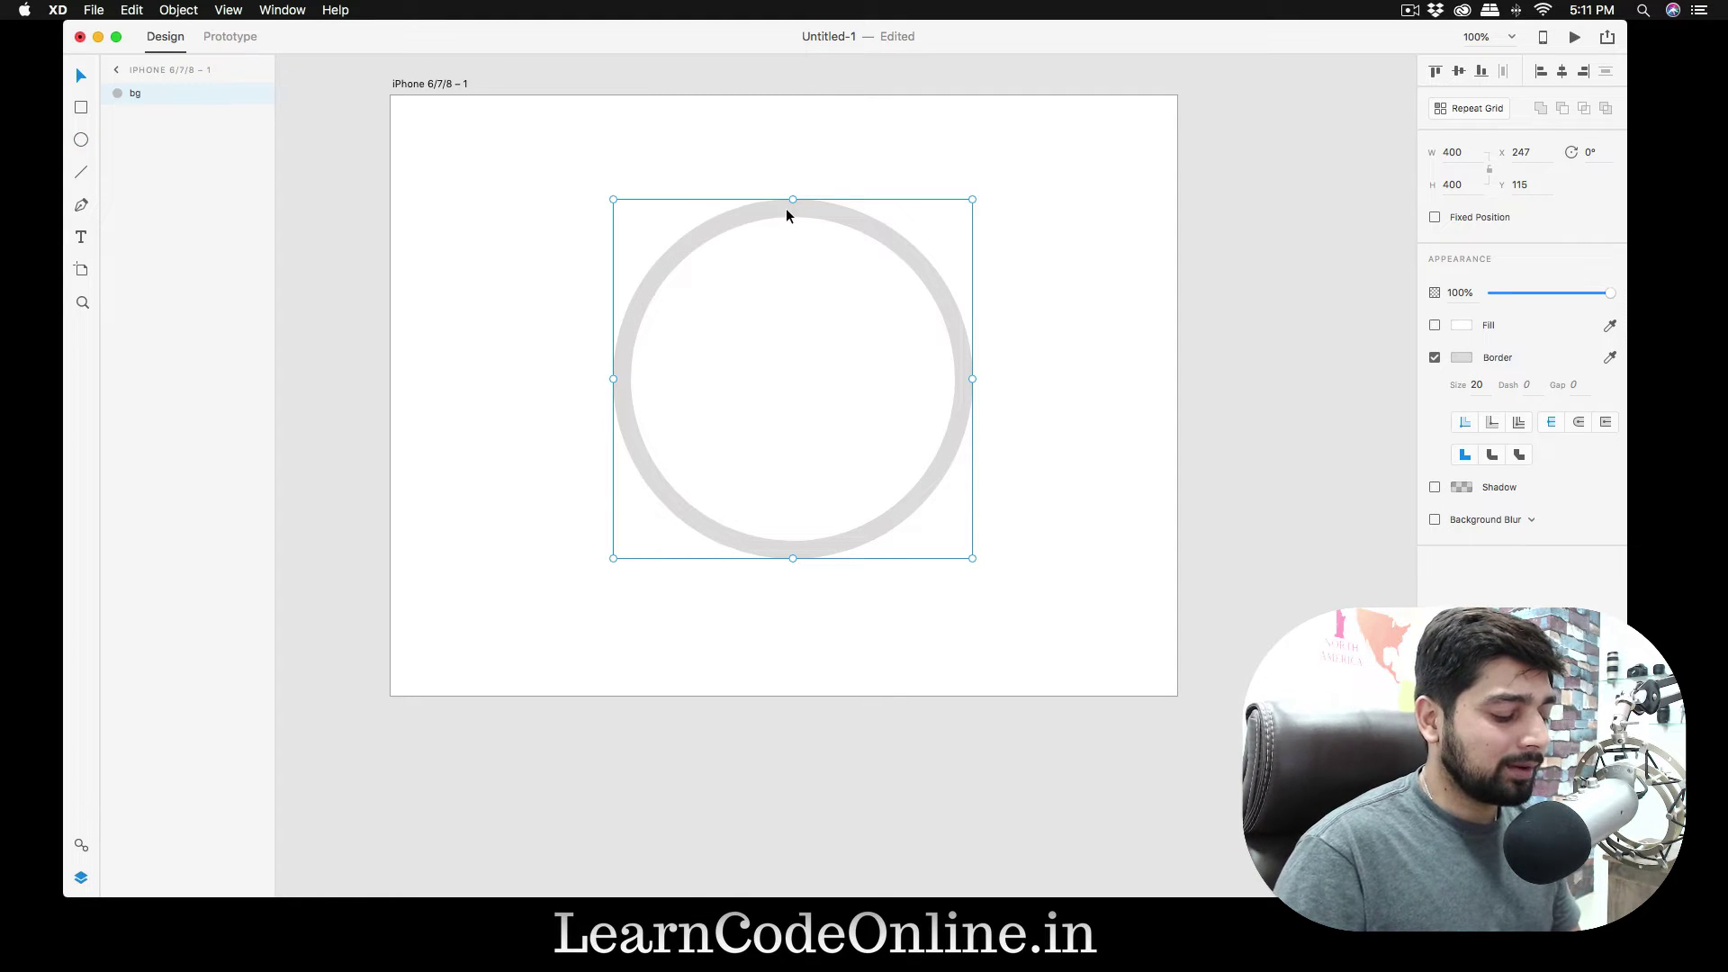
- Duplicate the bg circle in place and name the copy blue
key(super+d)
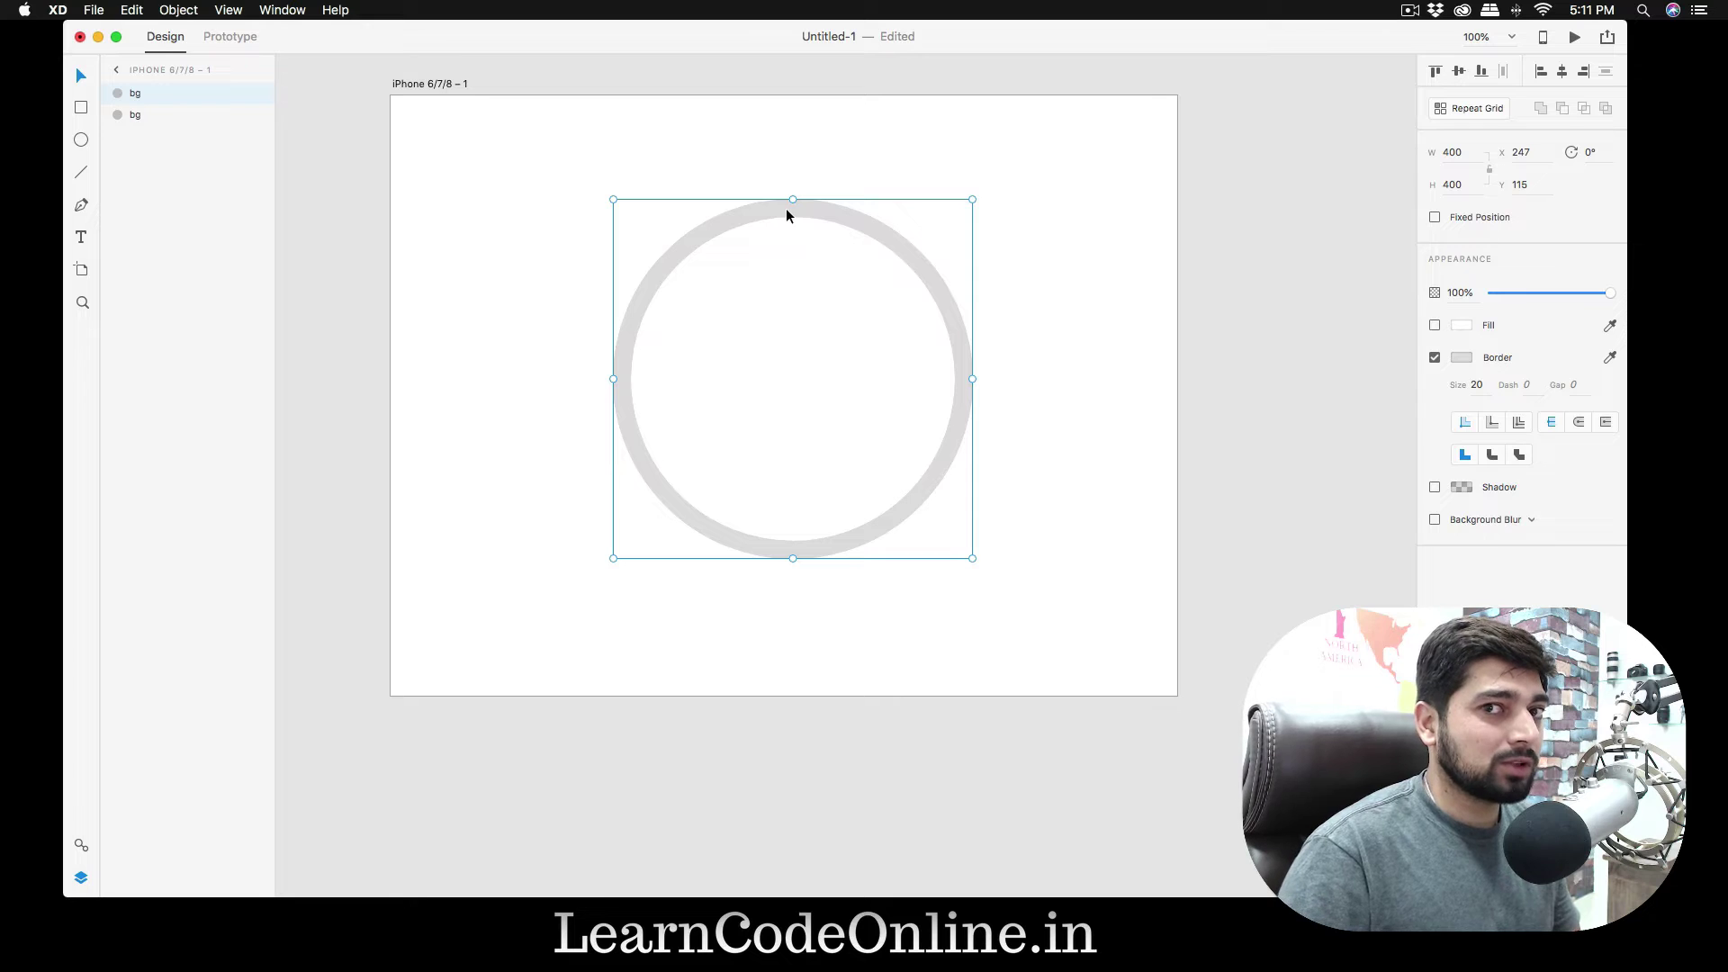
double_click(135, 94)
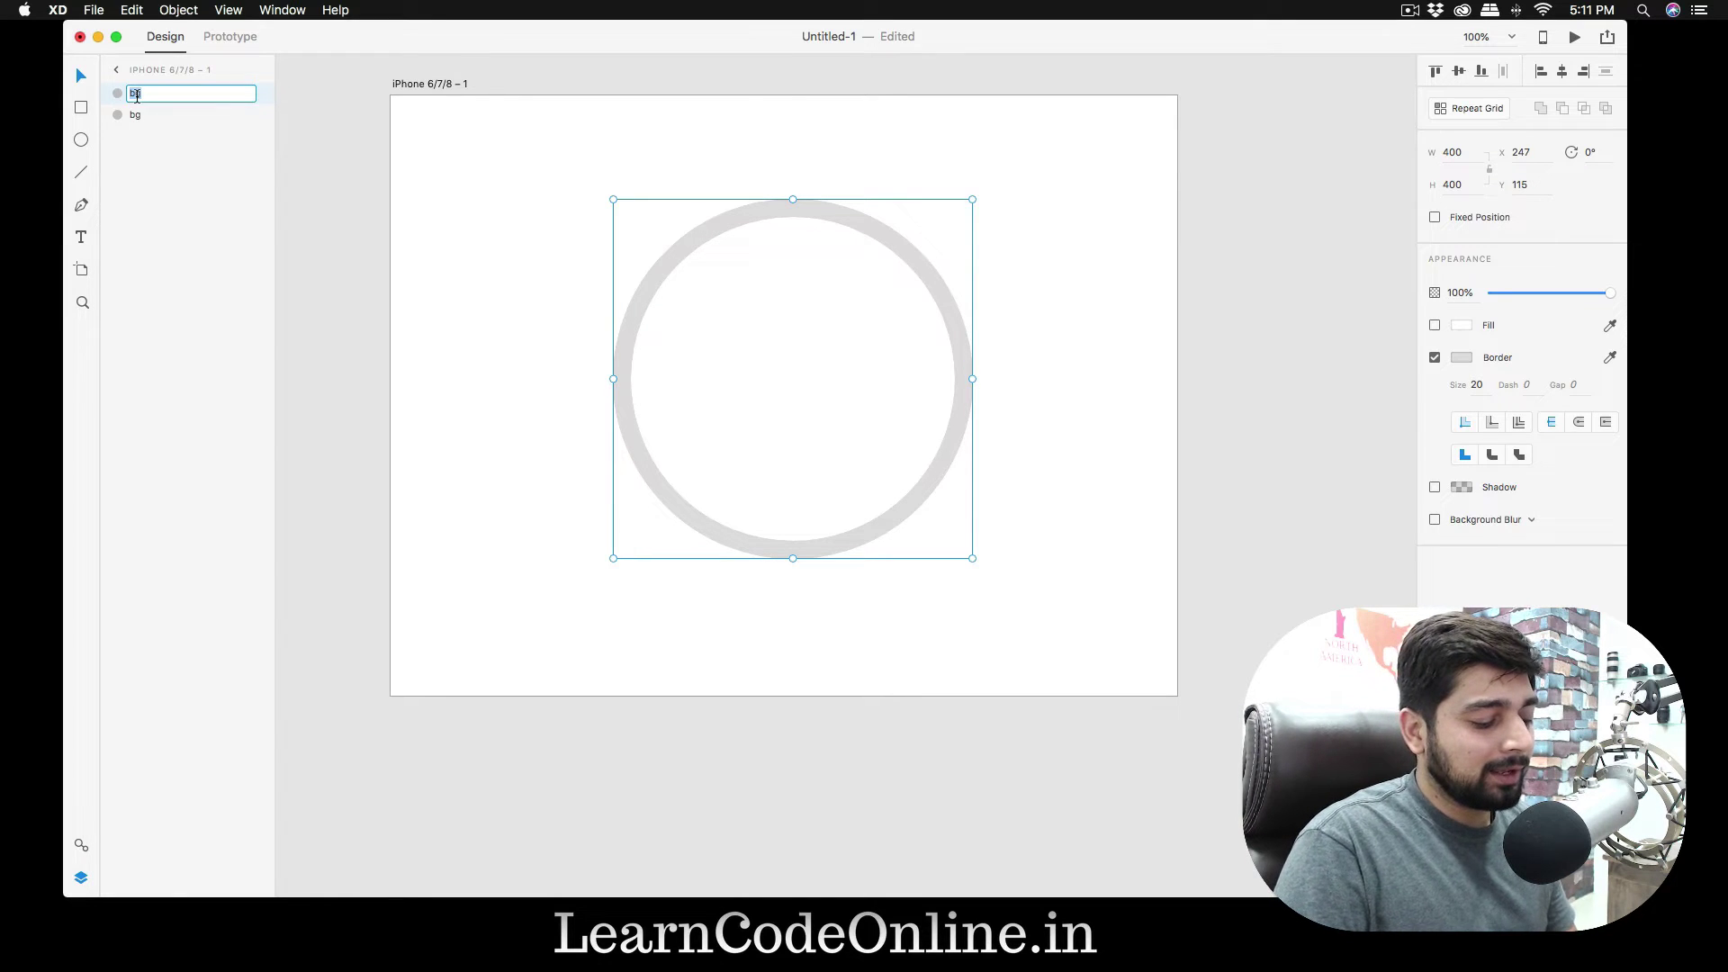
text(blue)
key(Return)
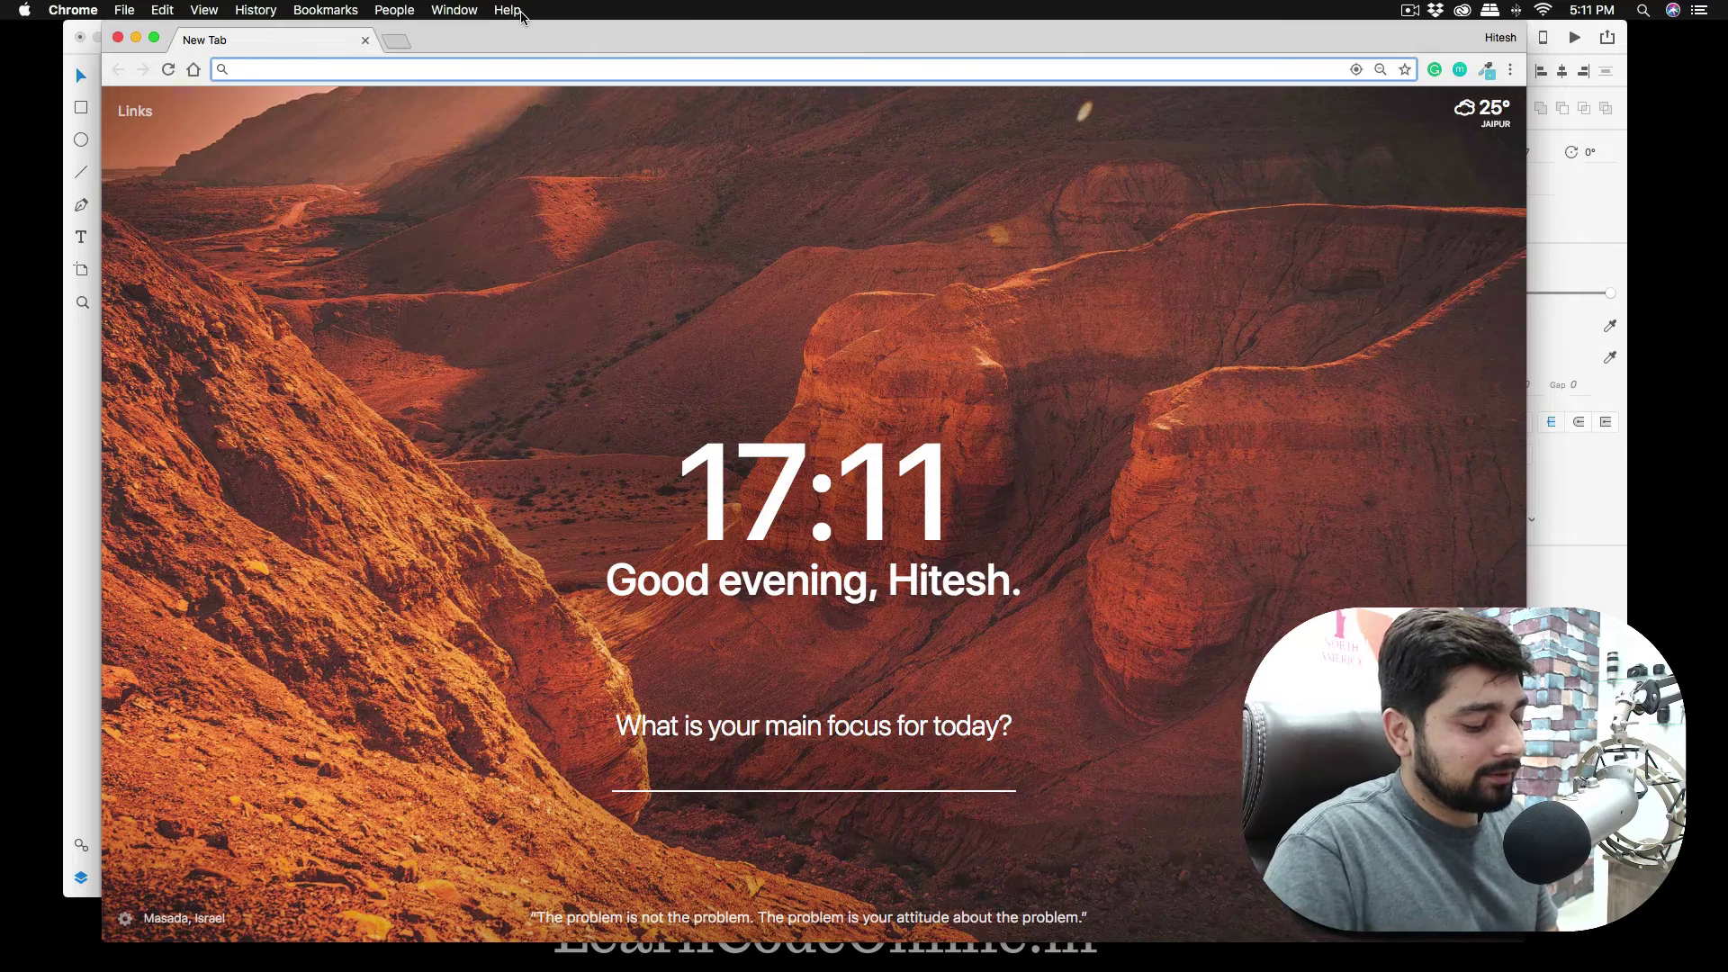
- Switch to Chrome and search Google for flatuicolor
text(flaticon.com)
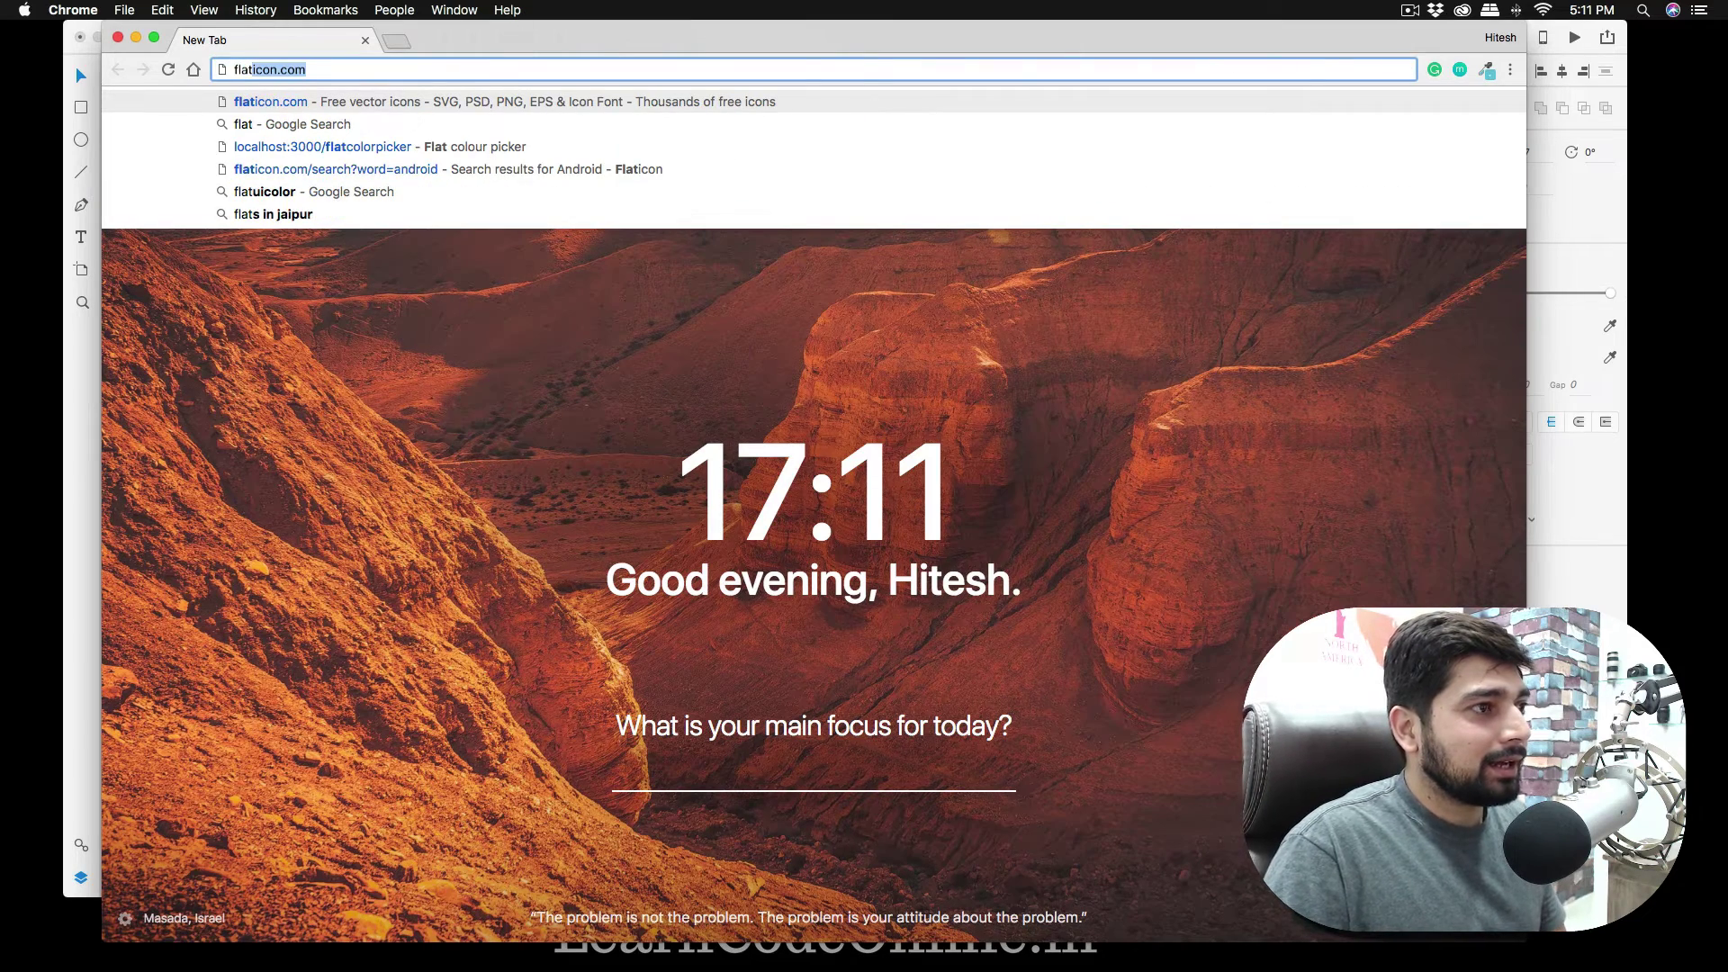
key(Down)
key(Down)
key(Down)
key(Down)
key(Return)
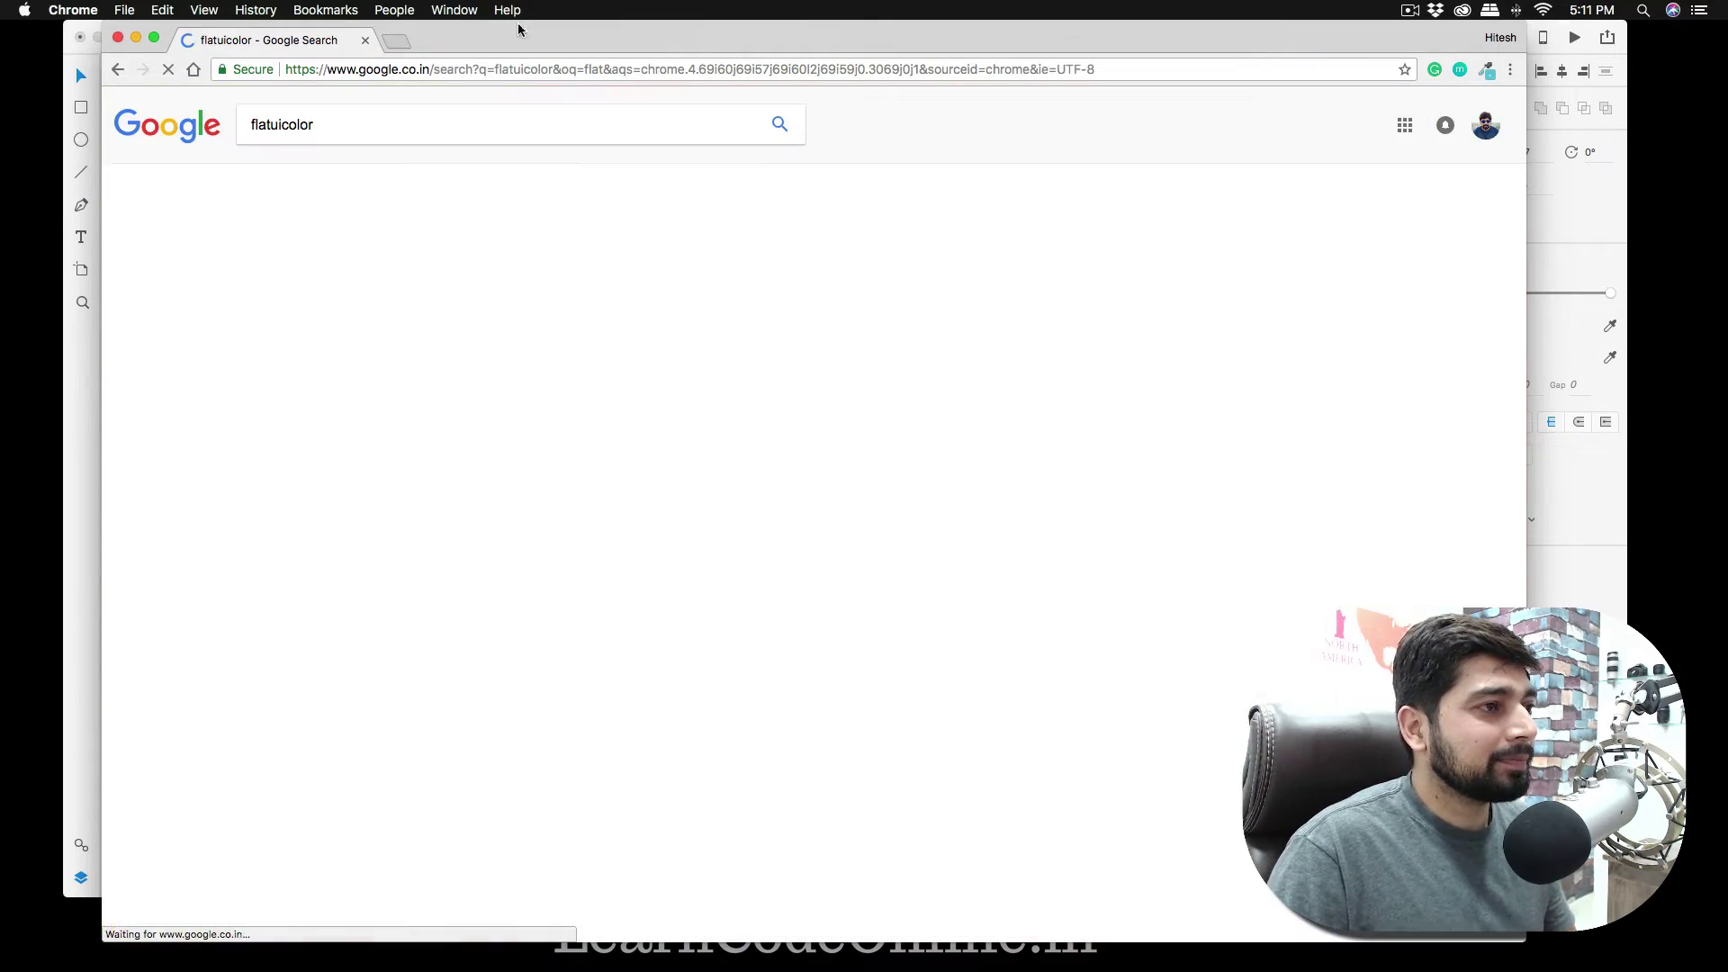
- Open the Flat UI Colors site and copy the Pure Apple green hex code from the Aussie Palette
click(466, 317)
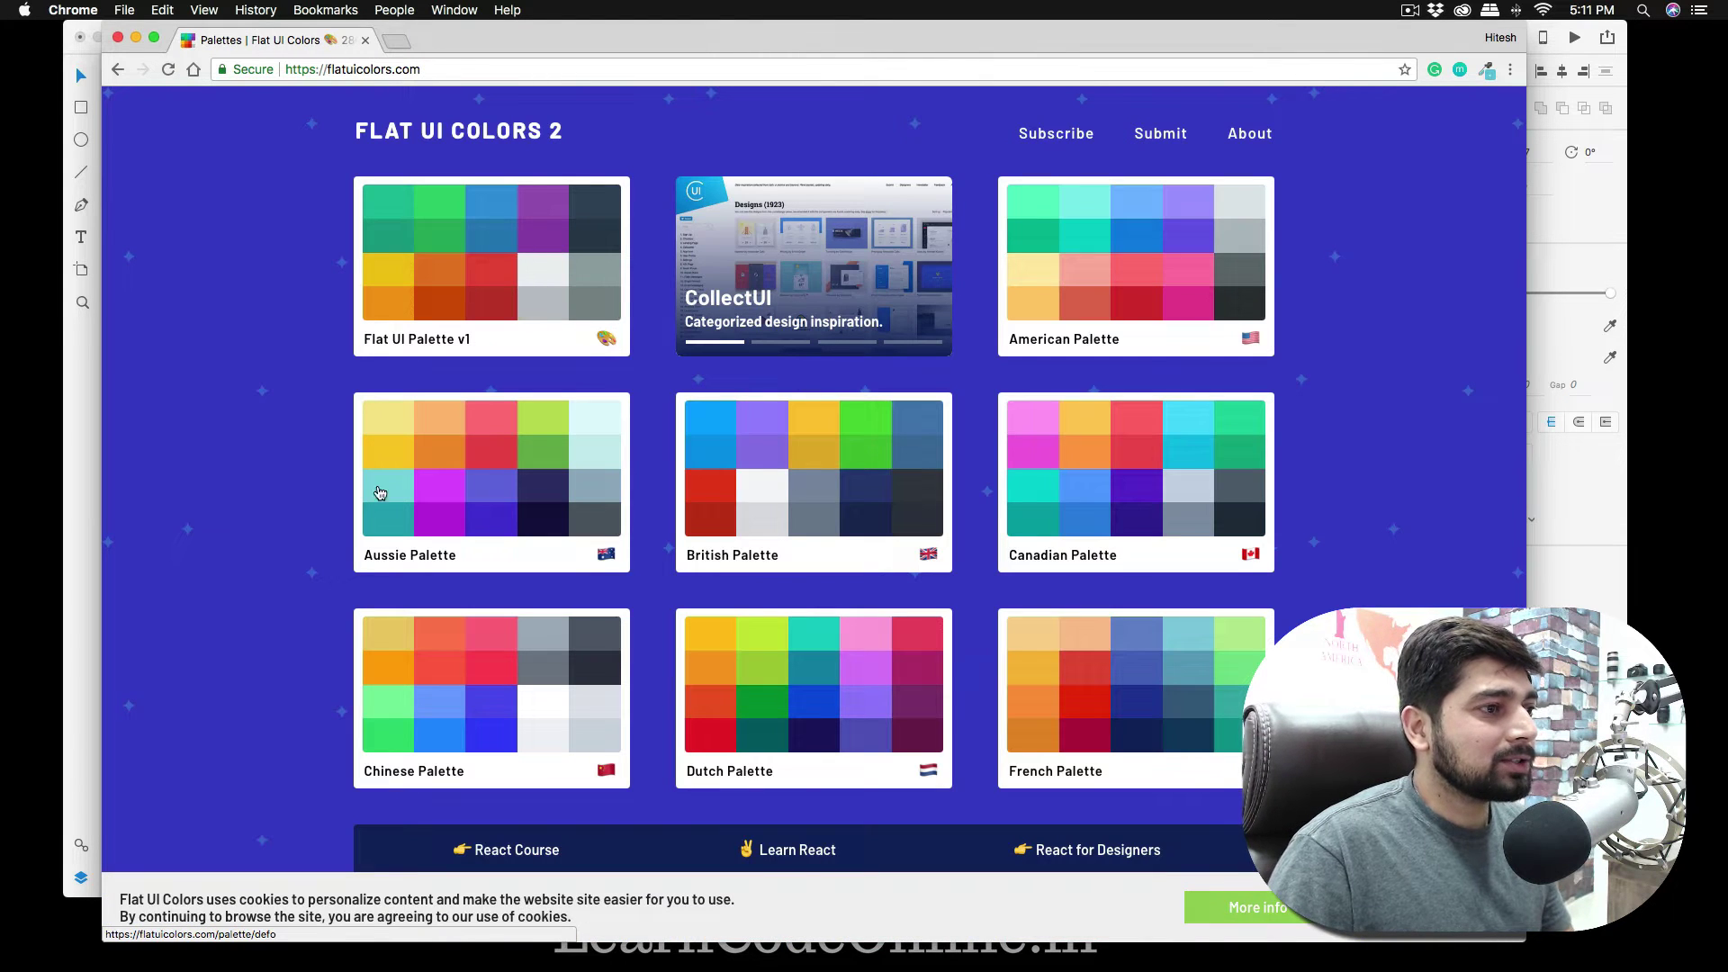
click(528, 479)
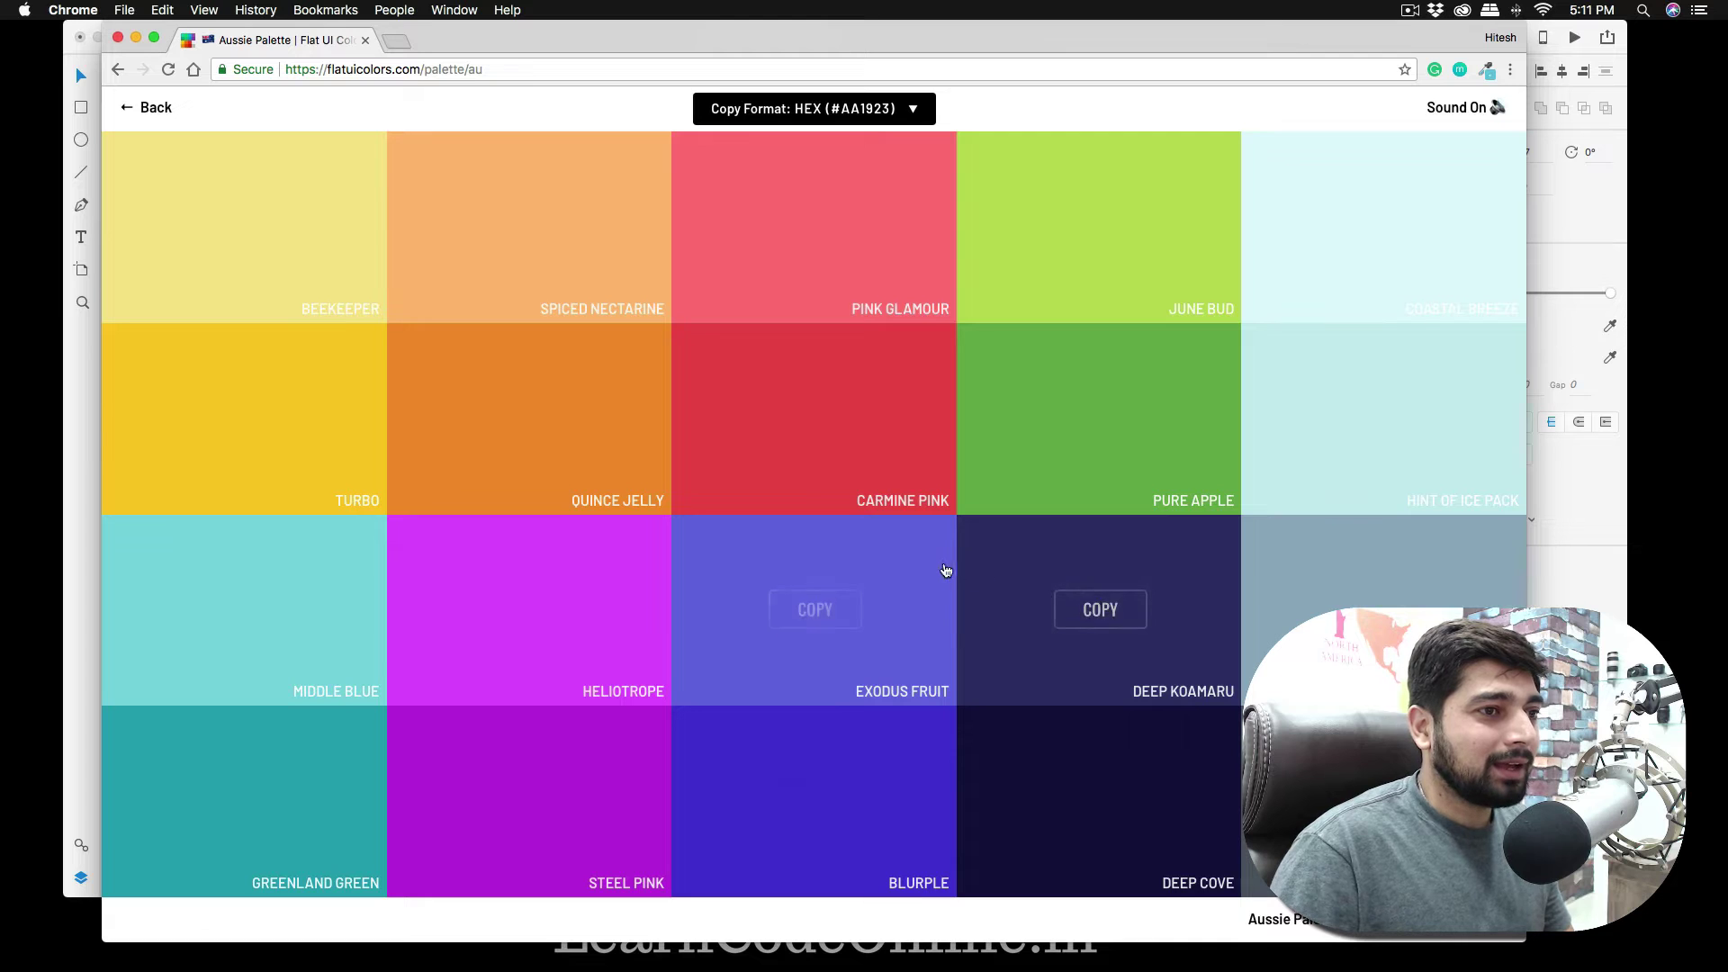
click(1100, 419)
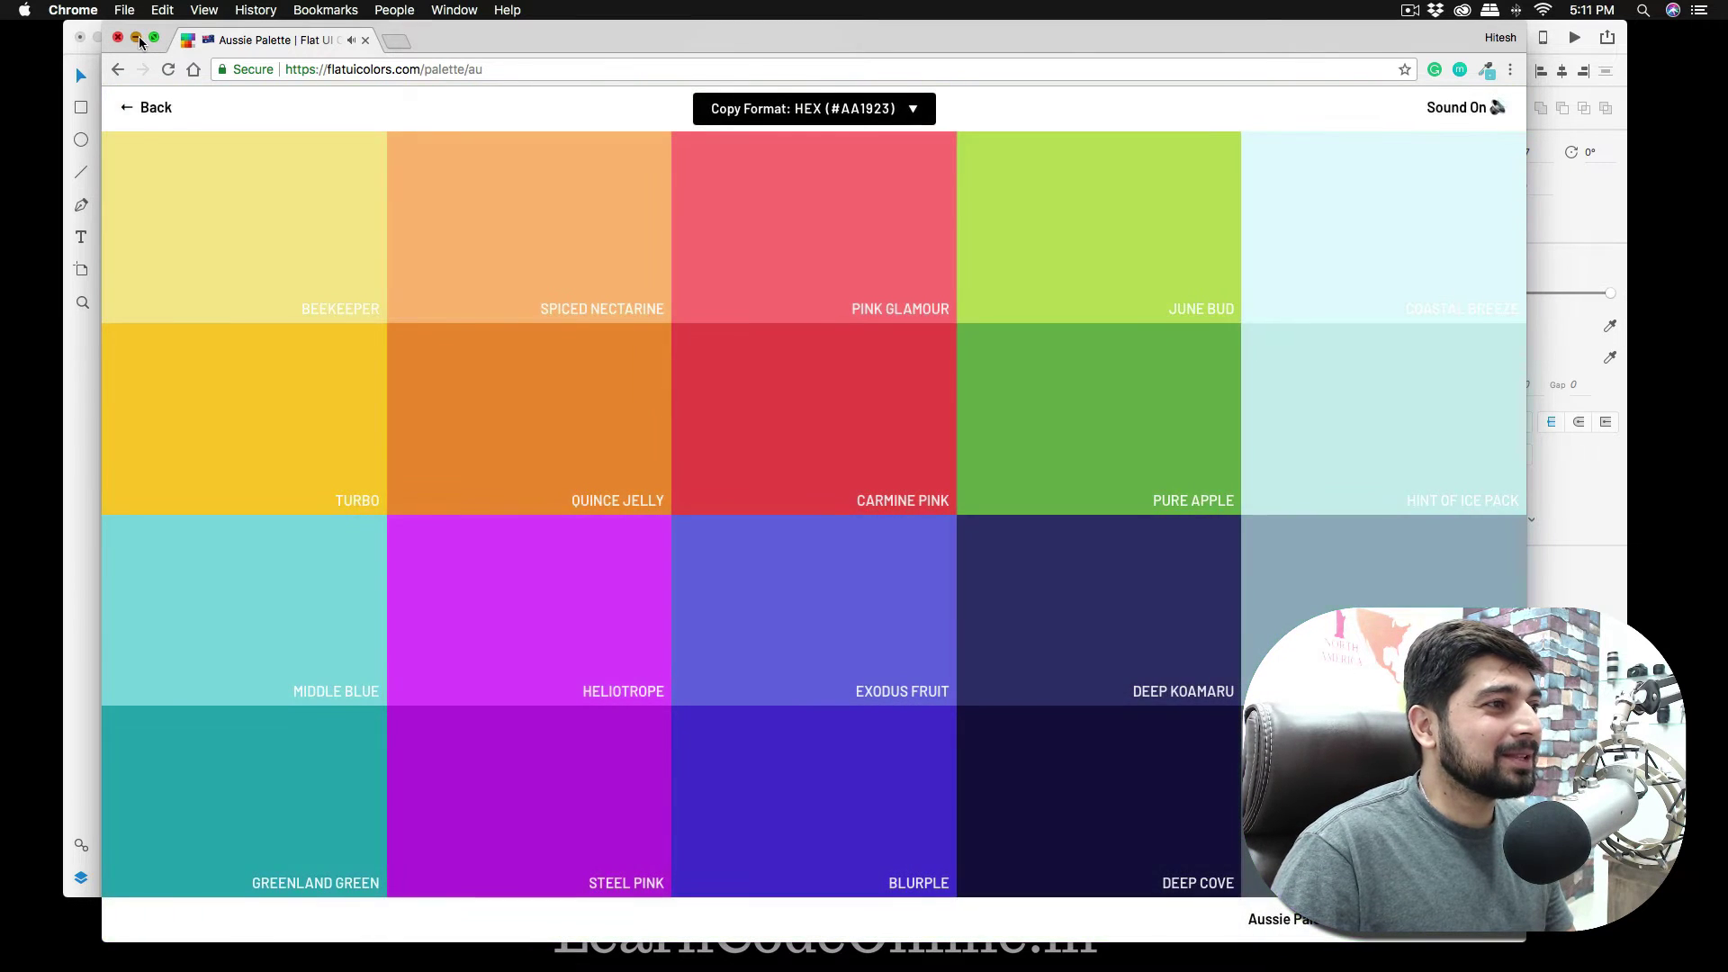
- Return to Adobe XD and rename the duplicated circle's layer as green
click(136, 37)
click(142, 99)
double_click(138, 93)
text(green)
key(Return)
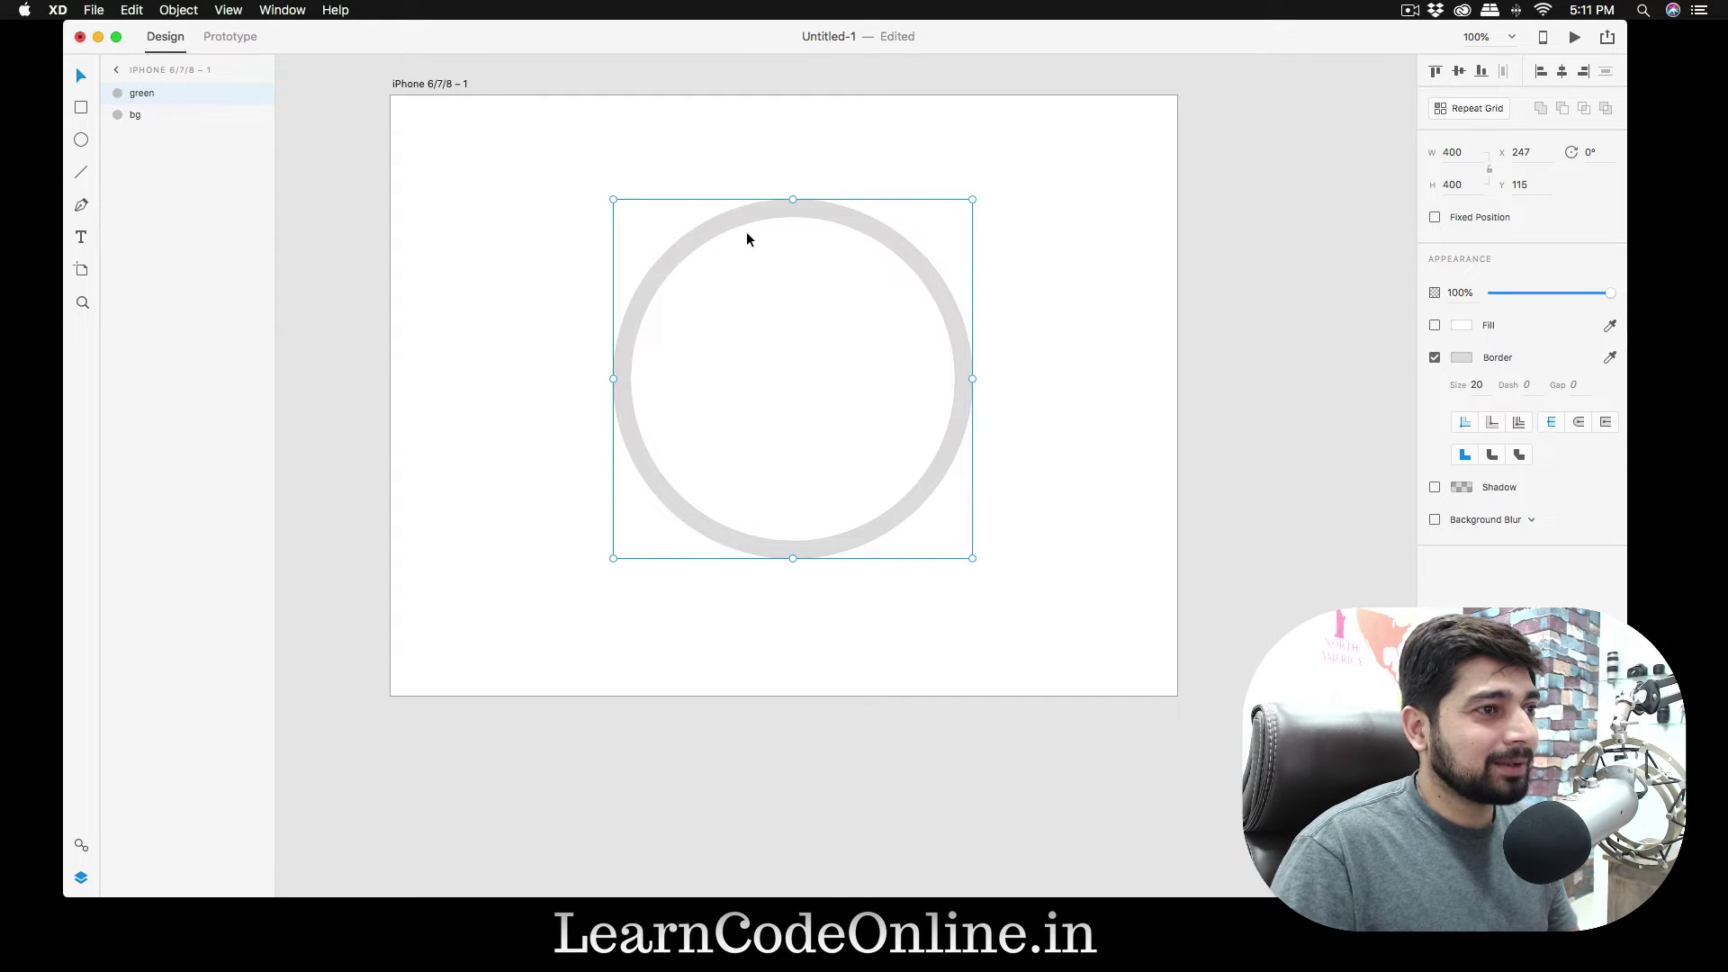
- Set the green circle's border colour to the copied hex code #6AB04C
click(1461, 357)
key(super+v)
key(Return)
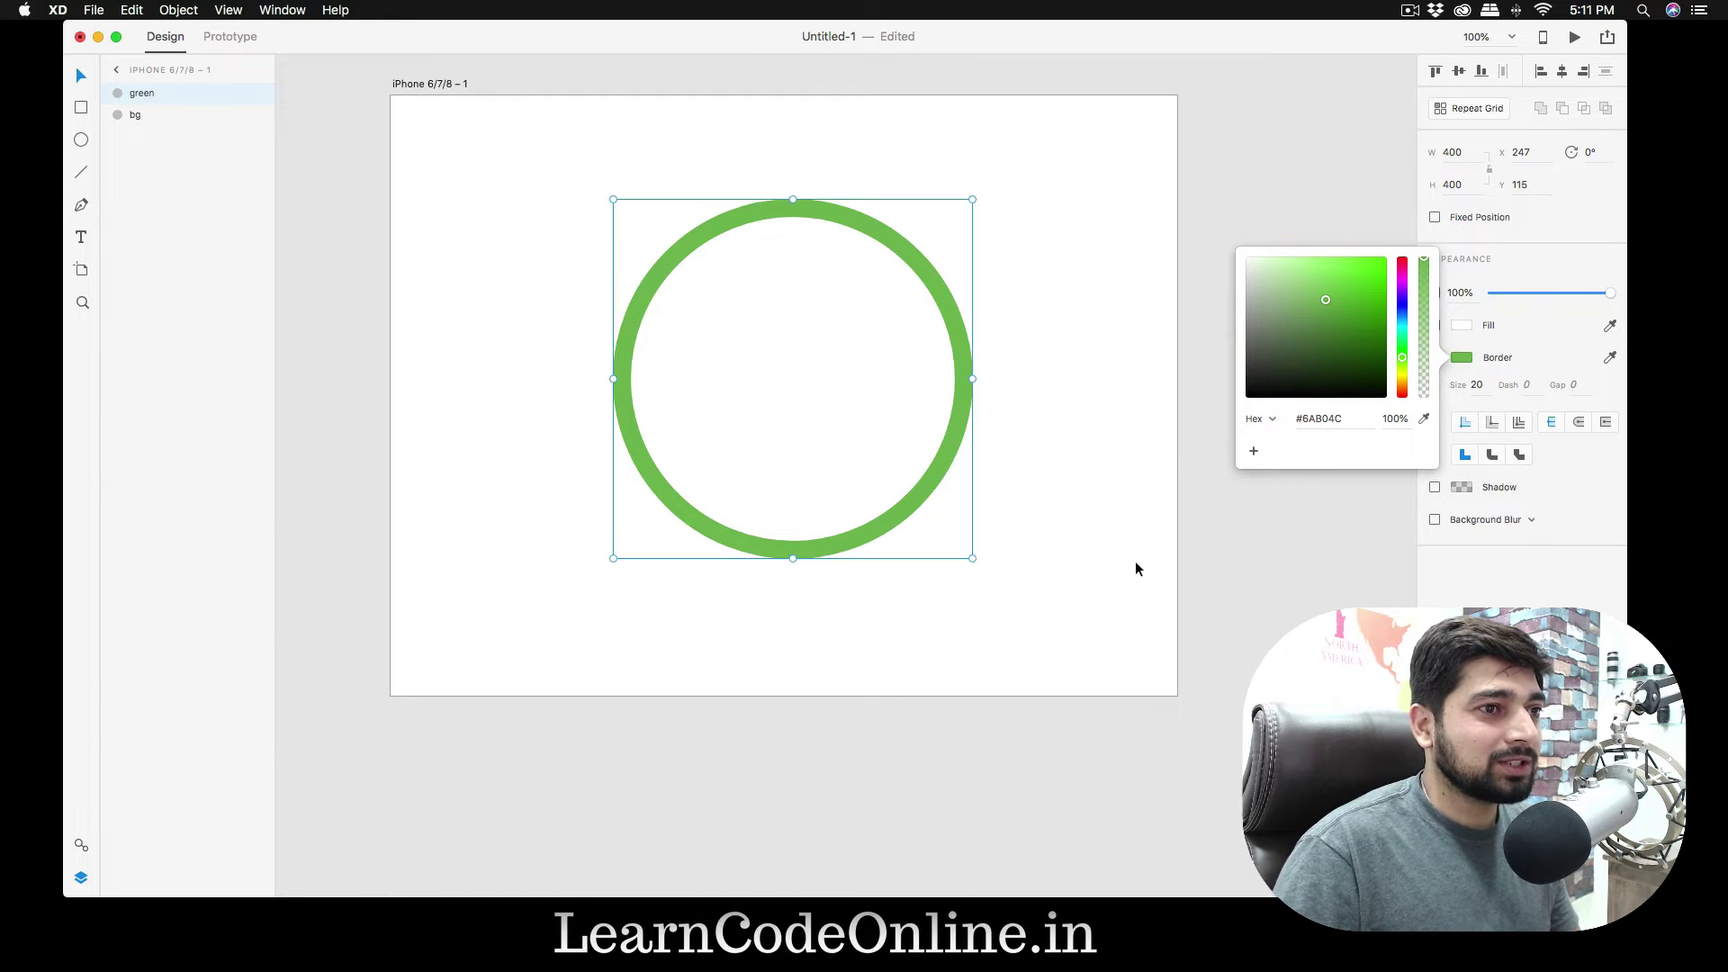
click(1135, 563)
click(927, 479)
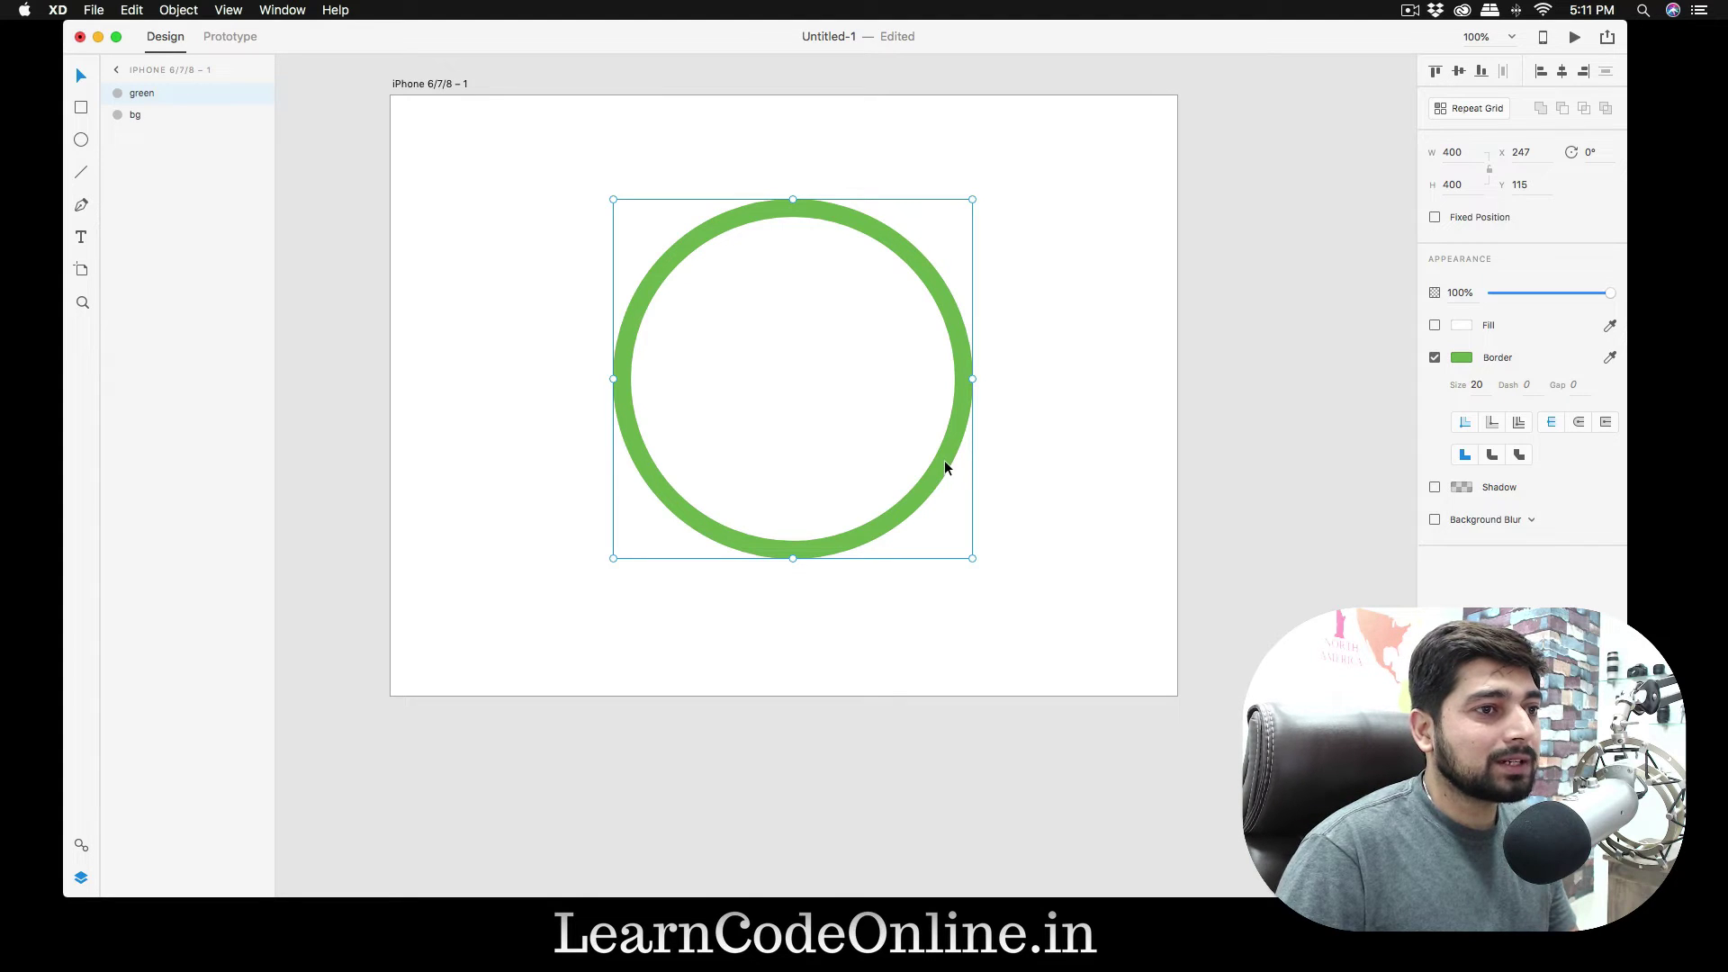
click(1524, 385)
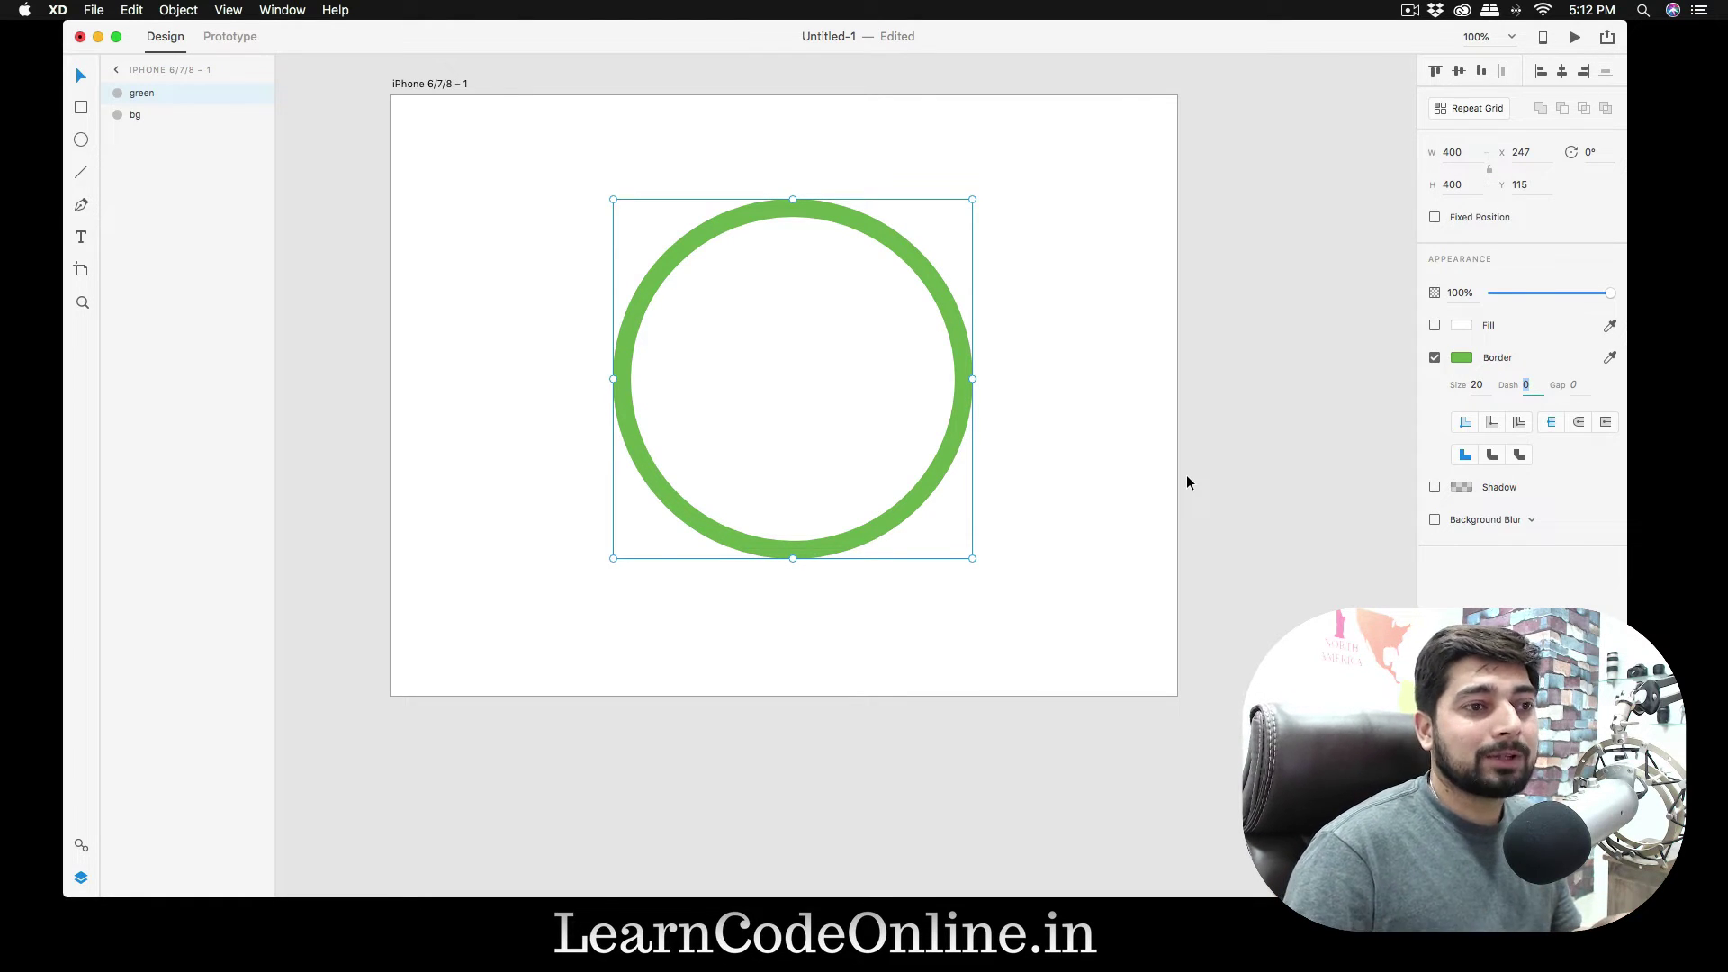
click(1055, 481)
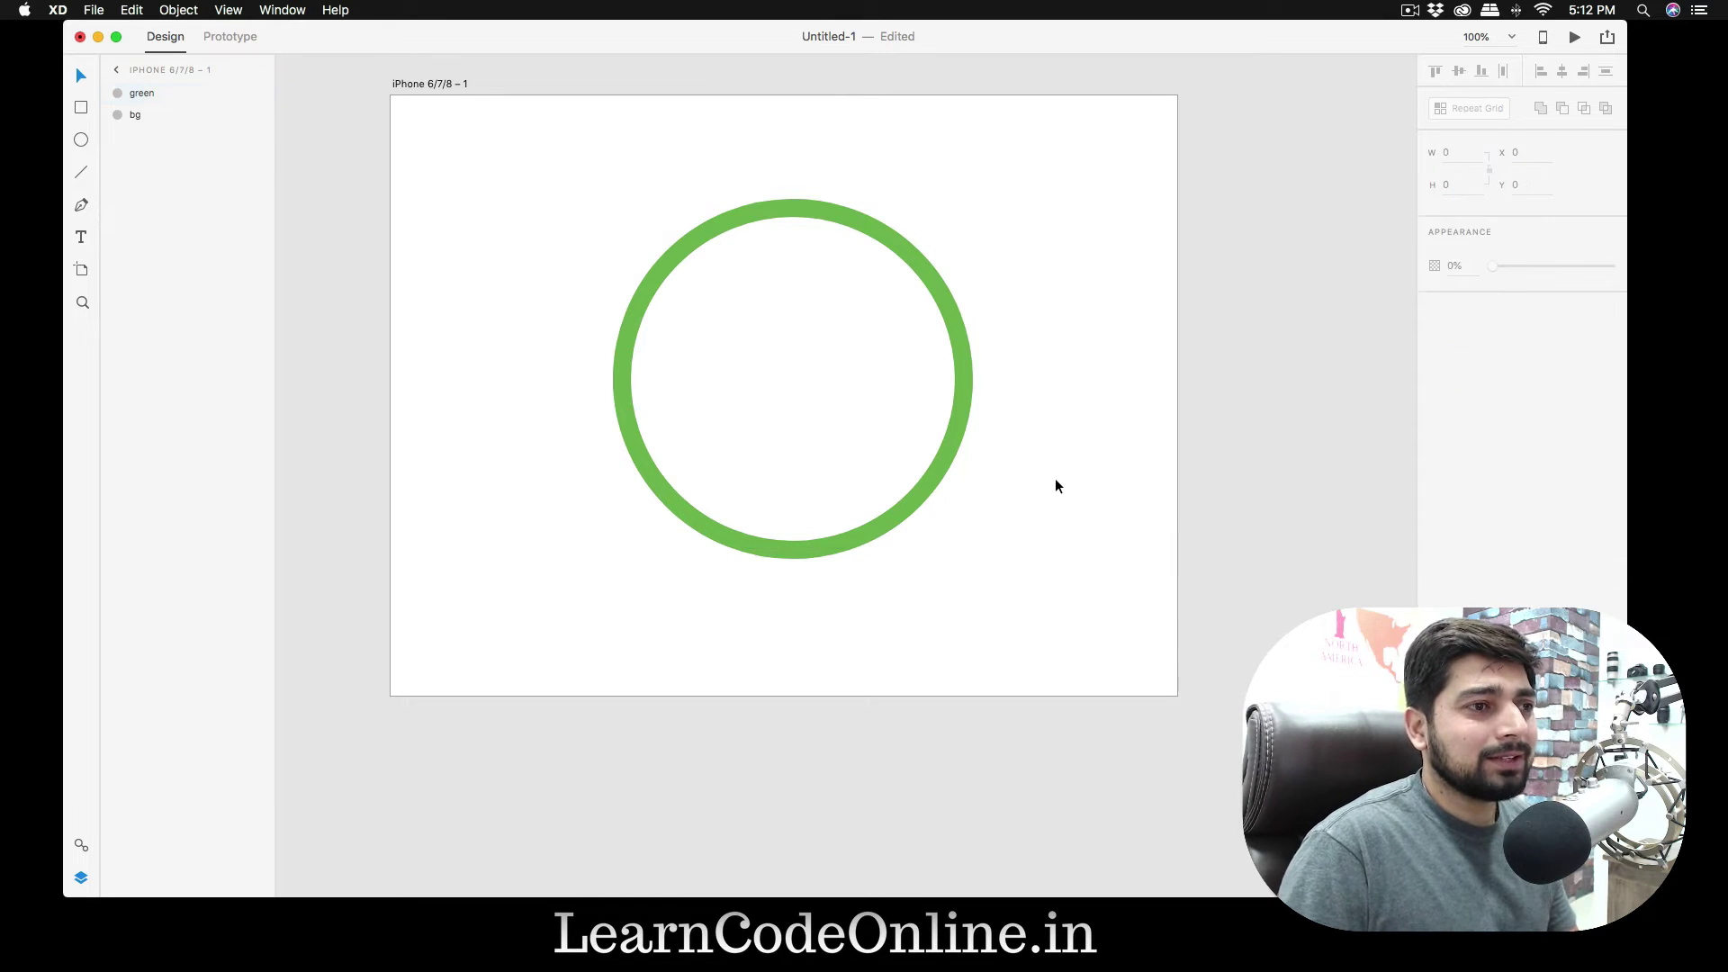
- Add the circumference formula 2*3.14*200 as a text element above the ring
click(885, 125)
text(2*)
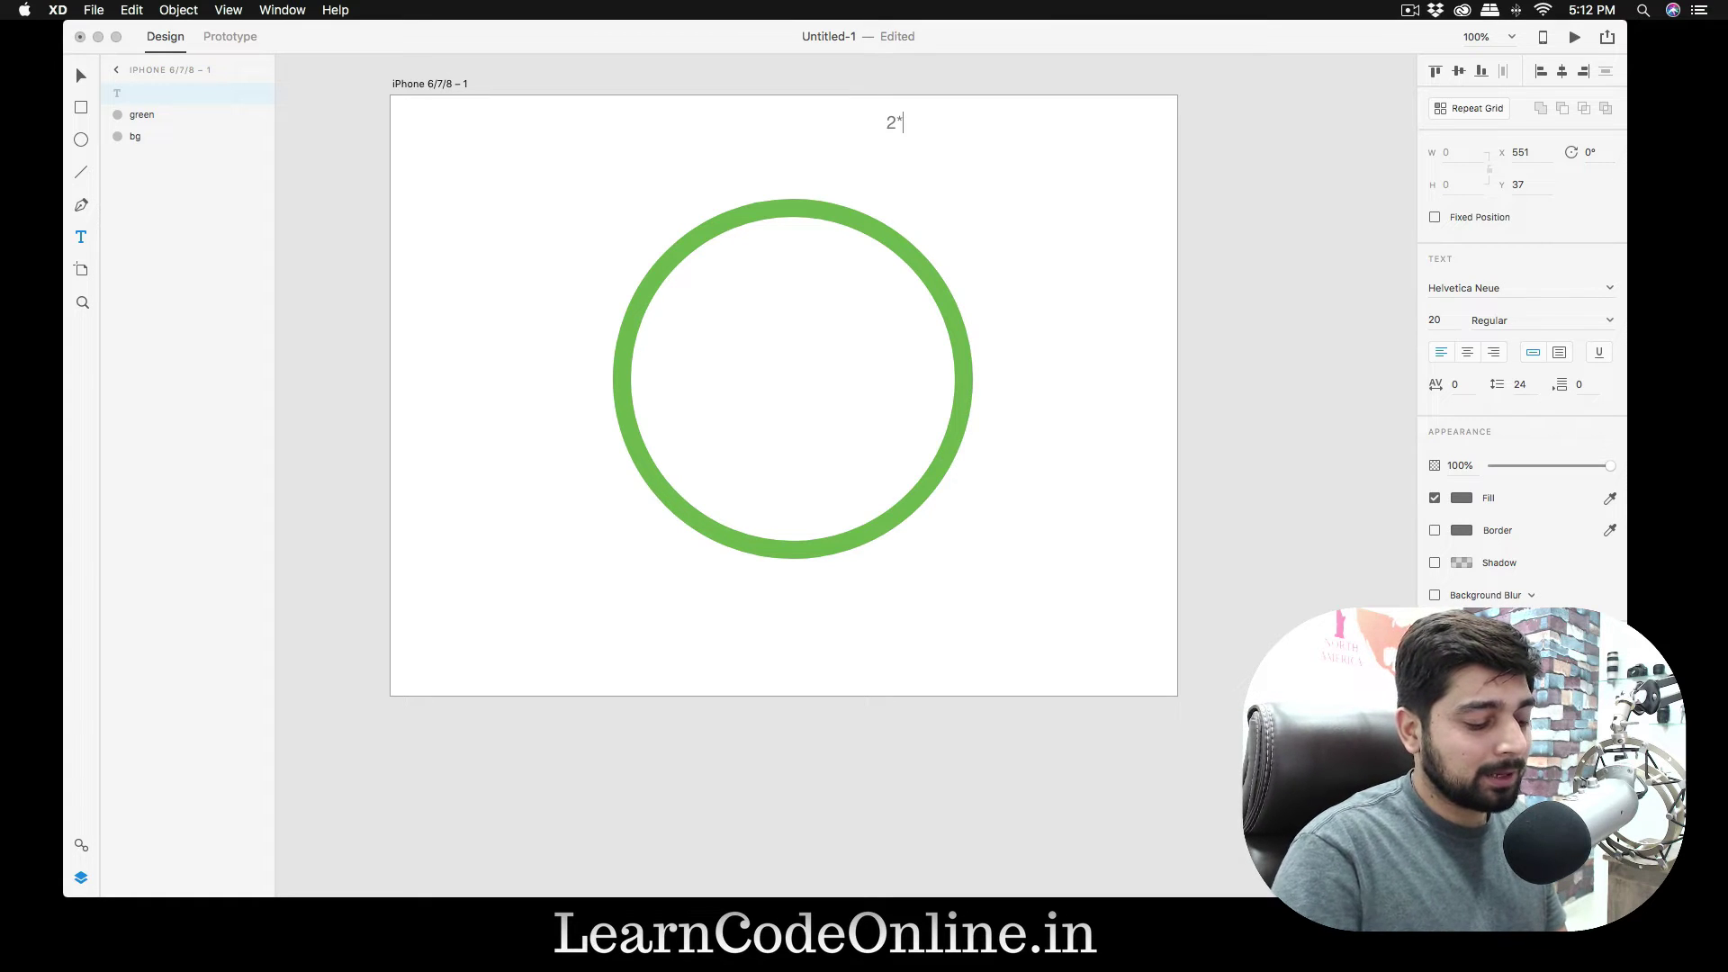
text(3.14)
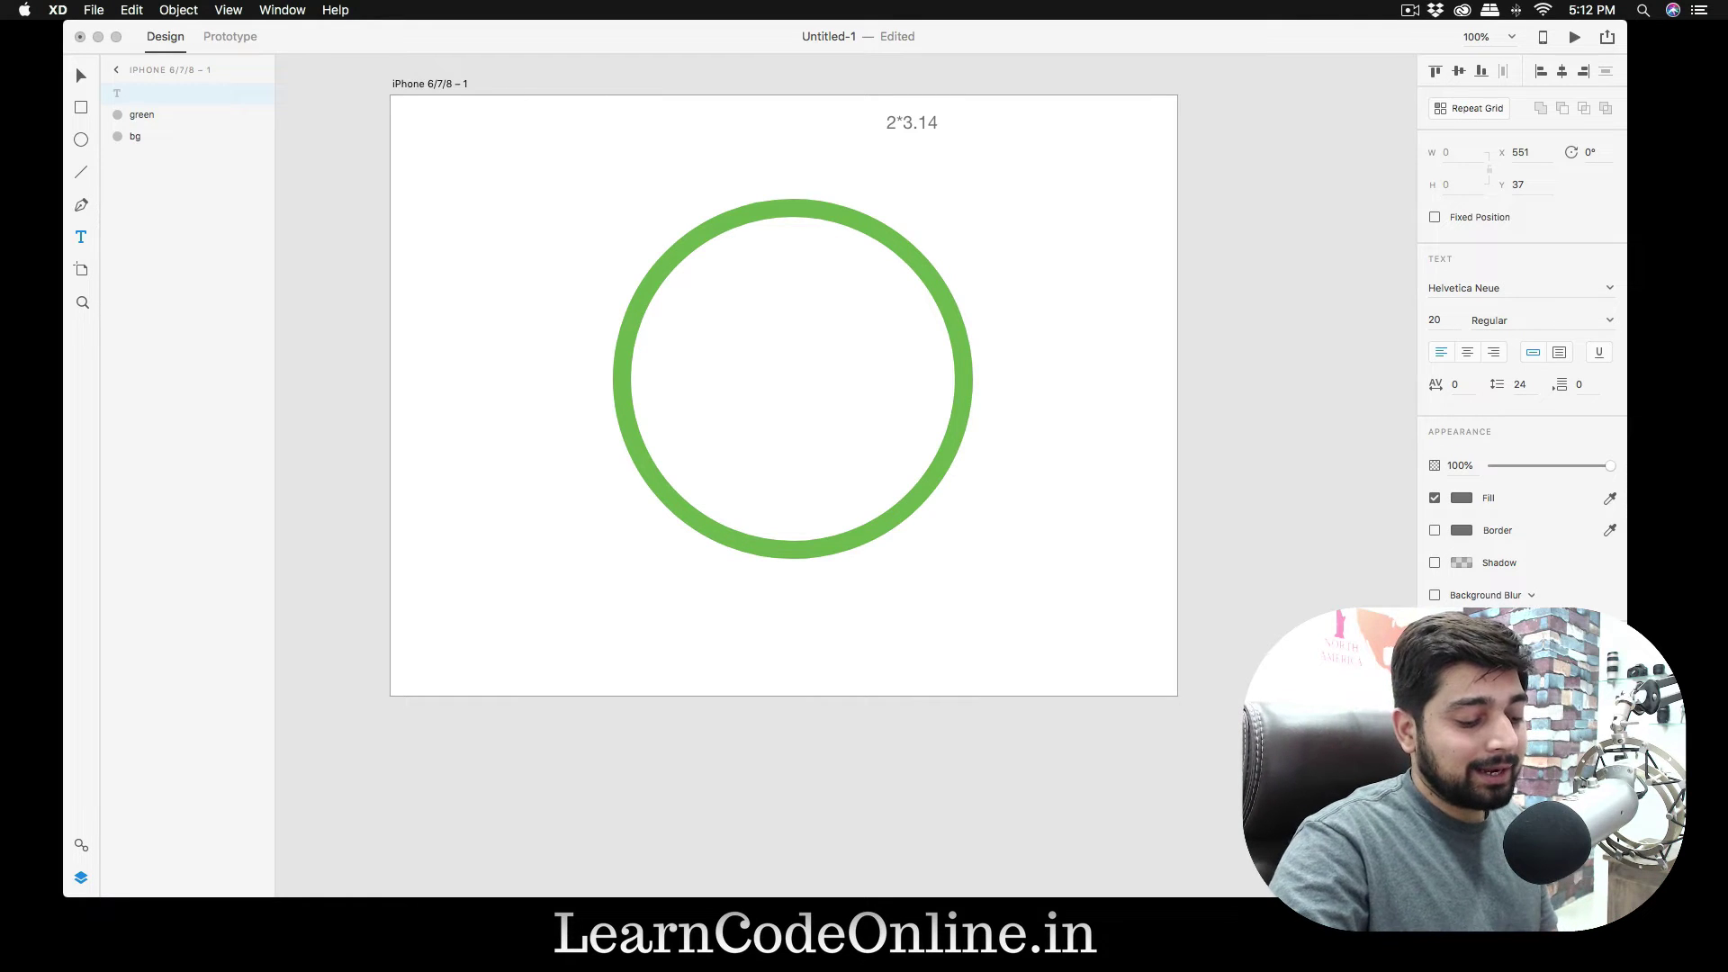
text(*)
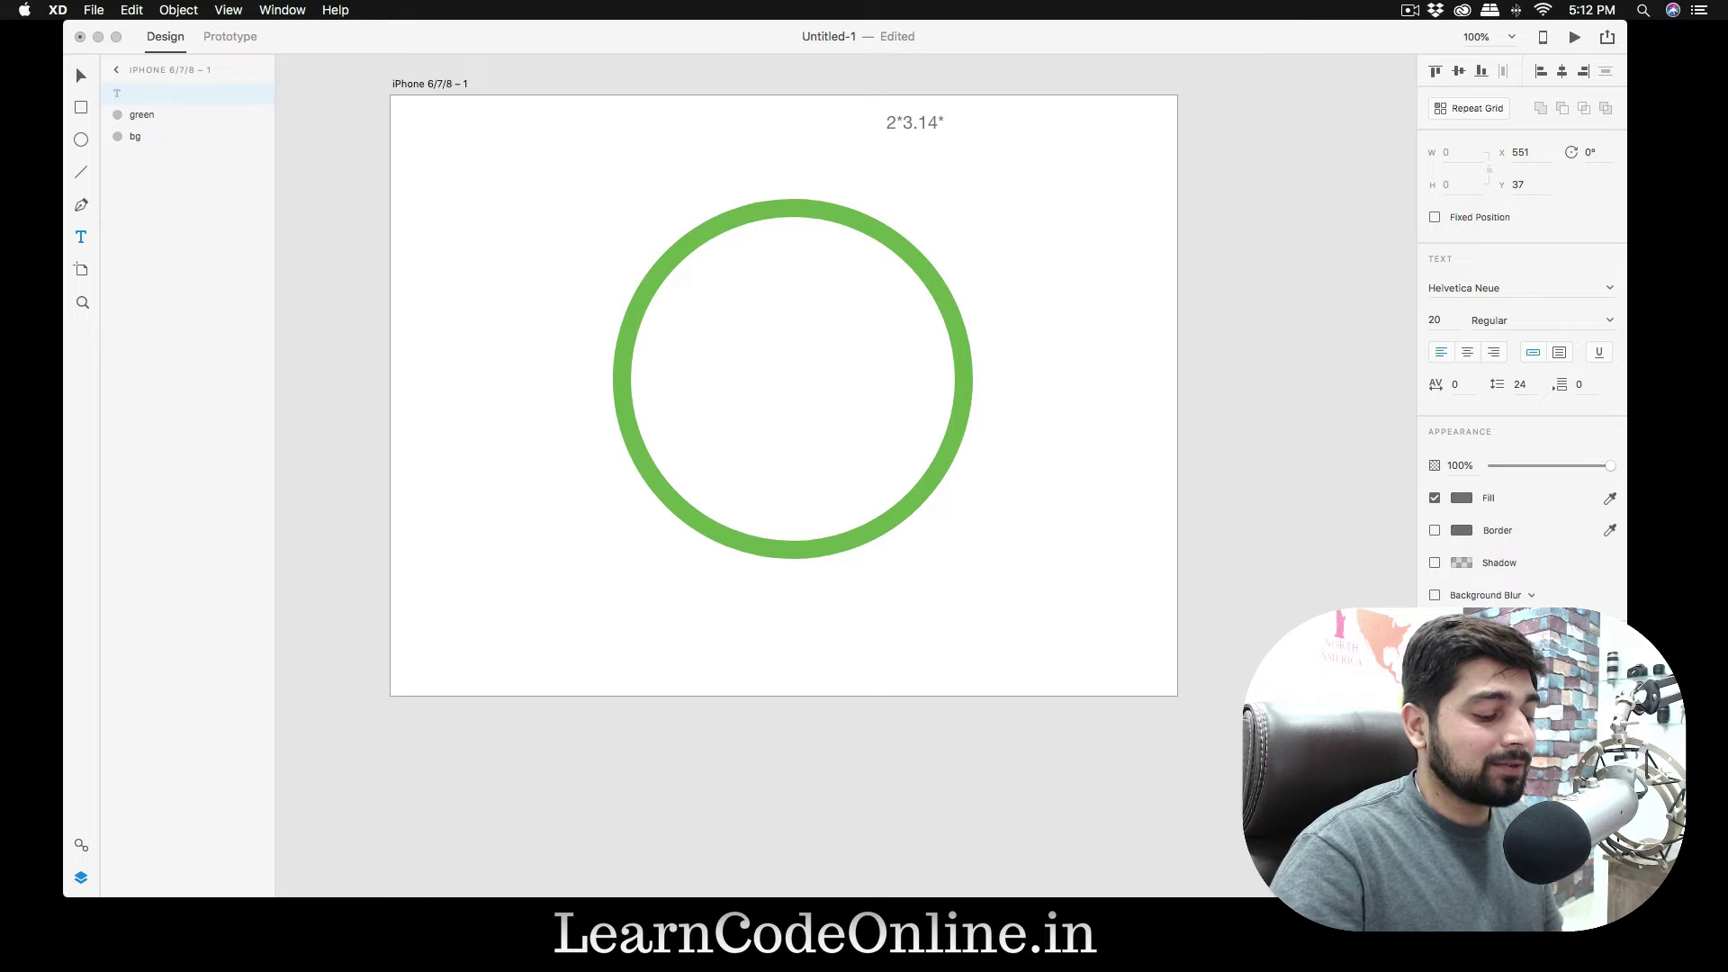
text(200)
key(Return)
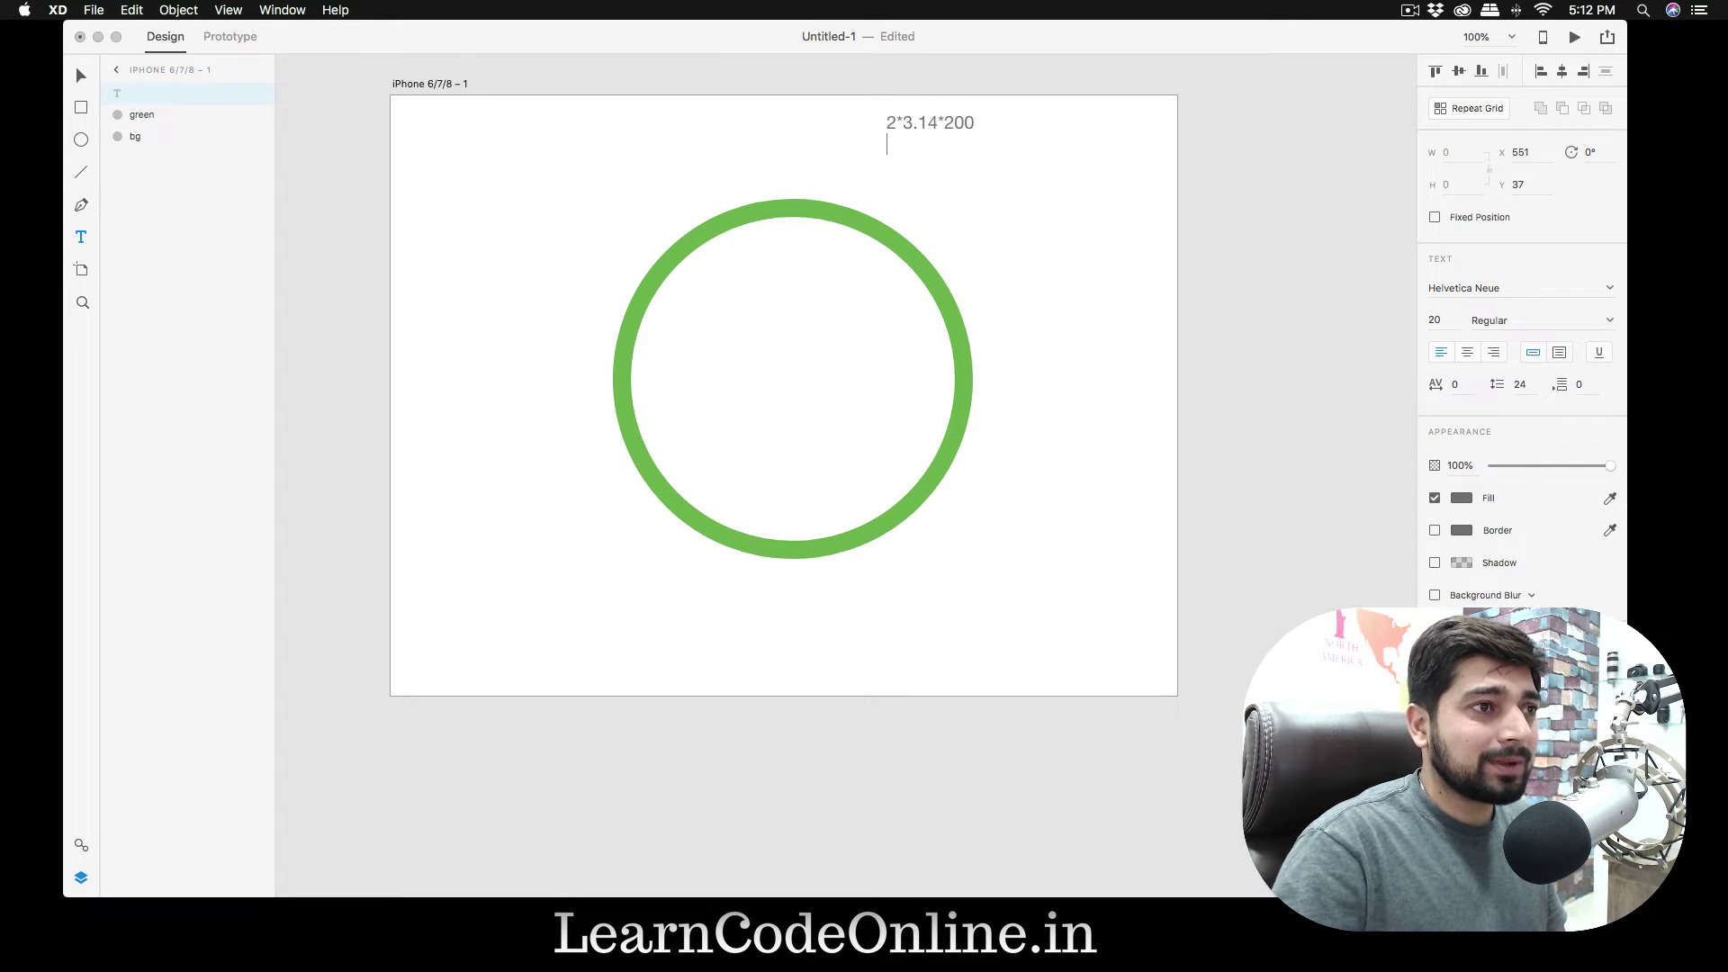
key(Escape)
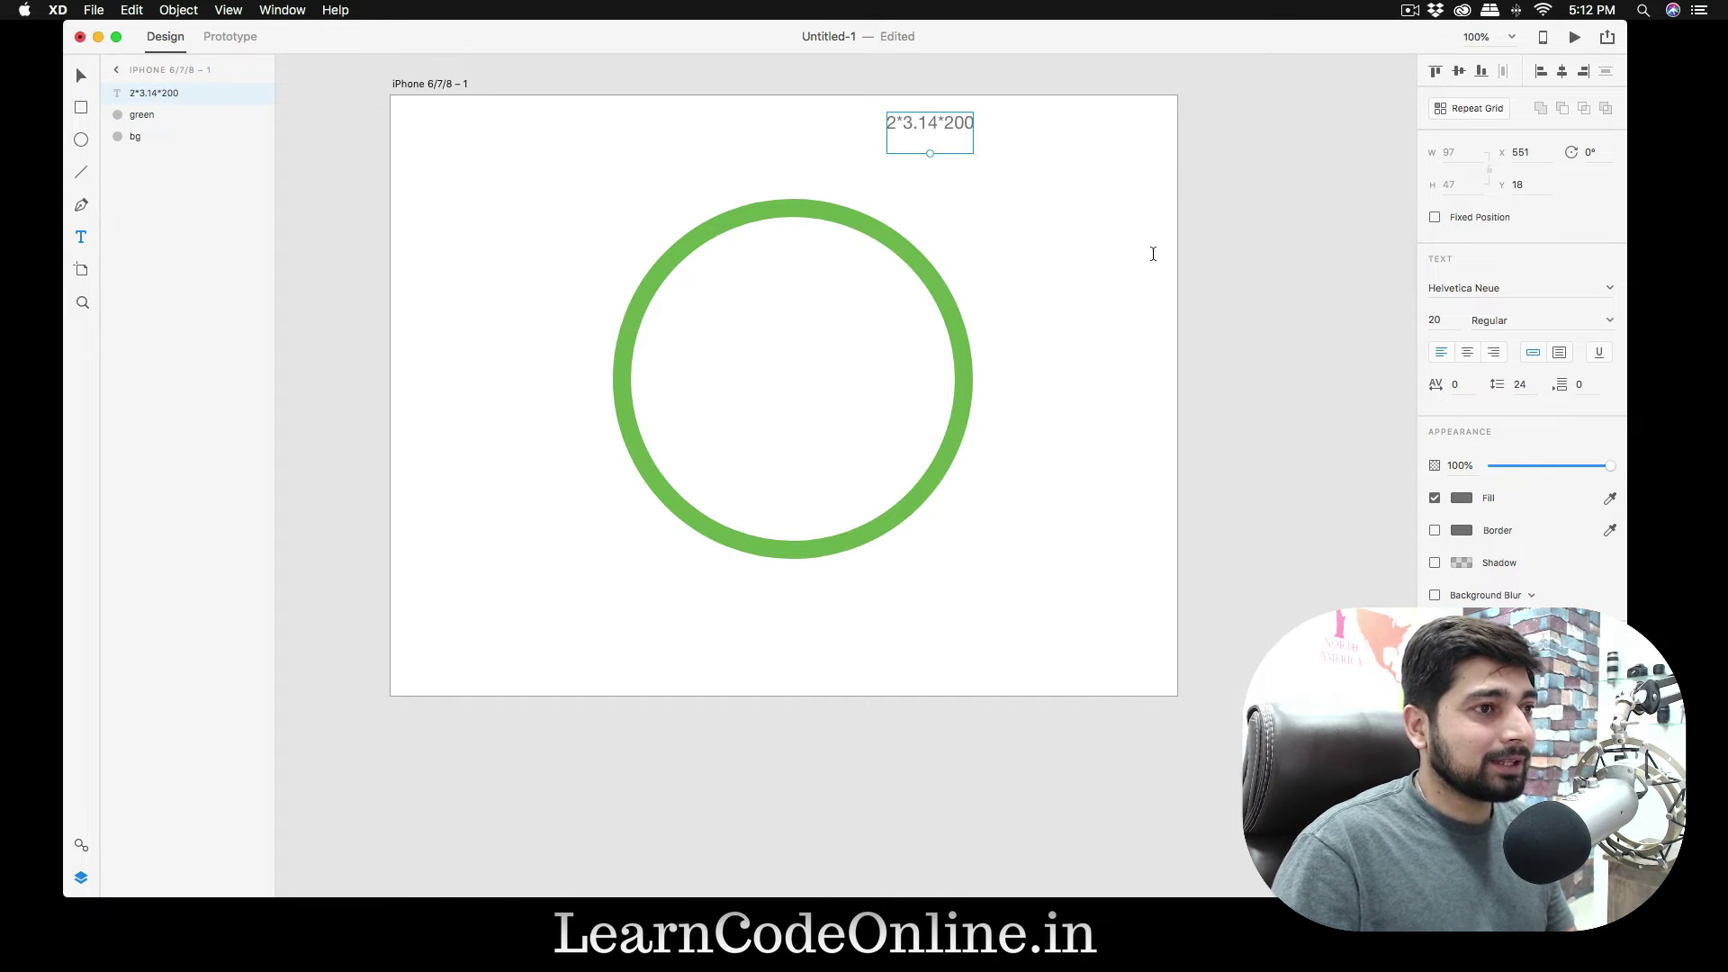
key(v)
scroll(985, 380, down, 1)
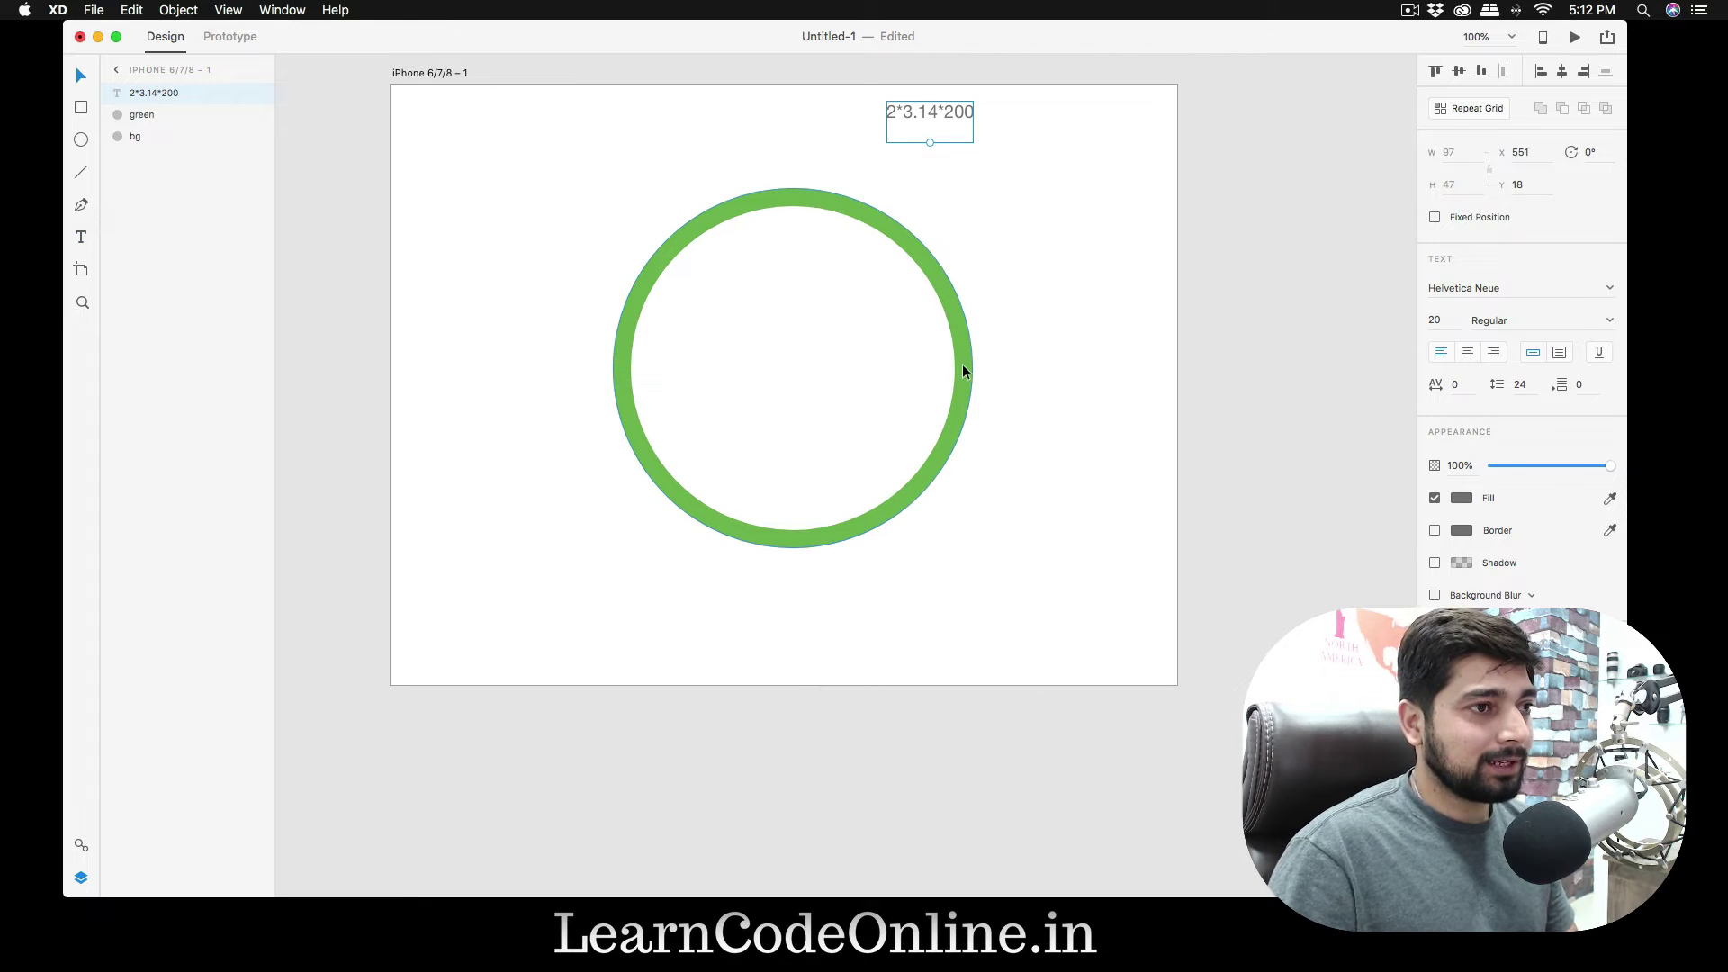
- Set the green circle's border dash to the circumference formula 2*3.14*200
click(963, 369)
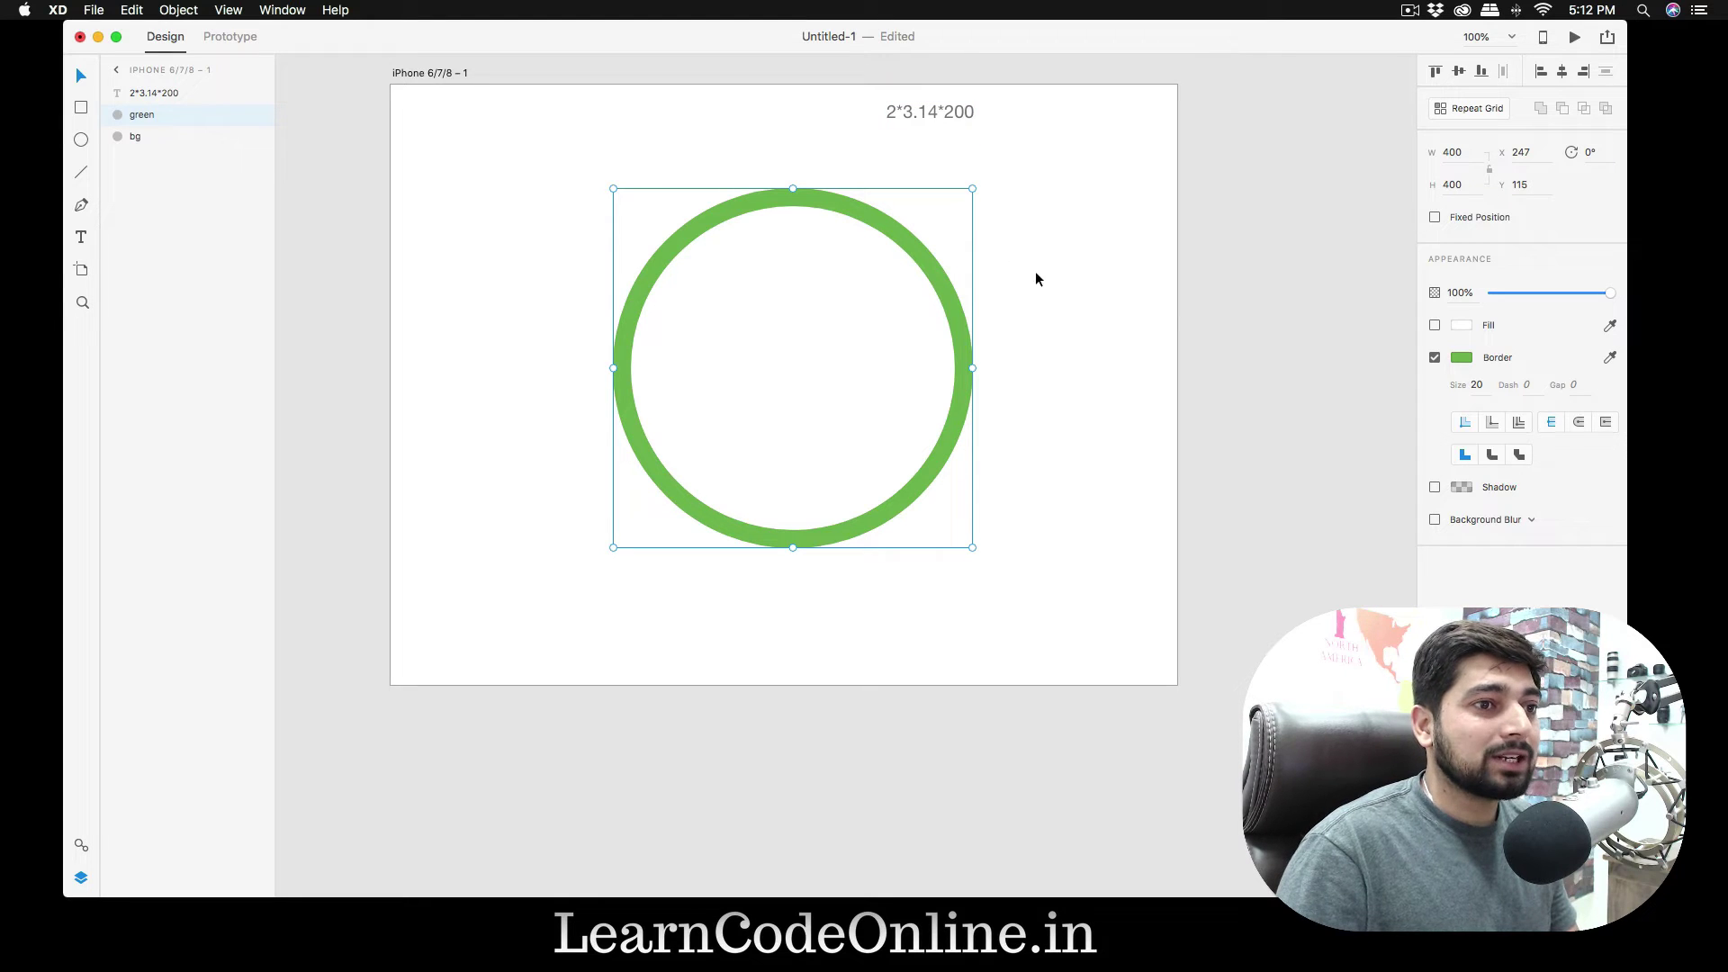
click(1526, 385)
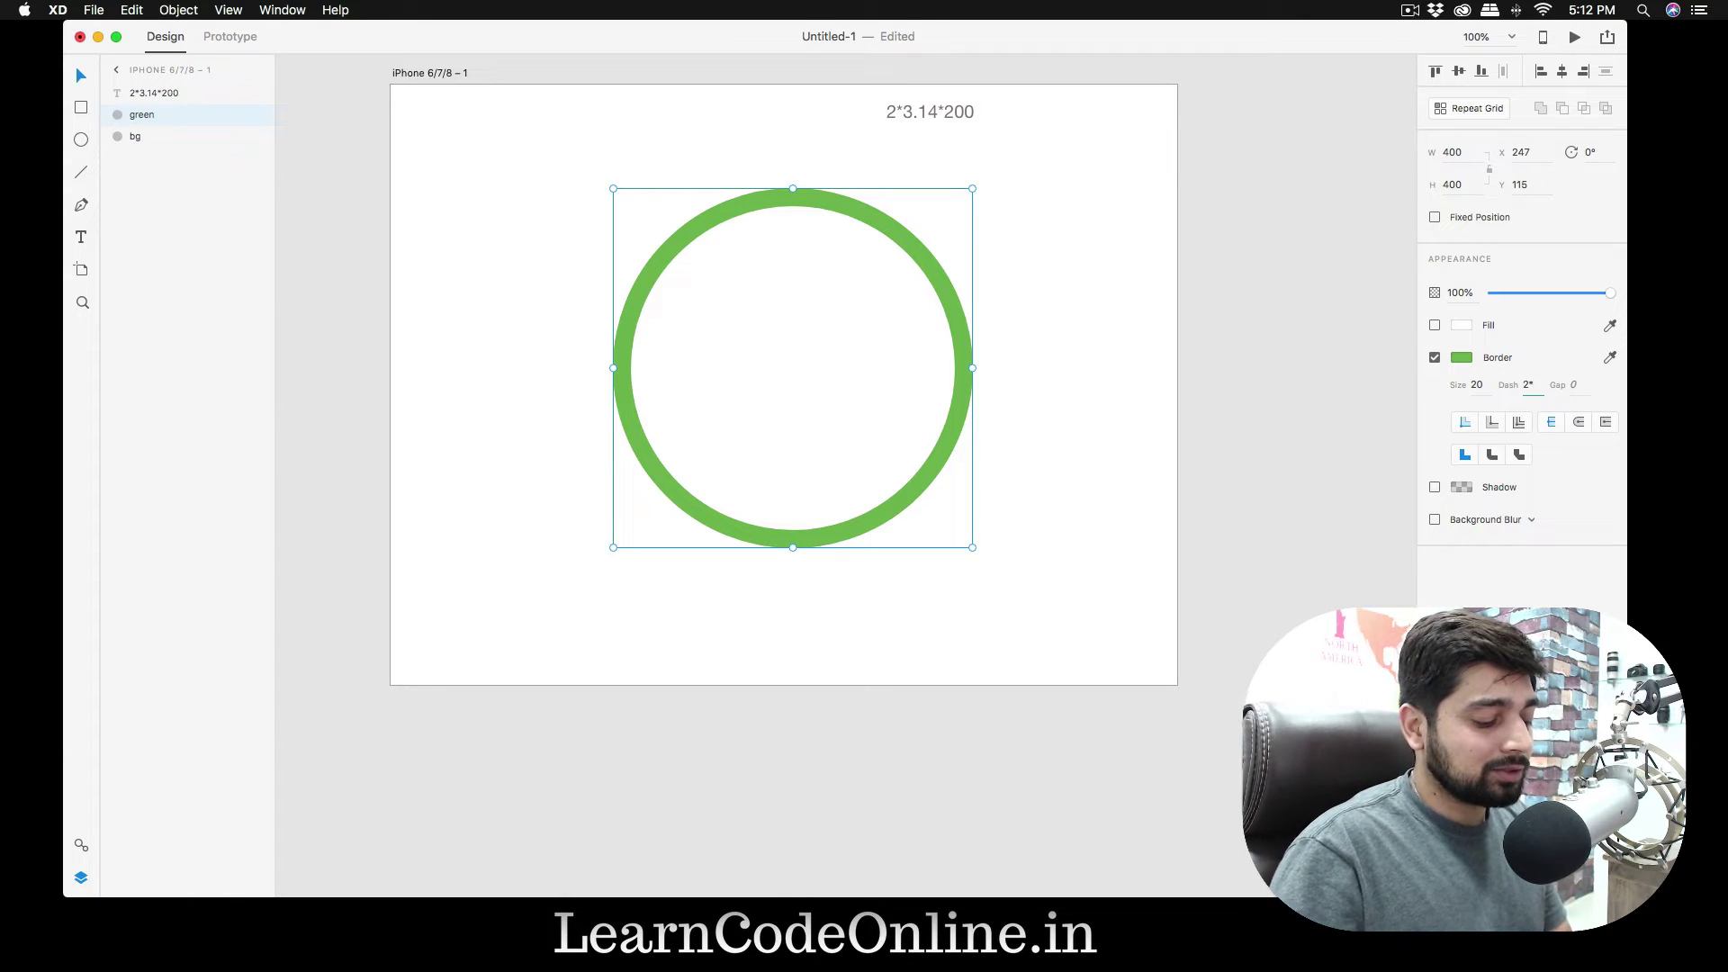
text(2*3.14)
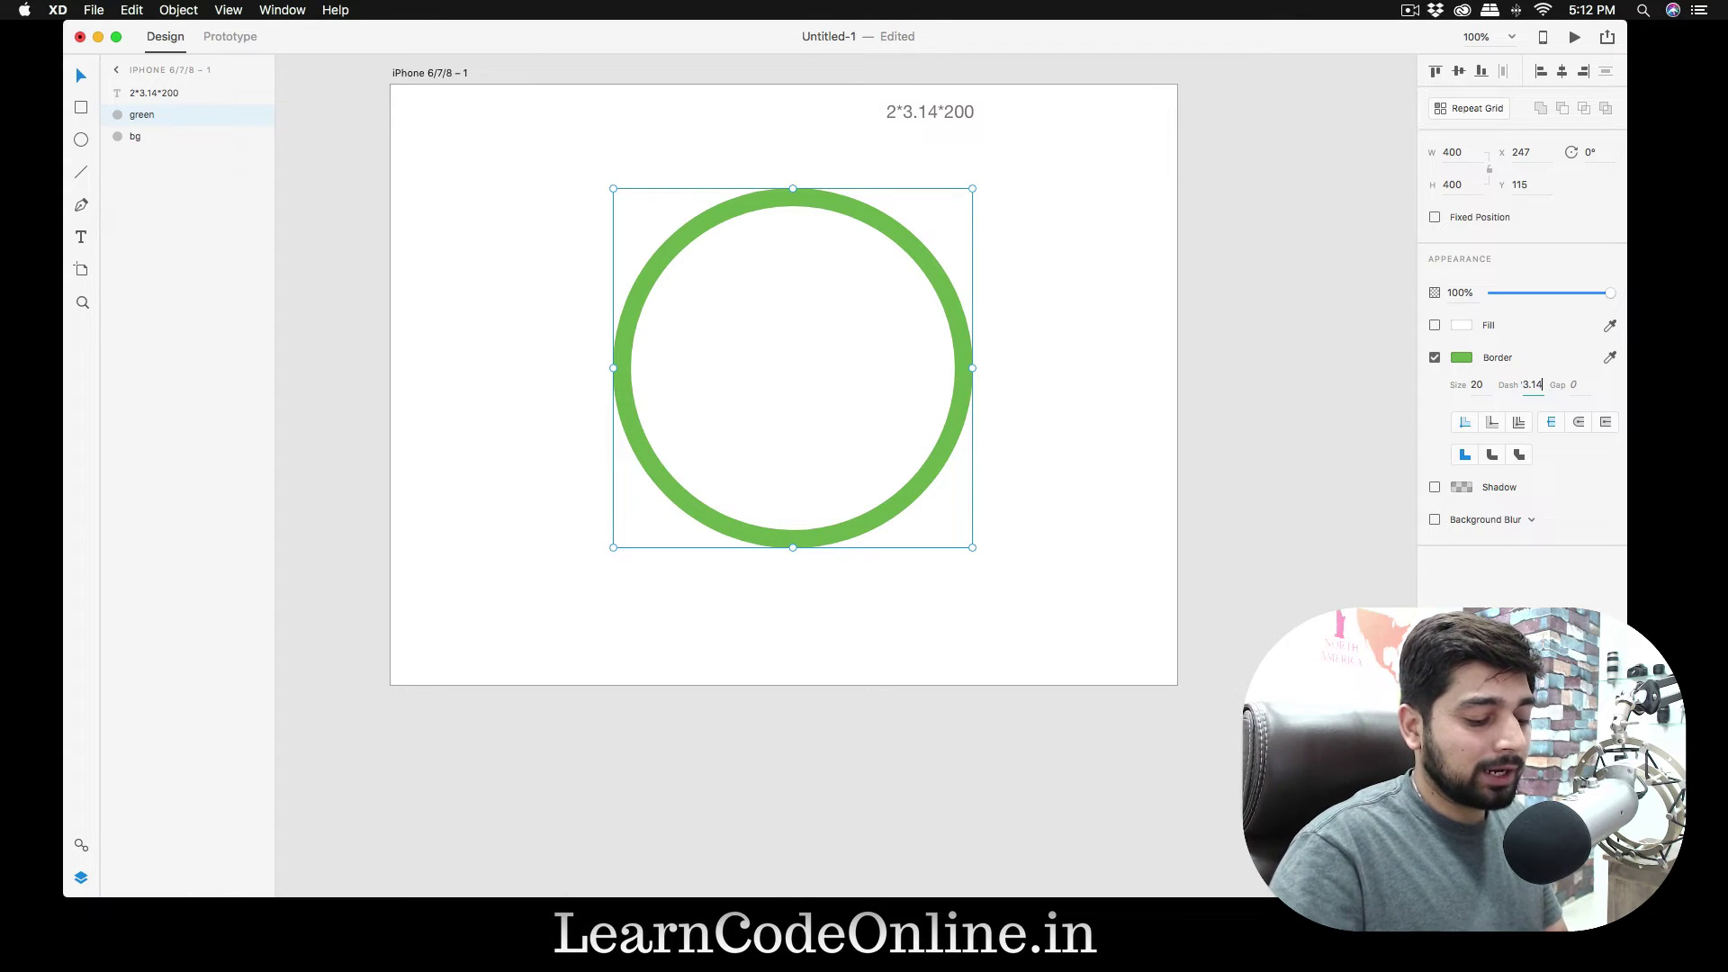
text(()
key(BackSpace)
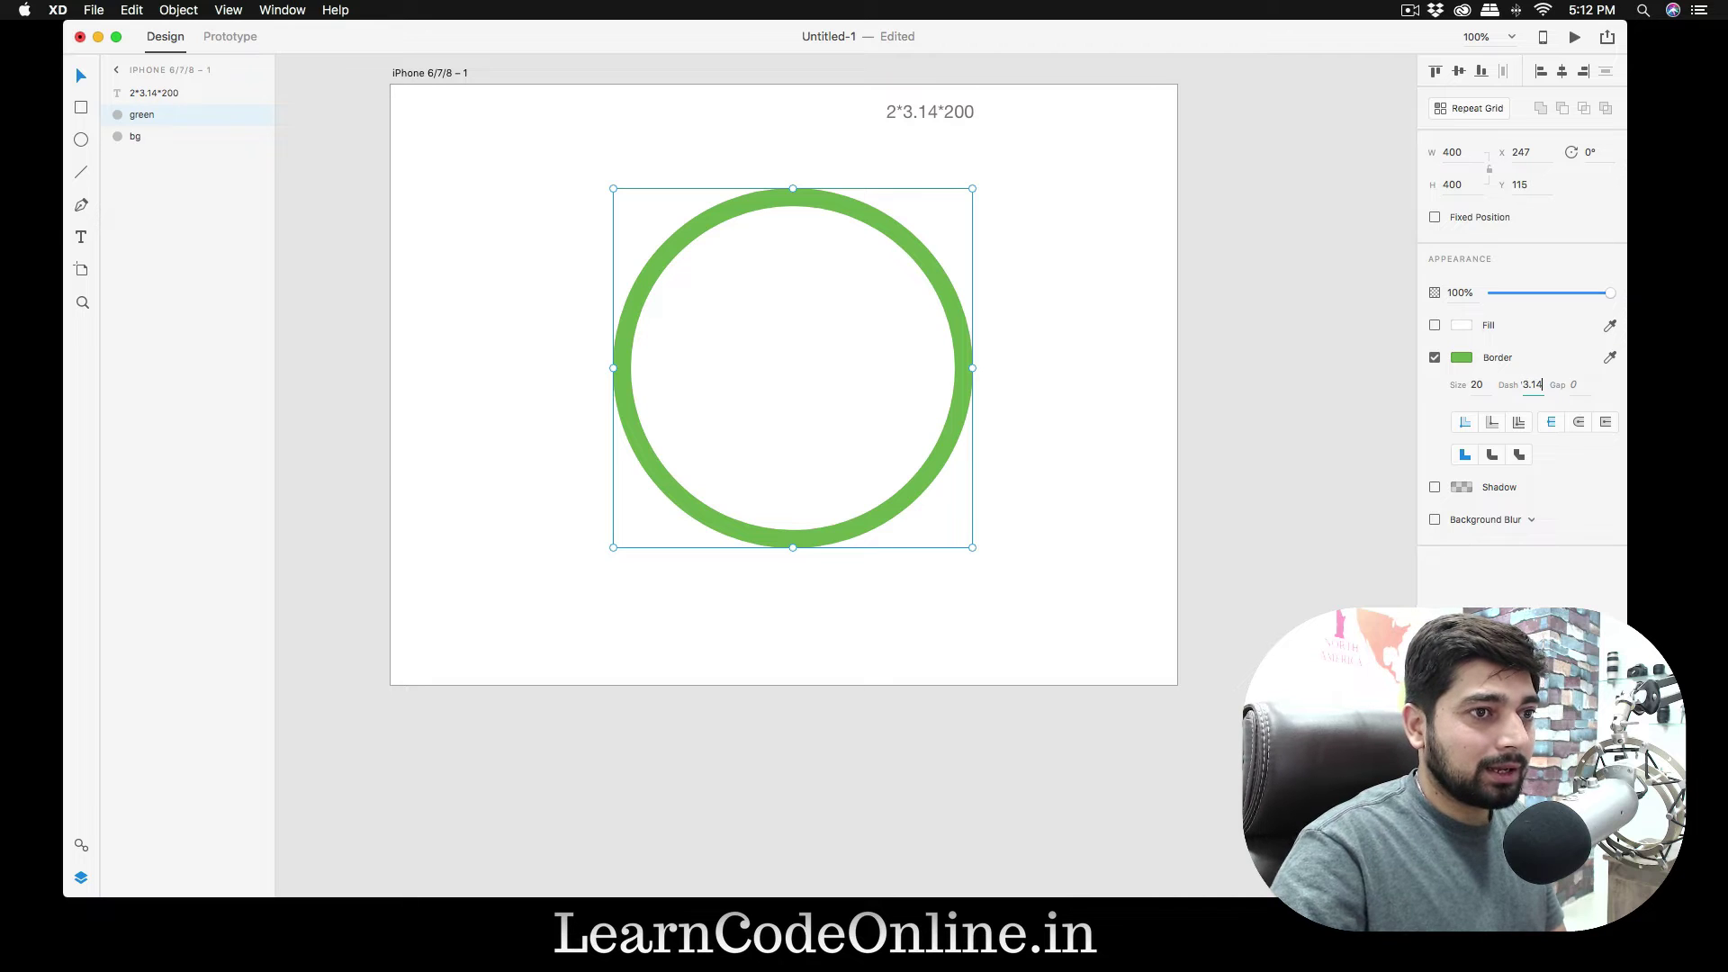
text(*)
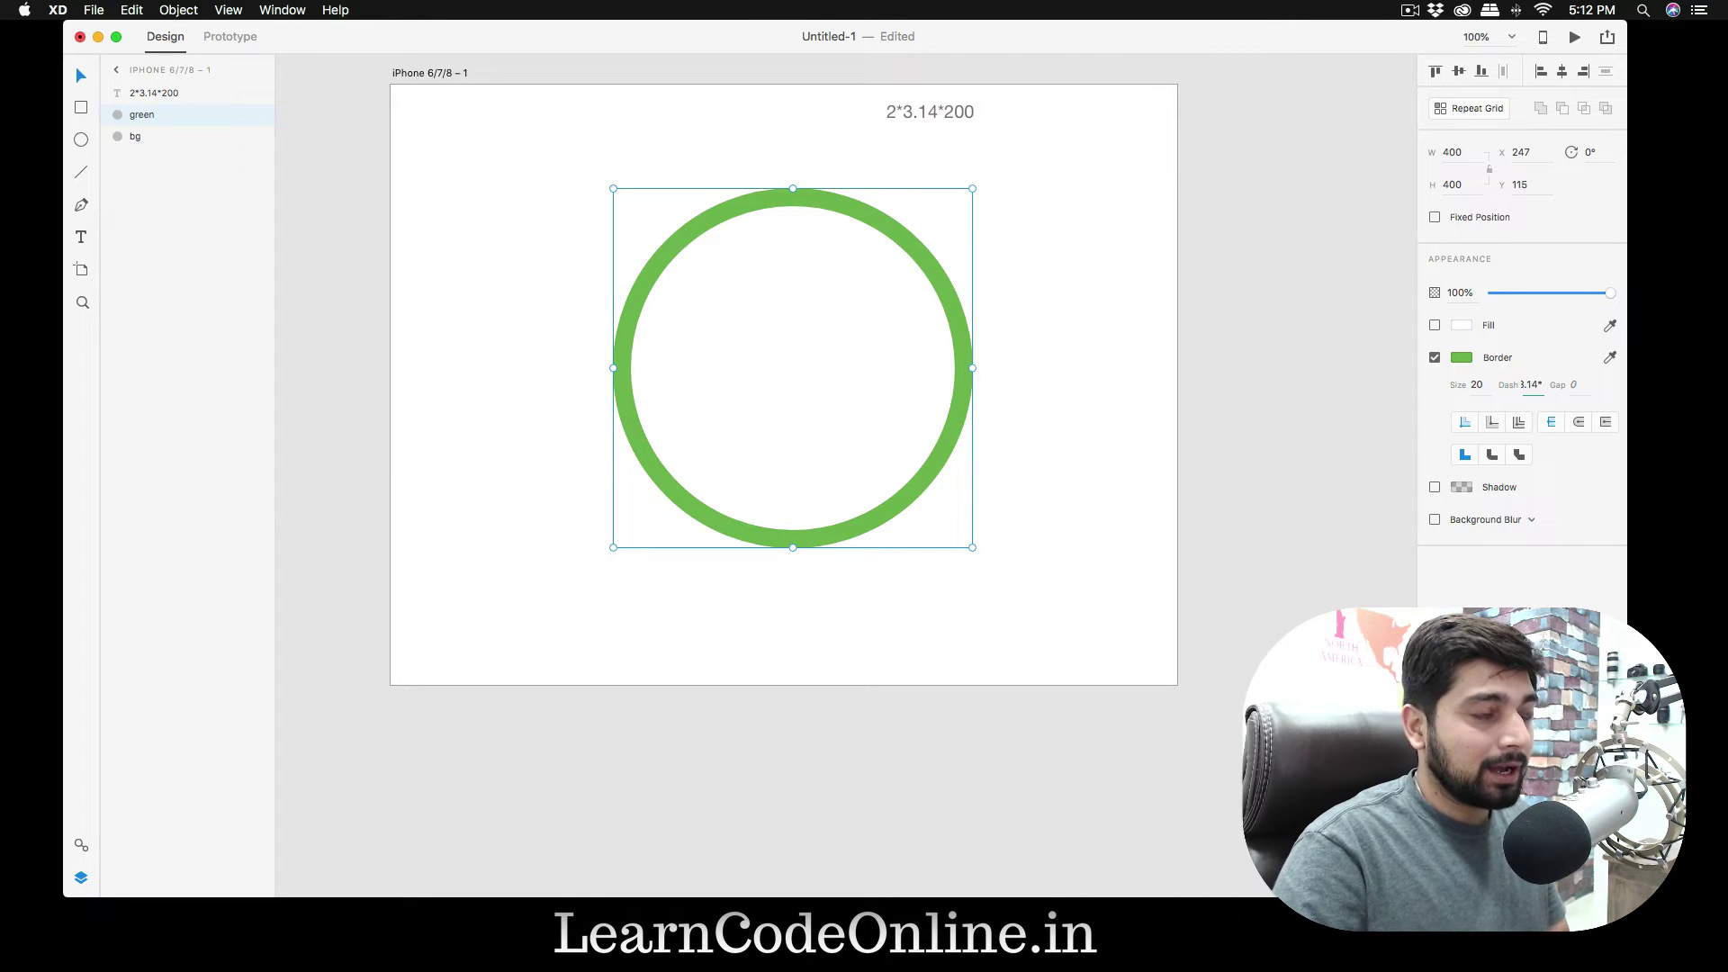
text(200)
key(Return)
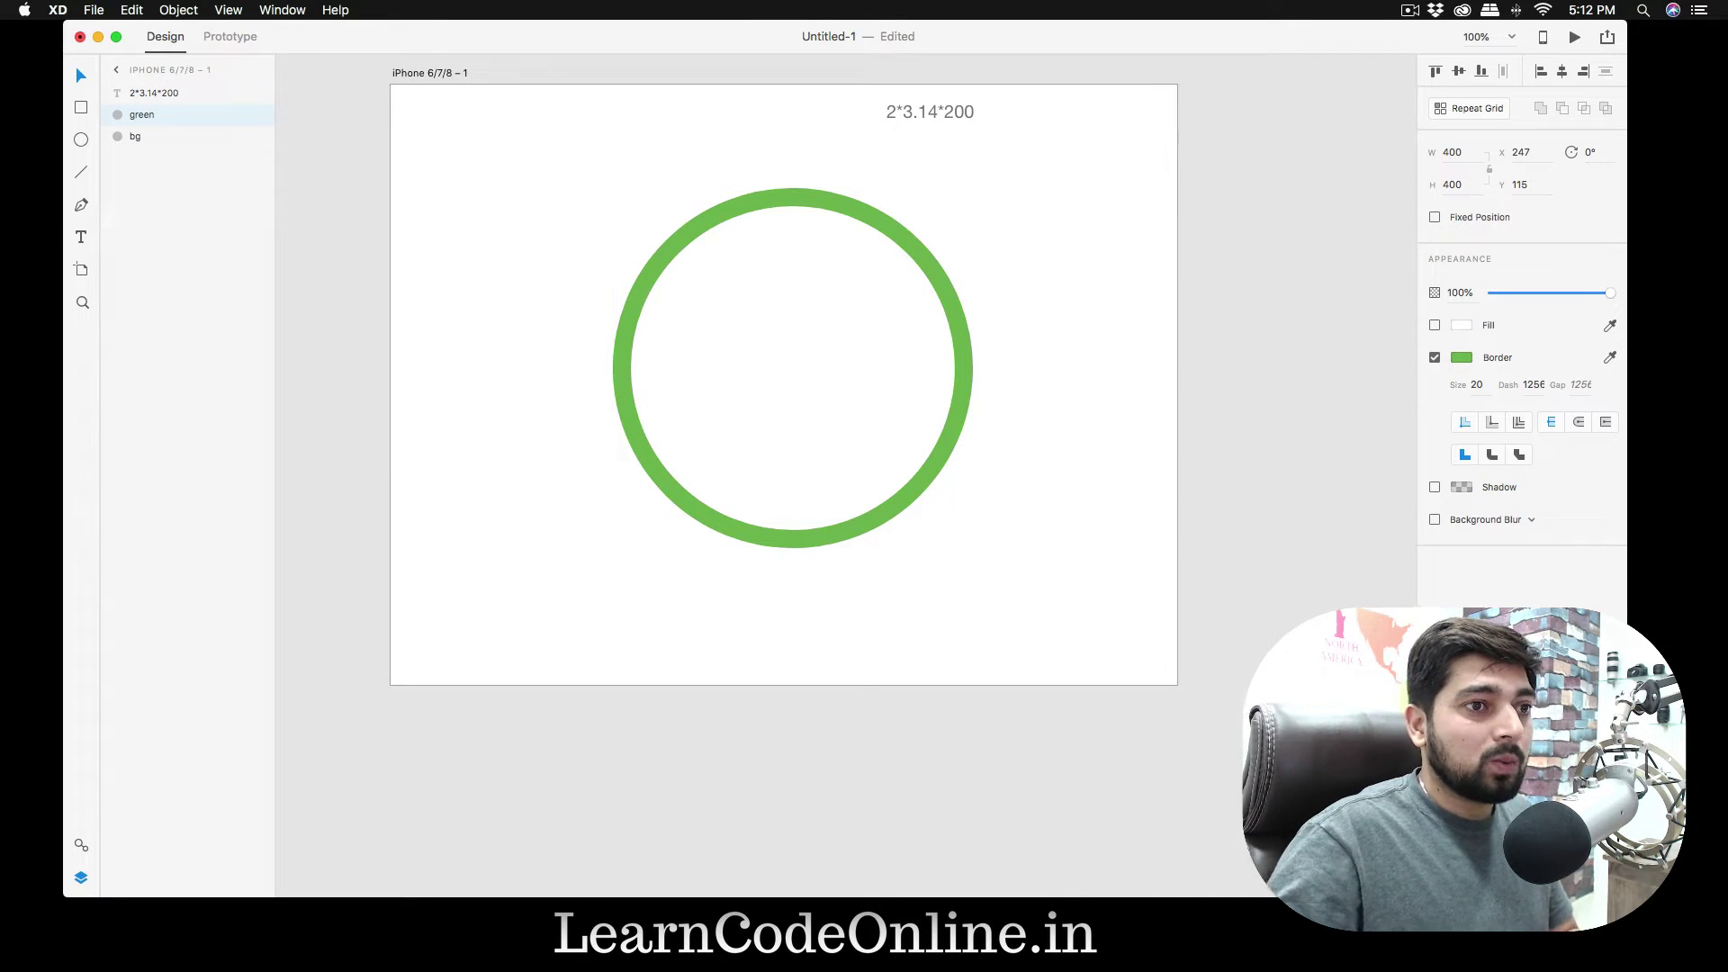
- Add the computed circumference 1256 as a text element beside the 2*3.14*200 formula
click(1540, 386)
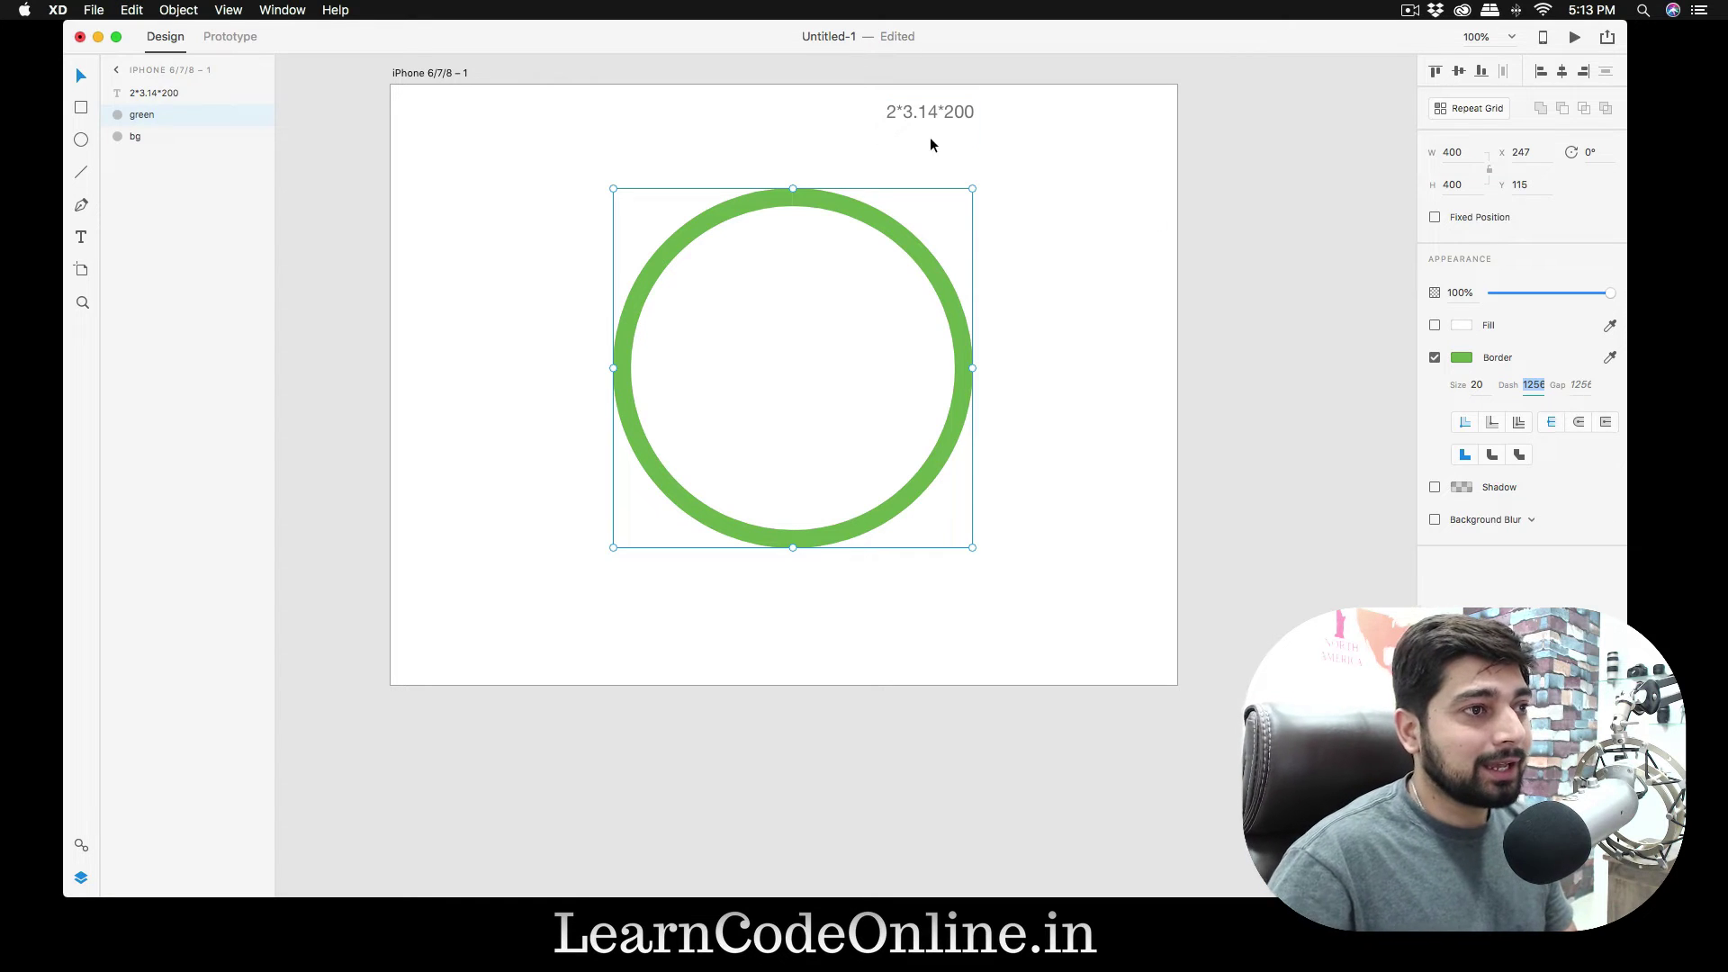
click(1066, 127)
key(t)
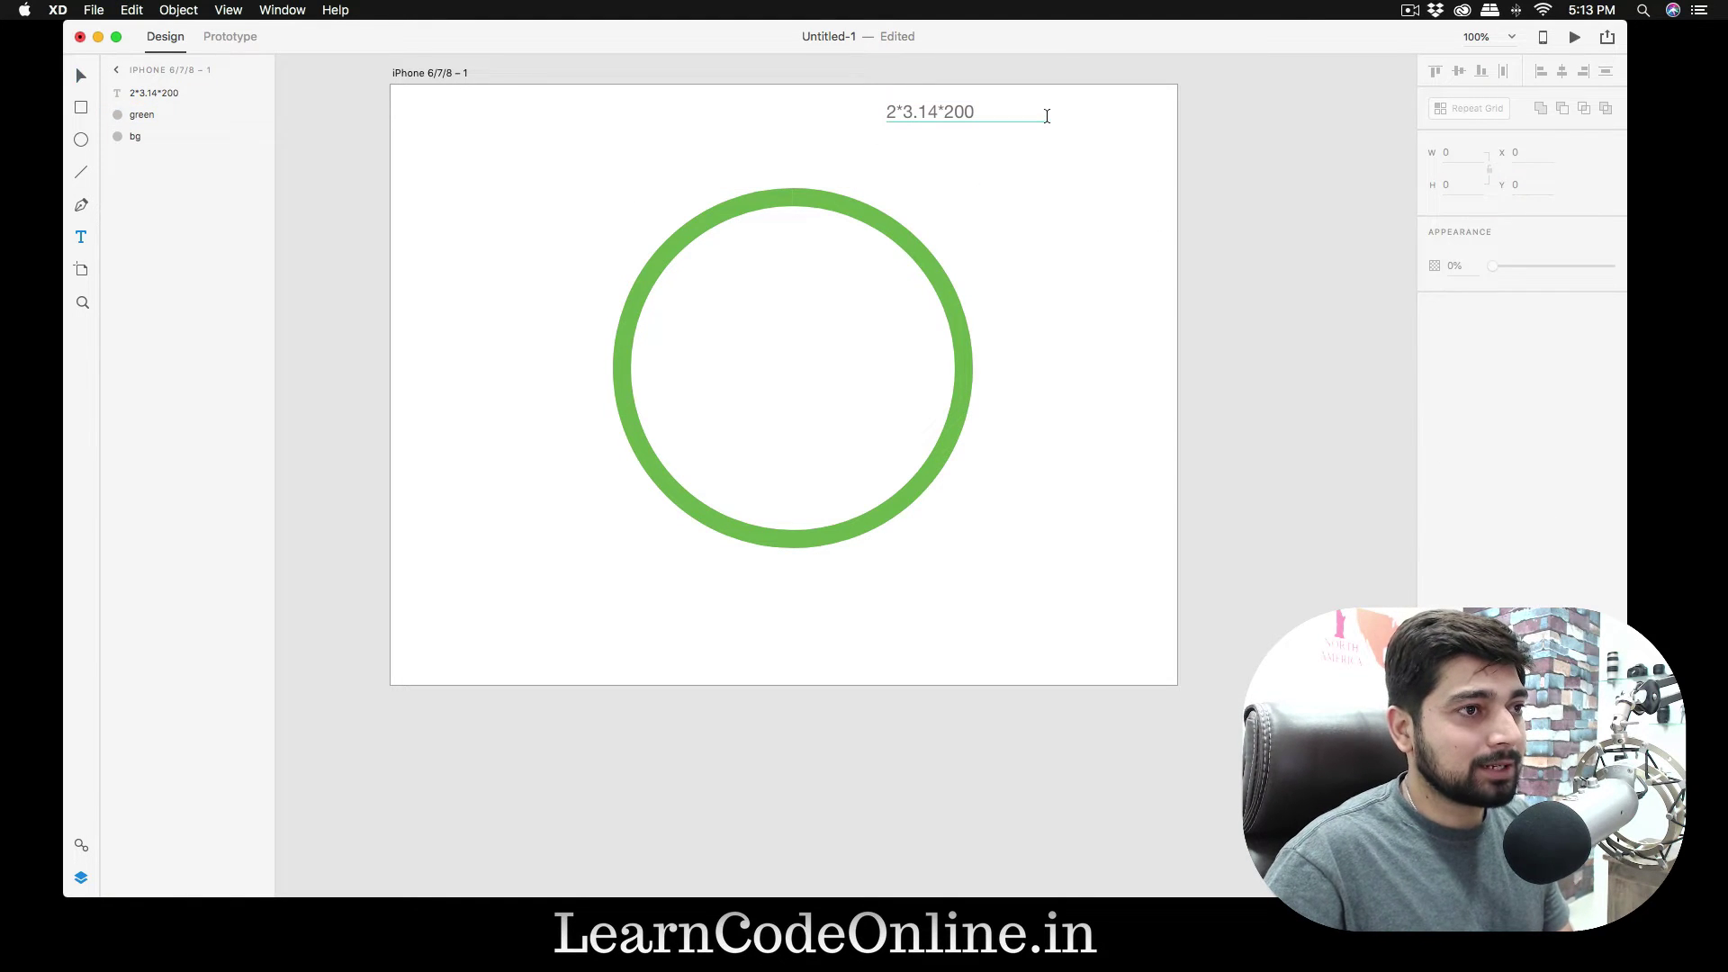
click(1049, 117)
text(1256)
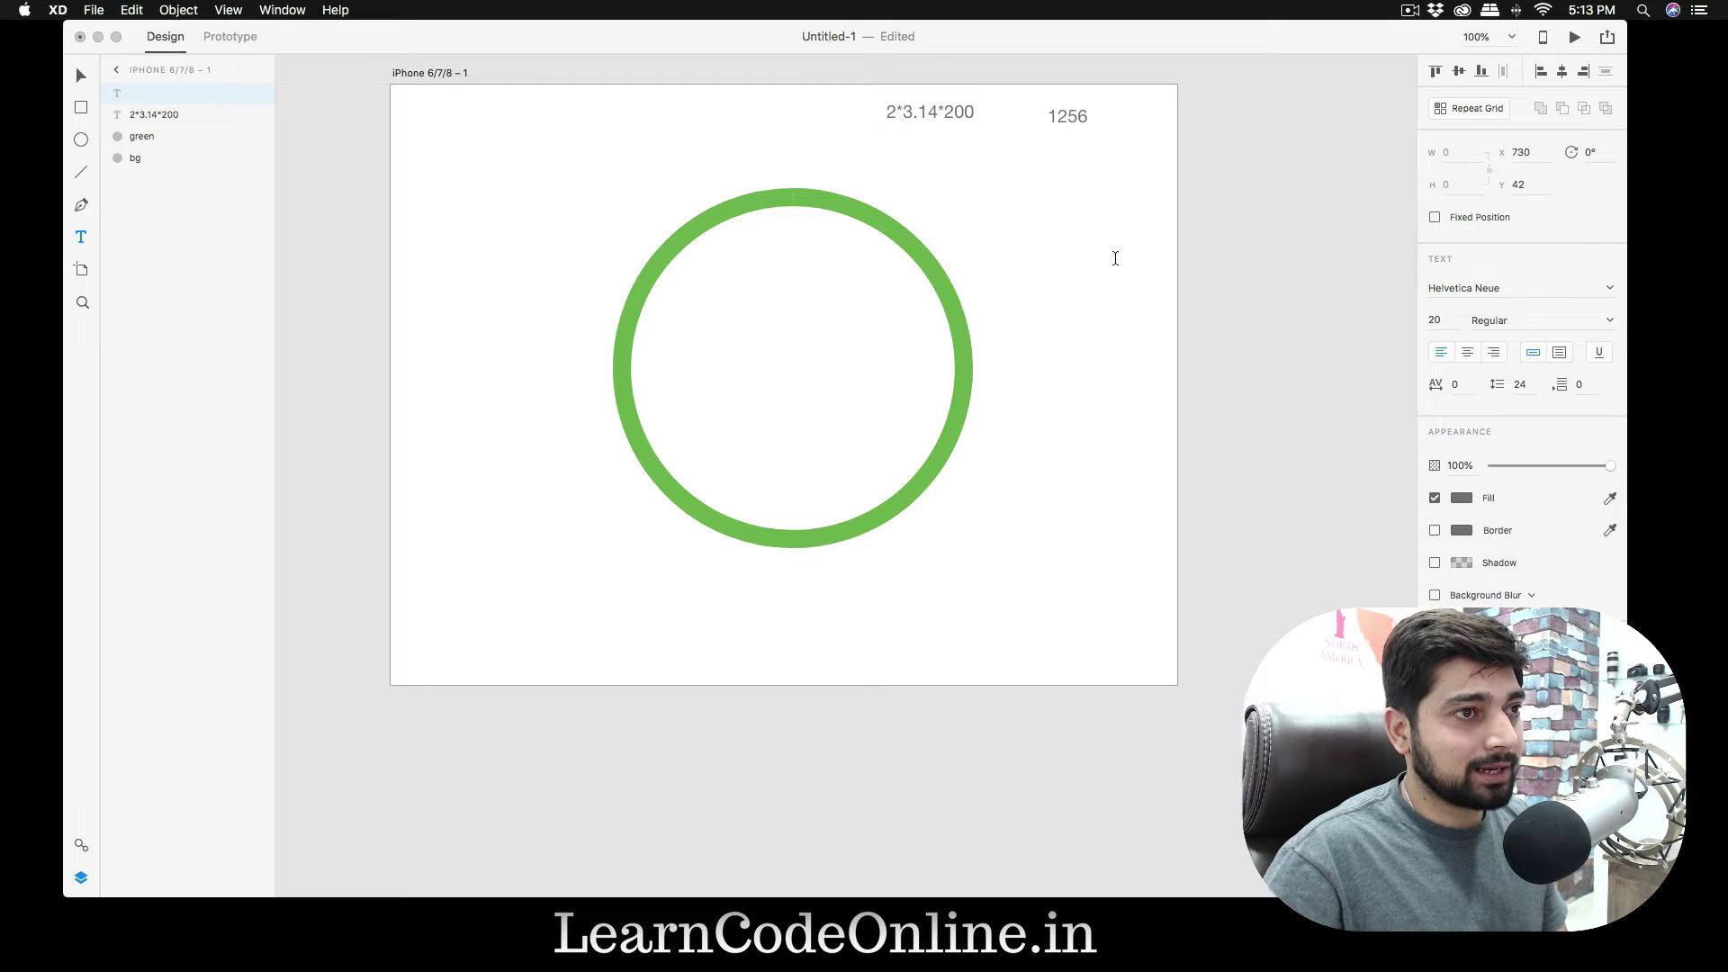
key(Escape)
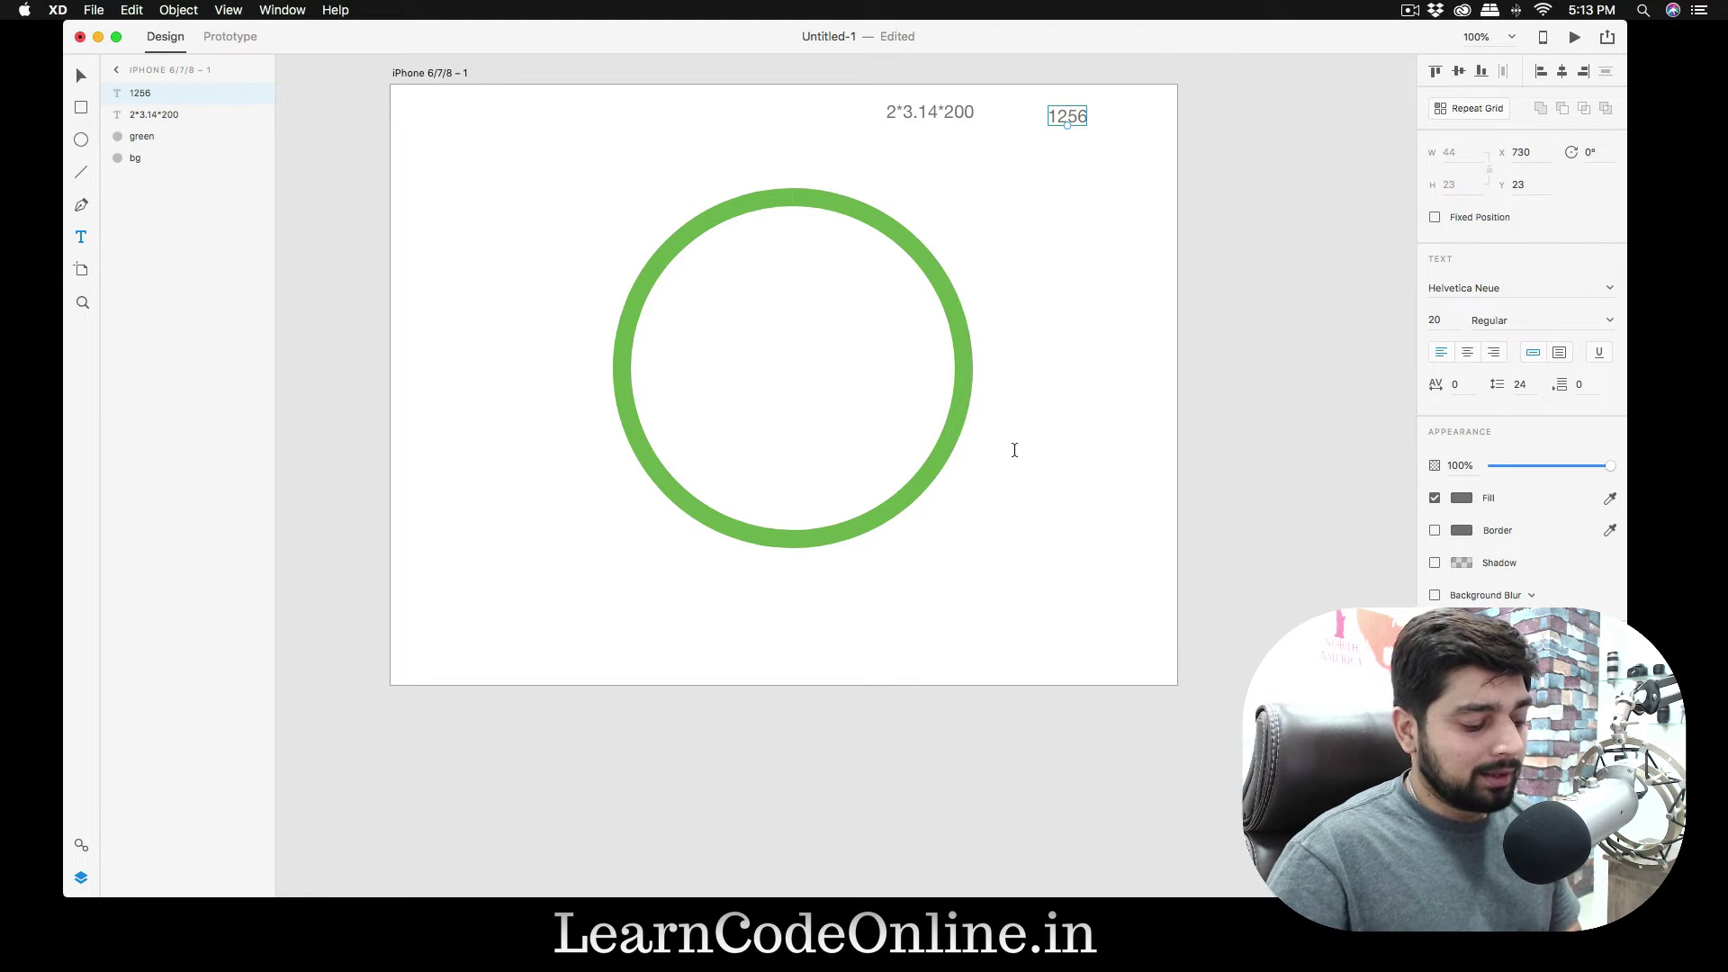
- Set the green circle's border dash to 1256*0.6 and give the stroke round caps
click(958, 418)
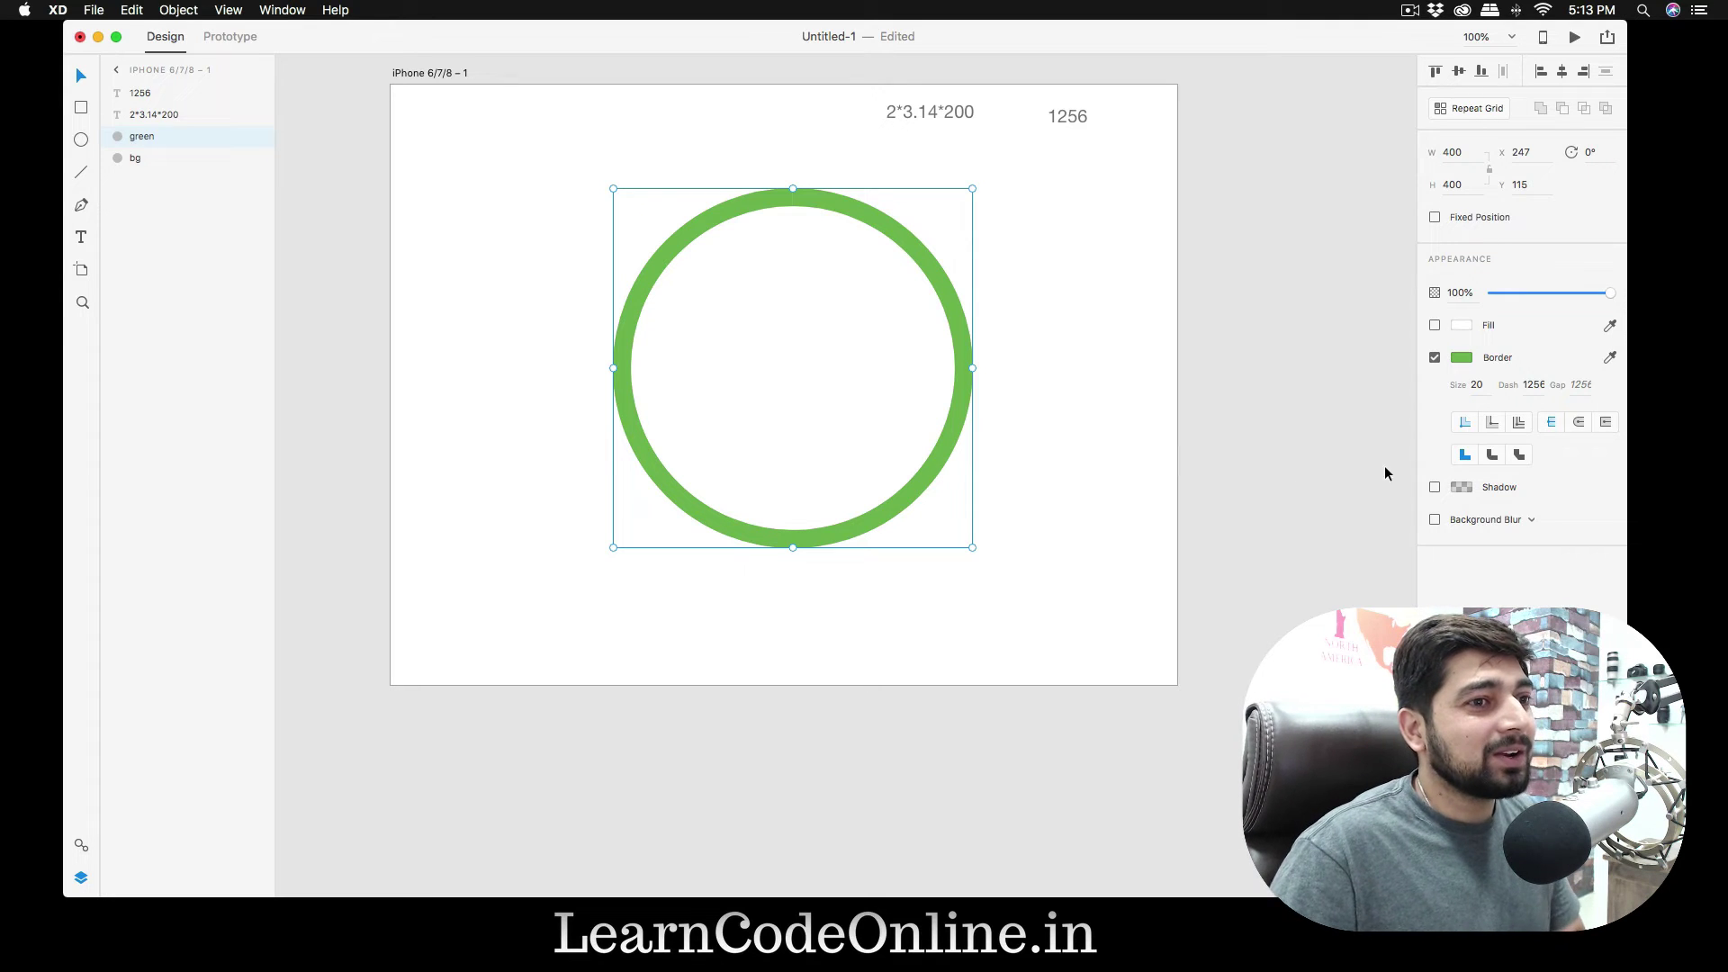
click(1534, 384)
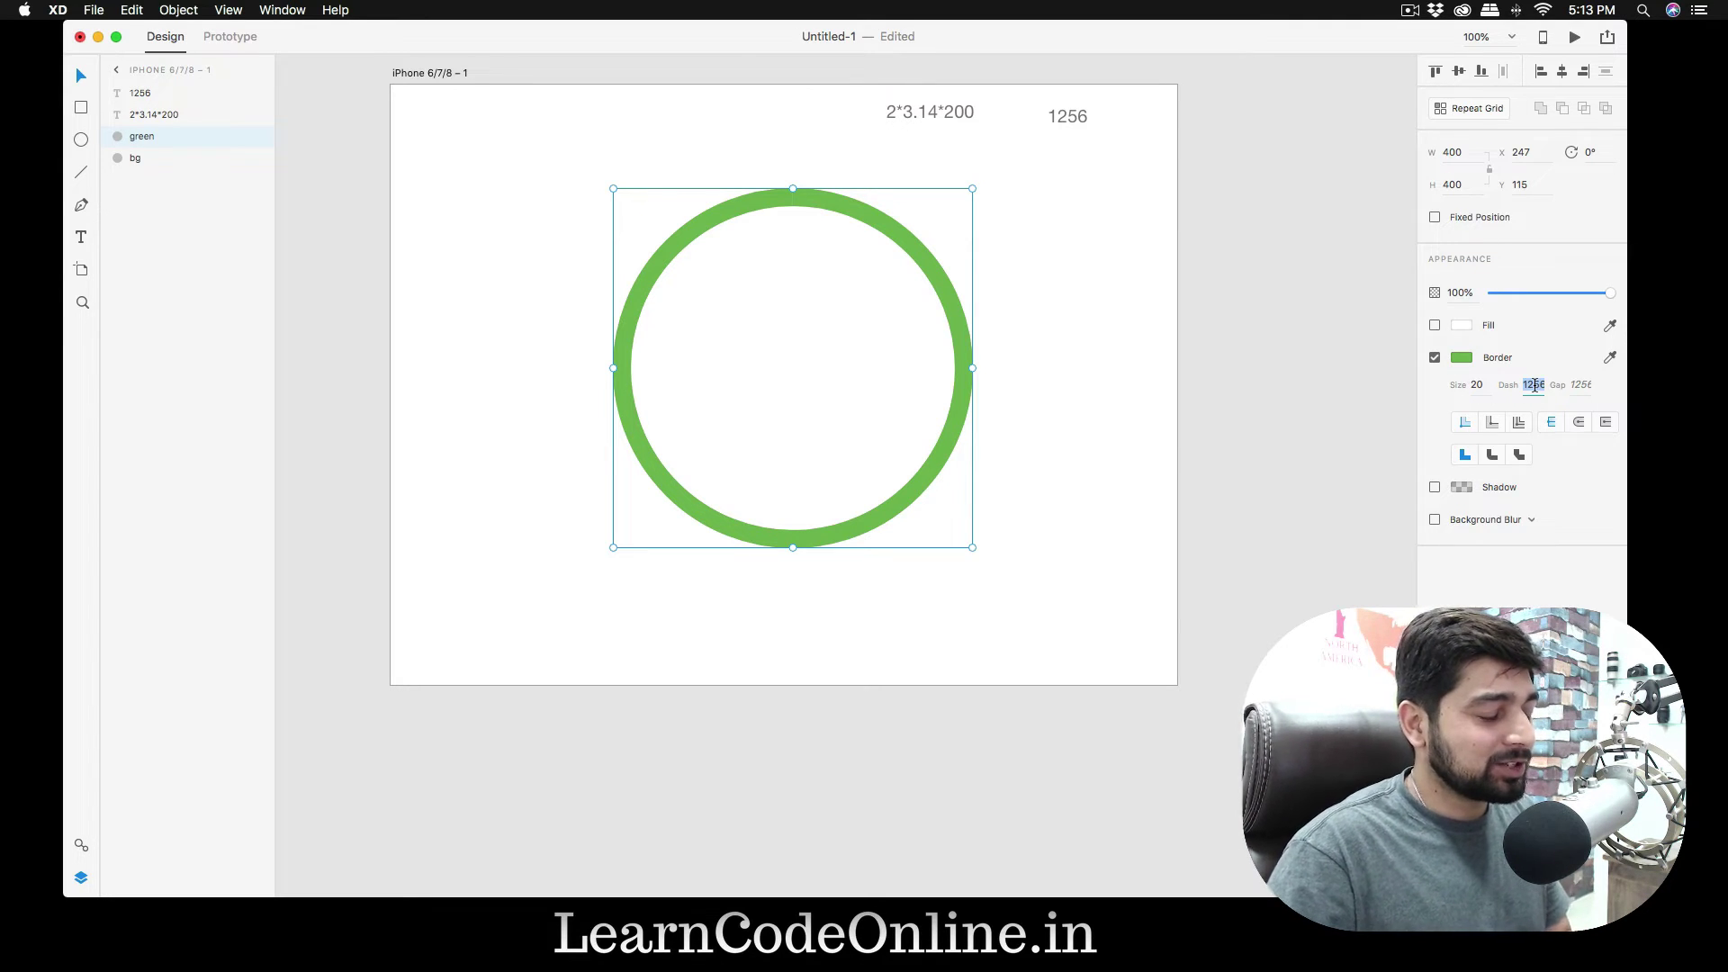
text(12)
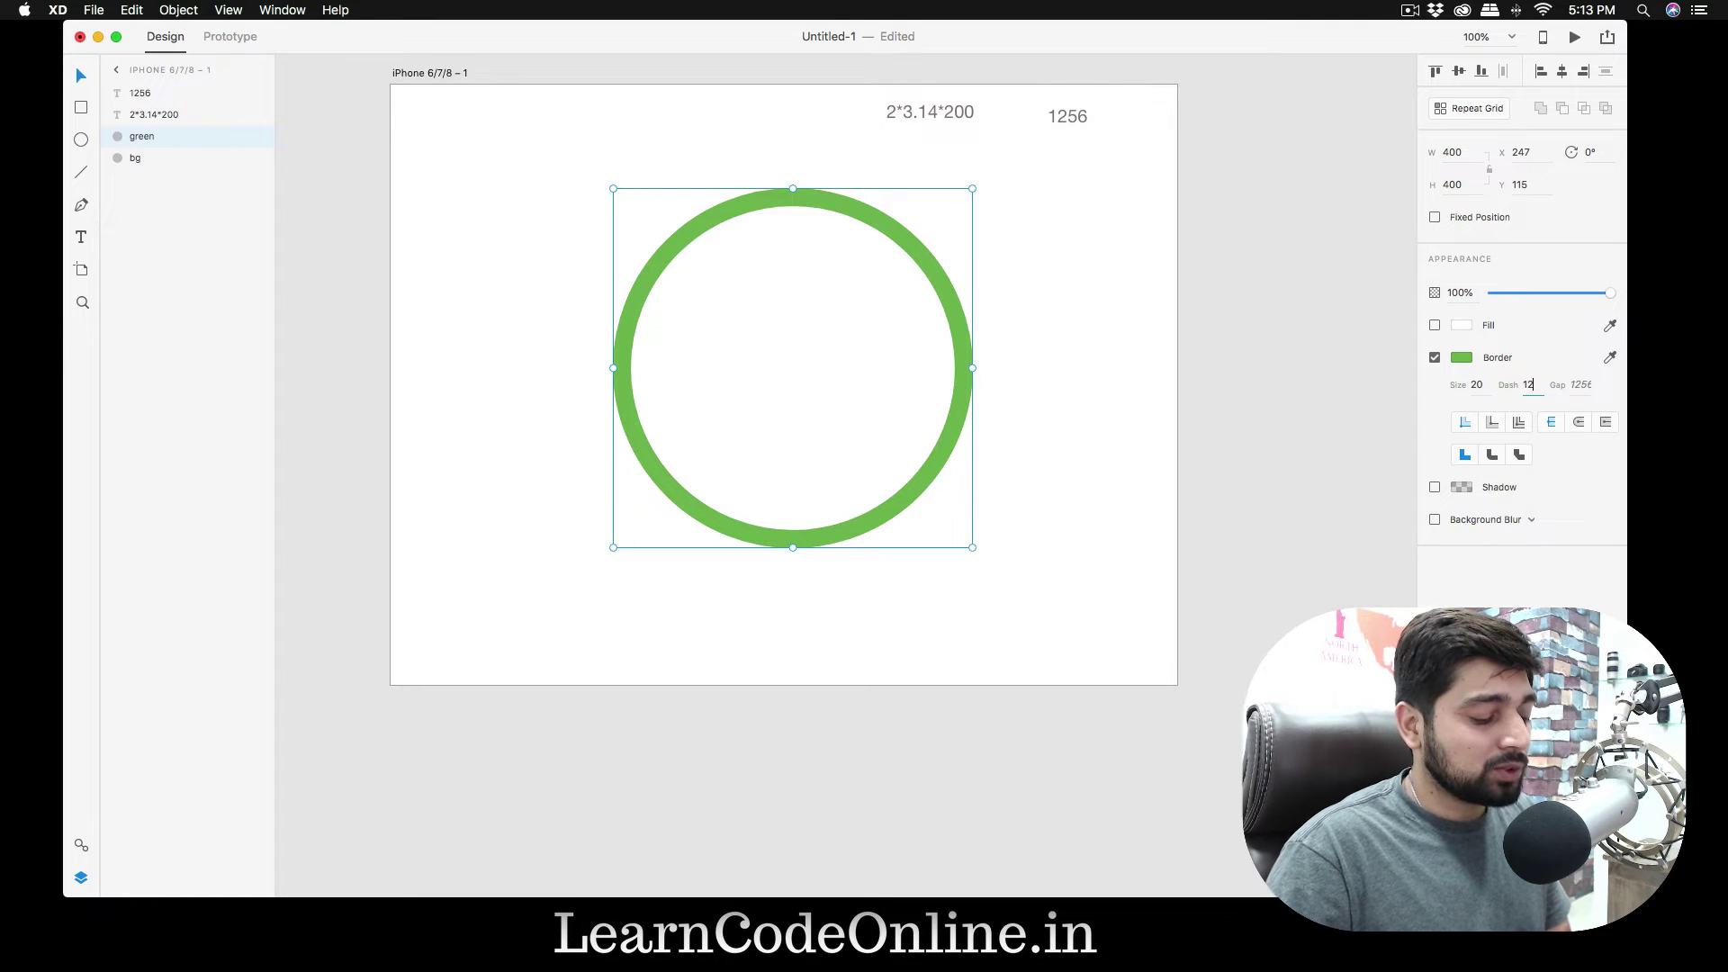
text(56*)
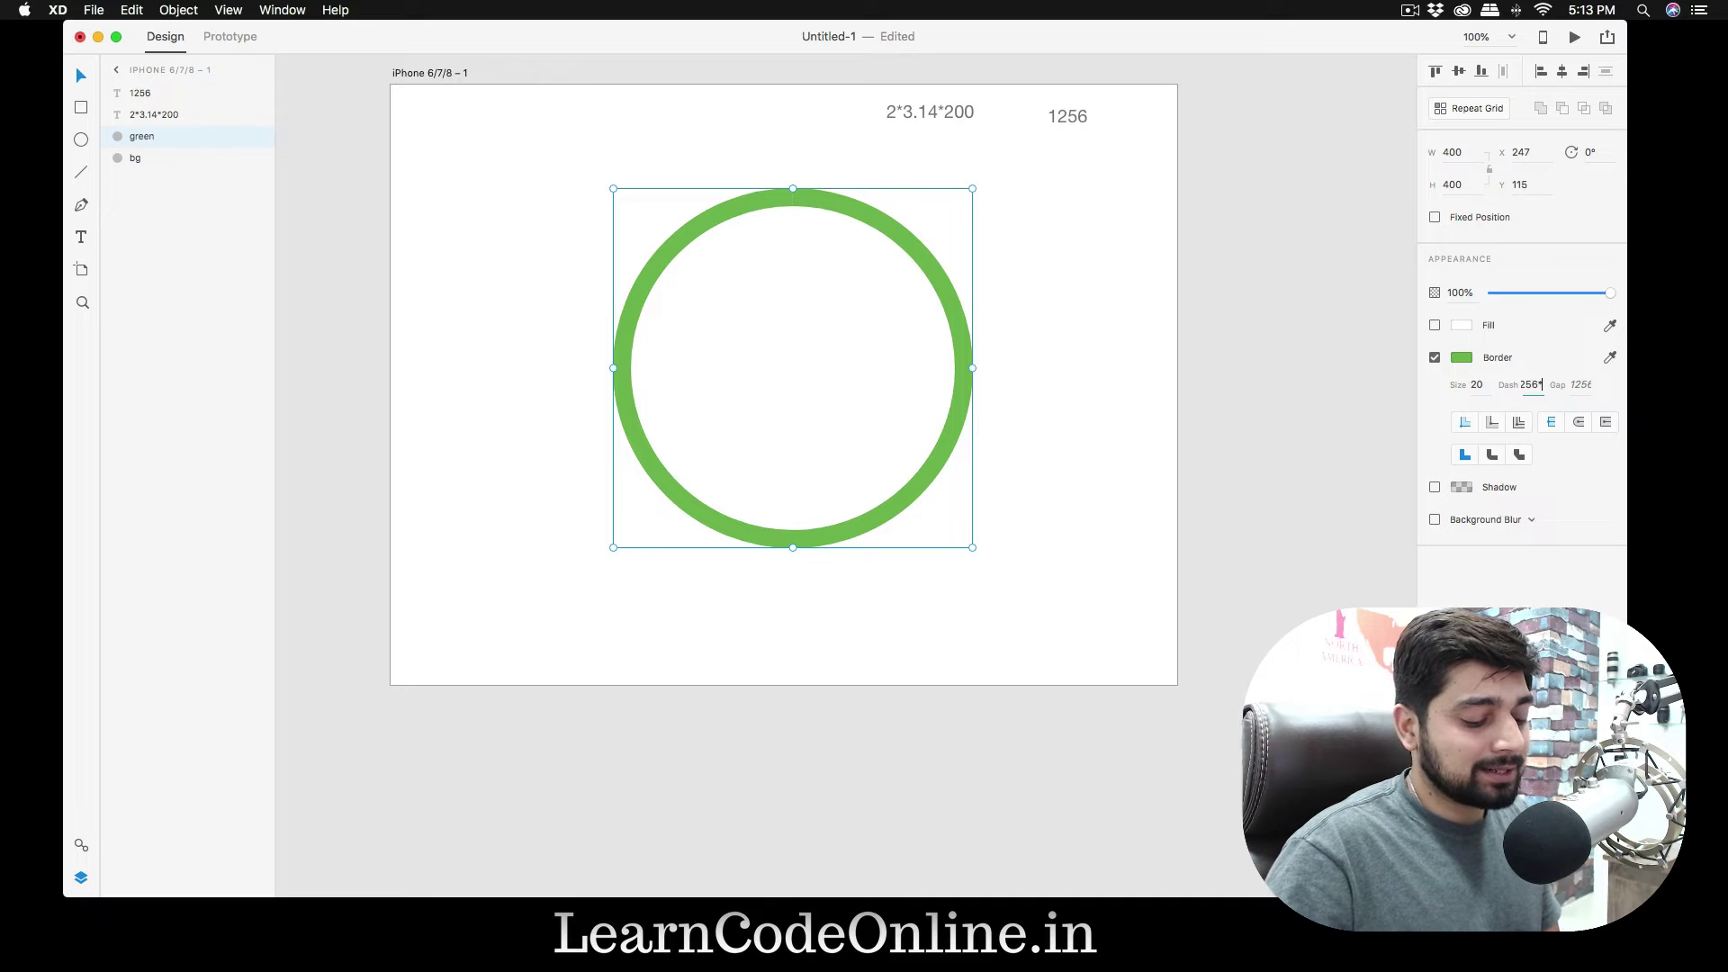
text(0.6)
key(Return)
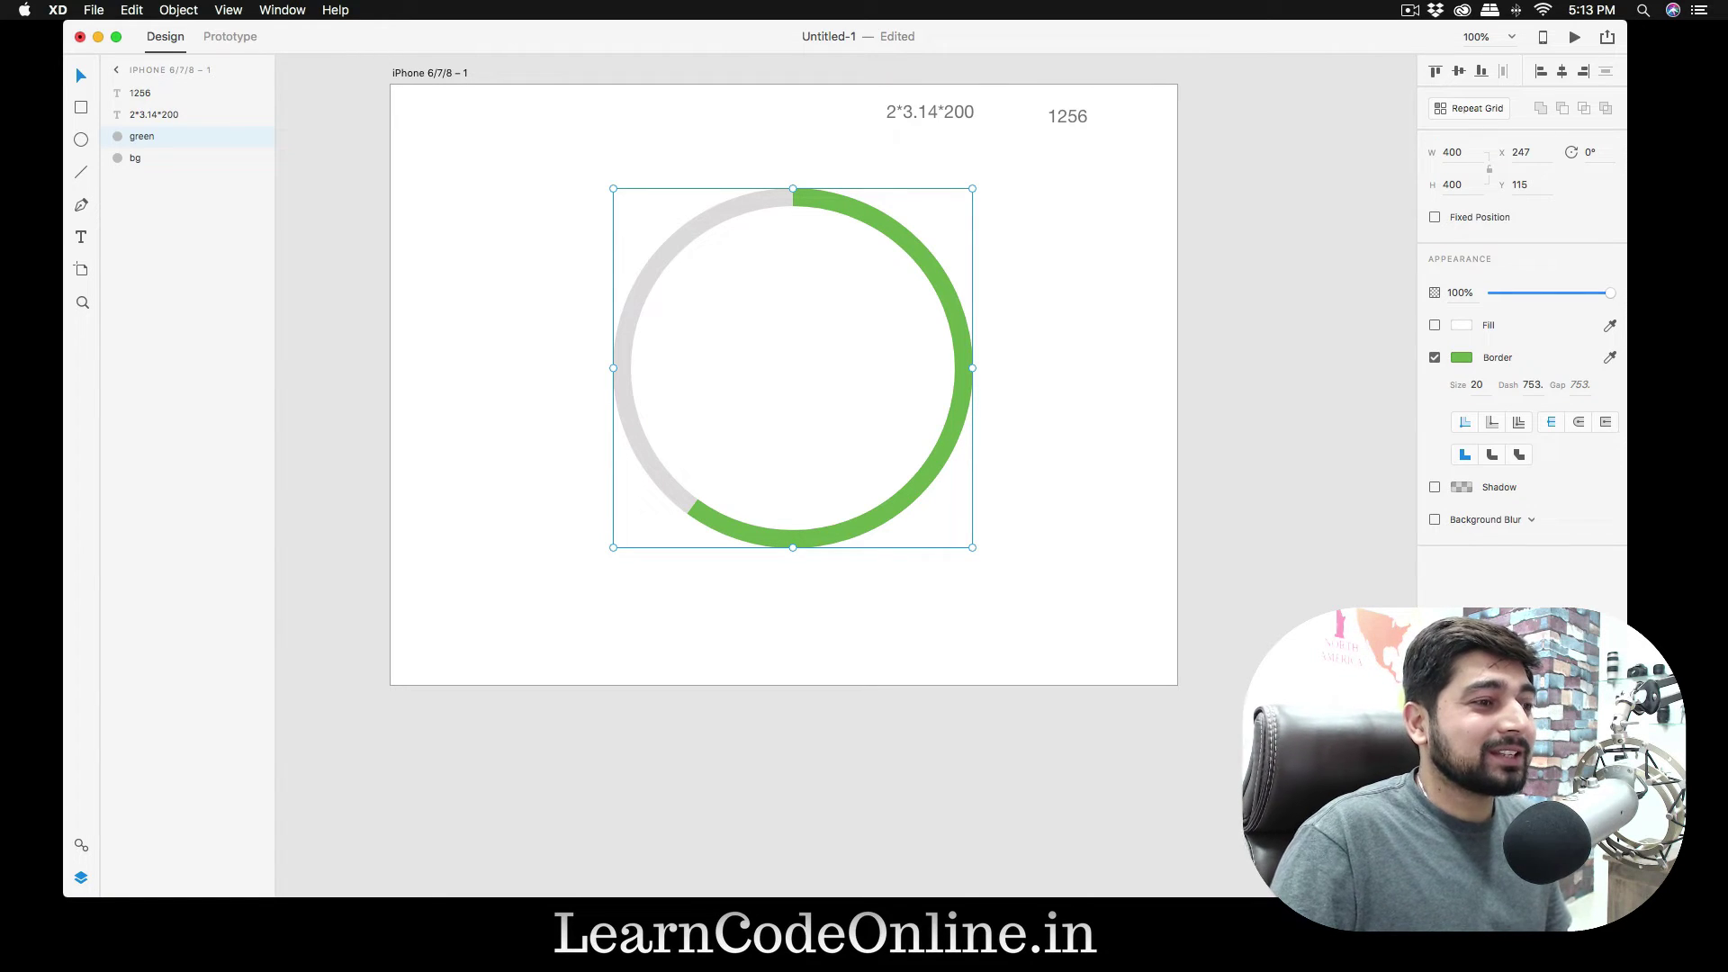
click(1577, 428)
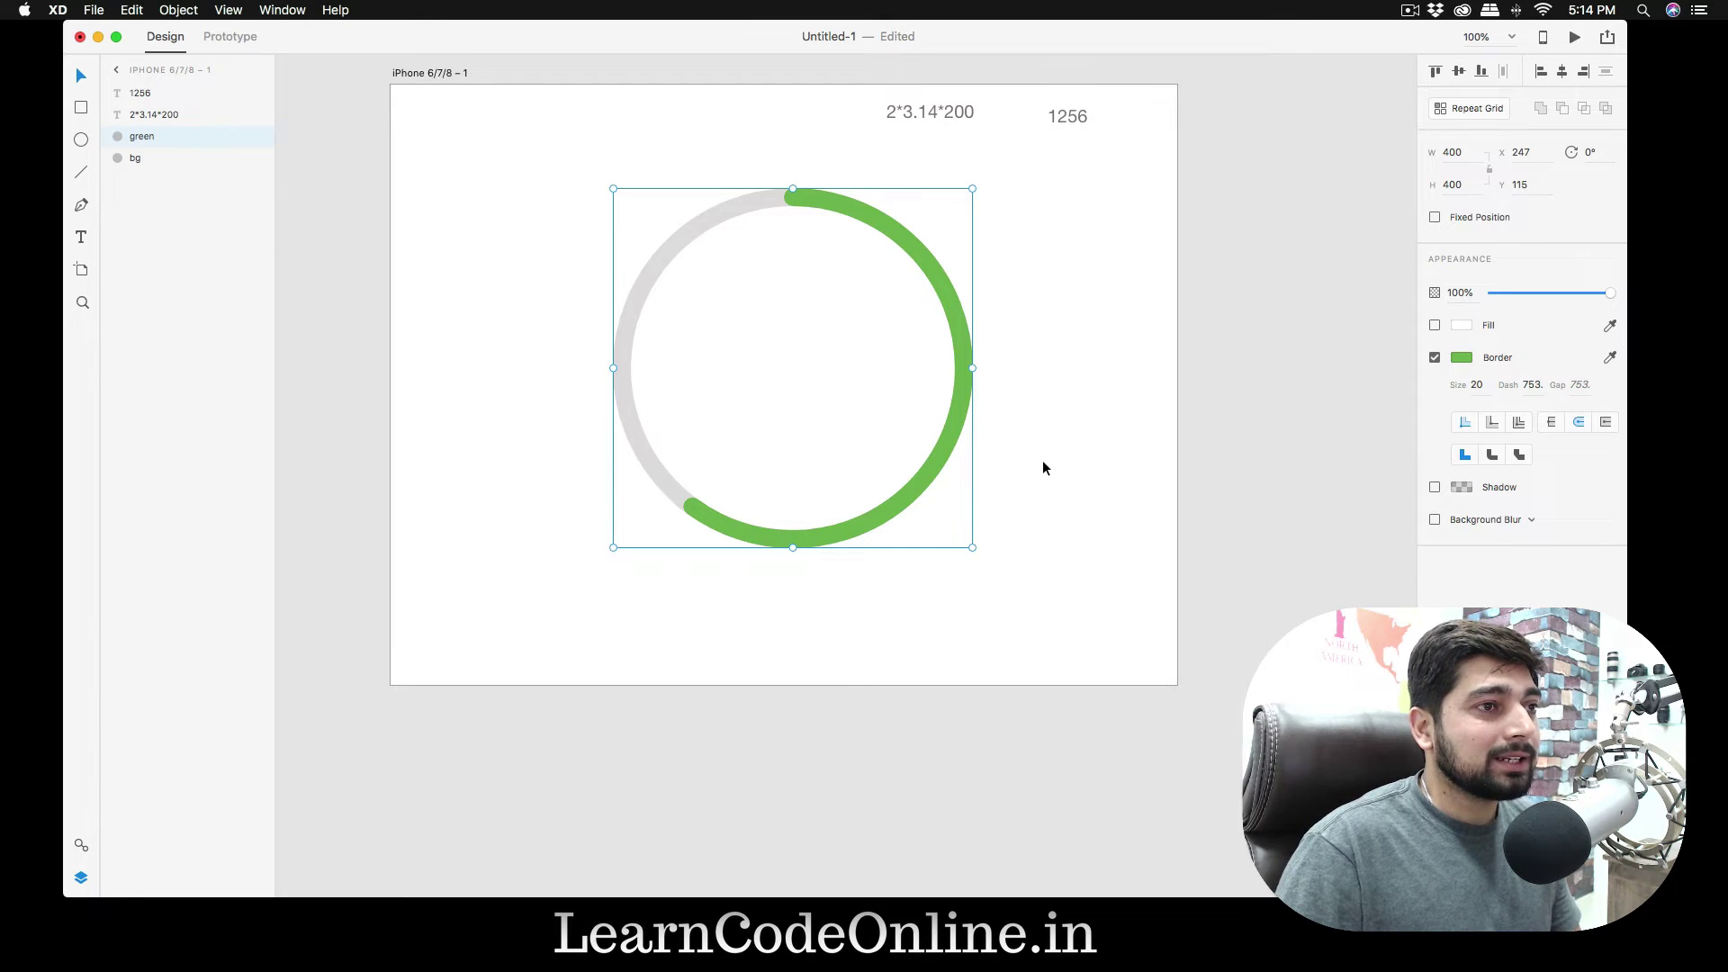
- Set the green circle's border dash to 1256*.75 and switch the stroke back to butt caps
click(1531, 384)
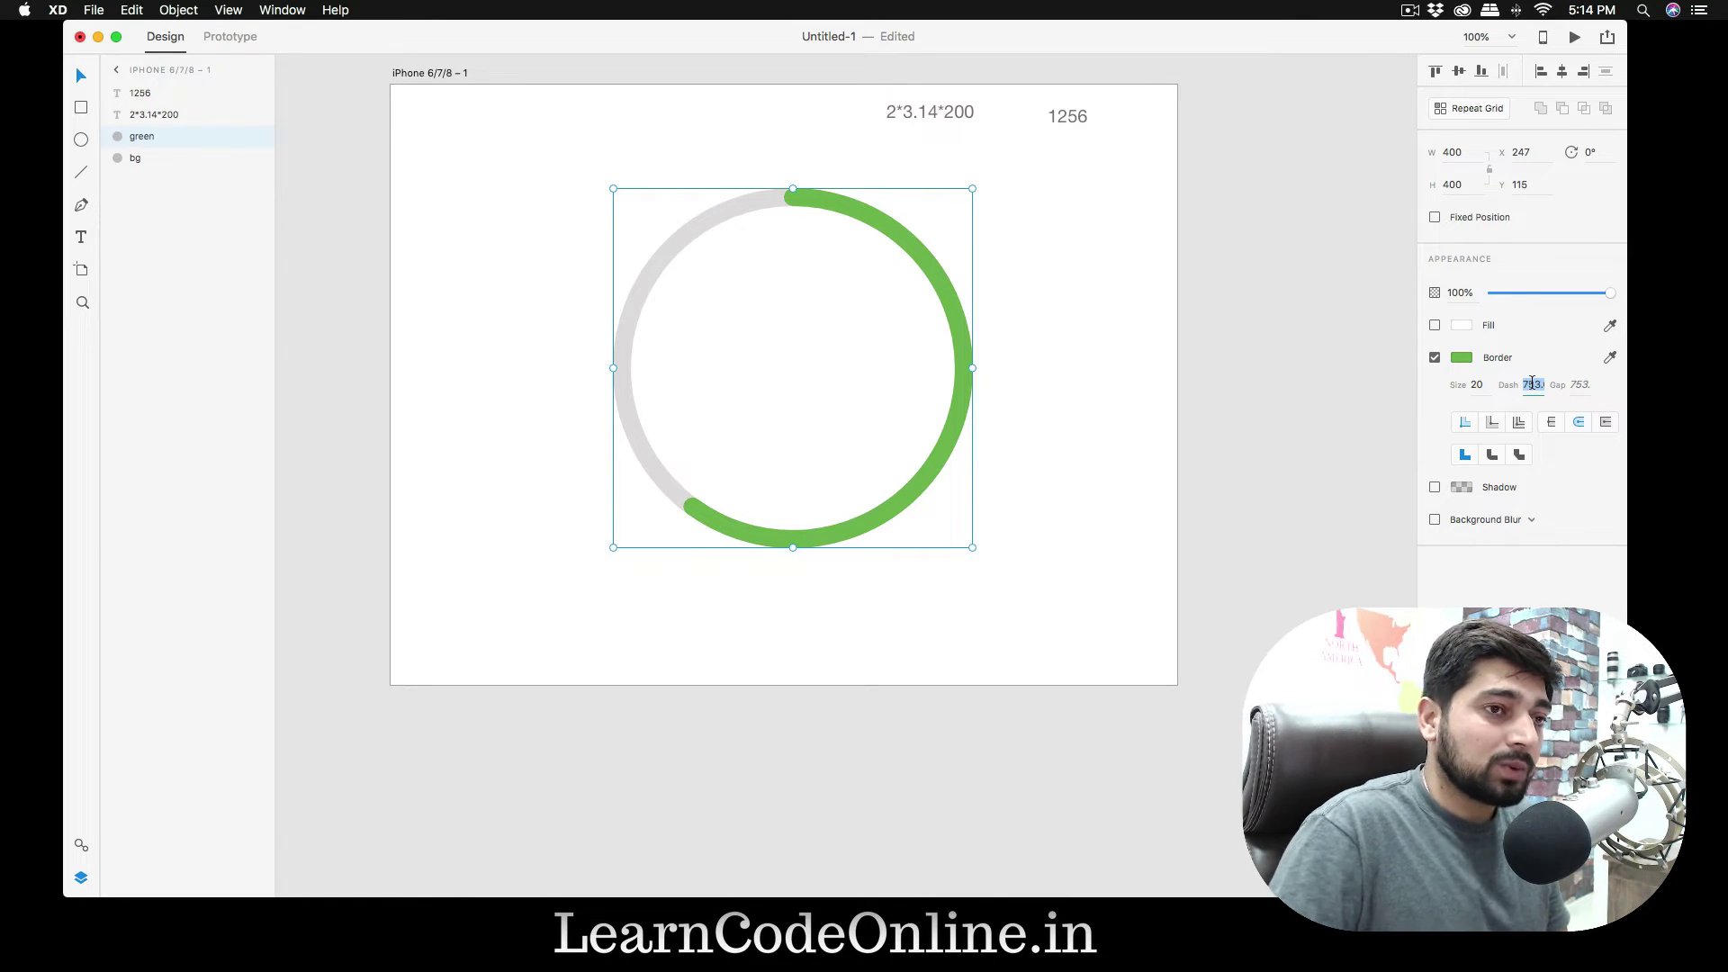
text(1256*)
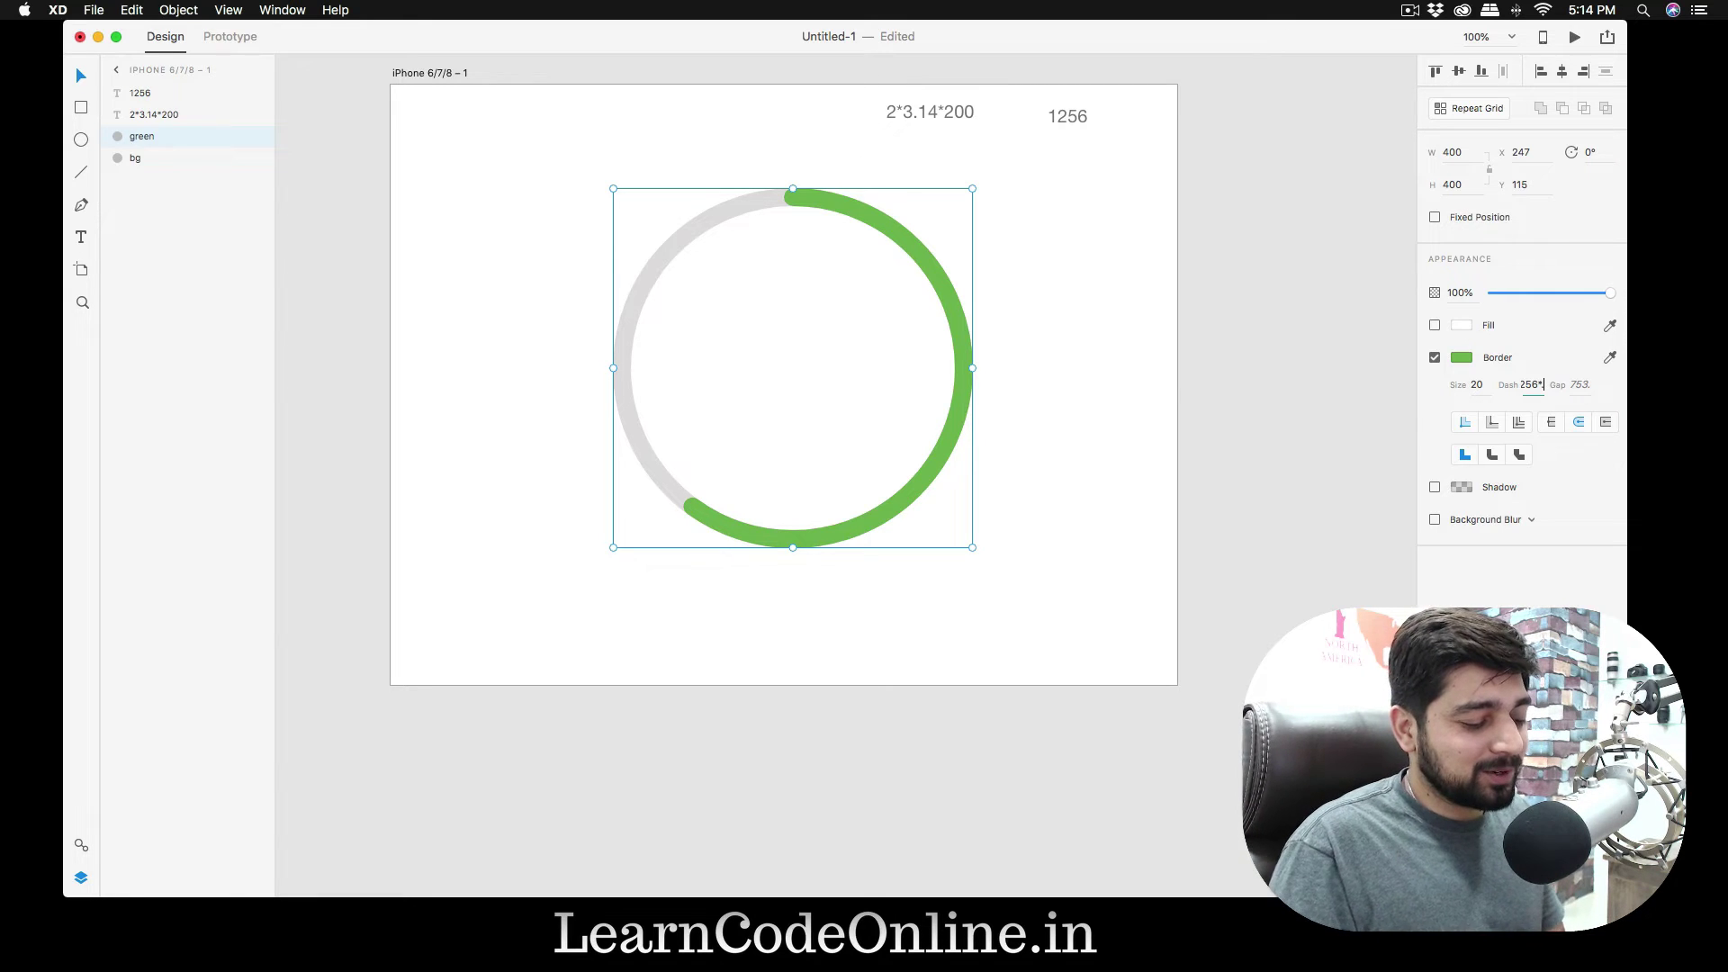
text(75)
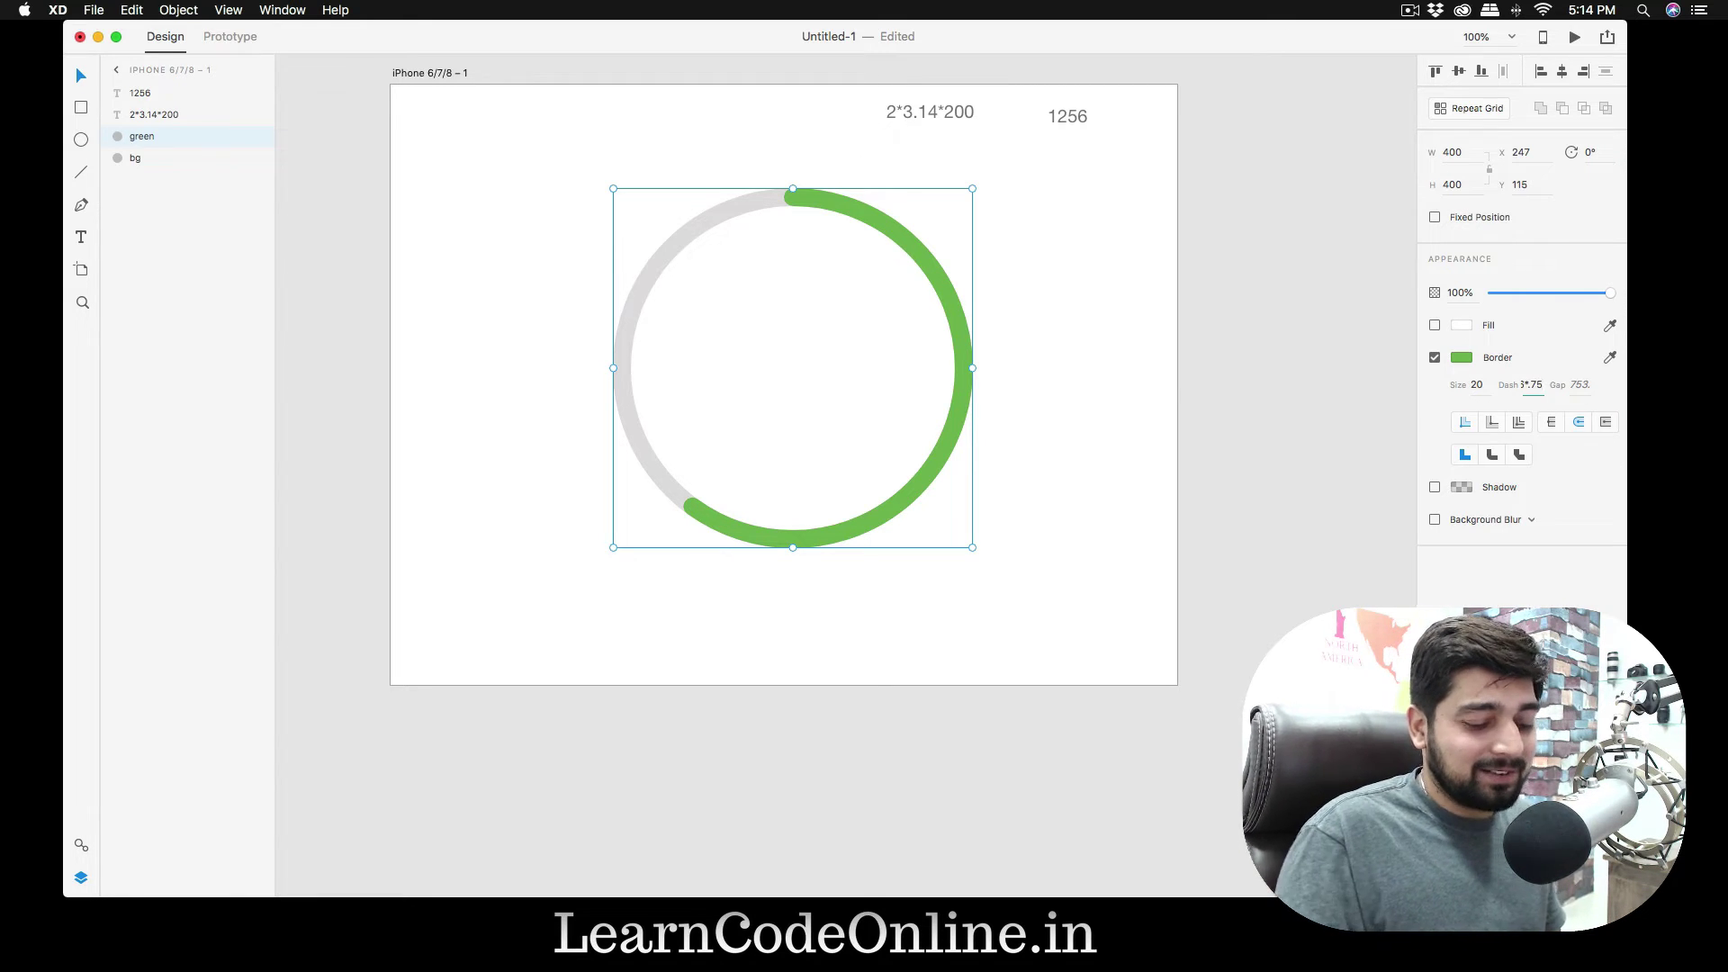
key(Return)
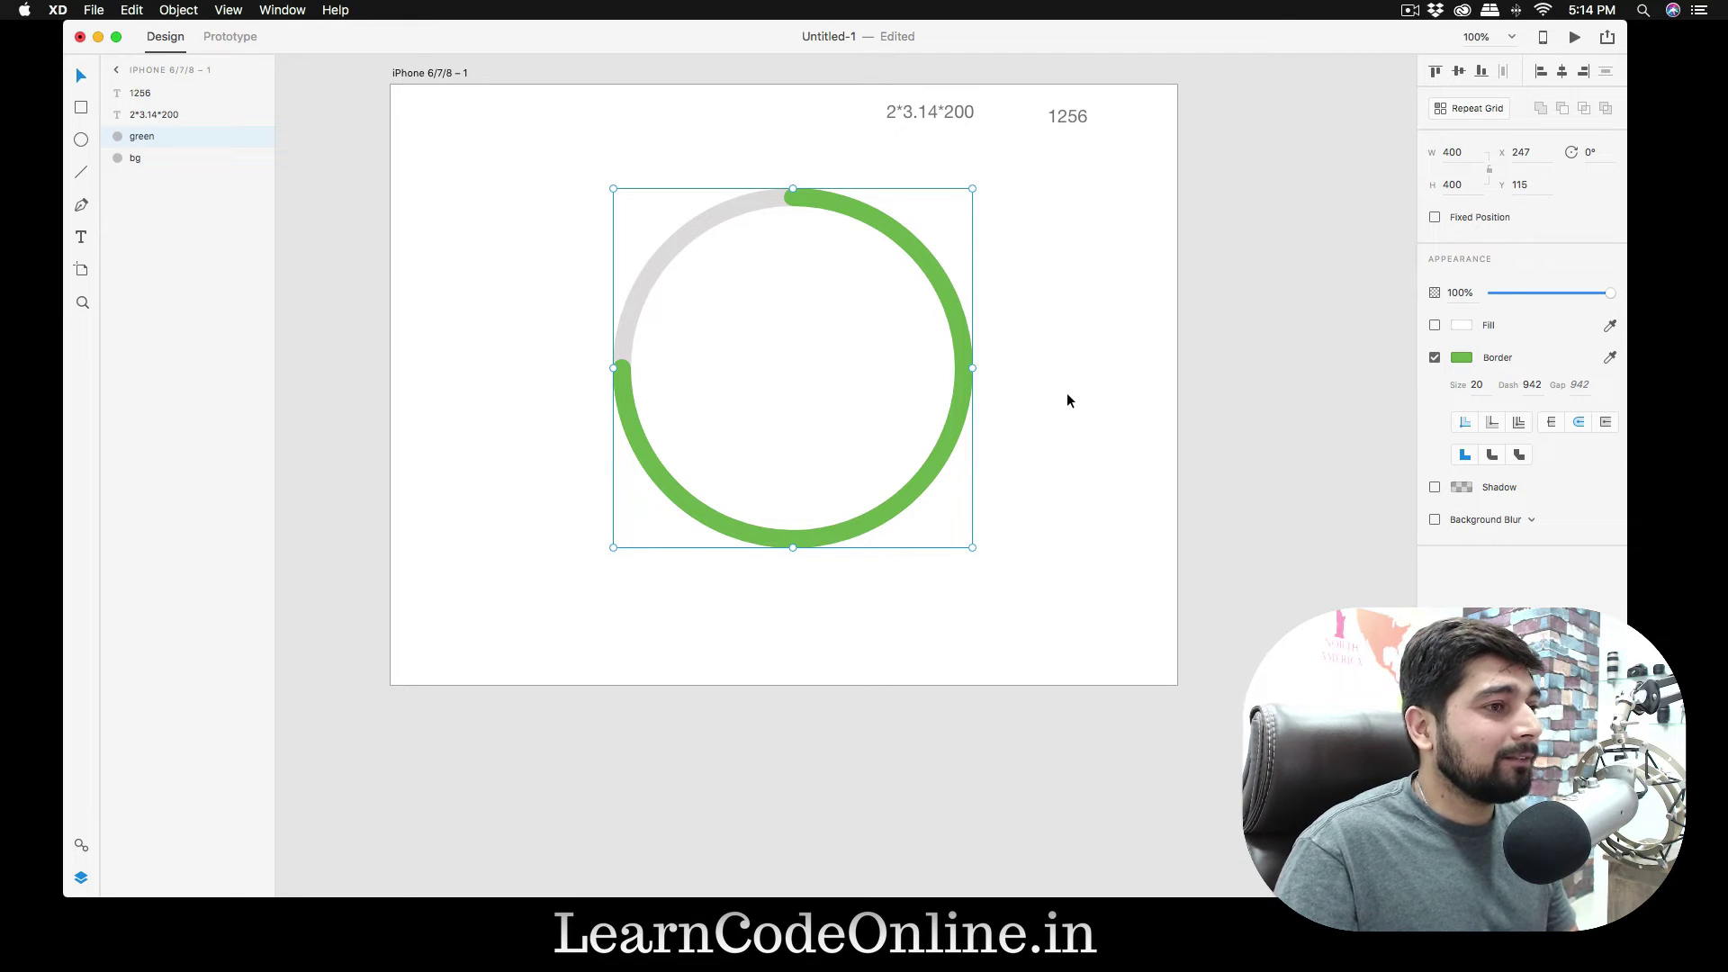
click(1552, 423)
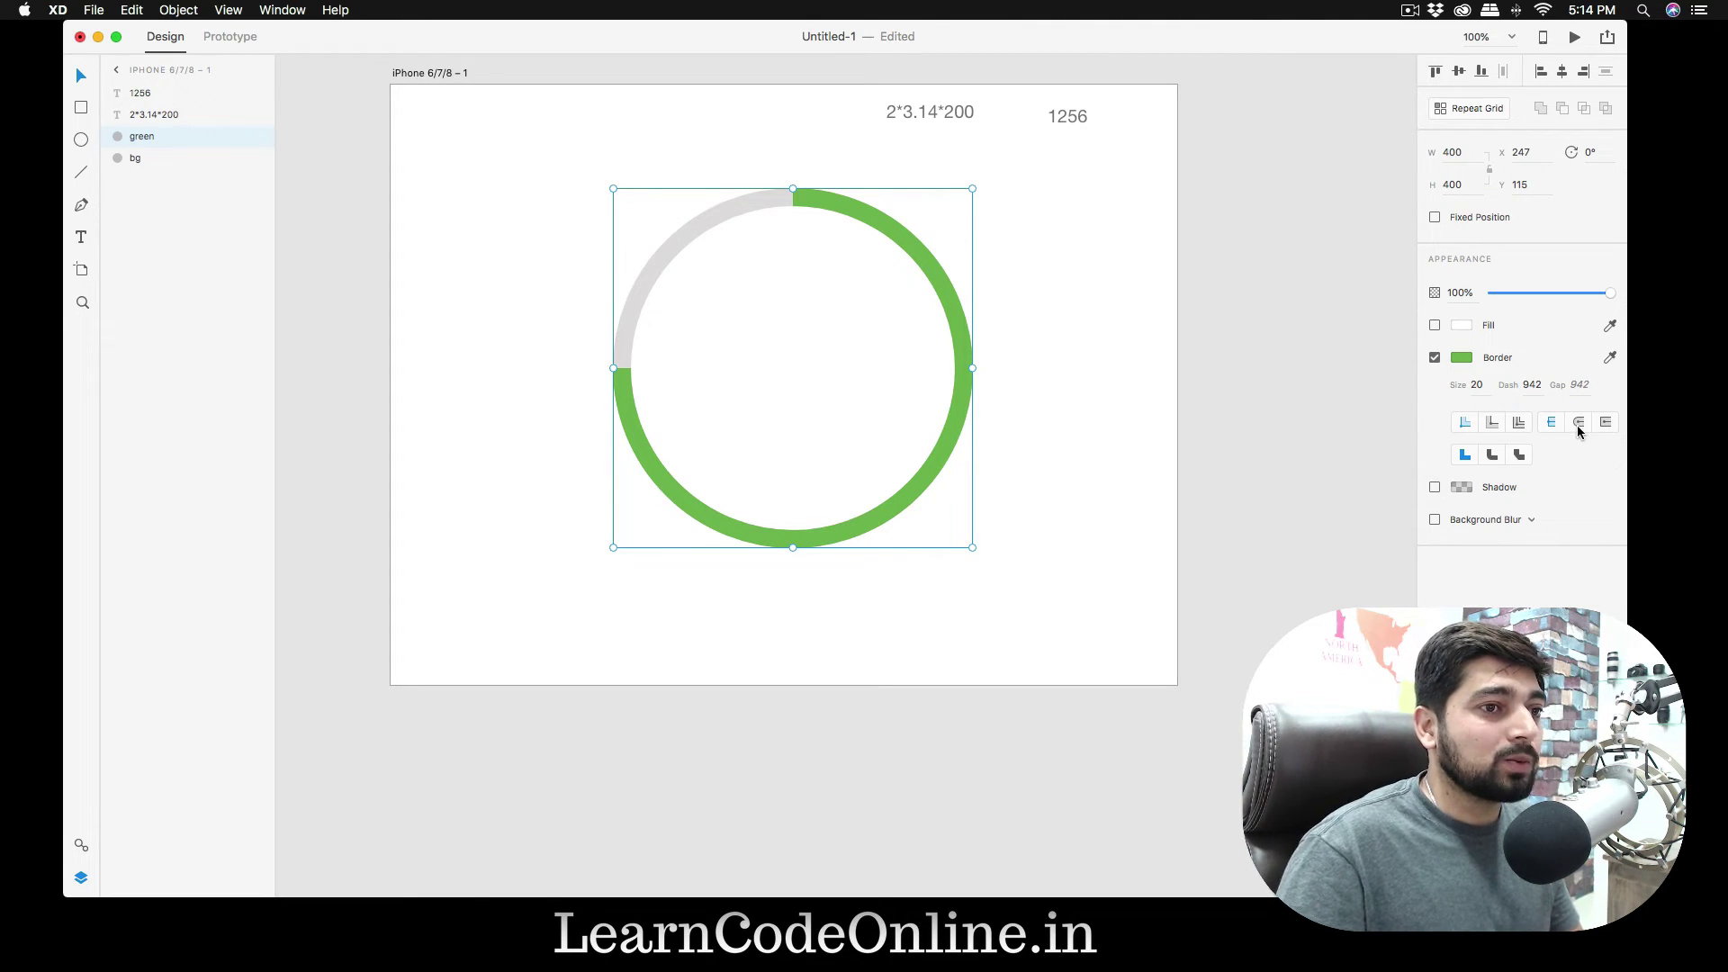
- Set the green circle's border dash to 1256*0.3 and its gap to 9999
click(1532, 386)
text(1256)
text(*)
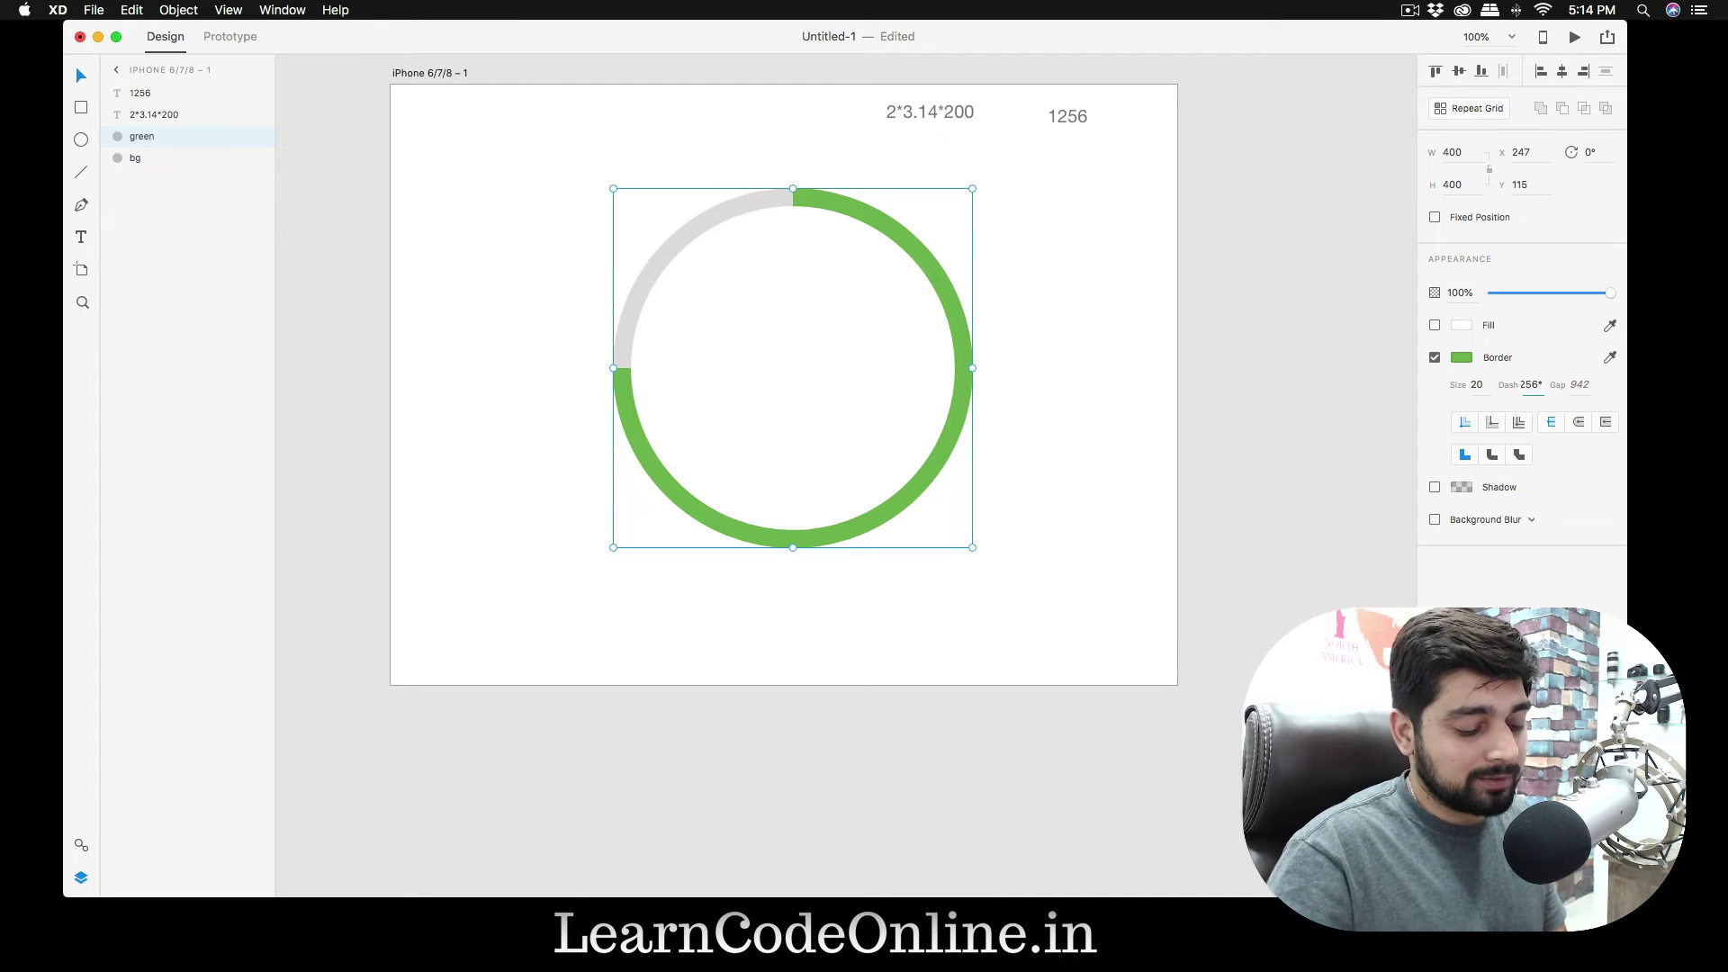
text(0.3)
key(Return)
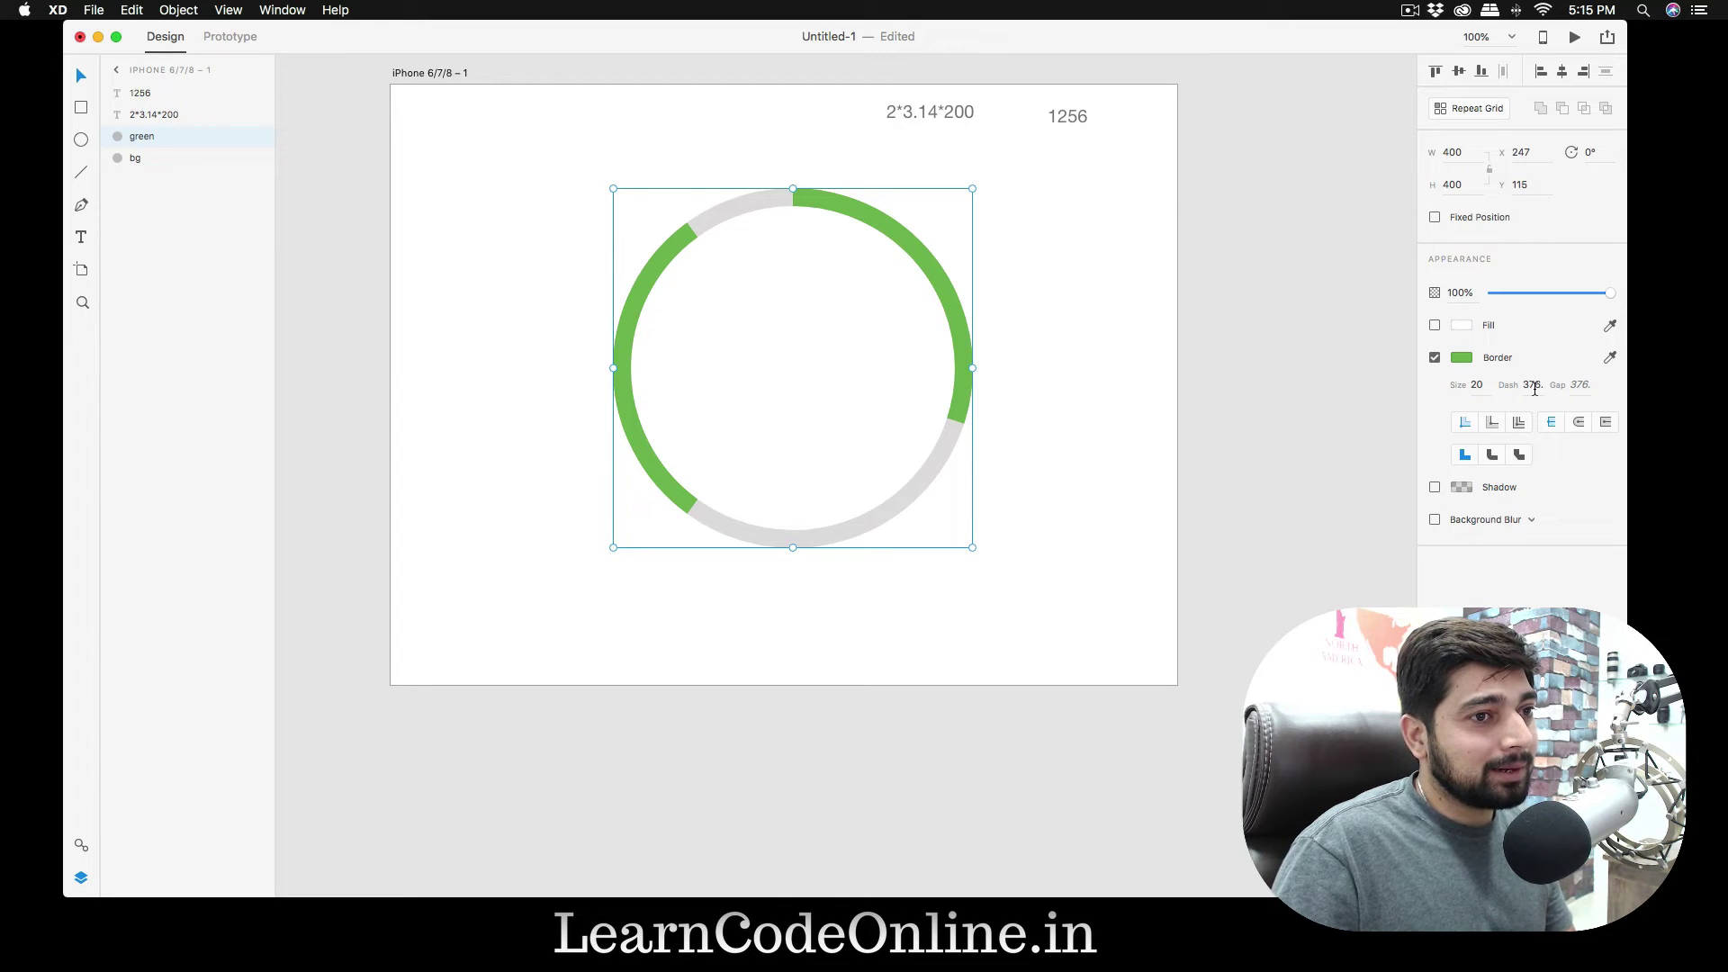
click(1579, 387)
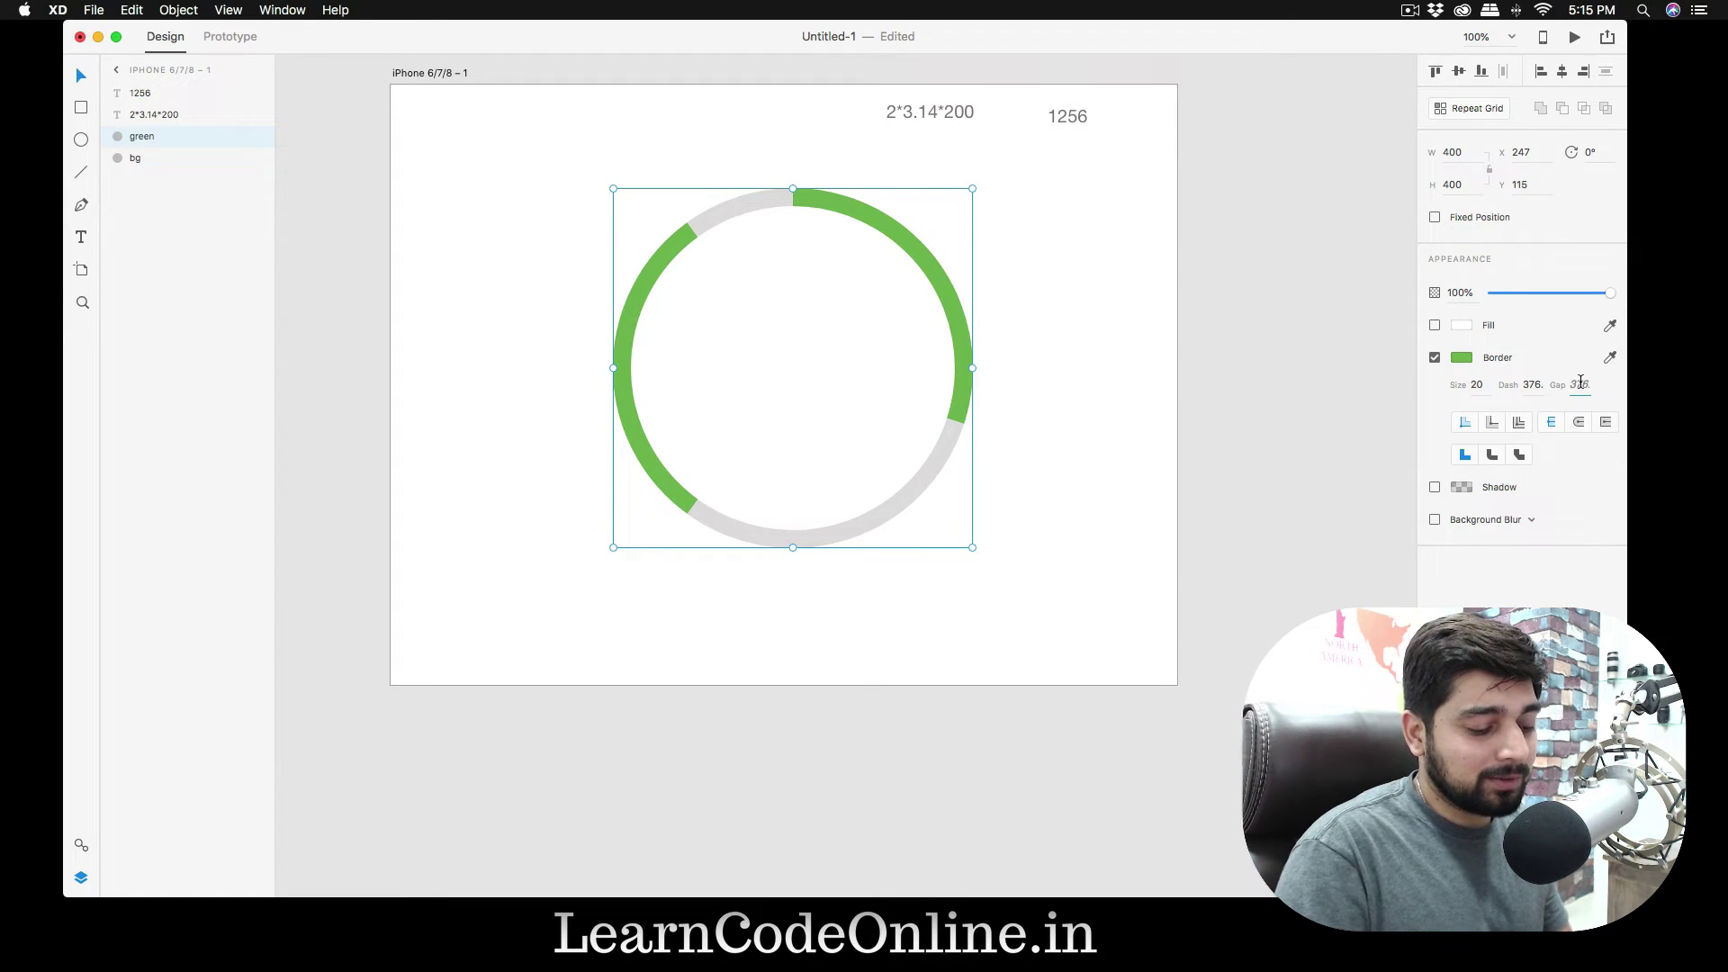
text(9999)
key(Return)
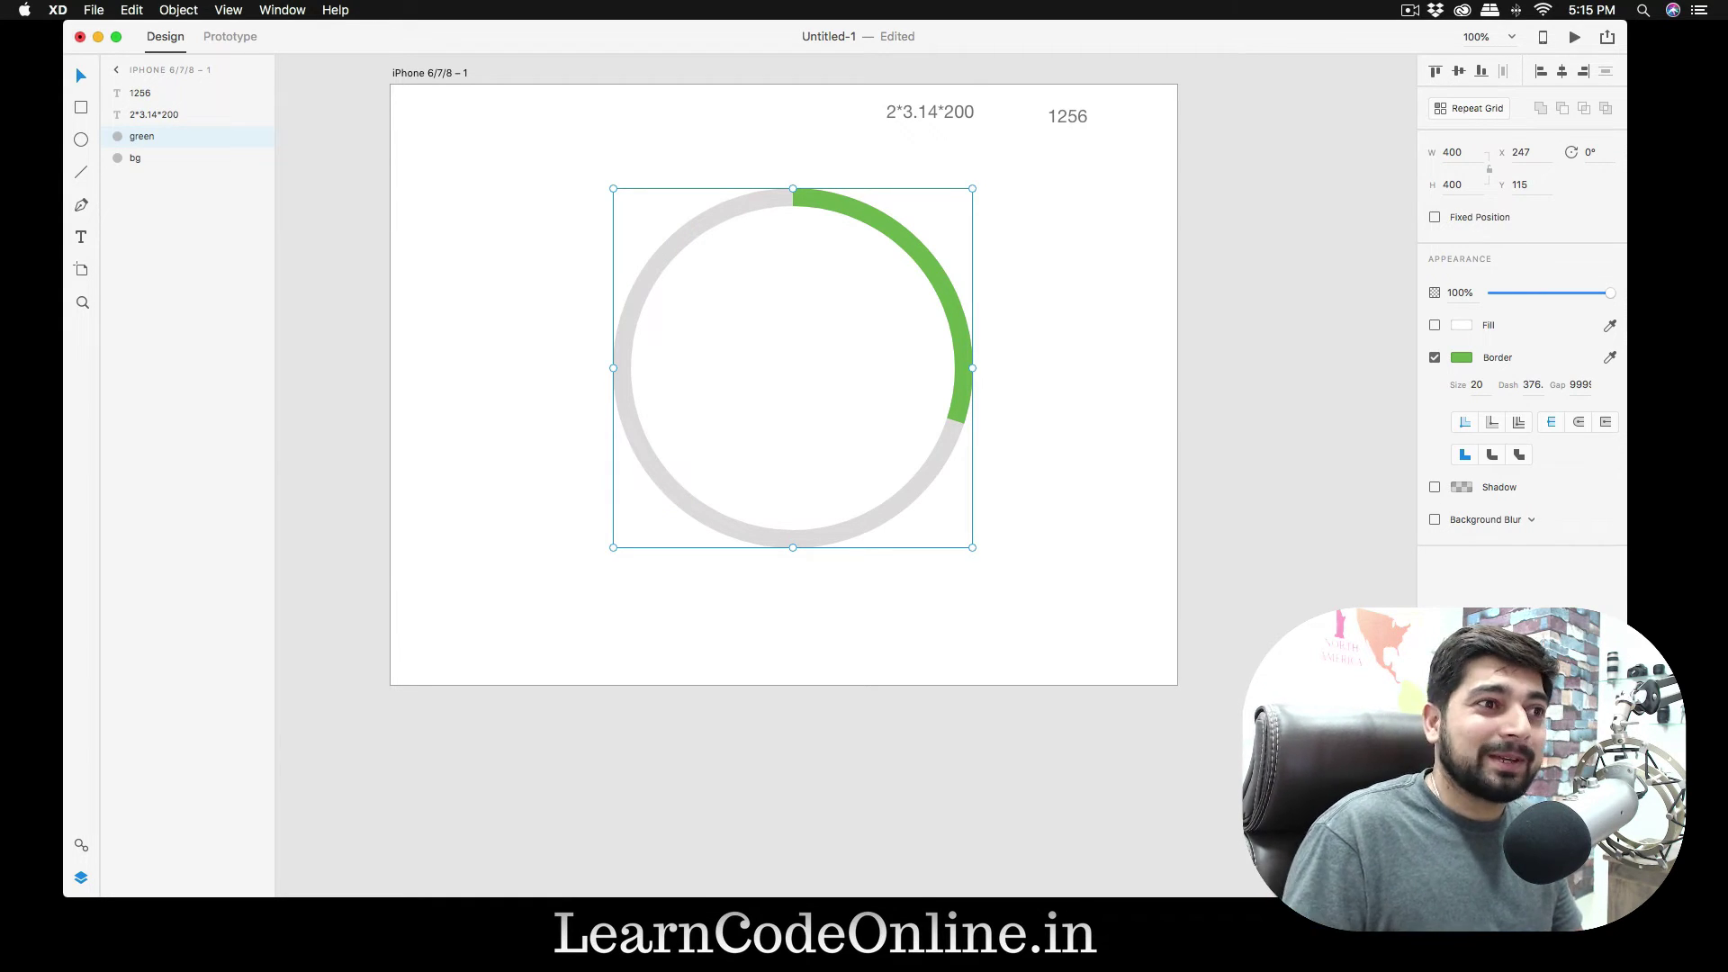
click(1078, 322)
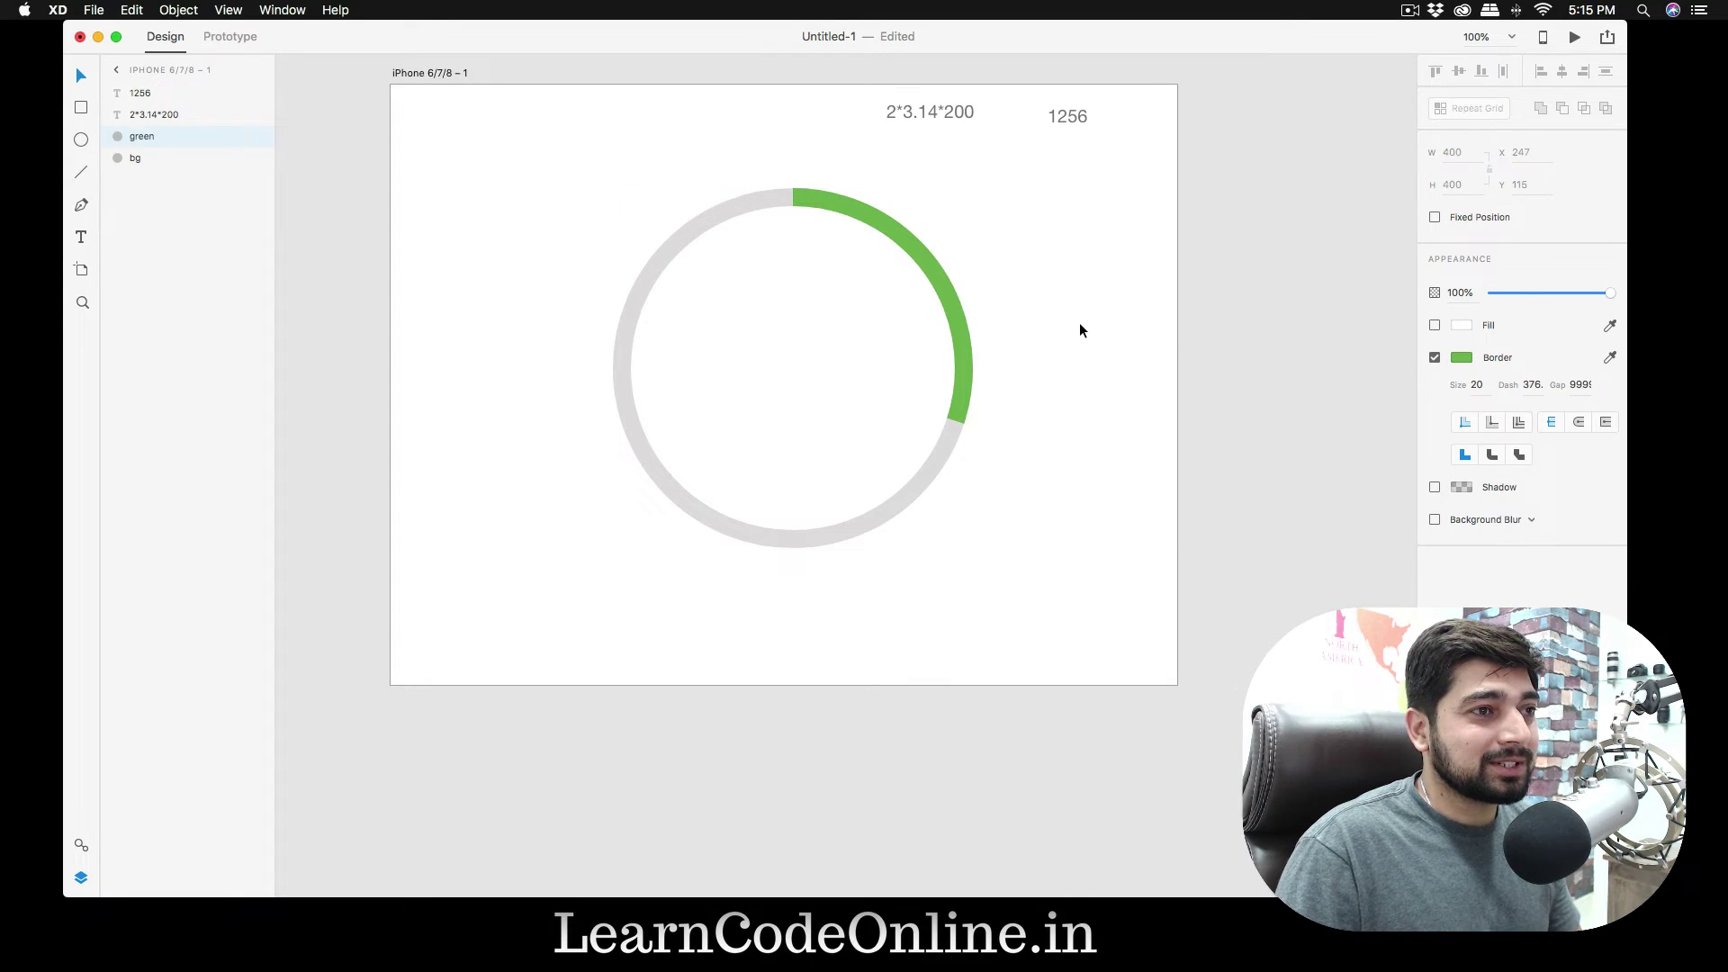
click(954, 311)
click(1074, 389)
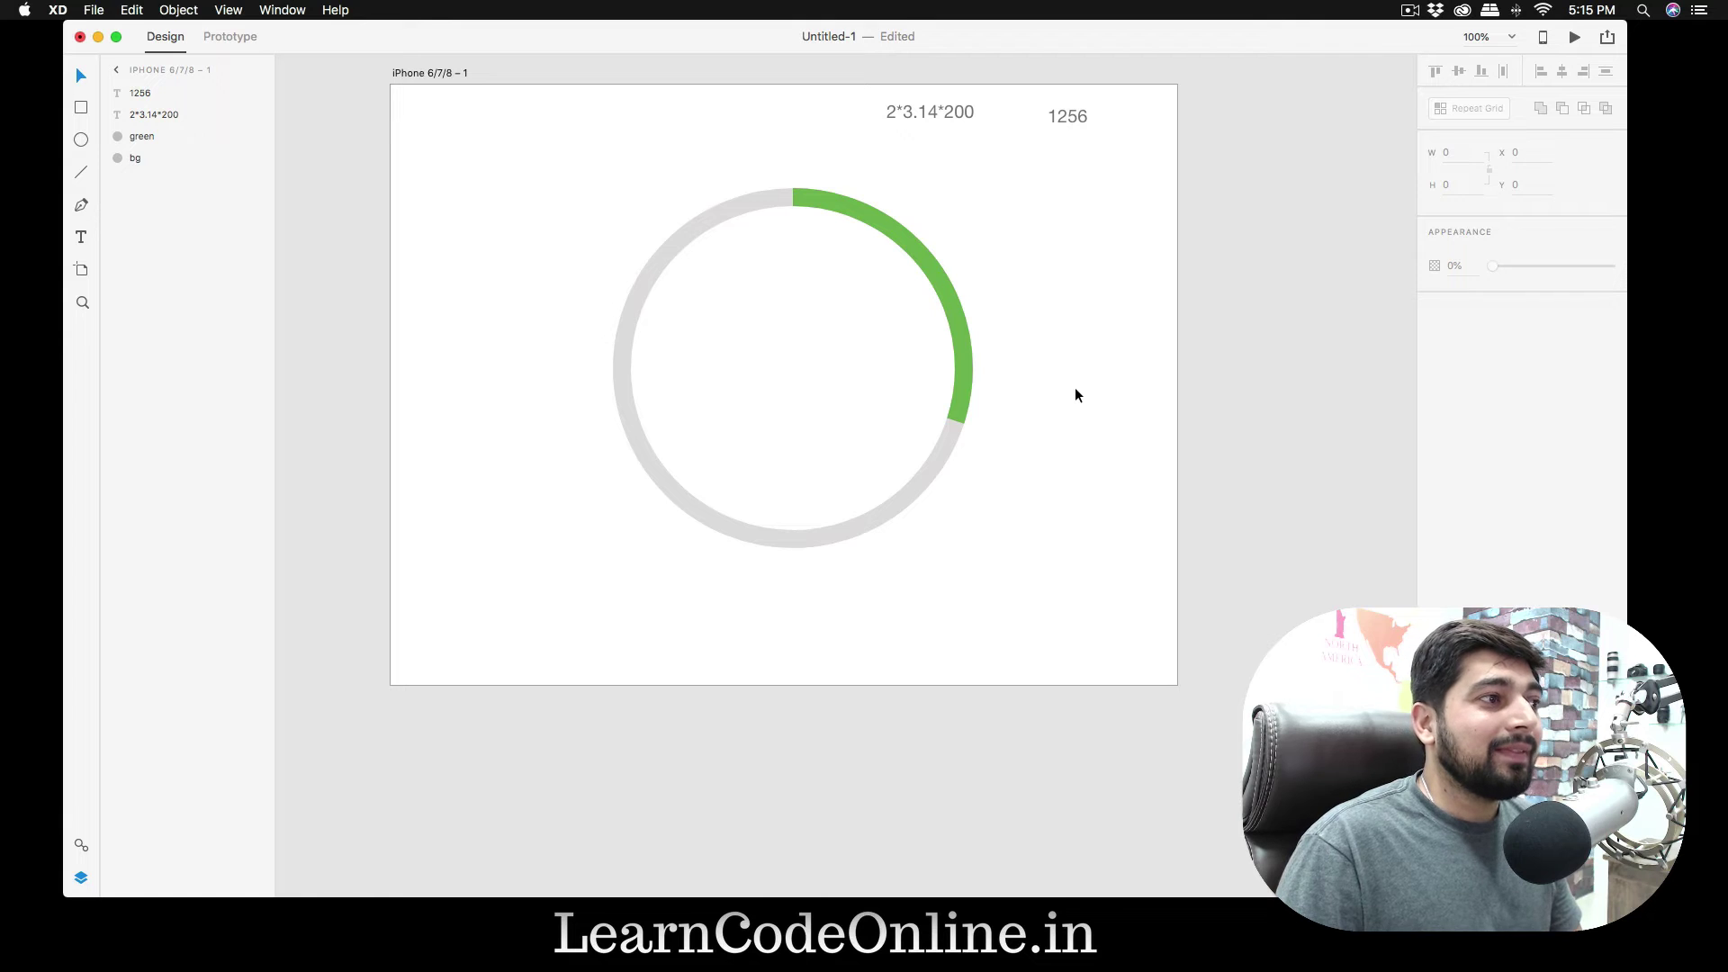
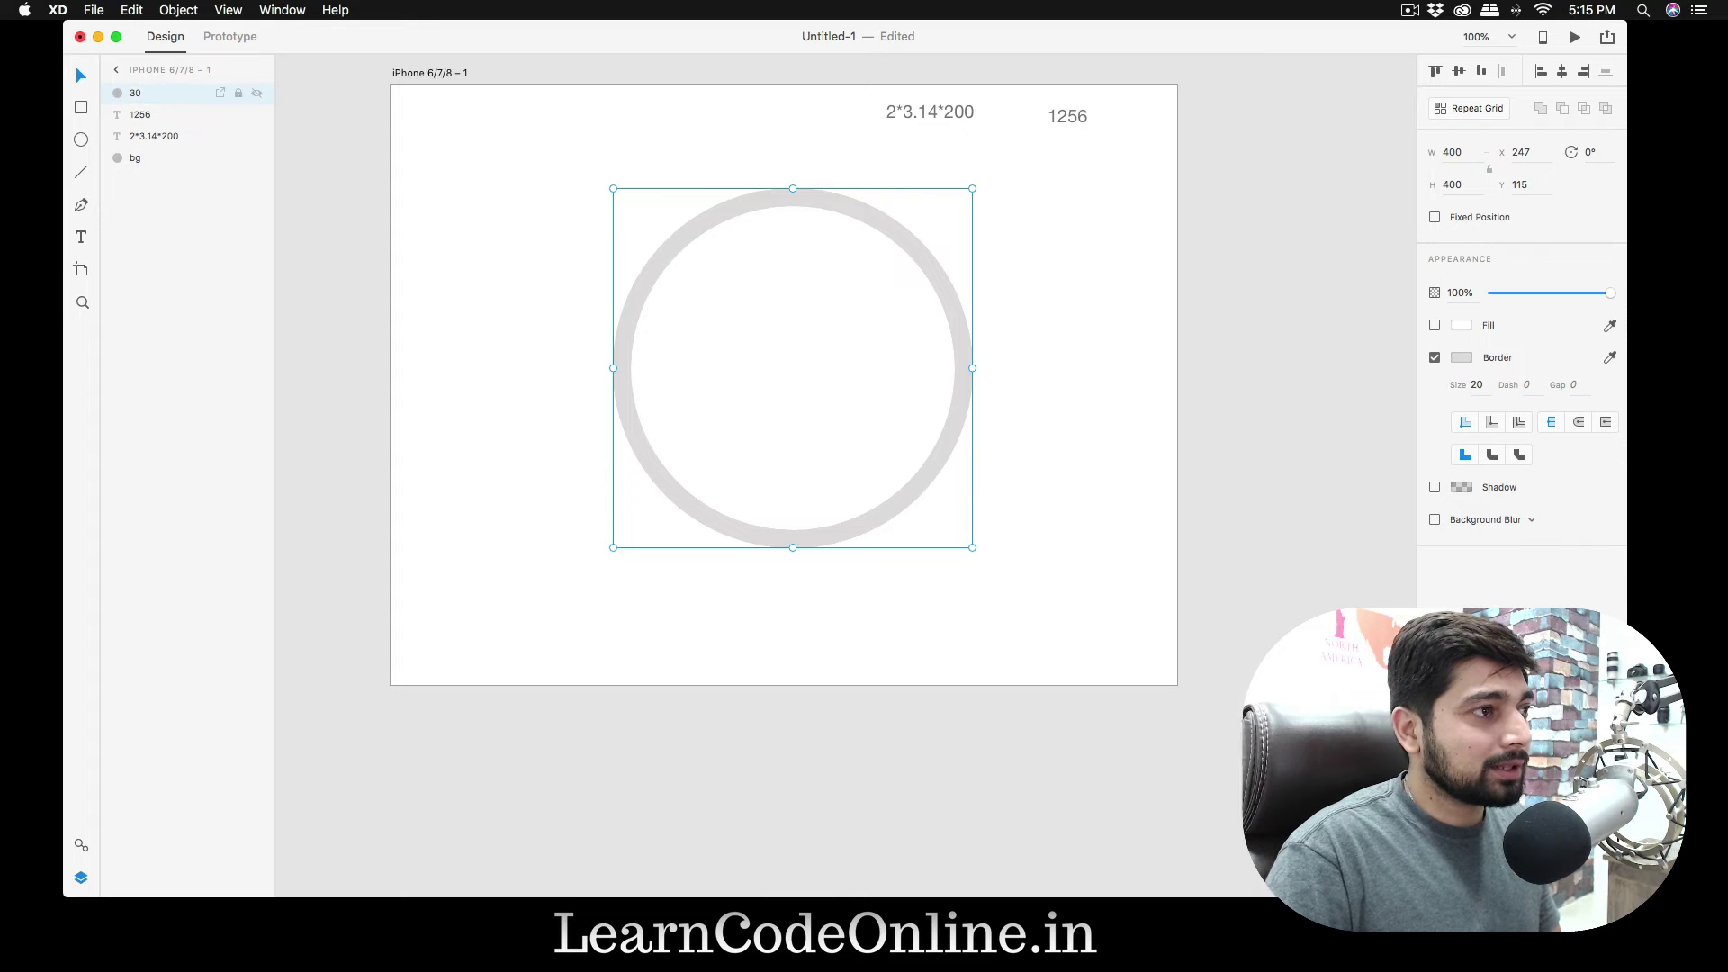
- Duplicate the grey ring on the 30 layer and rename the copy to 45
click(563, 306)
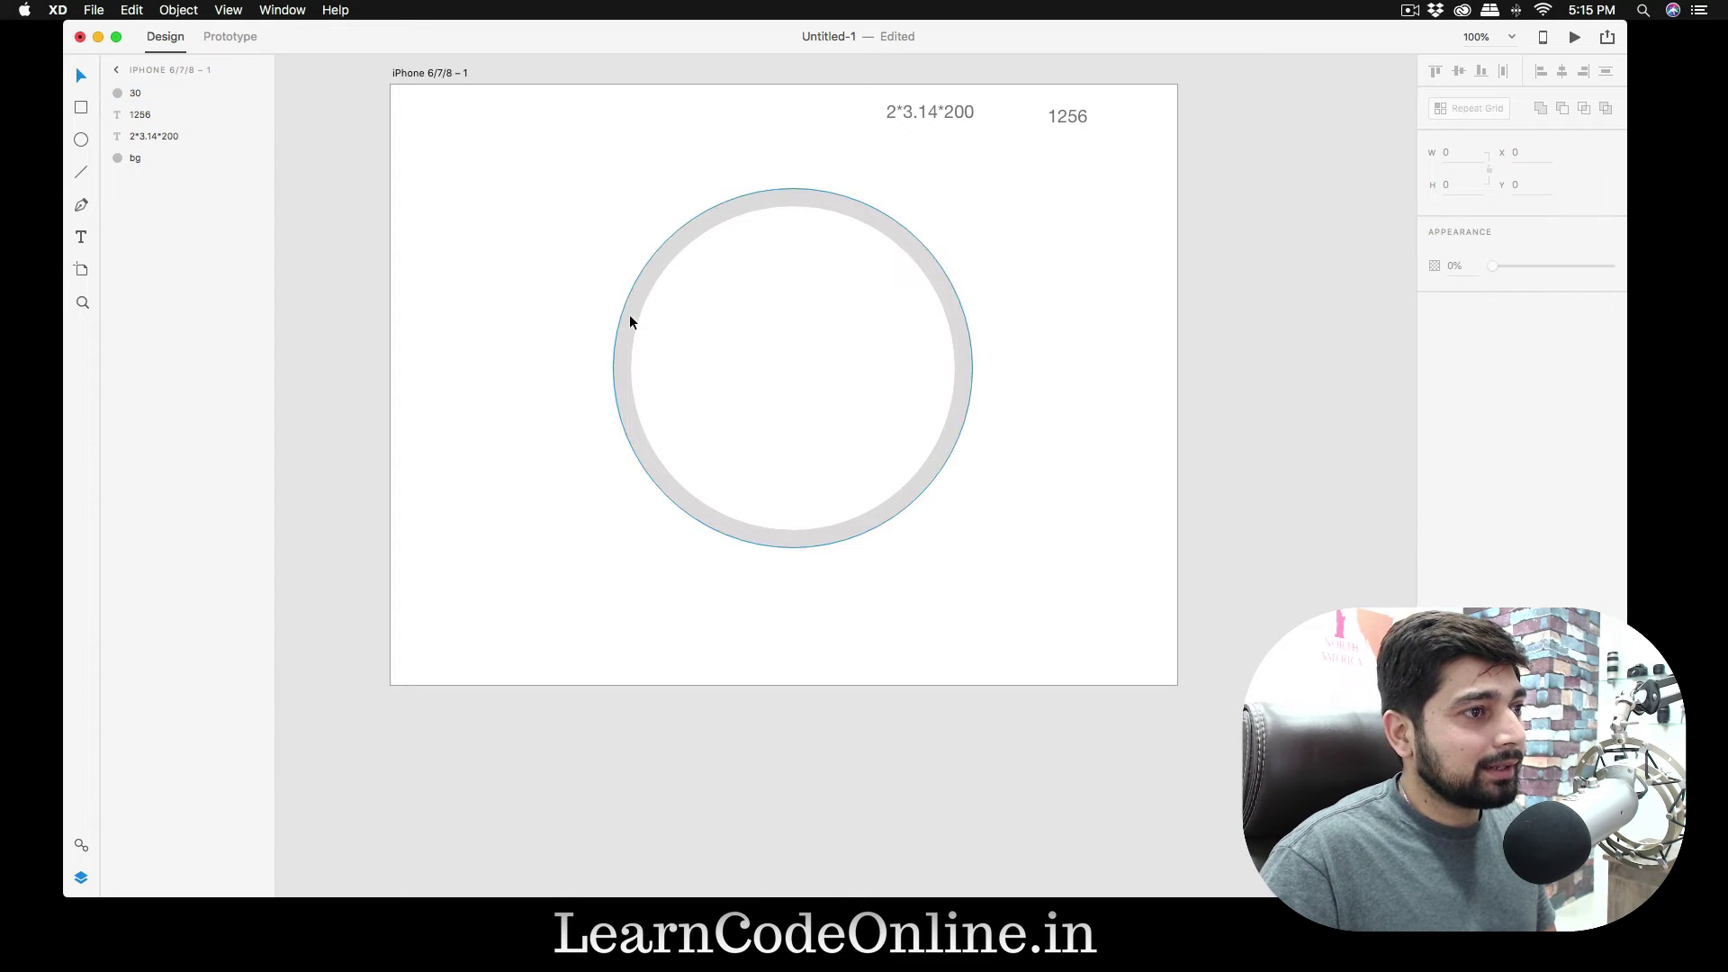
click(629, 320)
key(super+d)
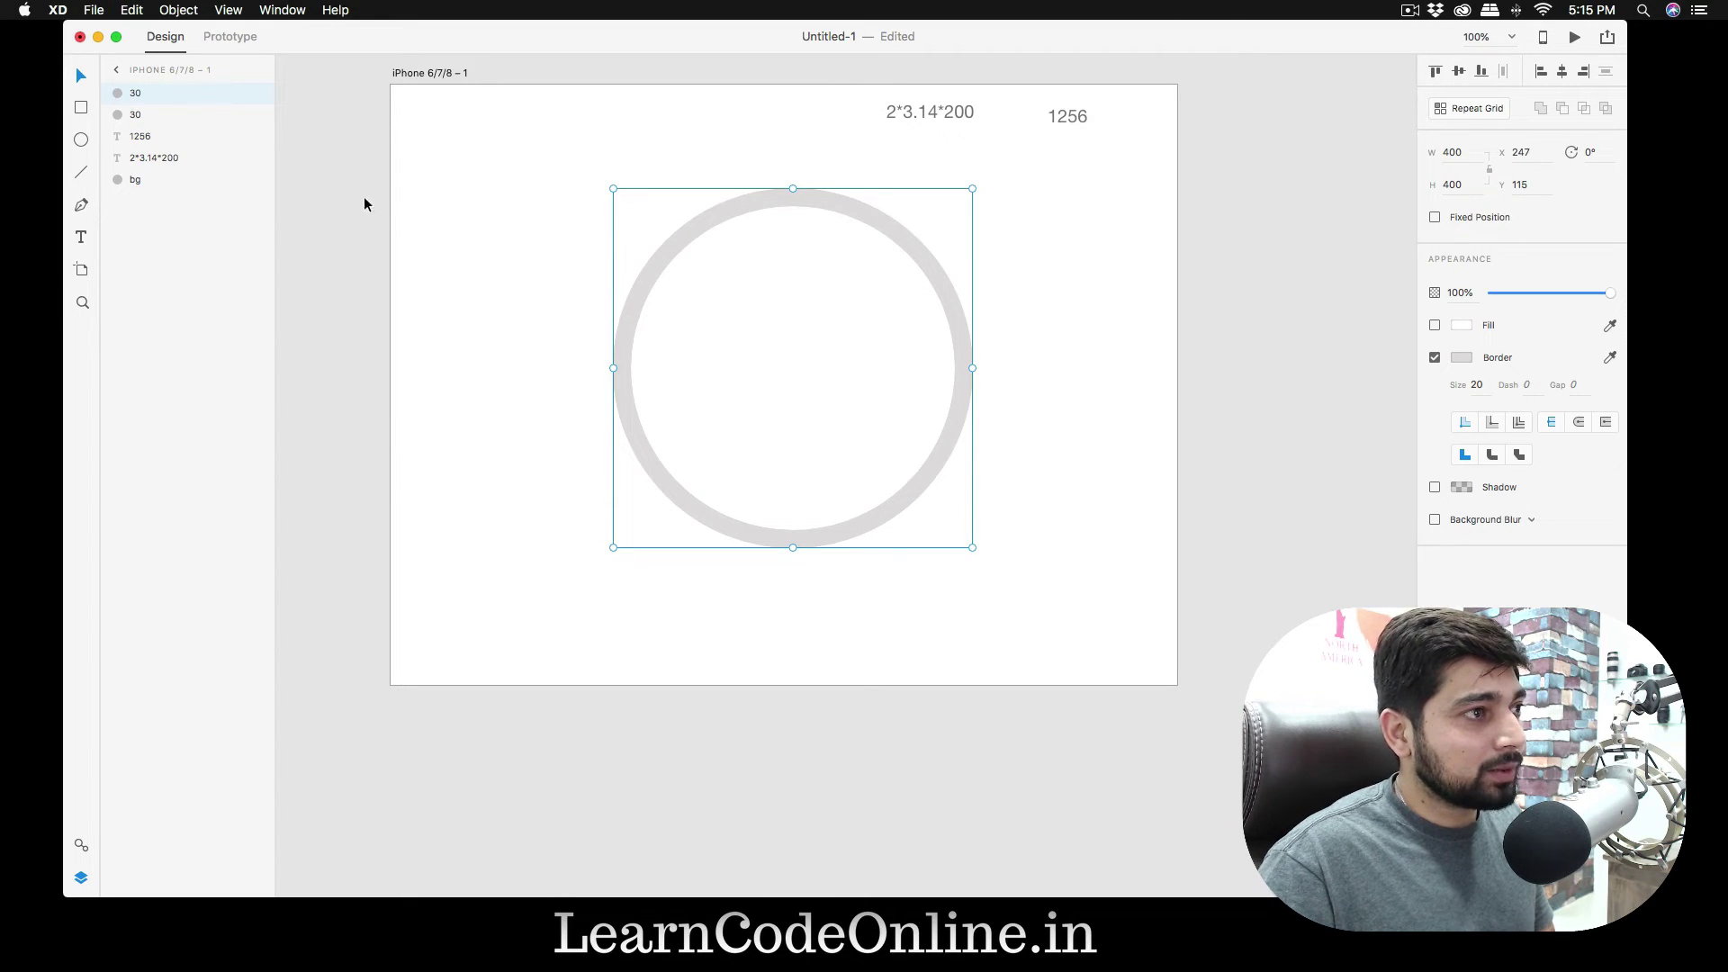
double_click(141, 93)
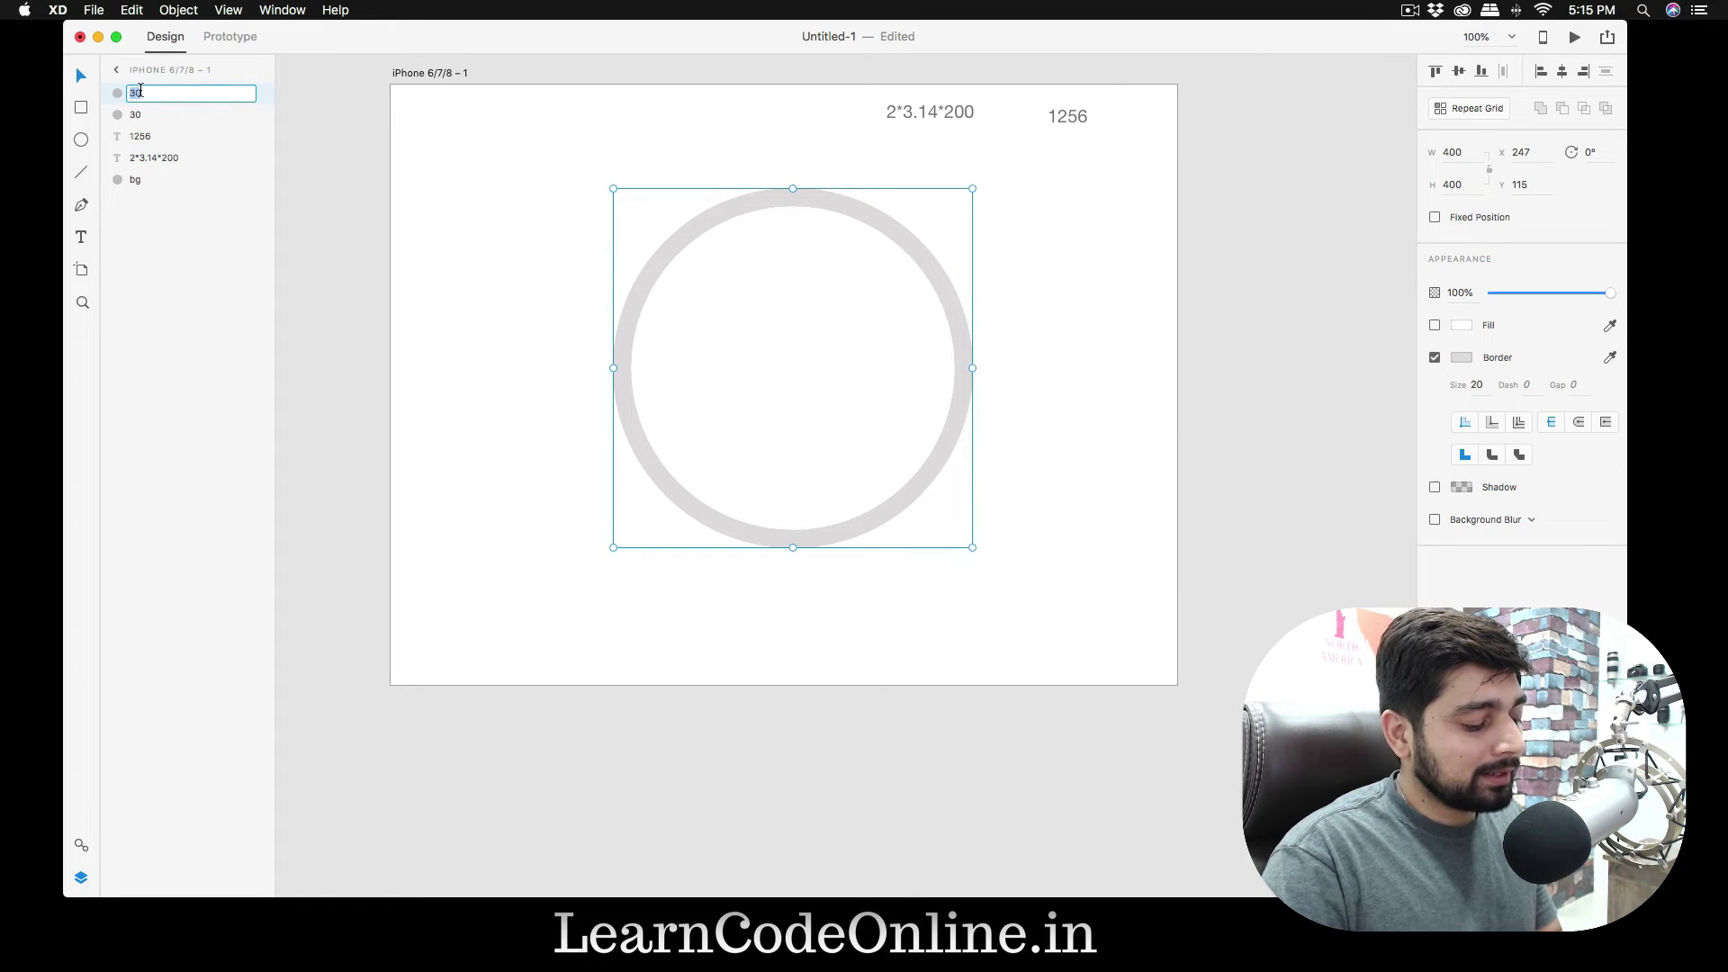
text(45)
key(Return)
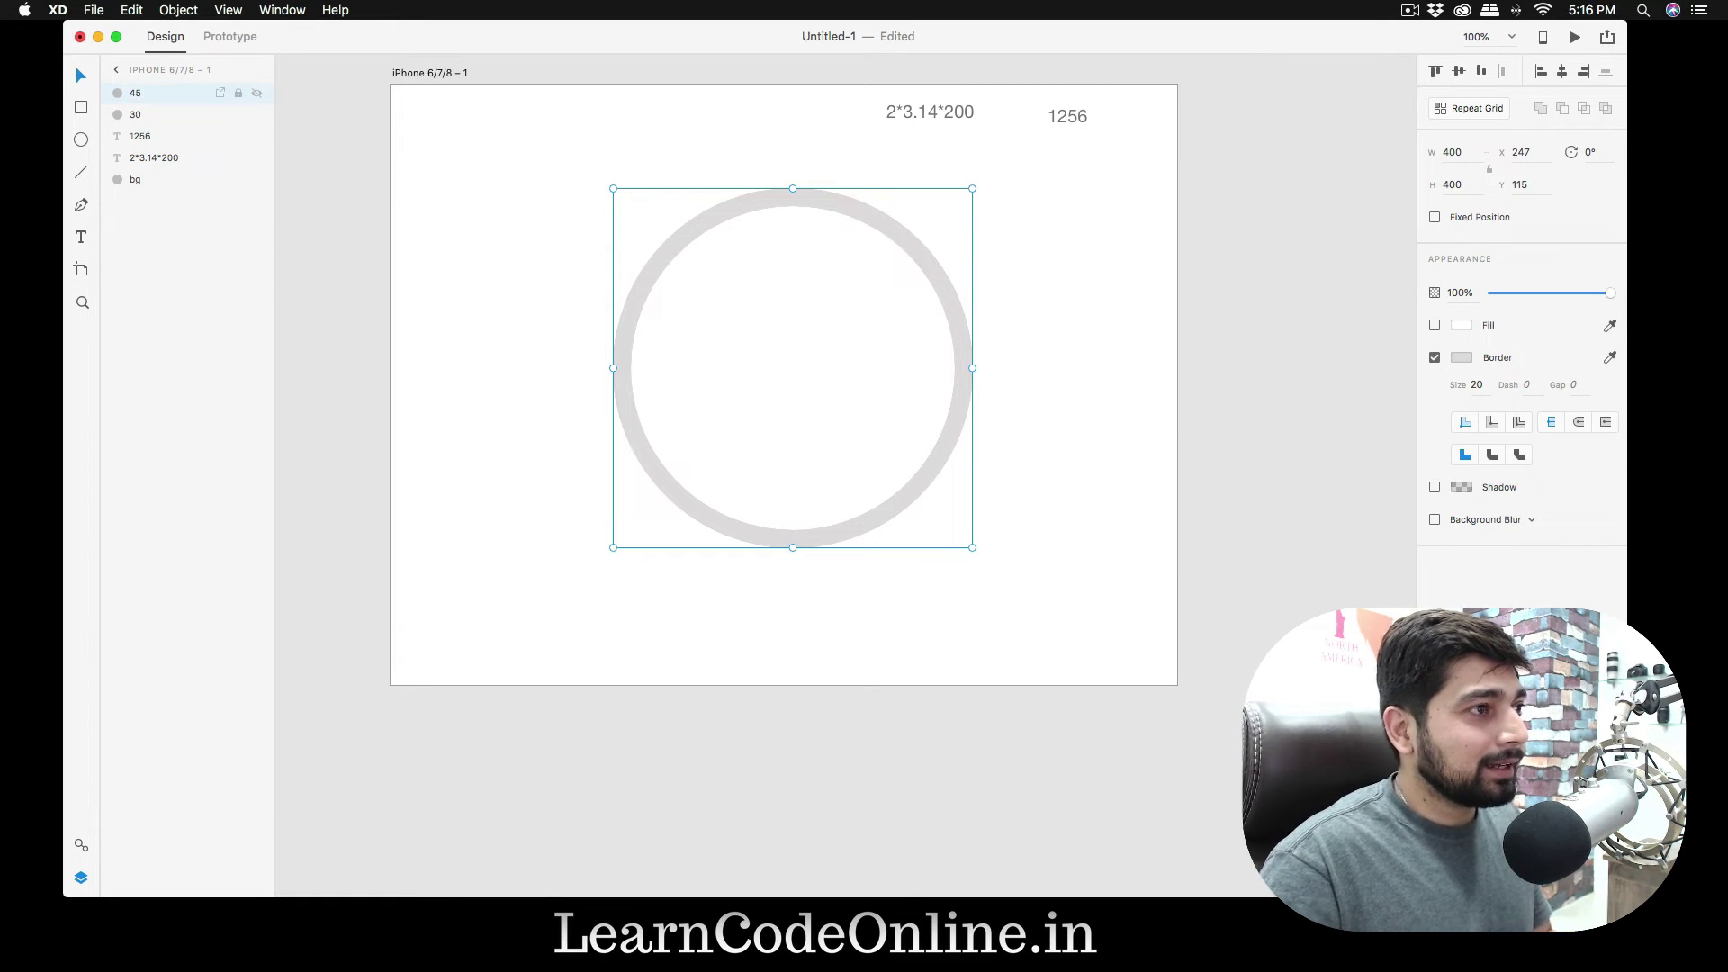
- Duplicate the 45 ring and rename the new copy to 25
key(super+d)
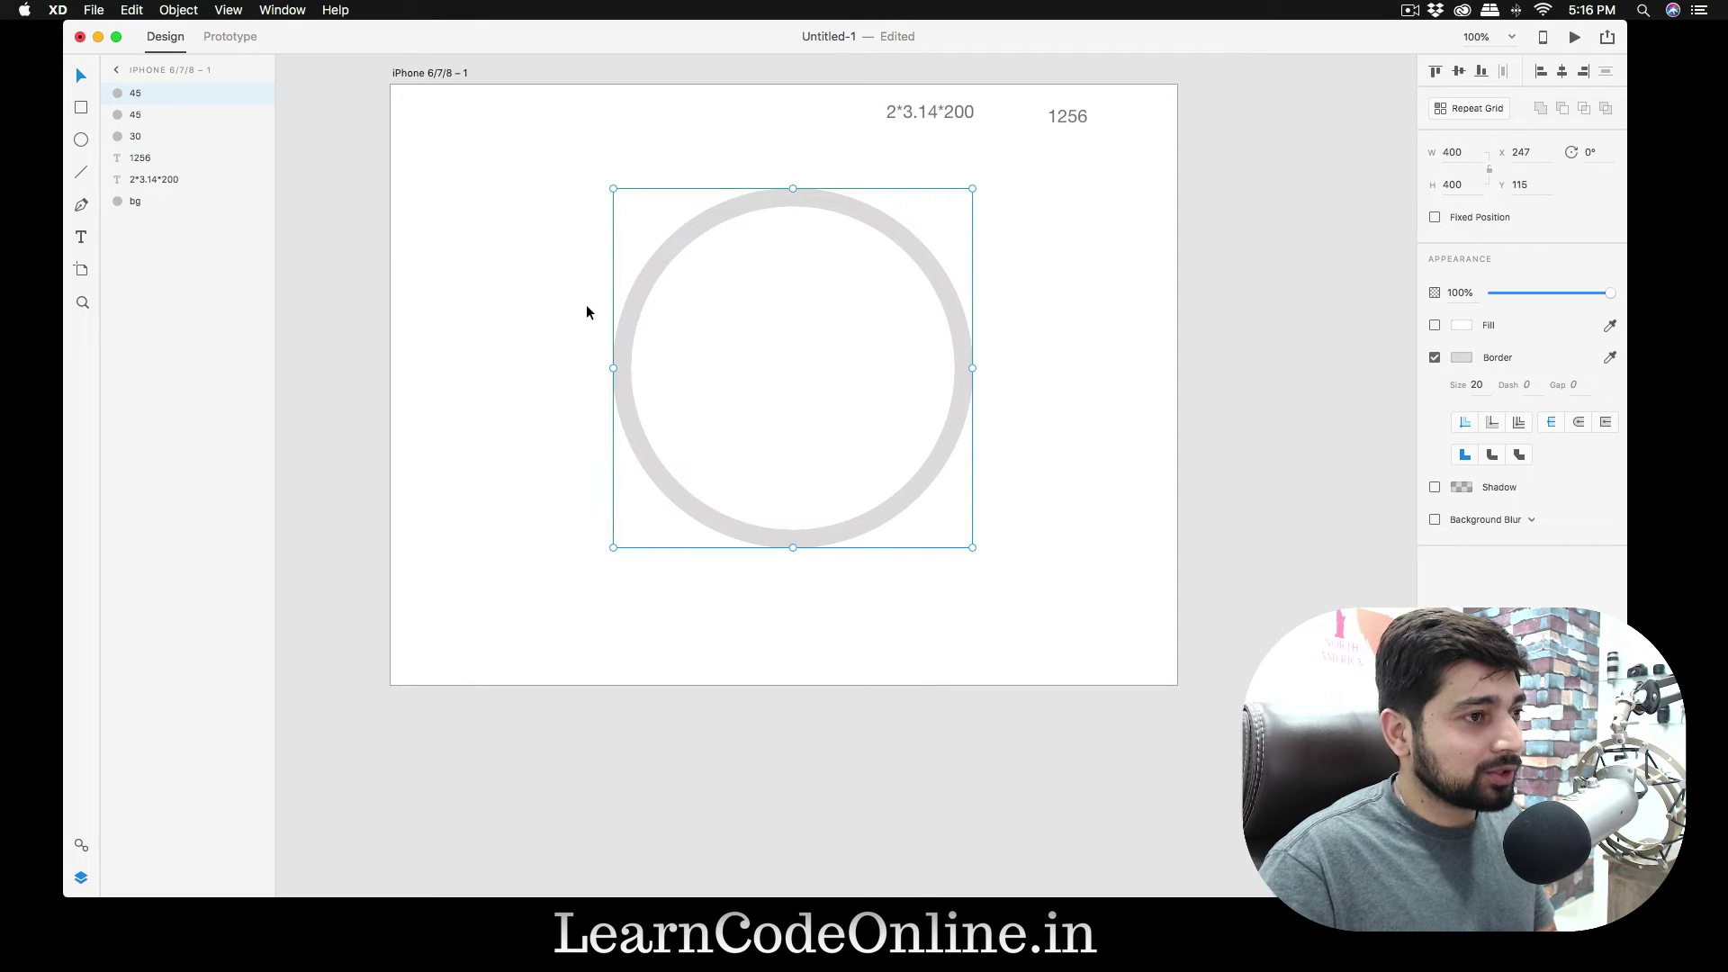
double_click(137, 94)
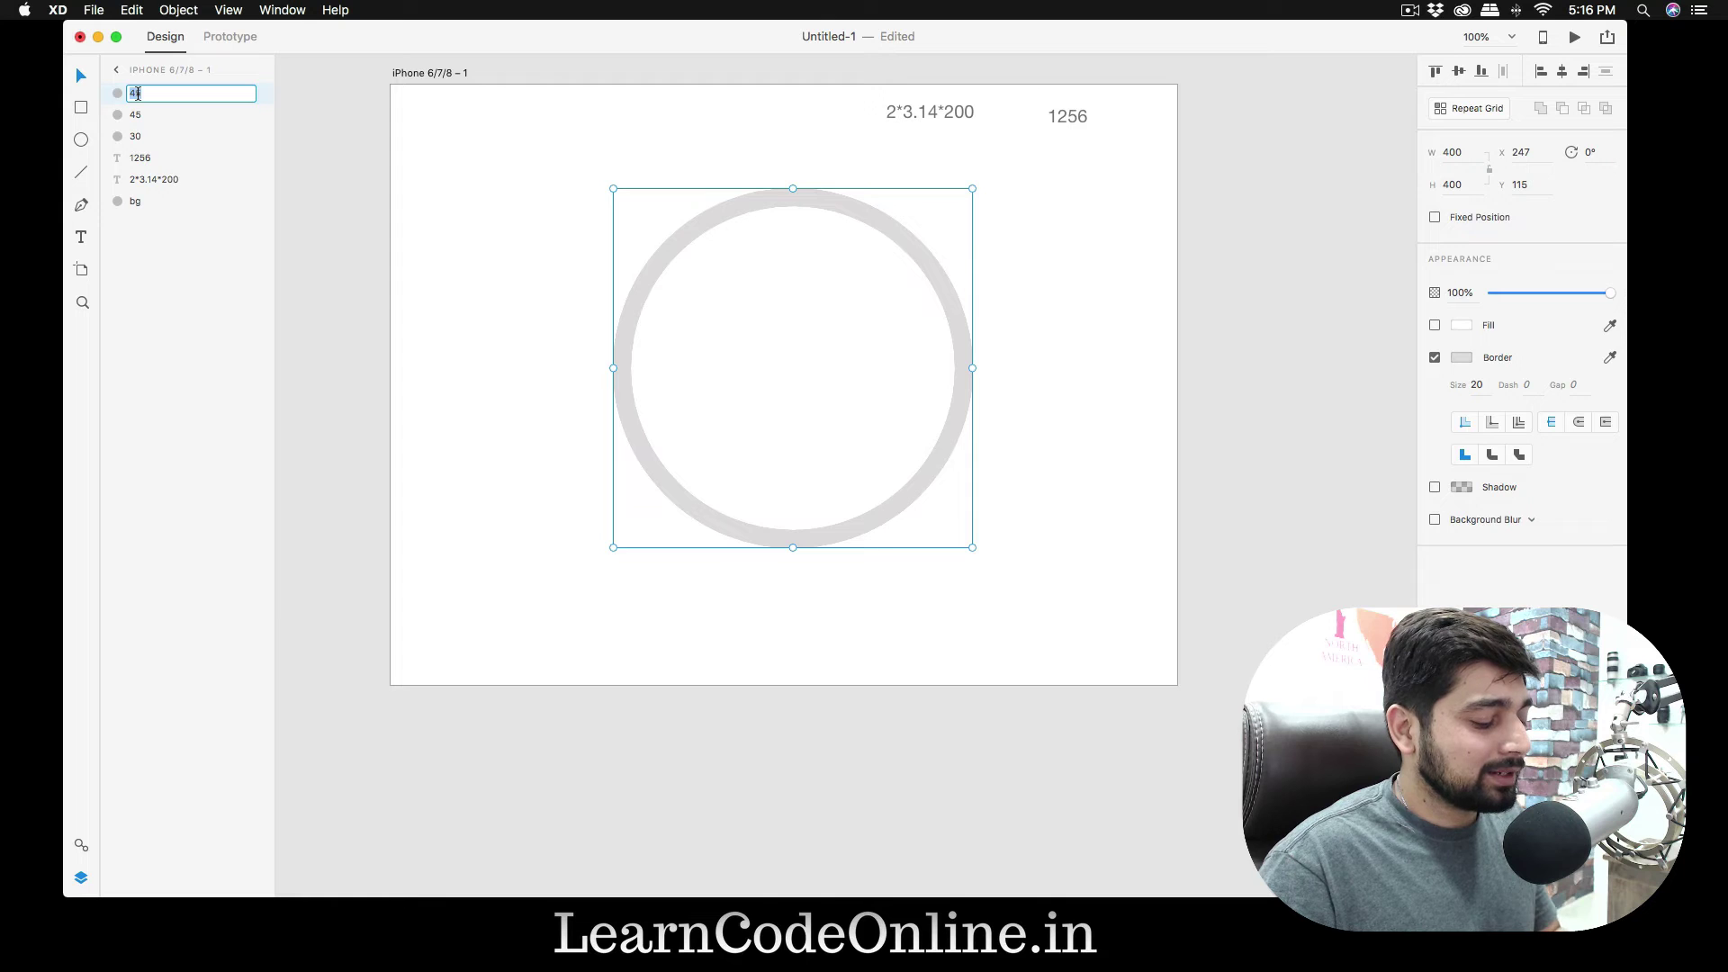
text(25)
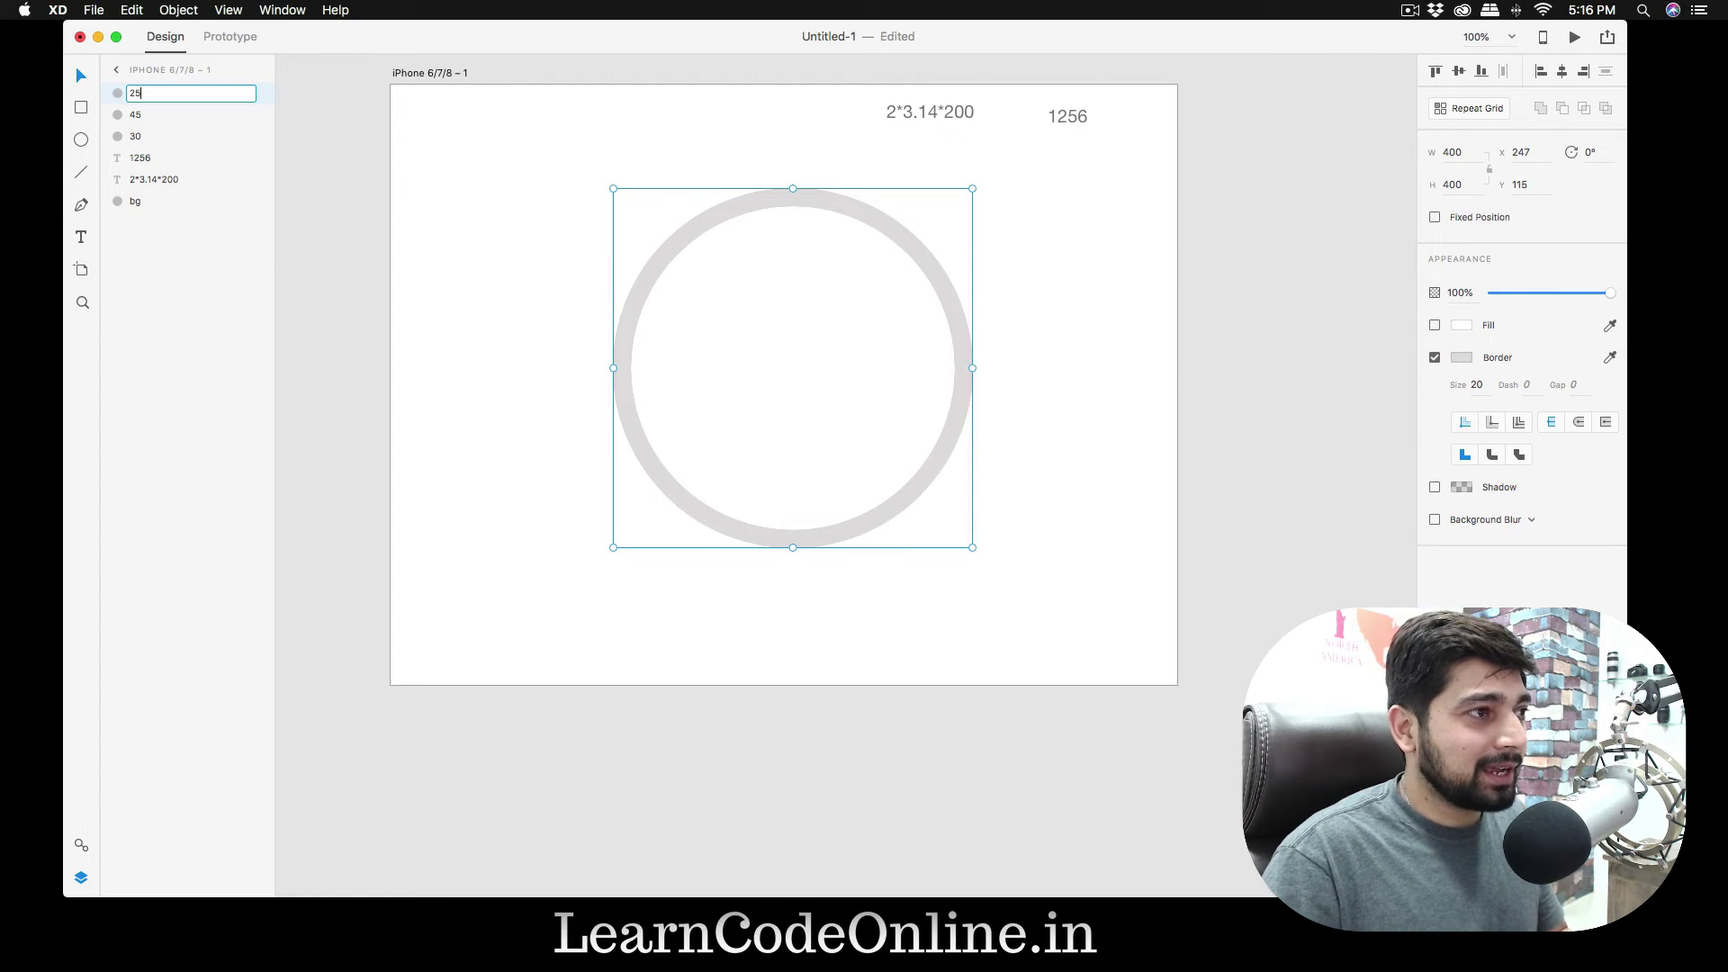
key(Return)
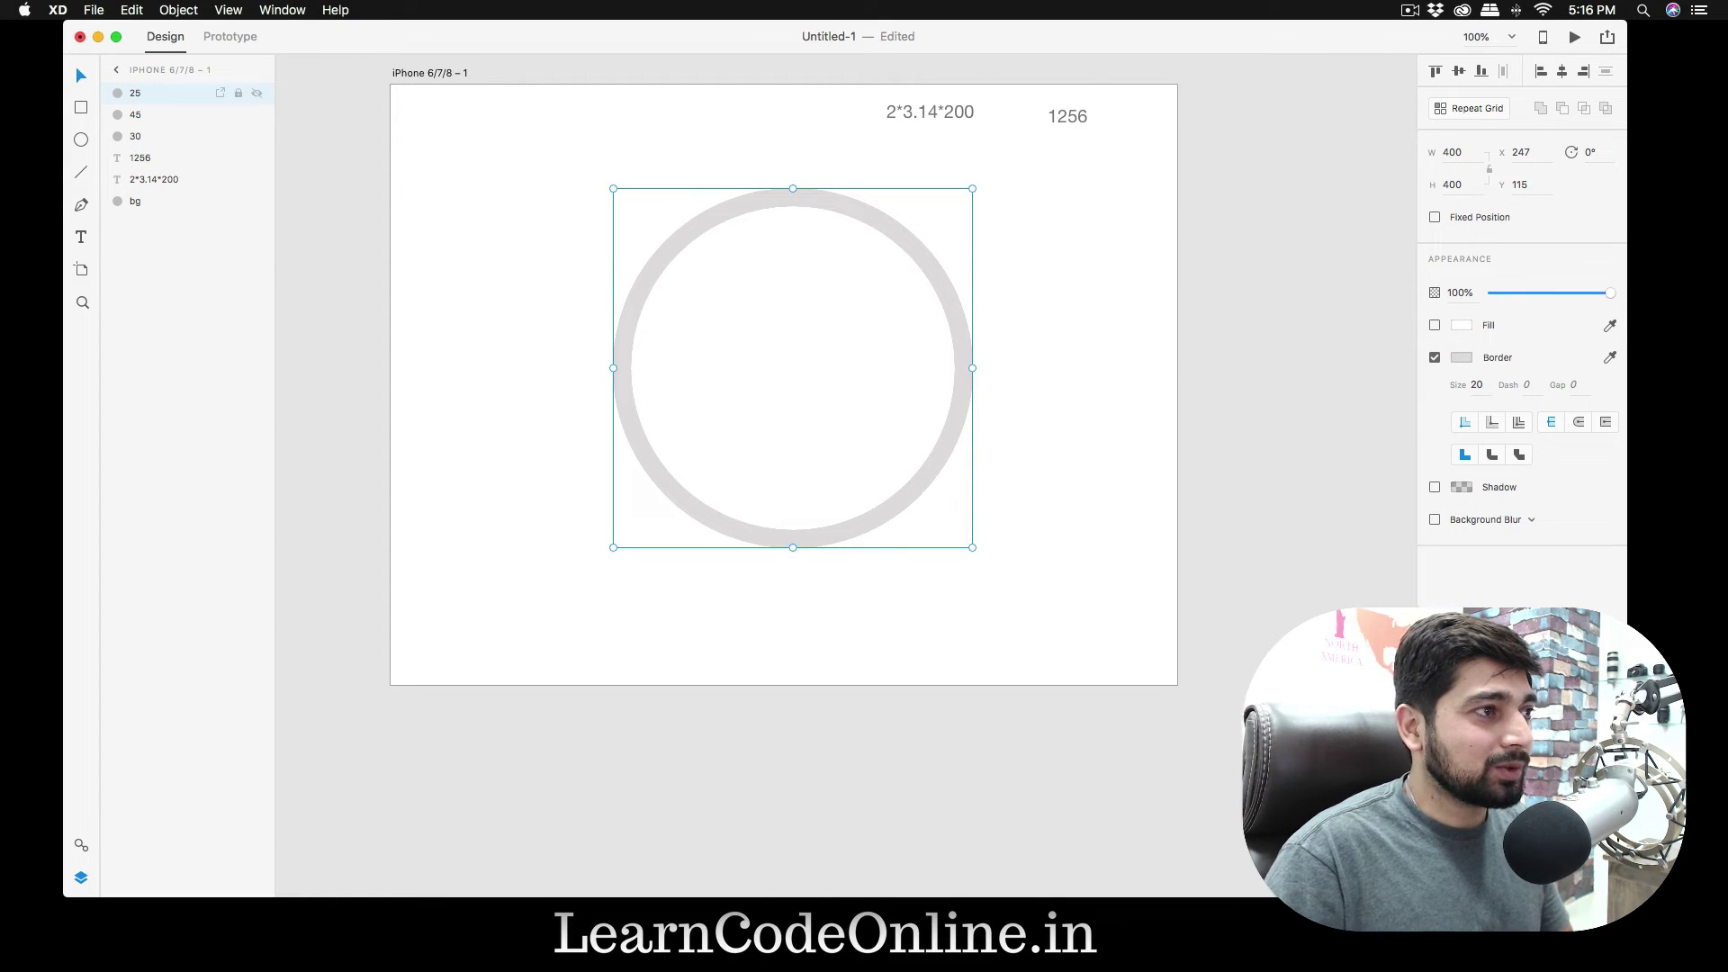
click(489, 279)
- With the 25 ring selected, switch to Chrome, open the Canadian Palette on Flat UI Colors and copy the Amour red
click(142, 93)
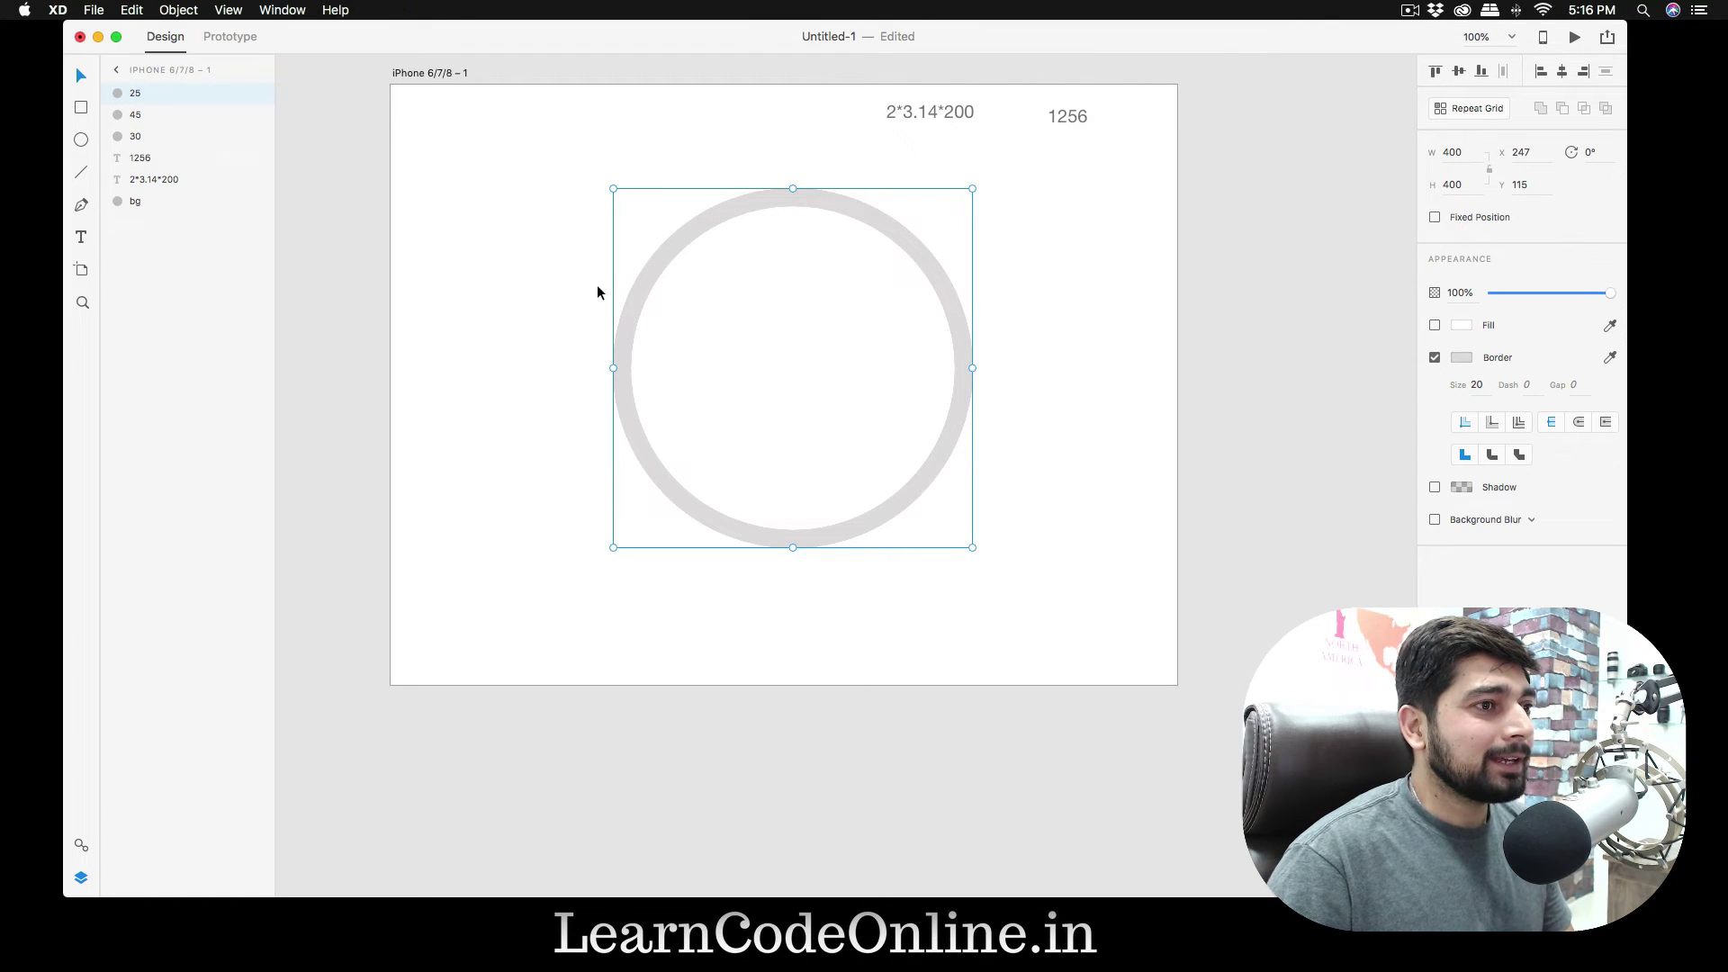
key(ctrl+Up)
key(Escape)
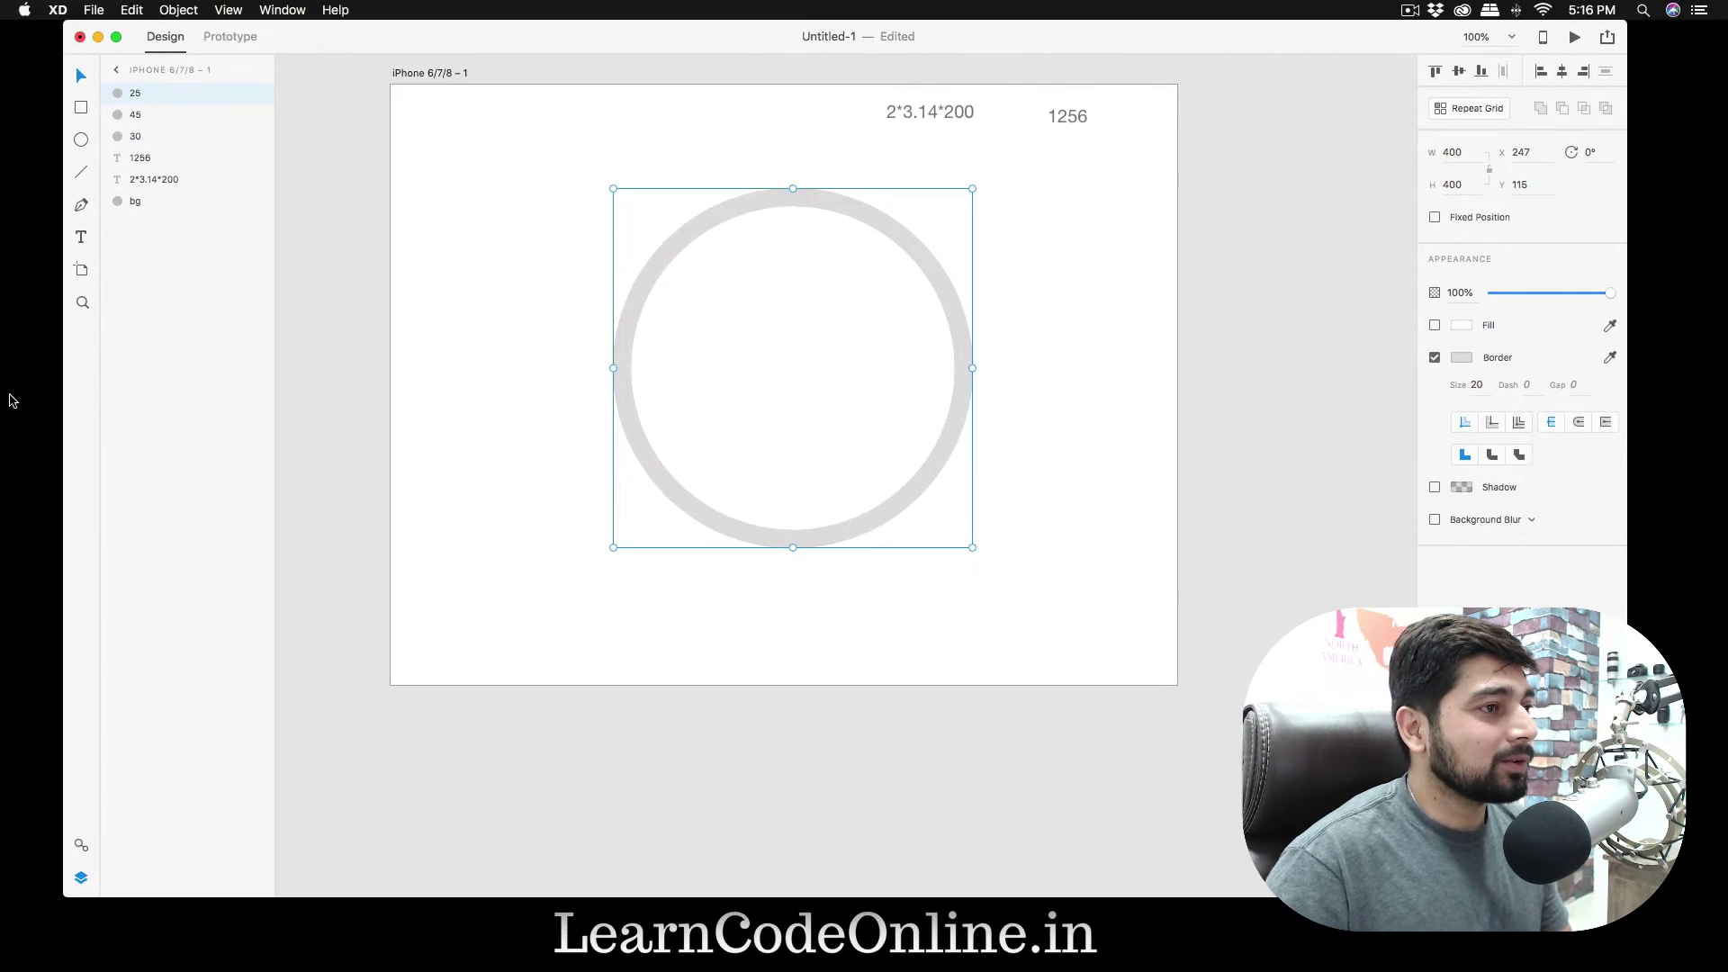
key(super+Tab)
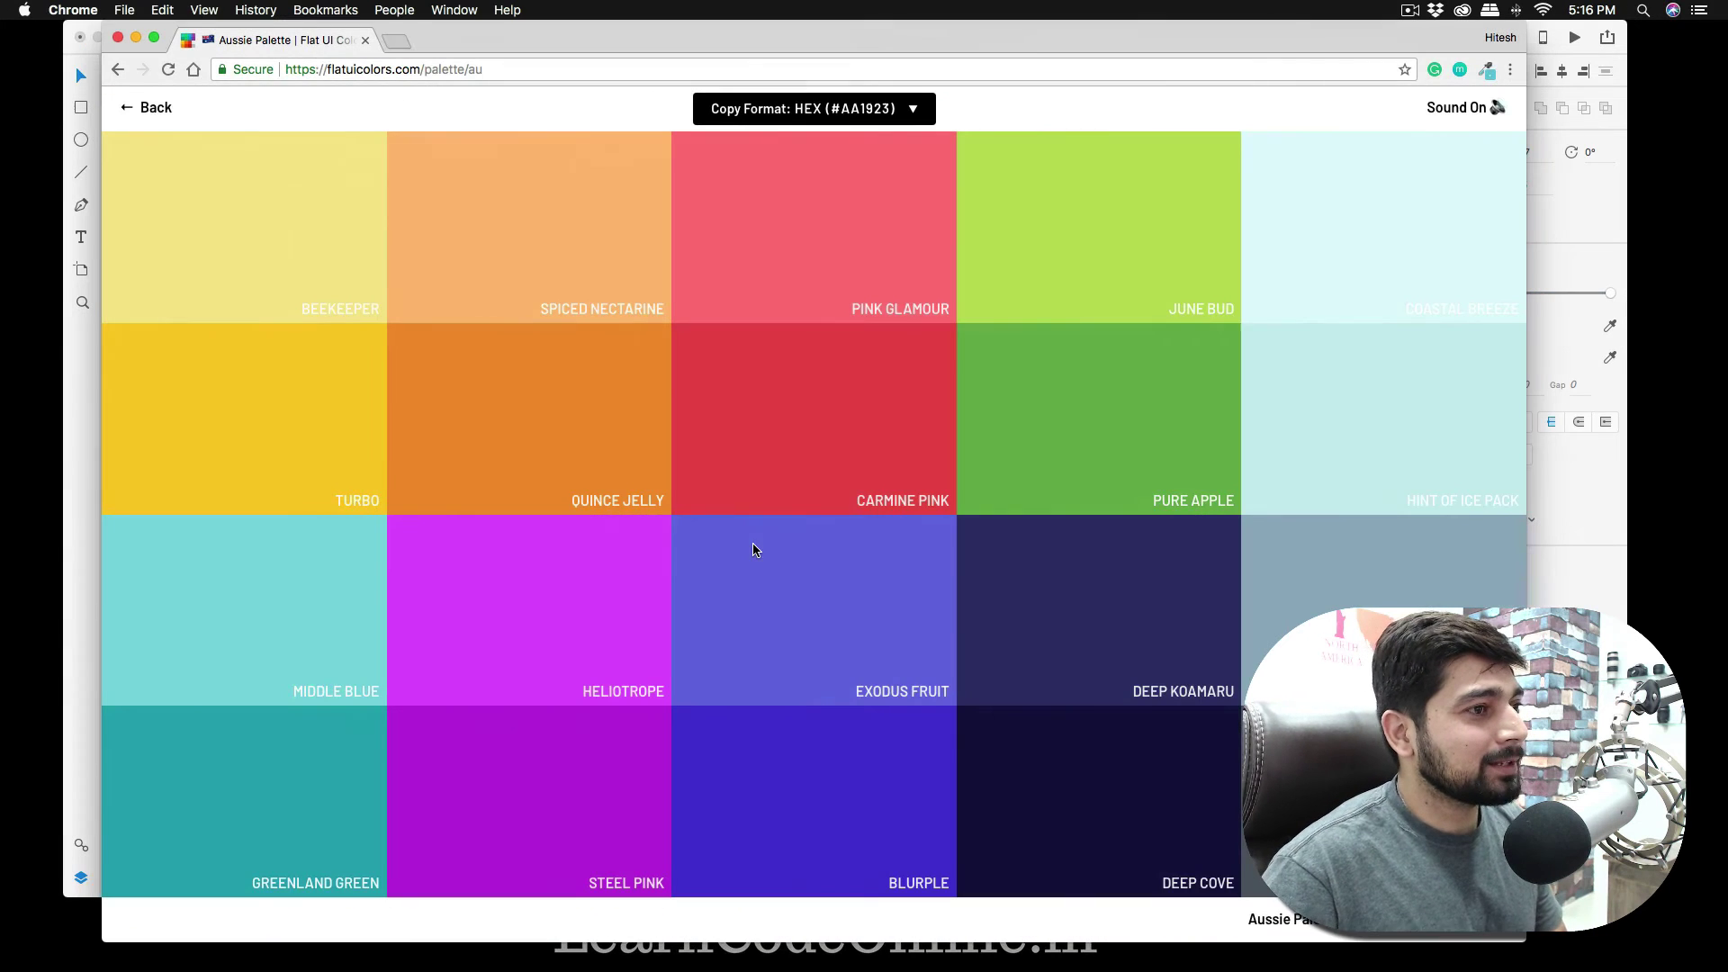
click(150, 108)
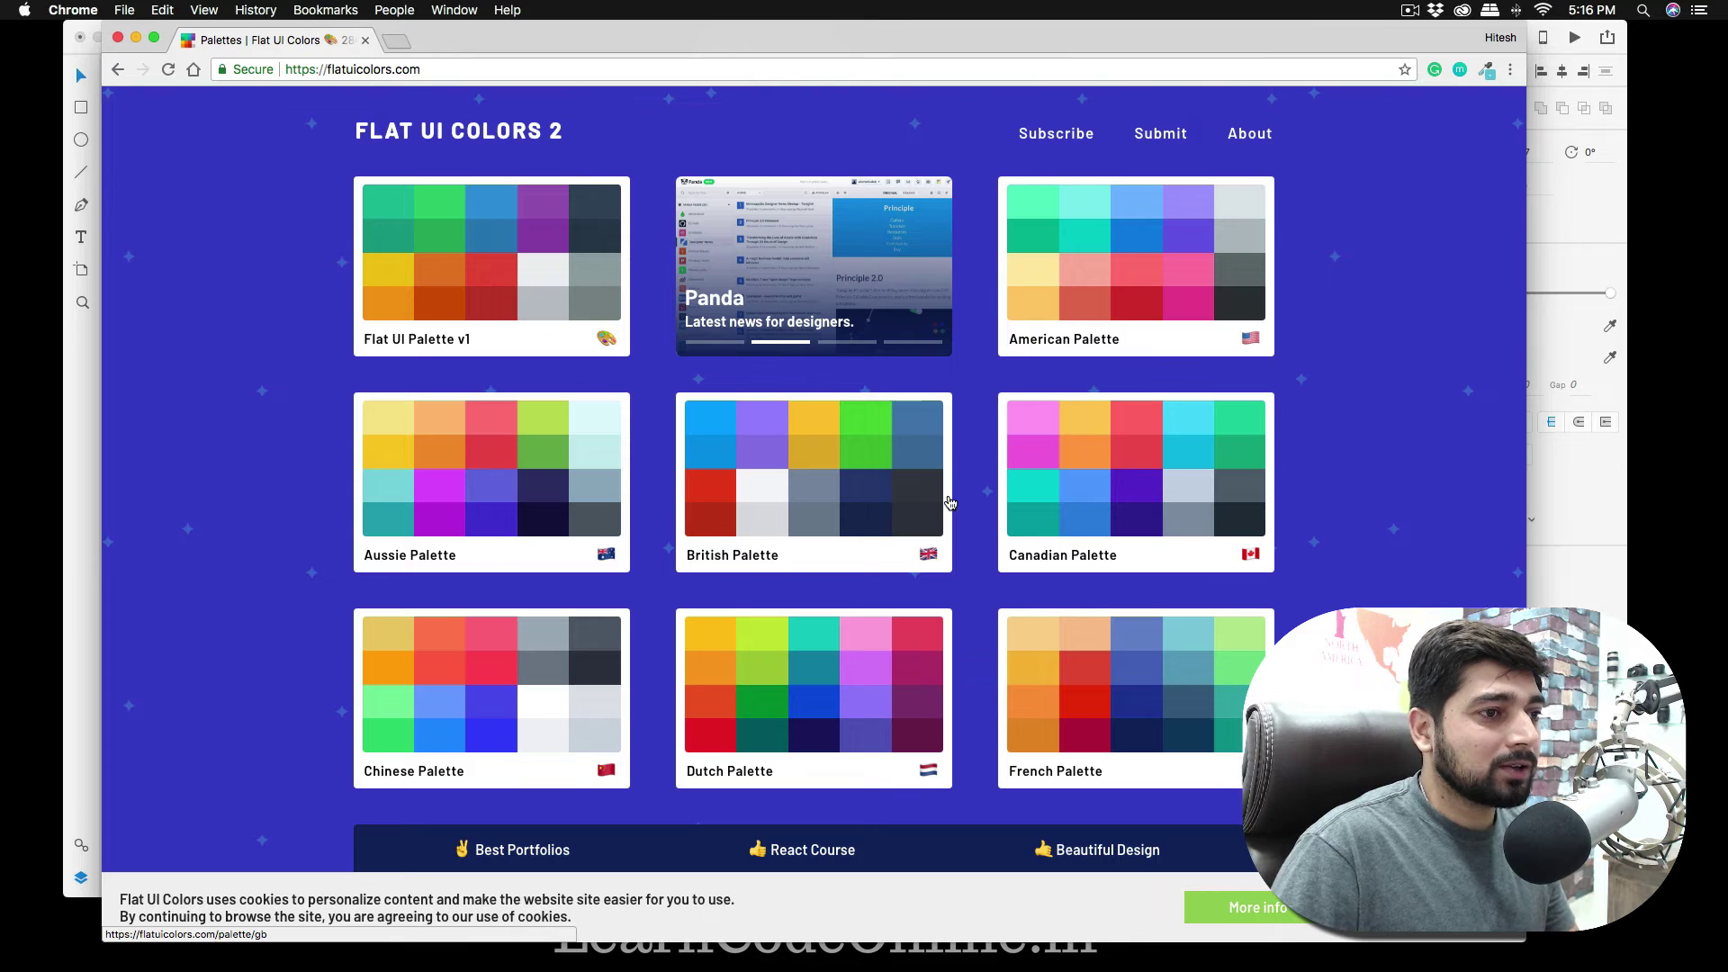
click(1184, 483)
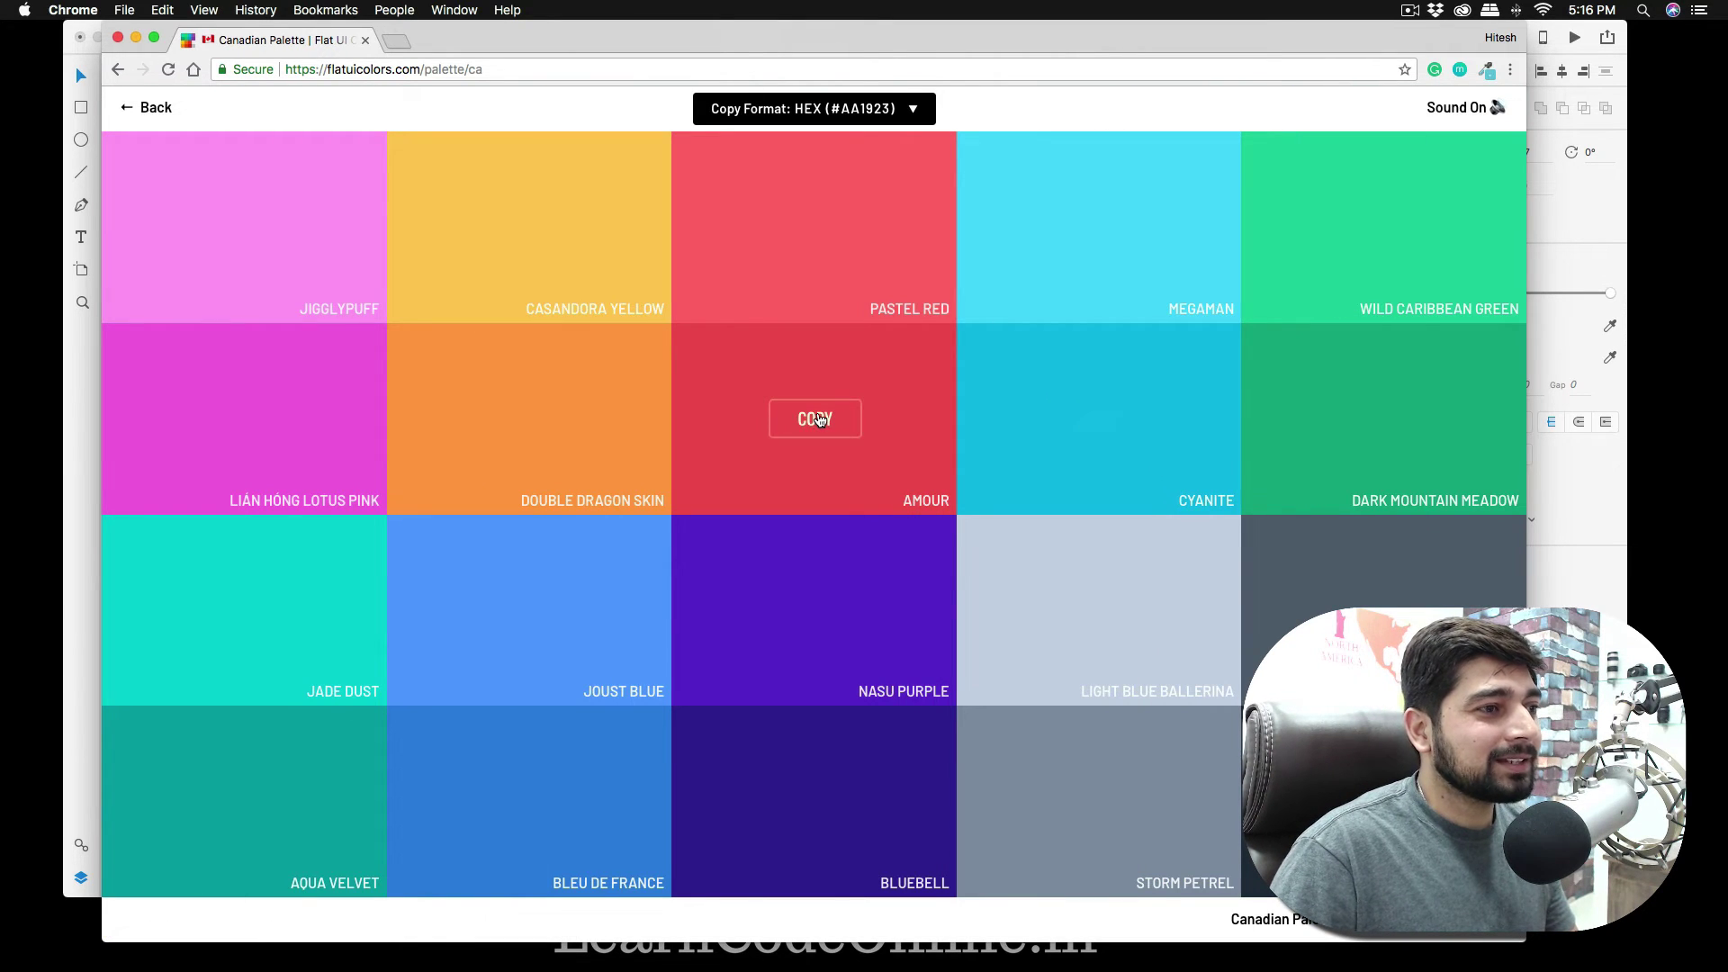
click(817, 418)
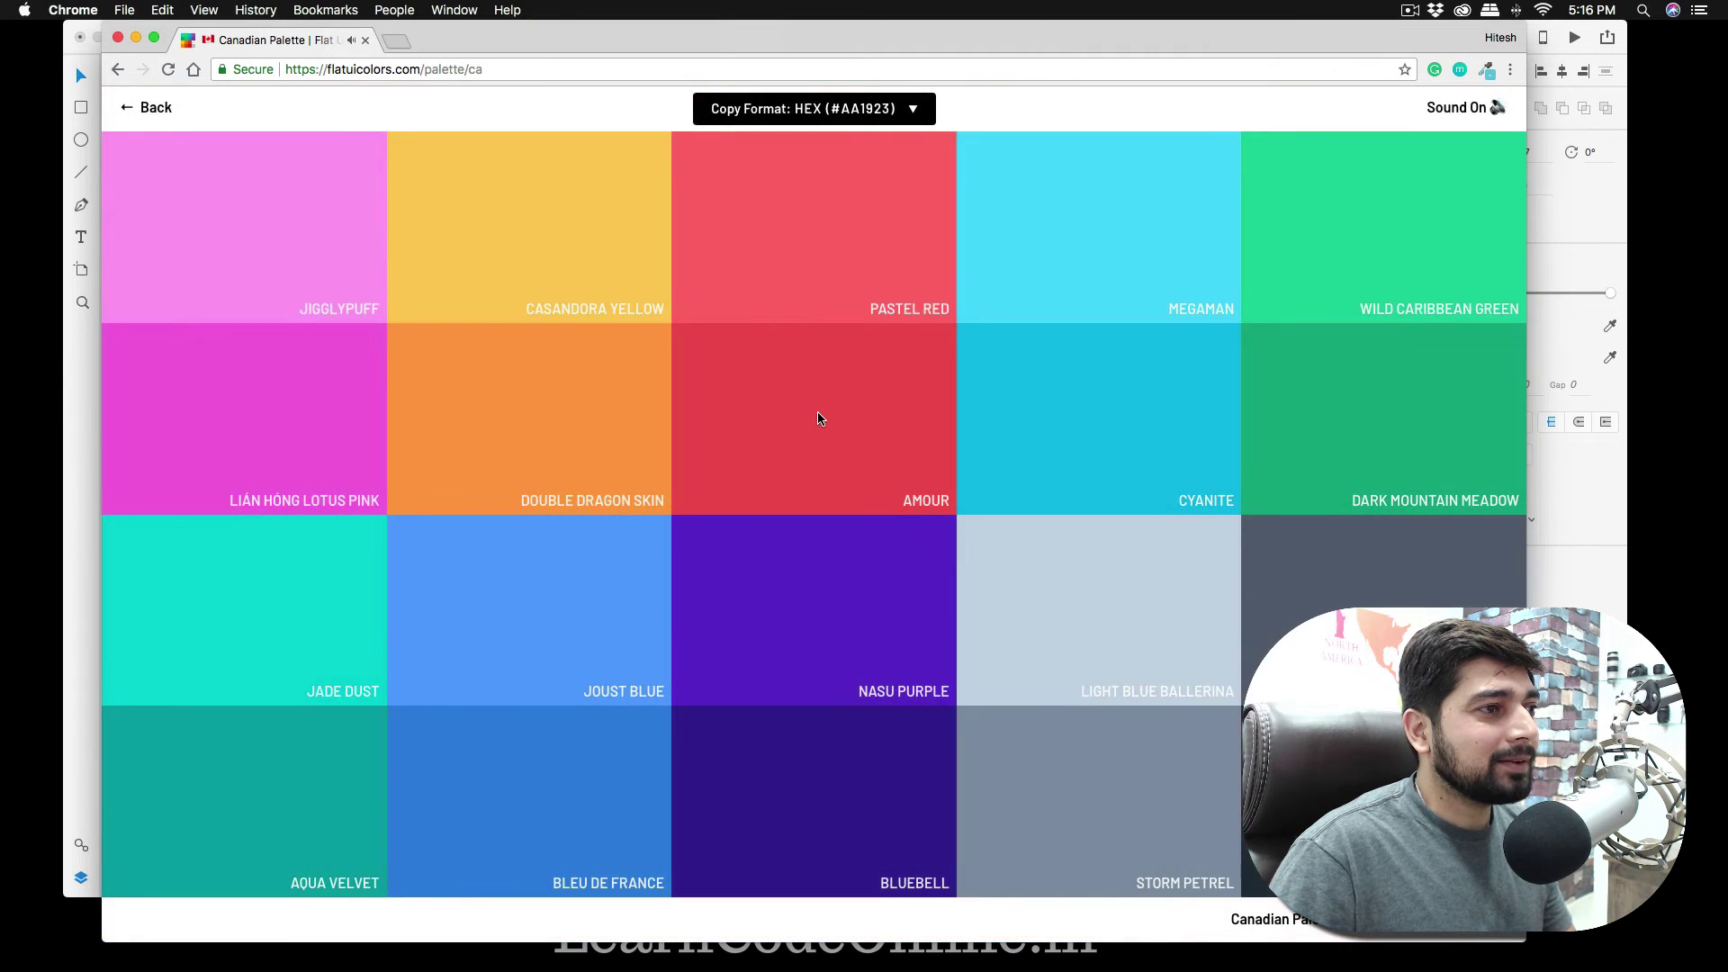
- Switch back to Adobe XD and set the 25 ring's border colour to the copied red #EE5253
key(ctrl+Up)
click(1228, 710)
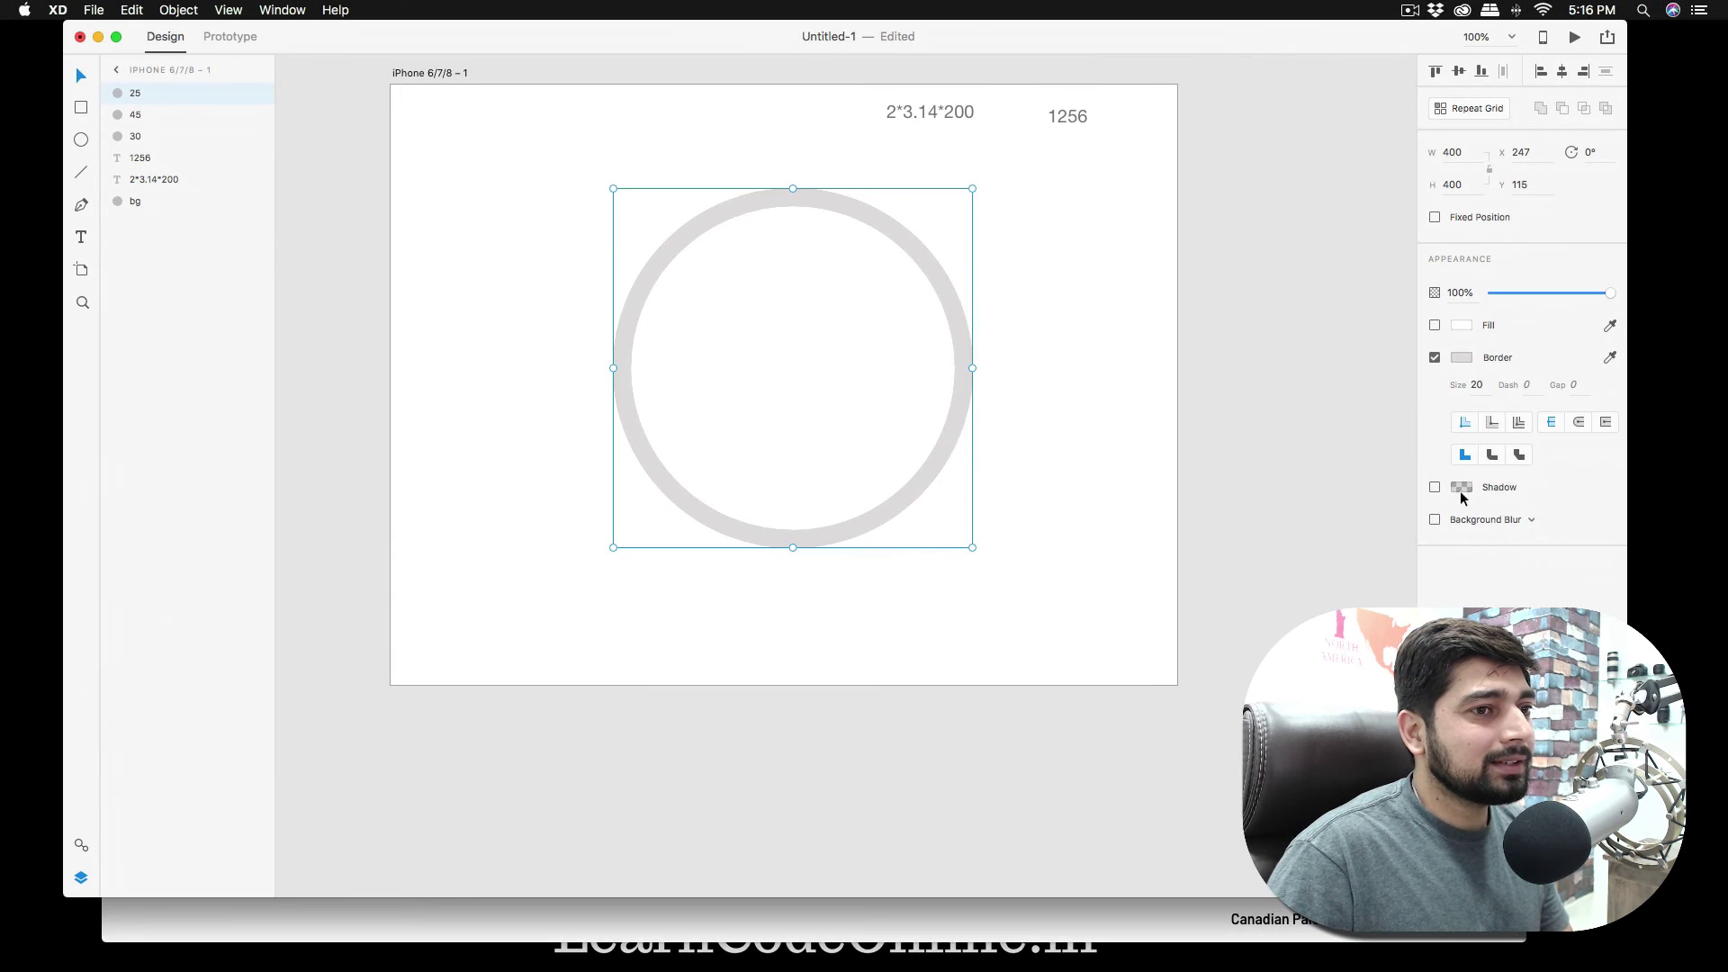
click(1461, 357)
key(super+v)
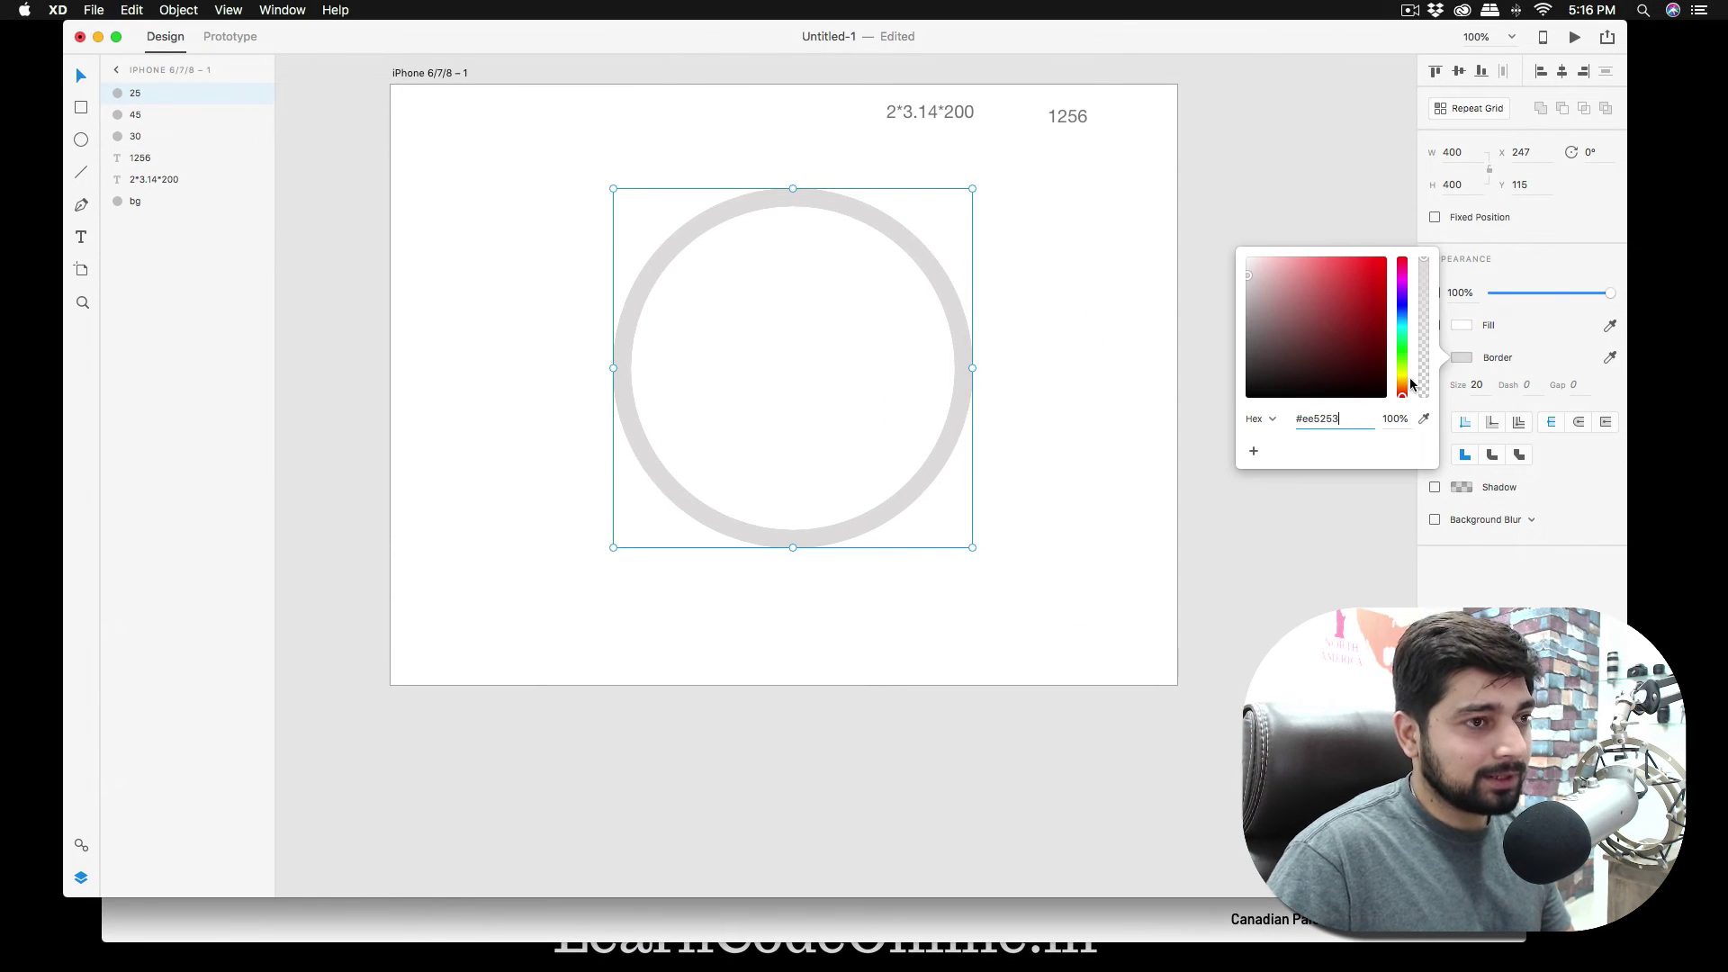
key(Return)
- Copy Double Dragon Skin from the Canadian Palette in Chrome and set the 45 ring's border colour to #FF9F43 in Adobe XD
key(ctrl+Left)
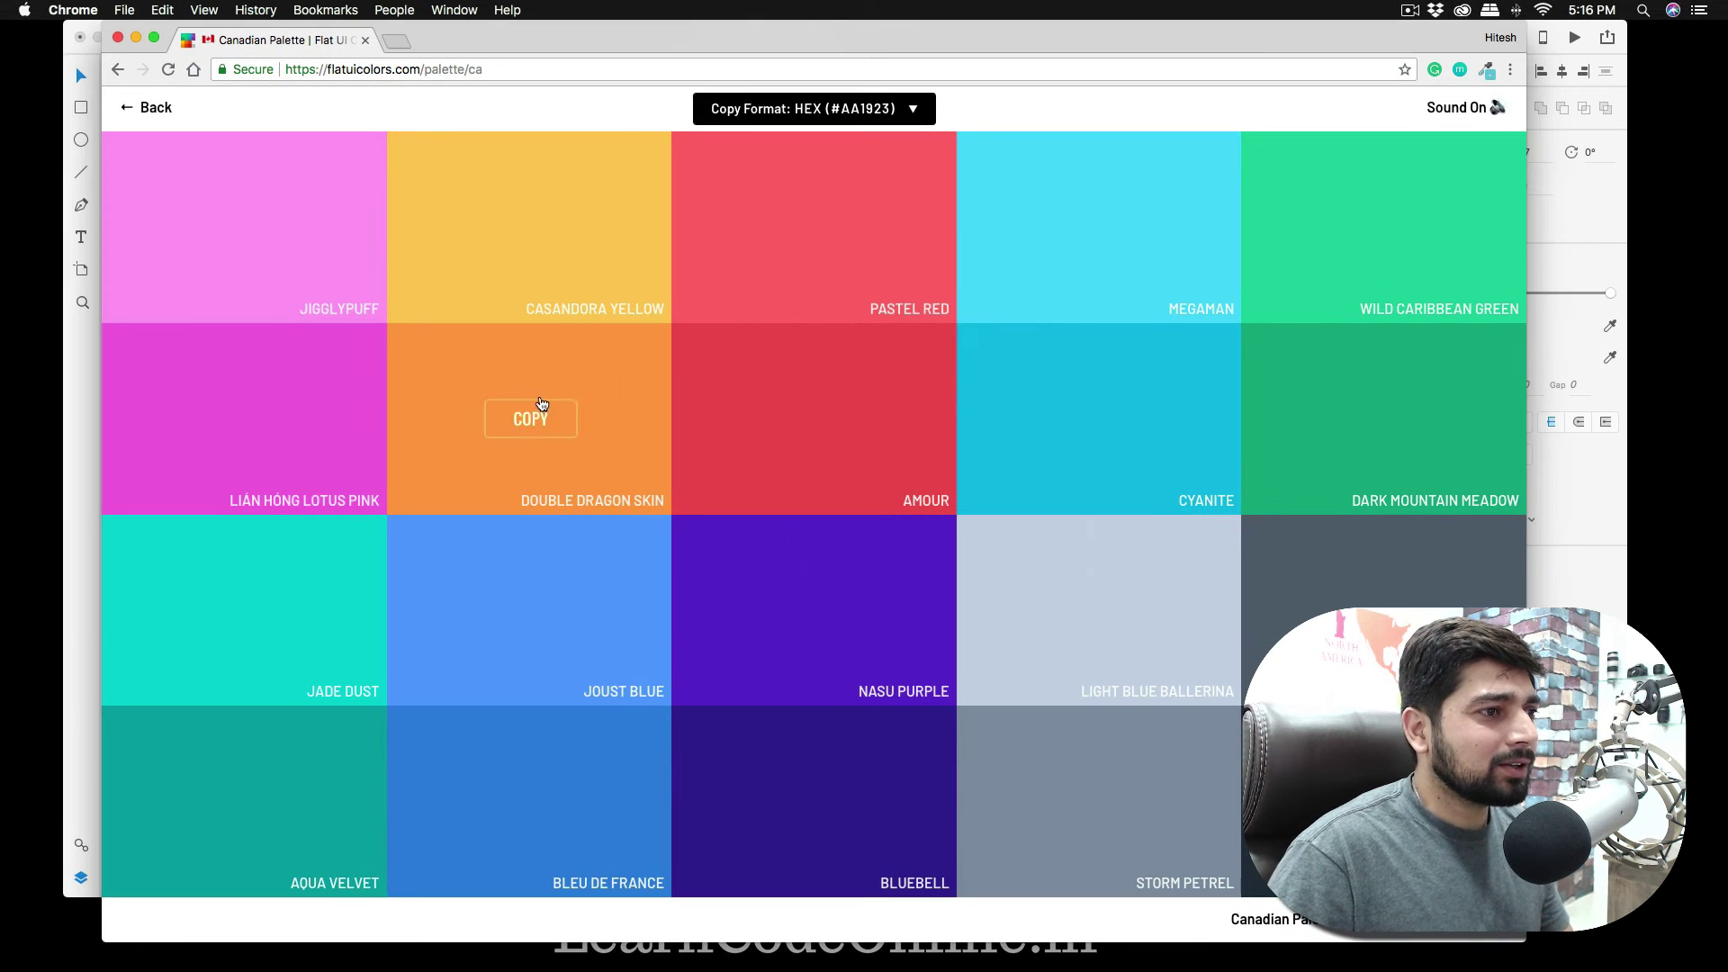
click(547, 410)
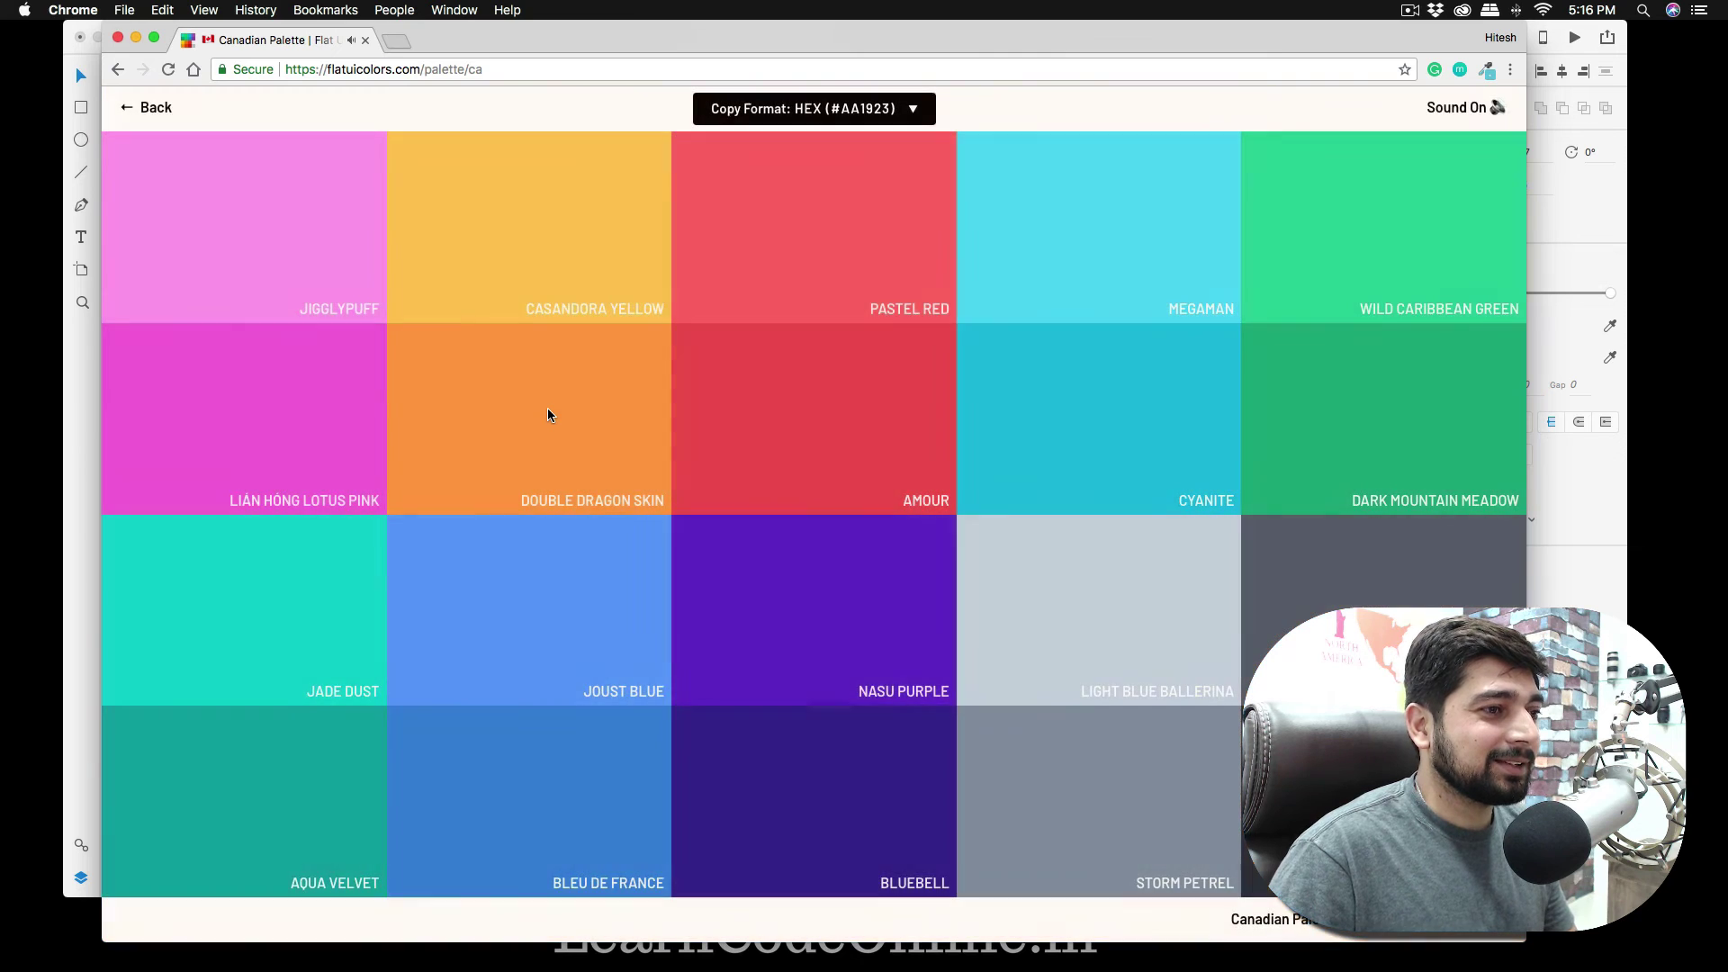
key(ctrl+Up)
click(1013, 636)
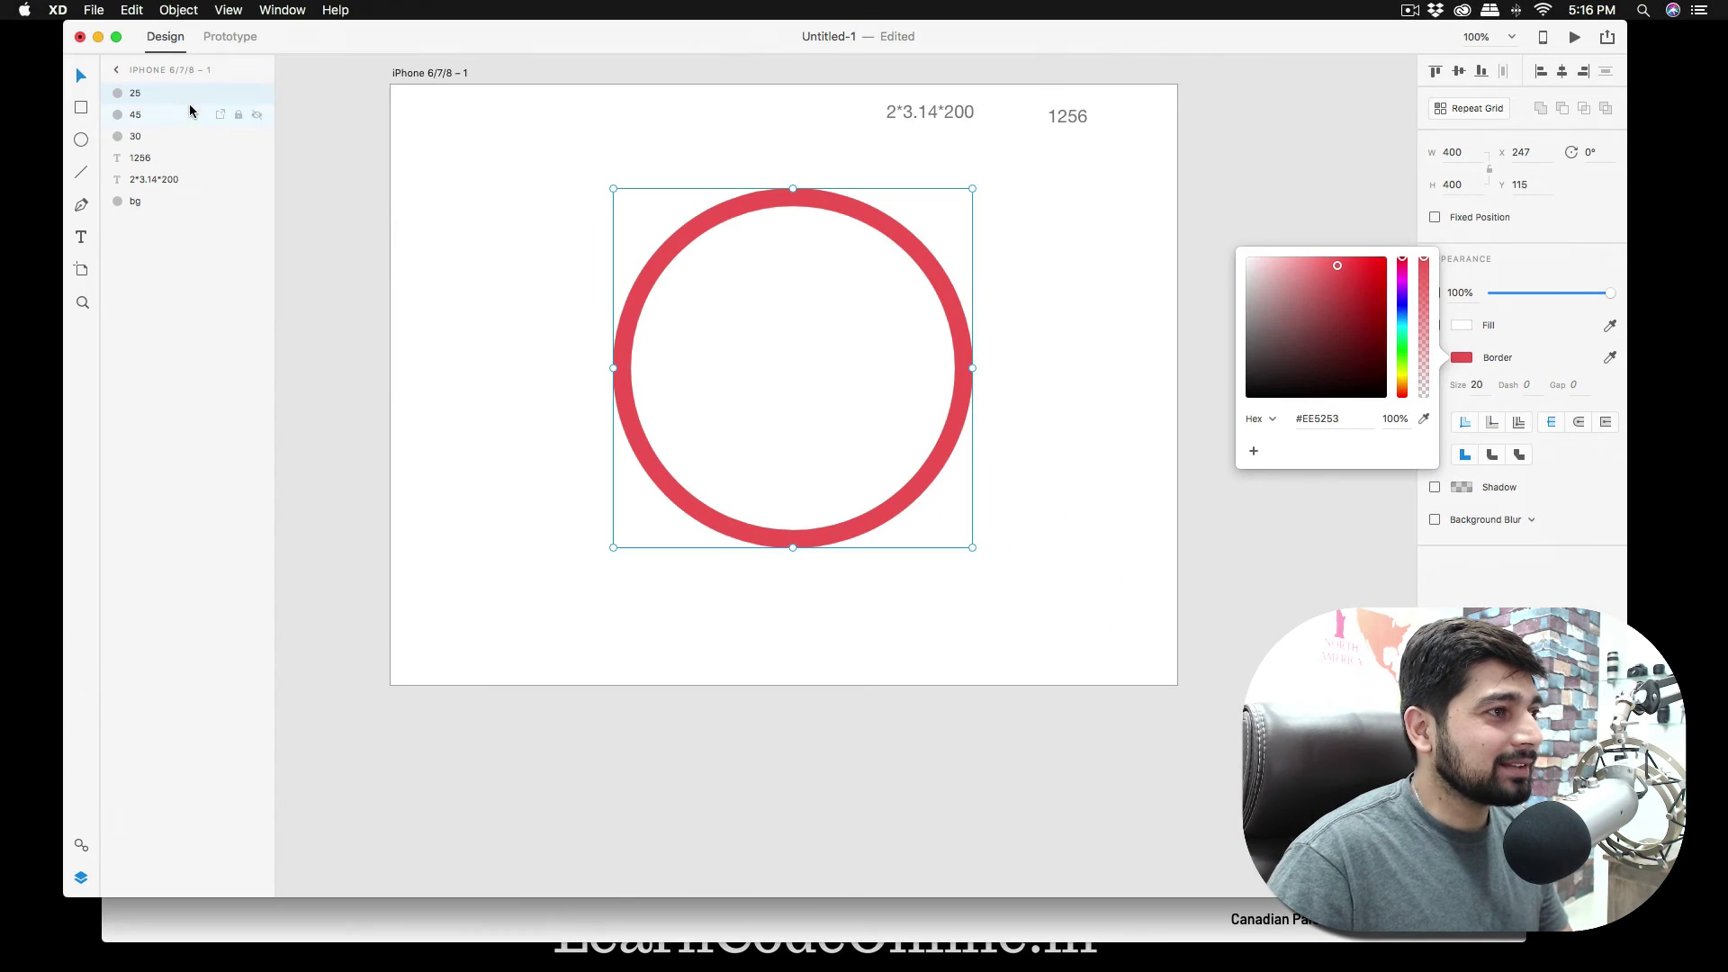
click(164, 116)
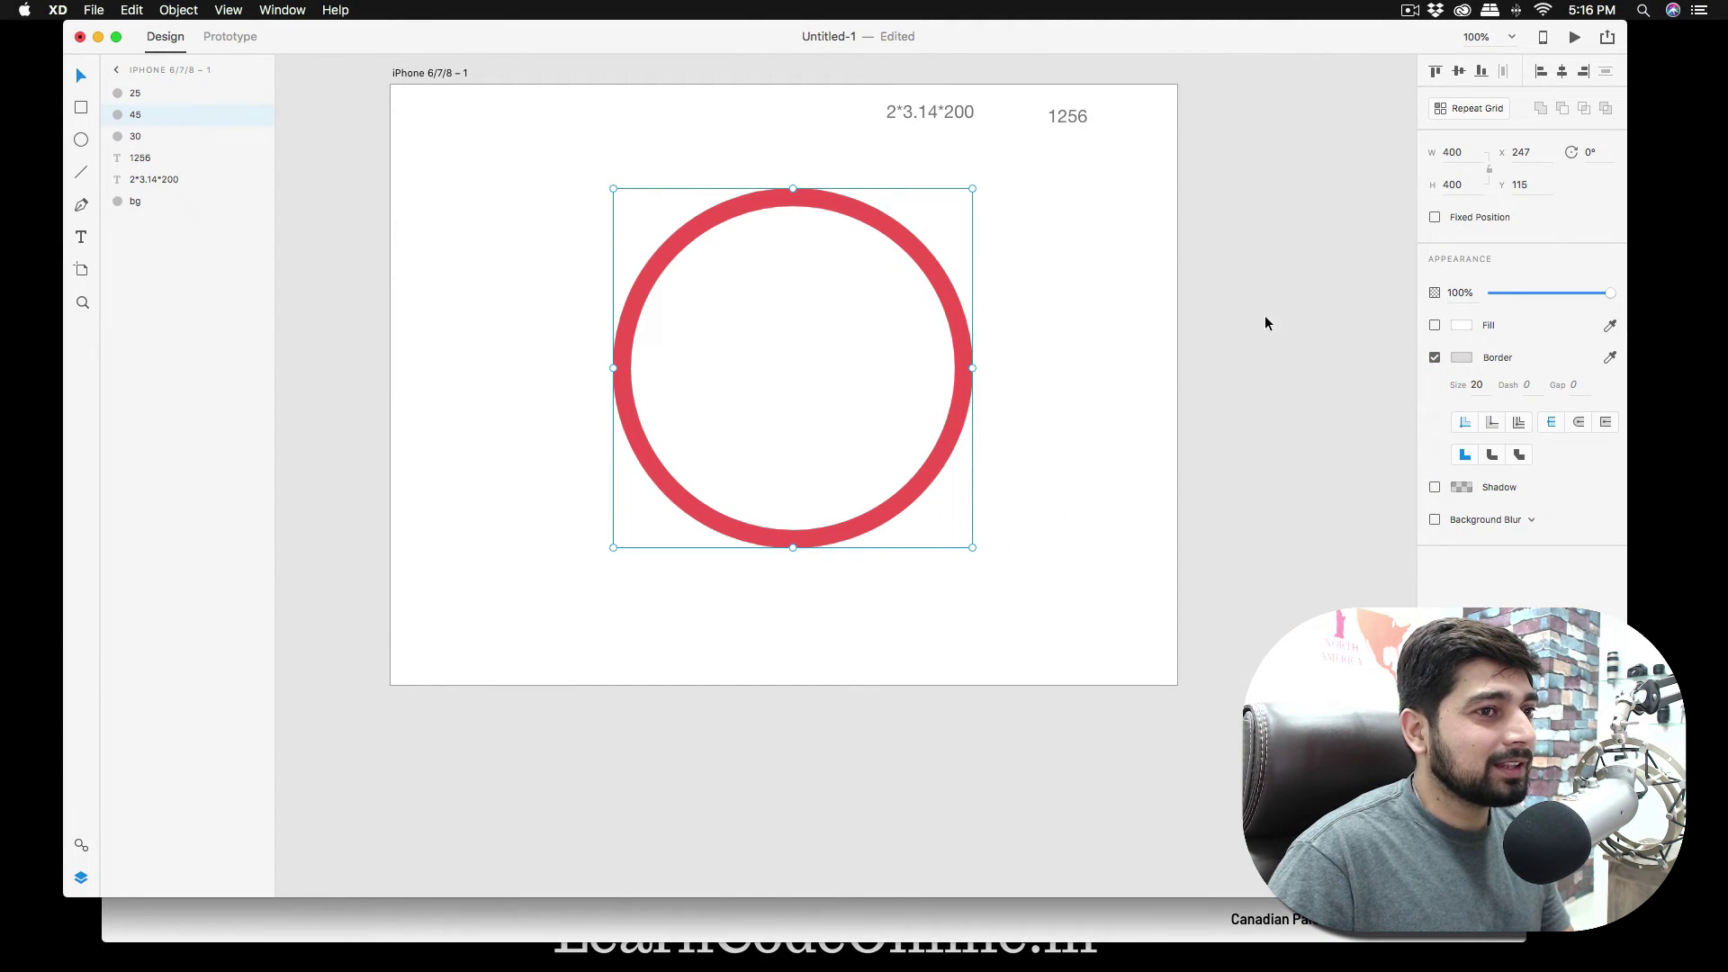
click(1462, 360)
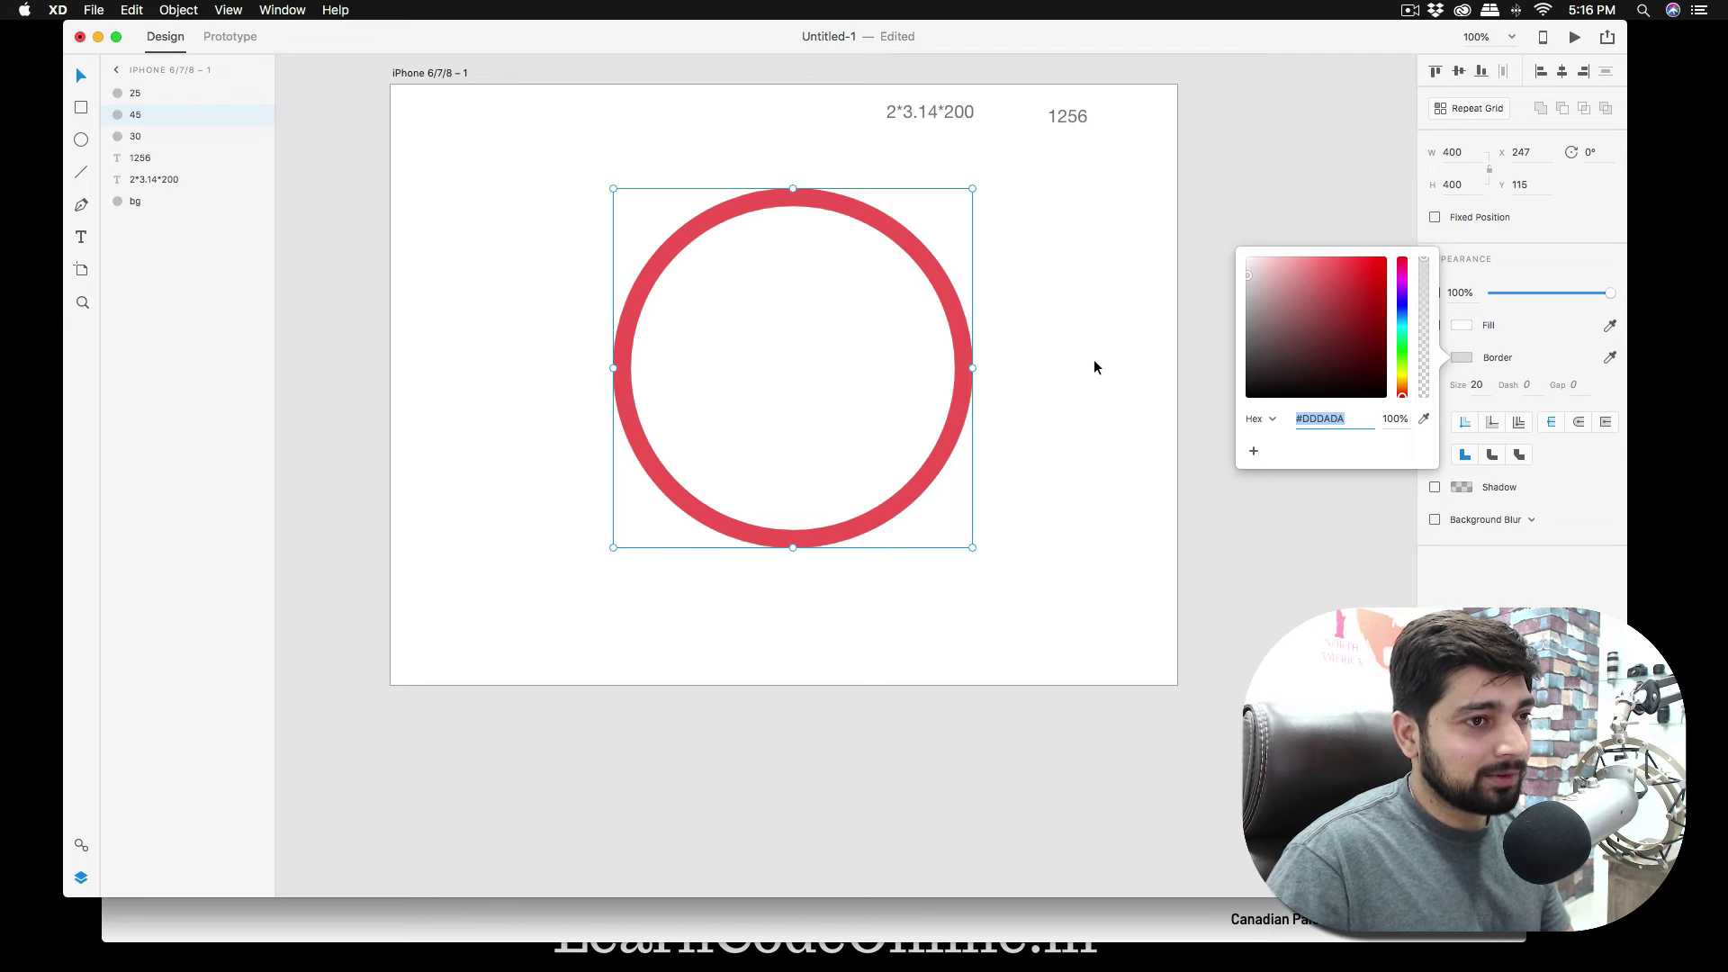
key(ctrl+v)
key(Return)
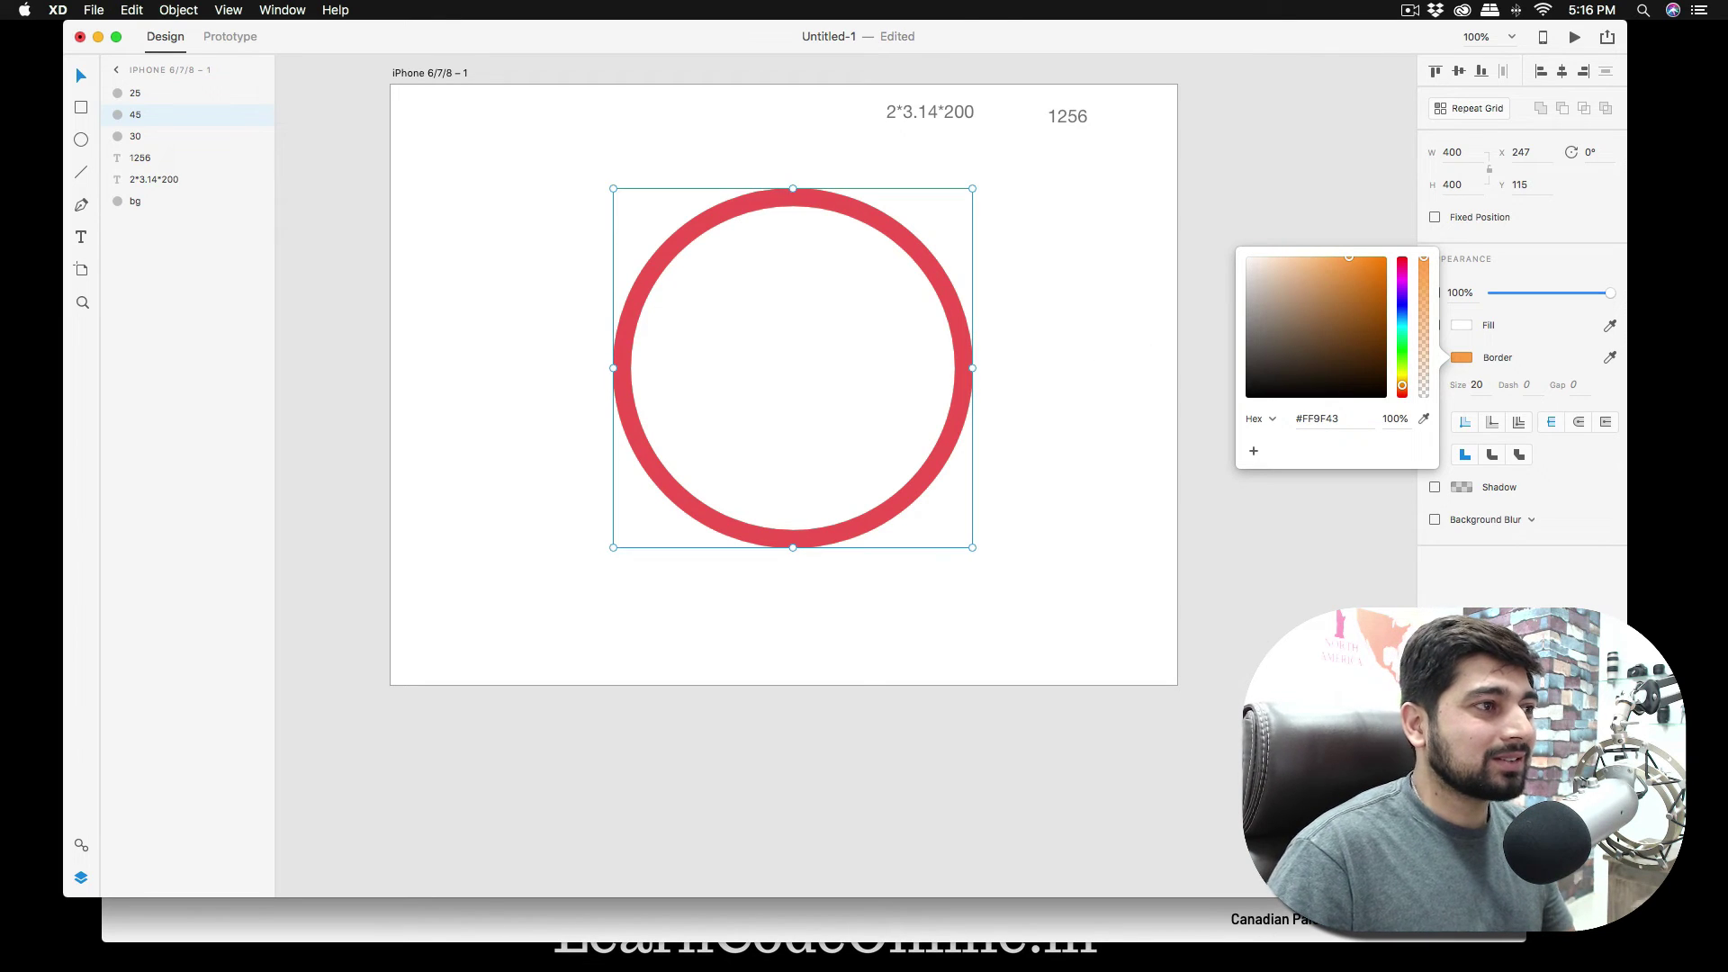
- Switch to Chrome and copy the Jade Dust colour from the Canadian Palette
key(ctrl+Up)
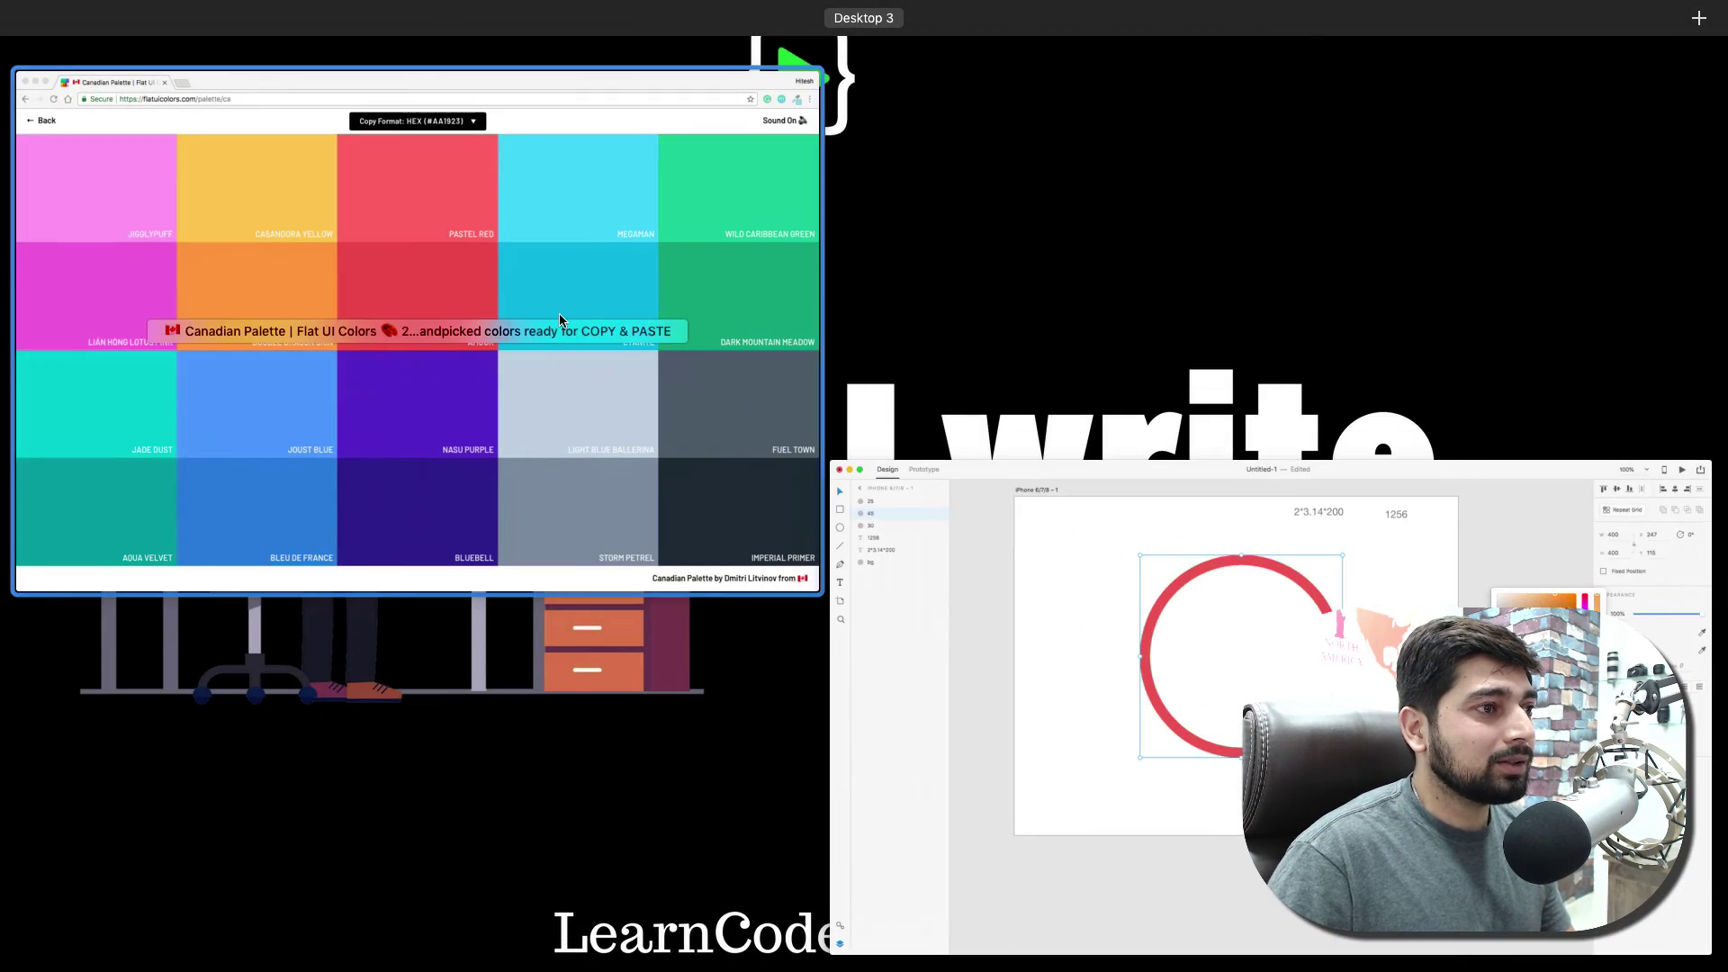
click(556, 364)
mouse_move(243, 463)
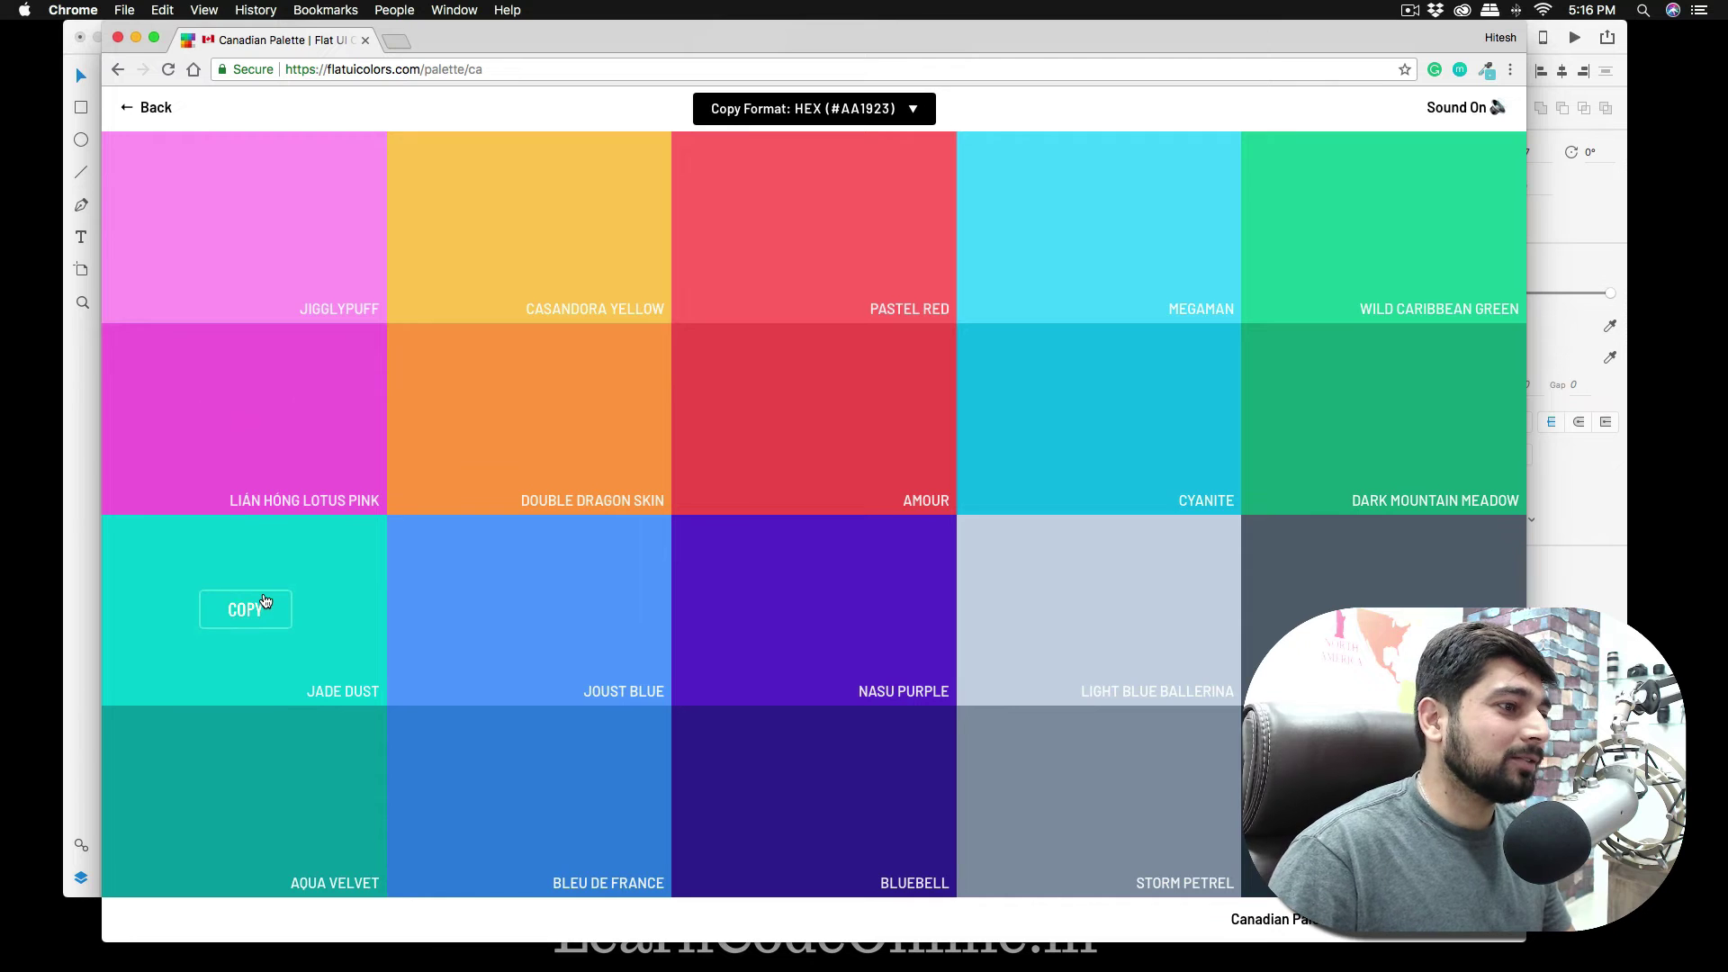
click(265, 599)
- Switch back to Adobe XD and set the 30 ring's border colour to the copied turquoise #00D2D3
key(ctrl+Up)
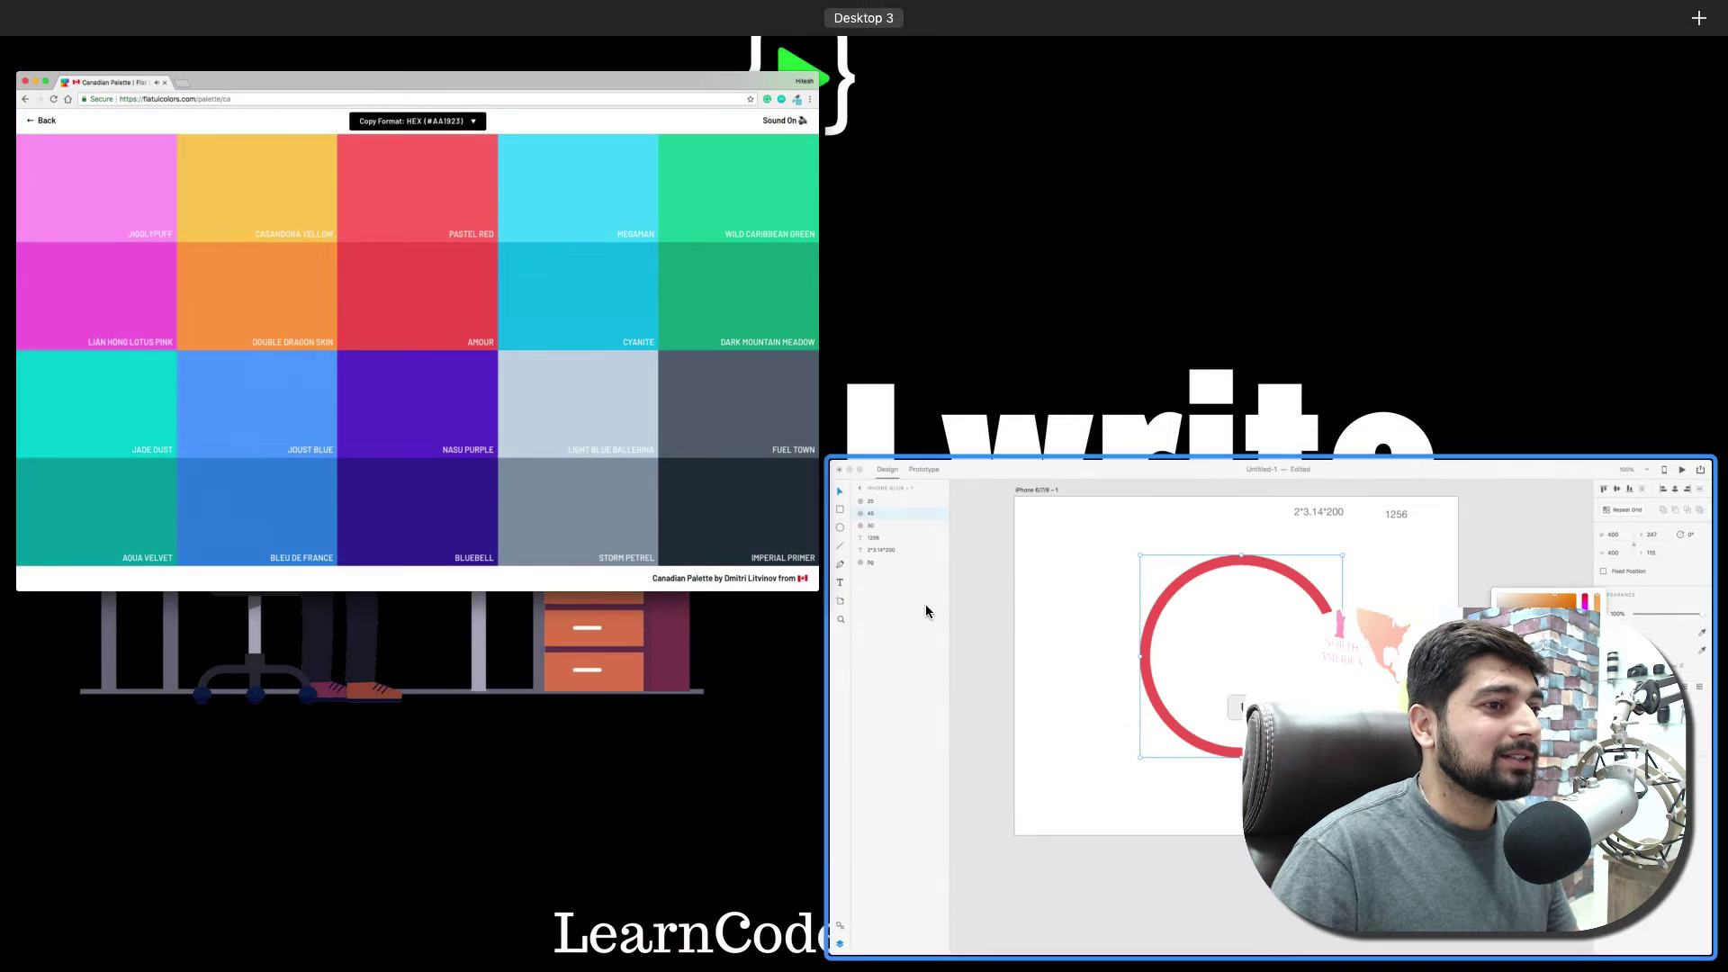
click(925, 603)
click(159, 132)
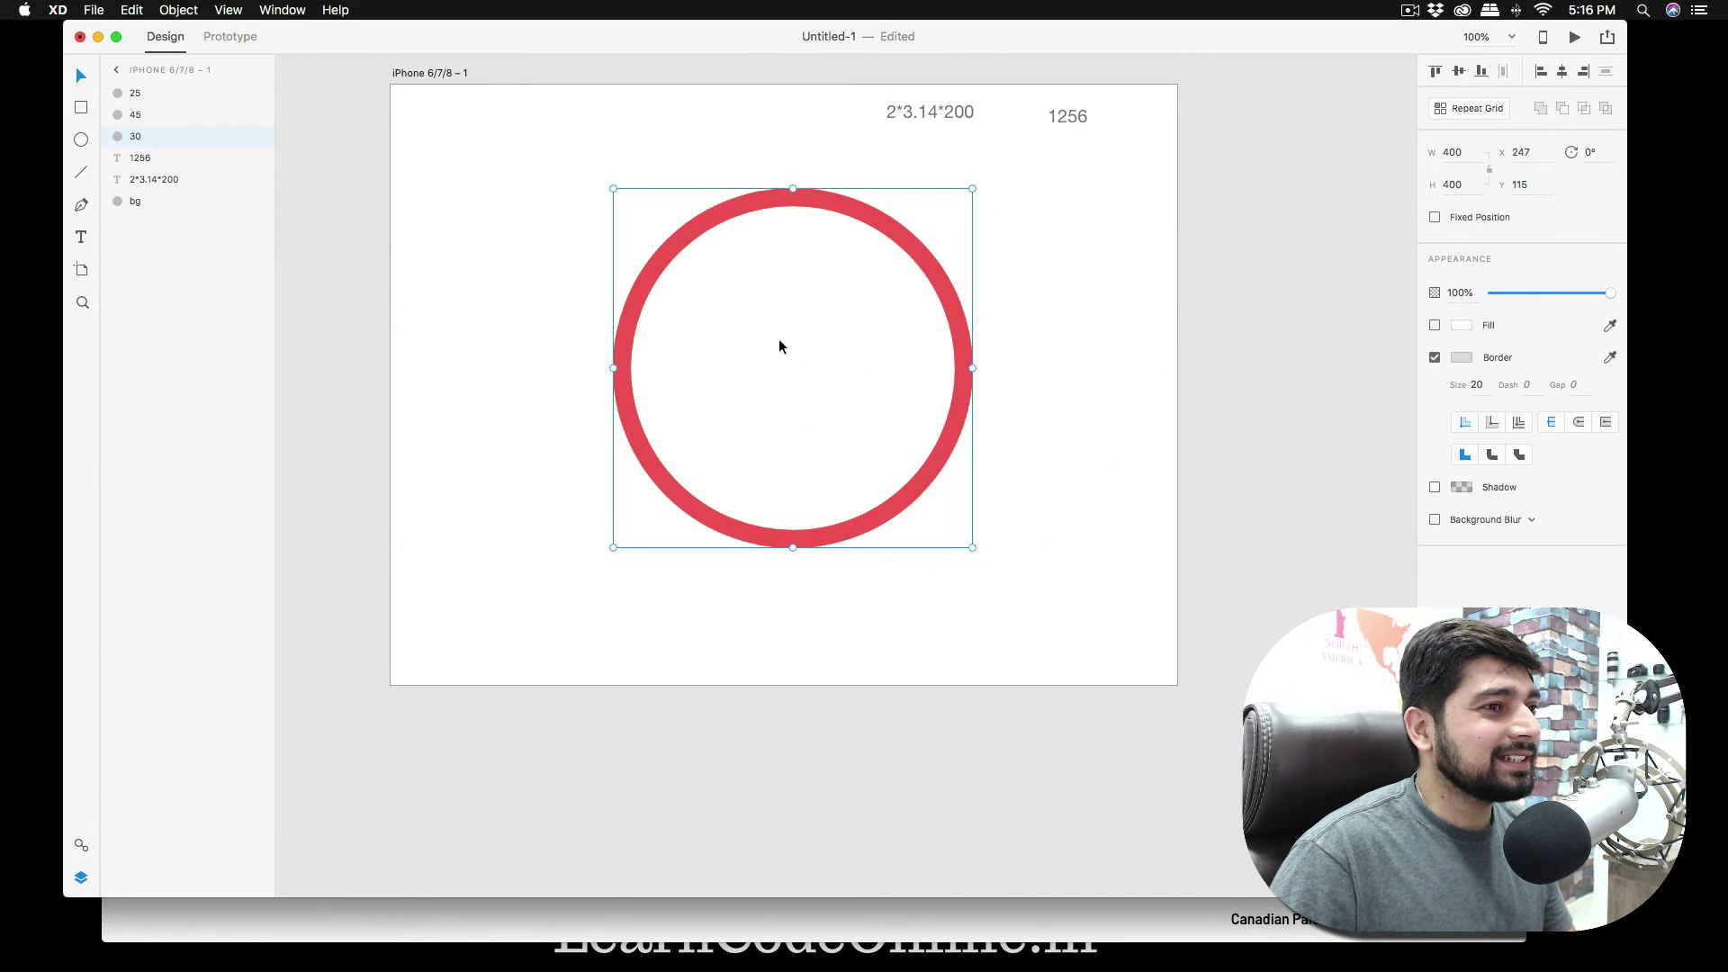
click(1462, 357)
click(1371, 415)
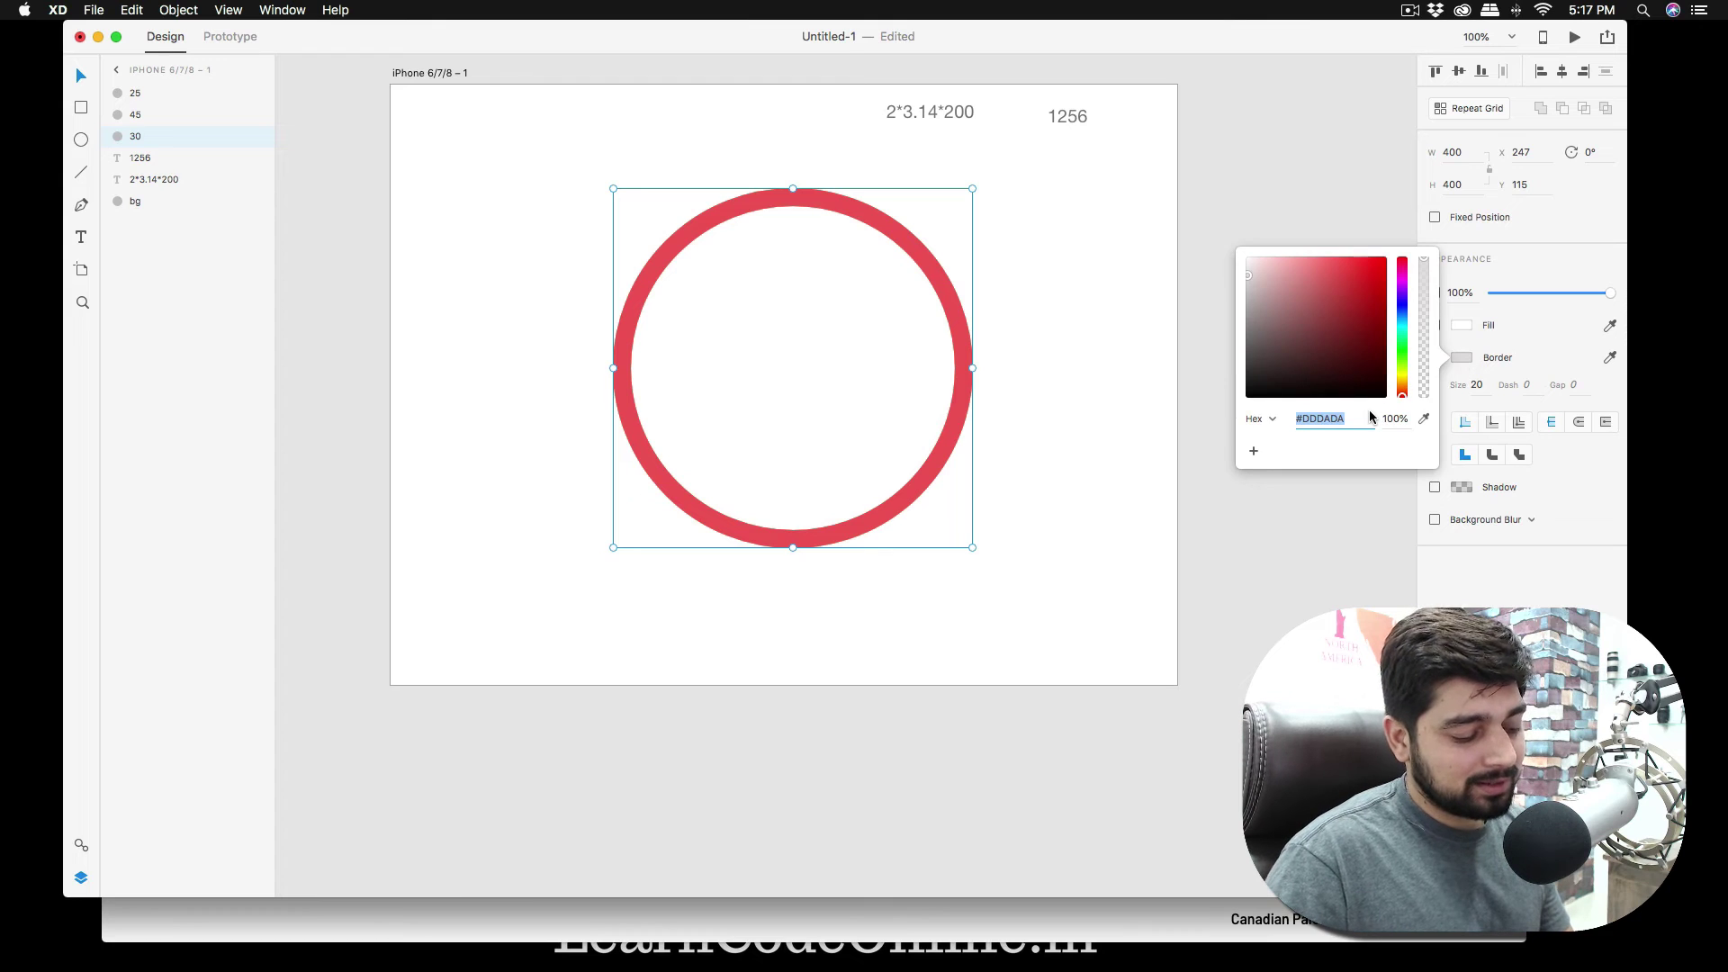
key(super+v)
key(Return)
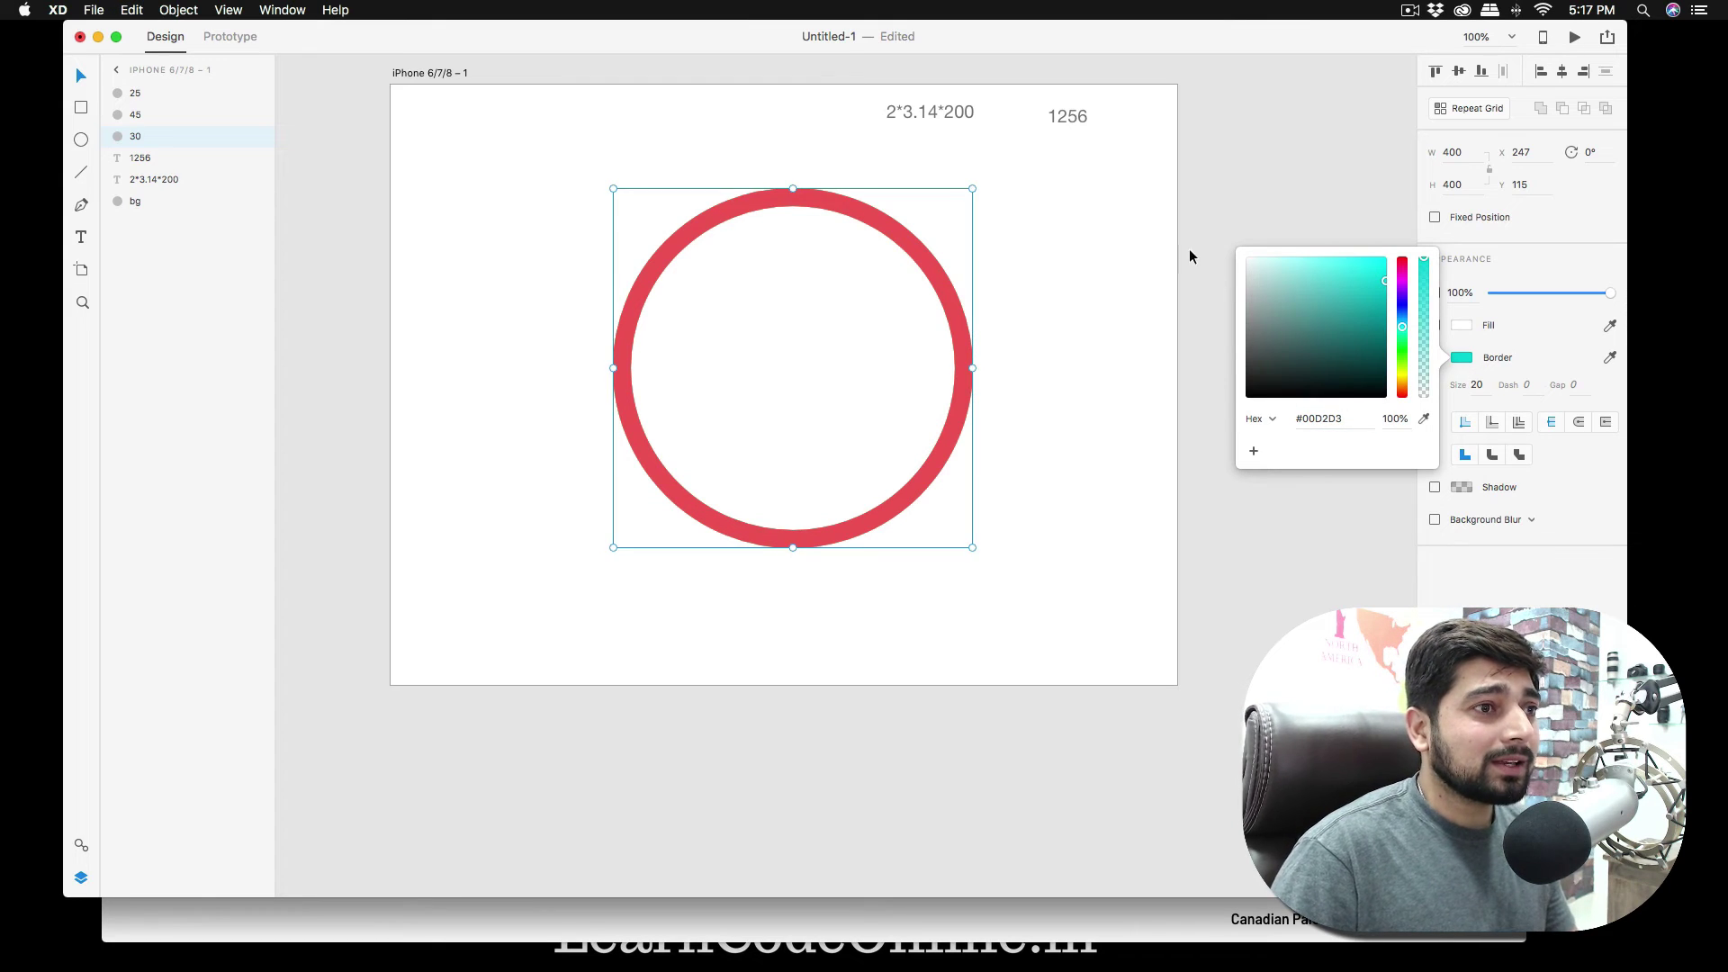
click(1147, 215)
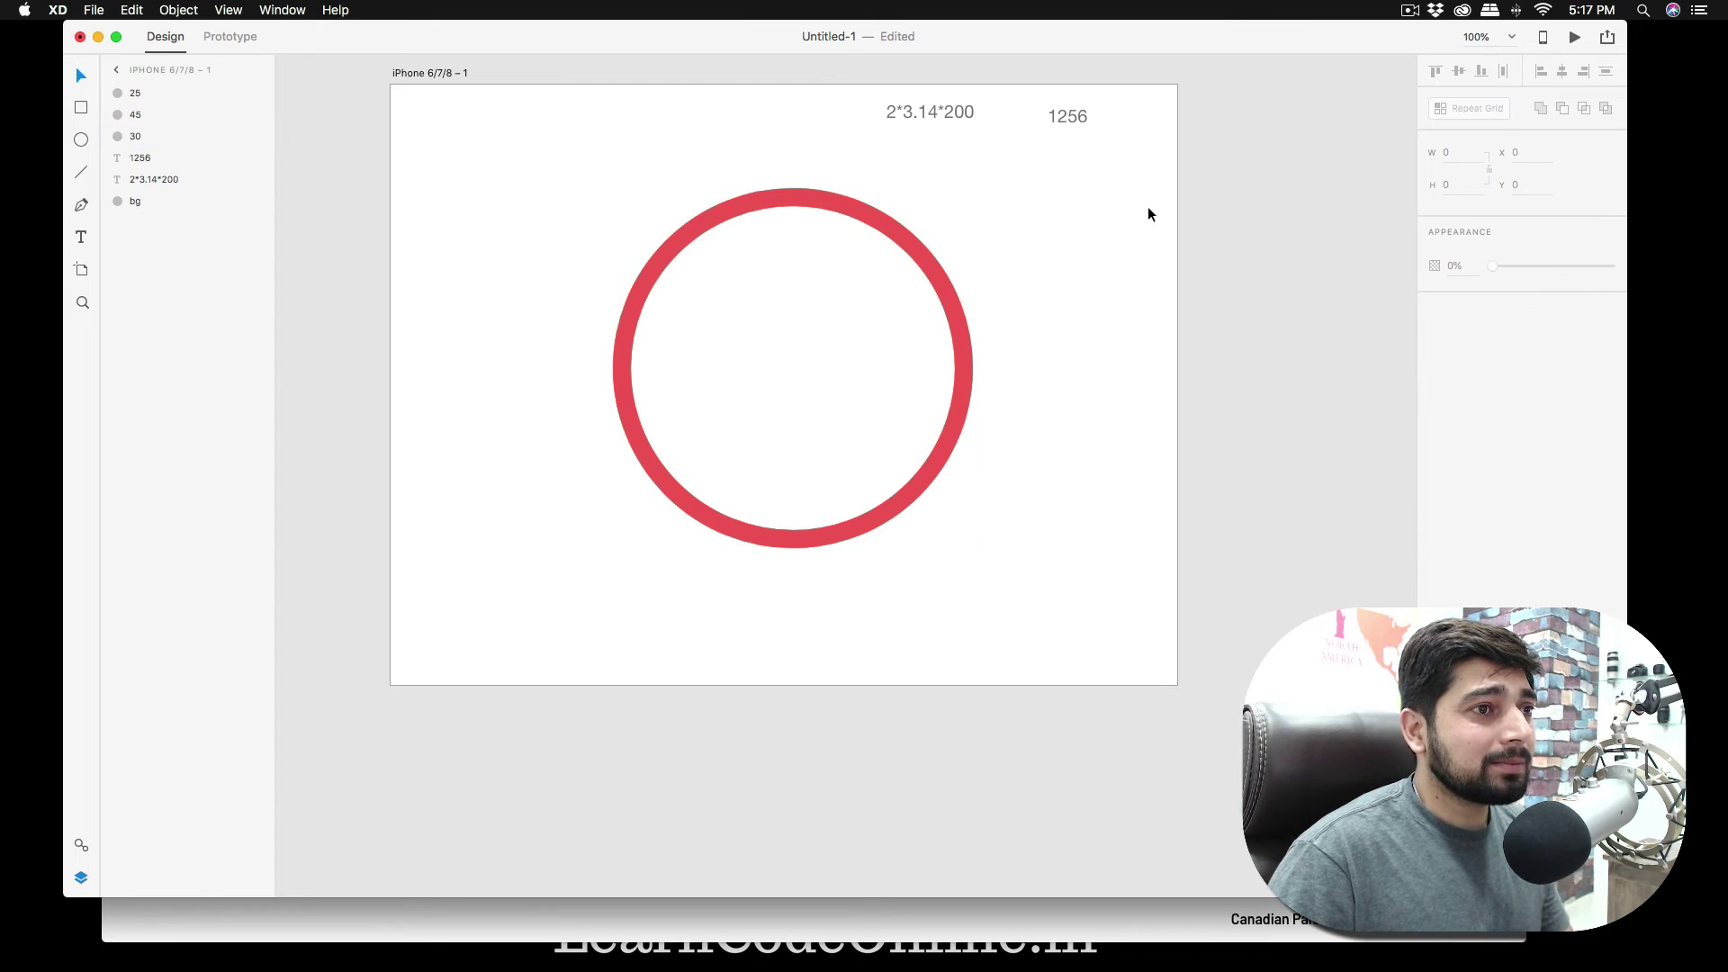
- Set the red 25 ring's border dash to 1256*.25 and its gap to 9999
click(817, 199)
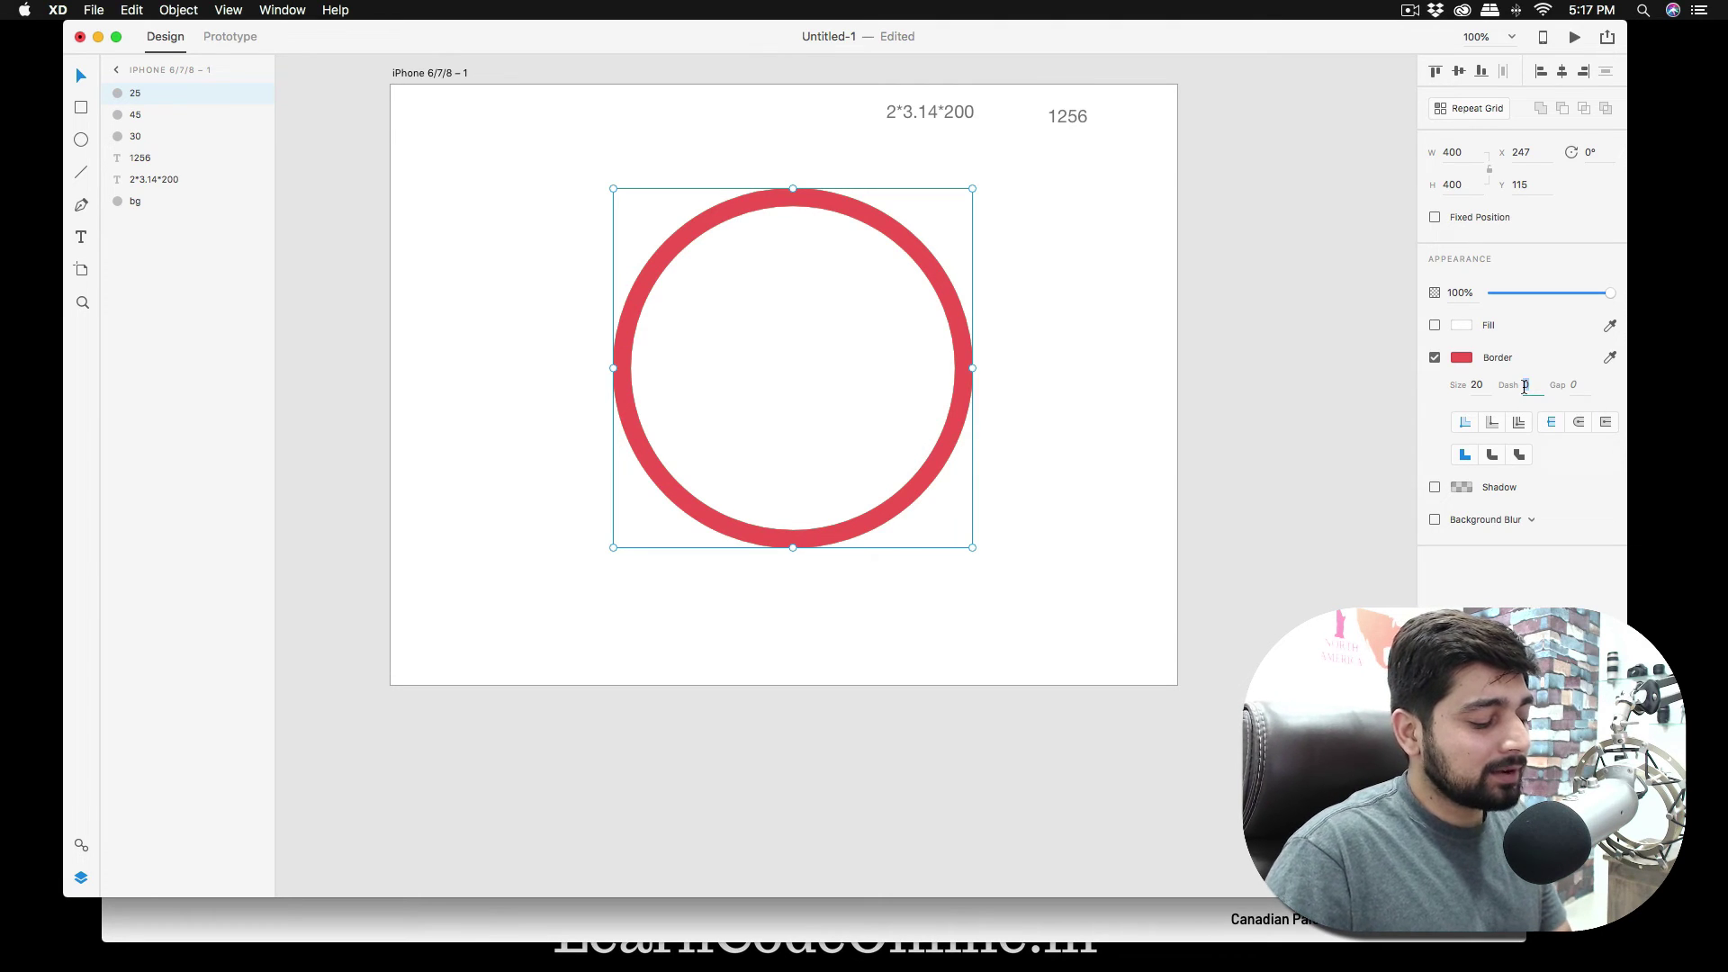
text(1256)
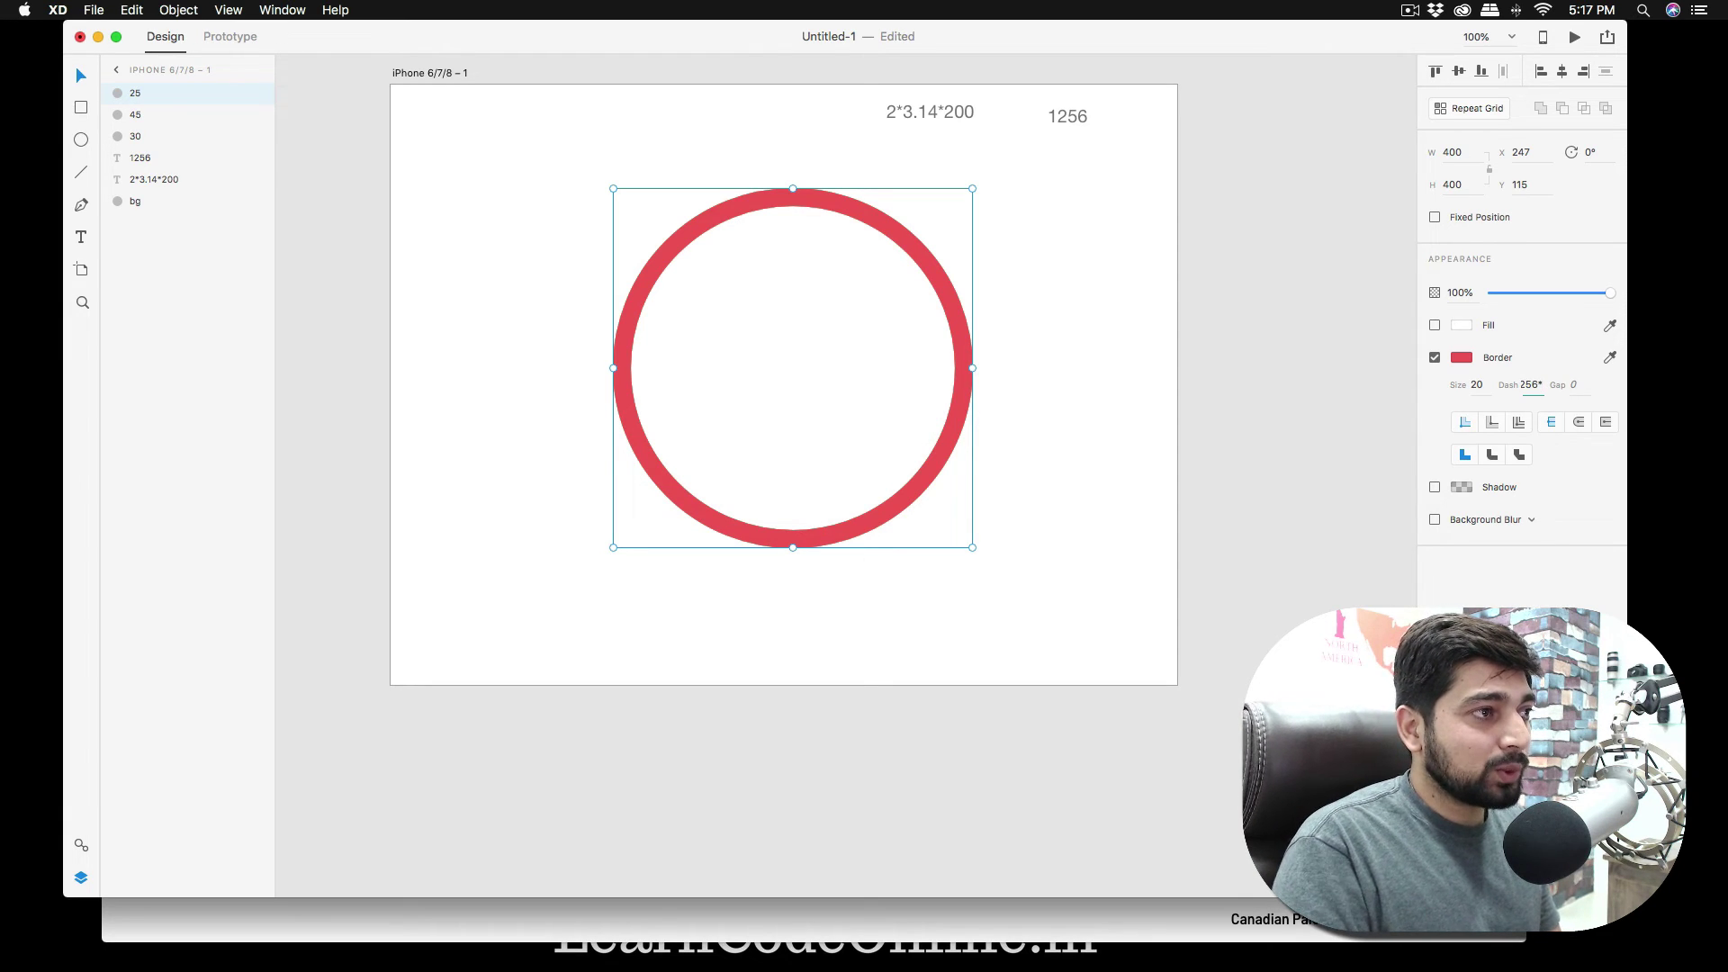
text(*)
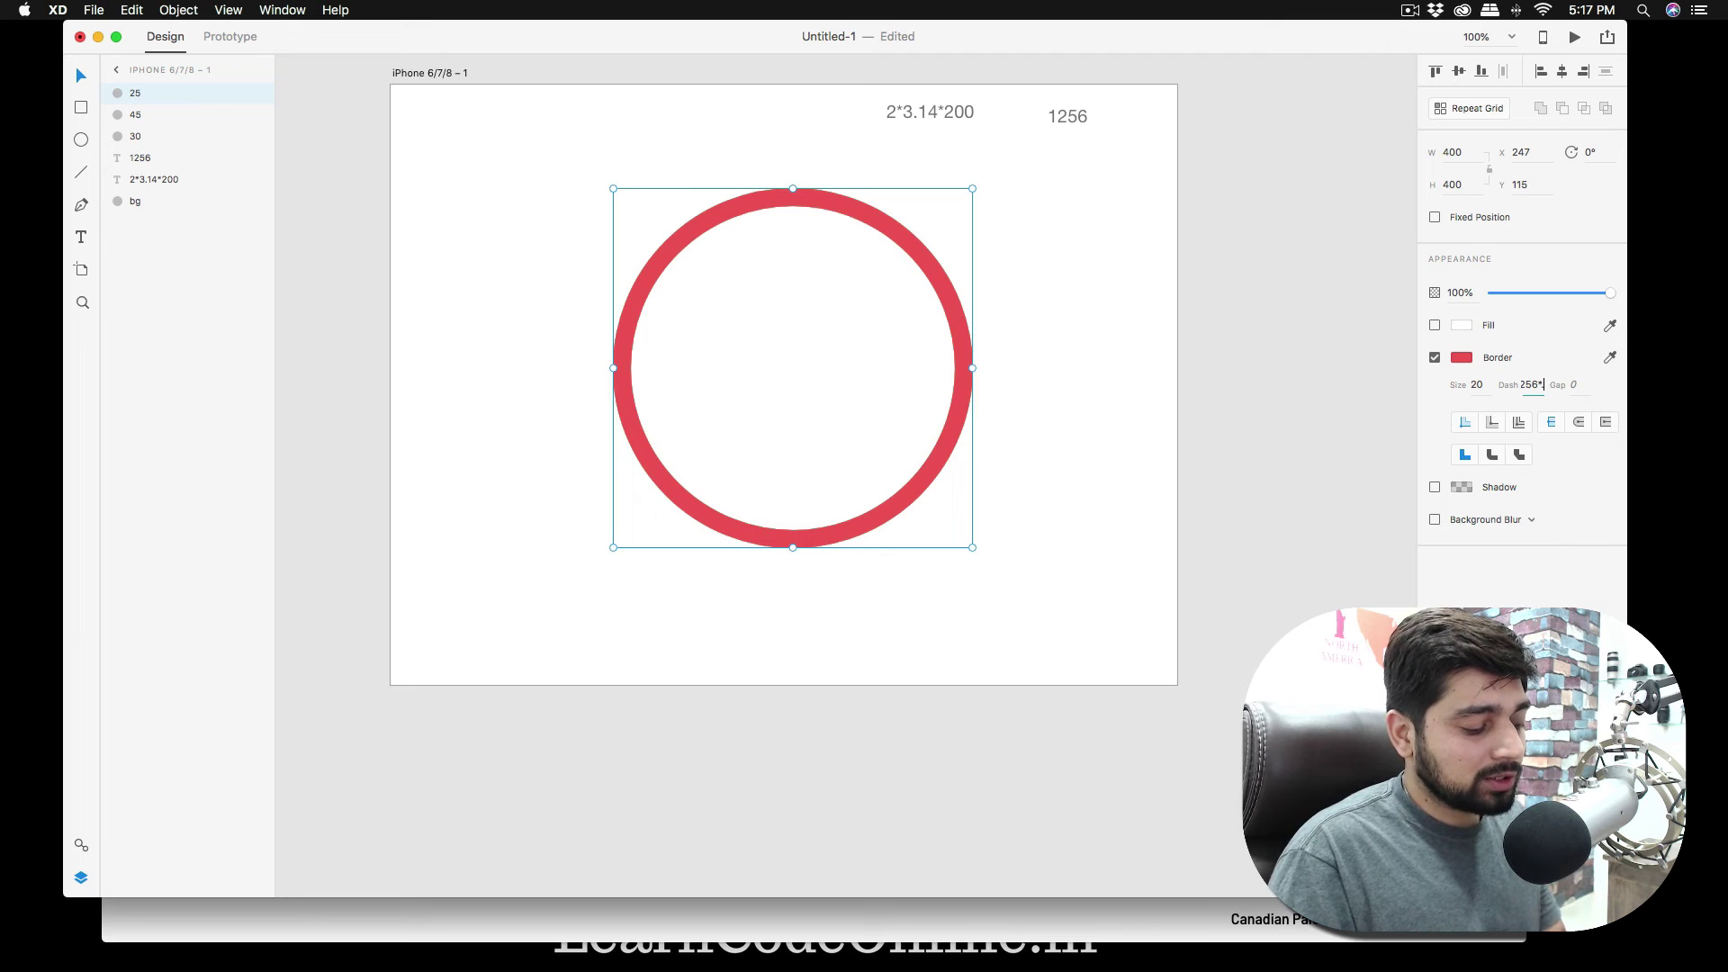
text(.25)
key(Return)
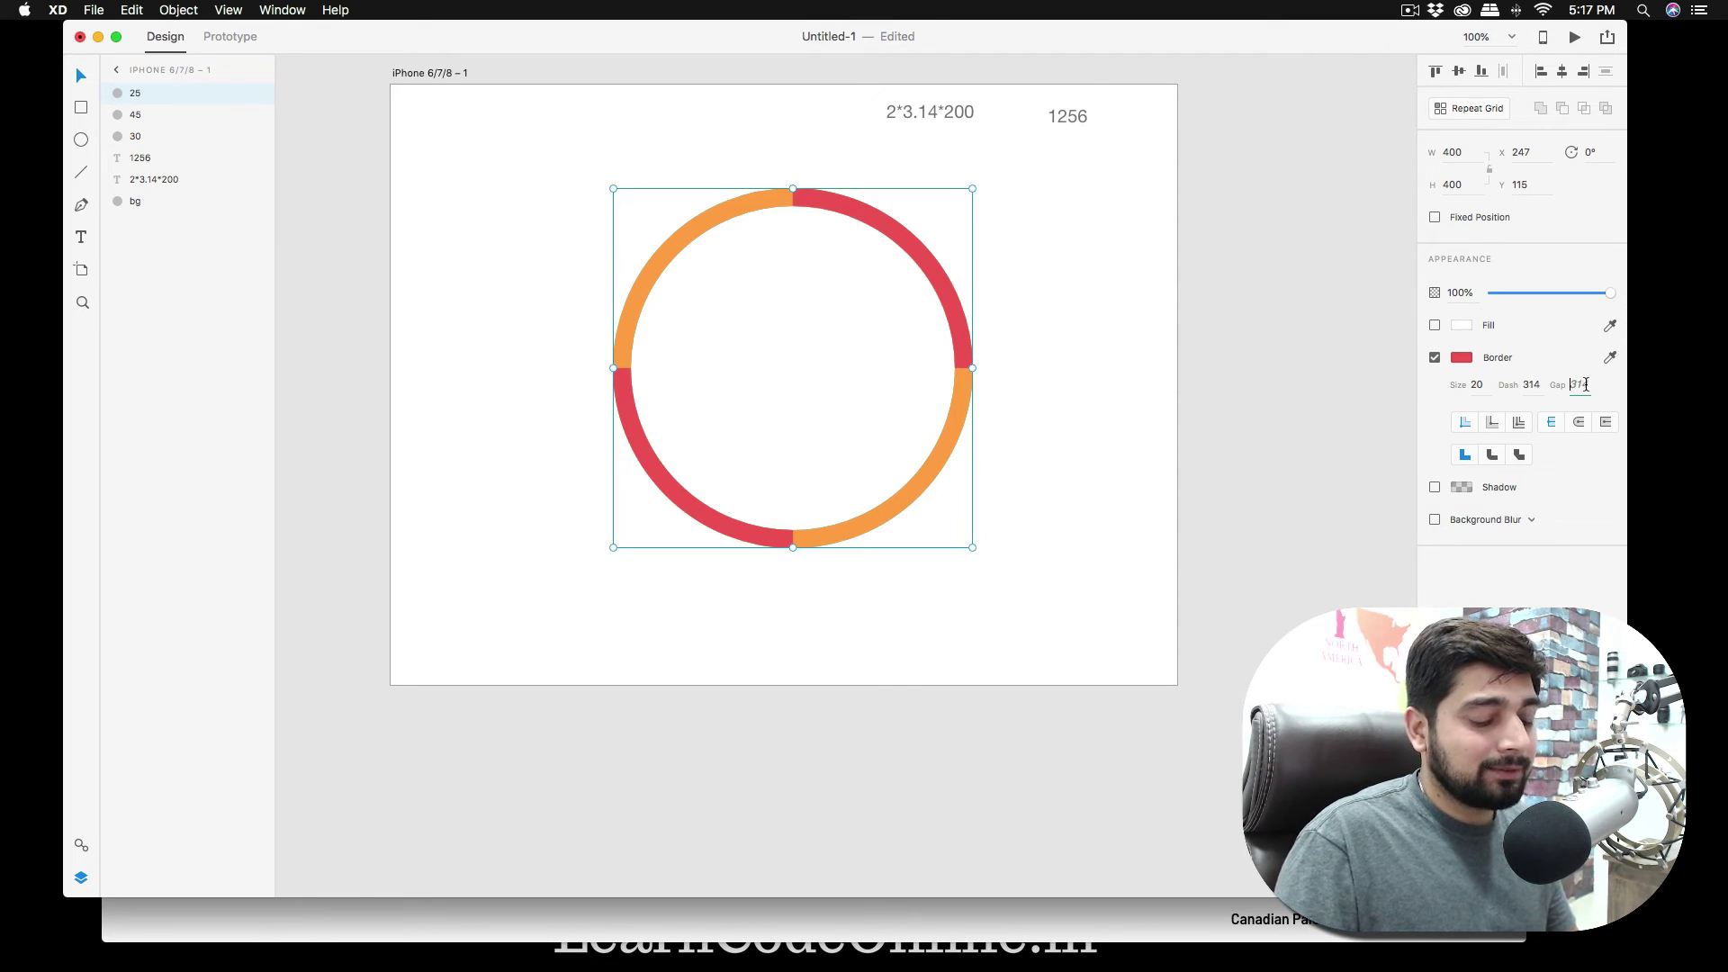
text(9999)
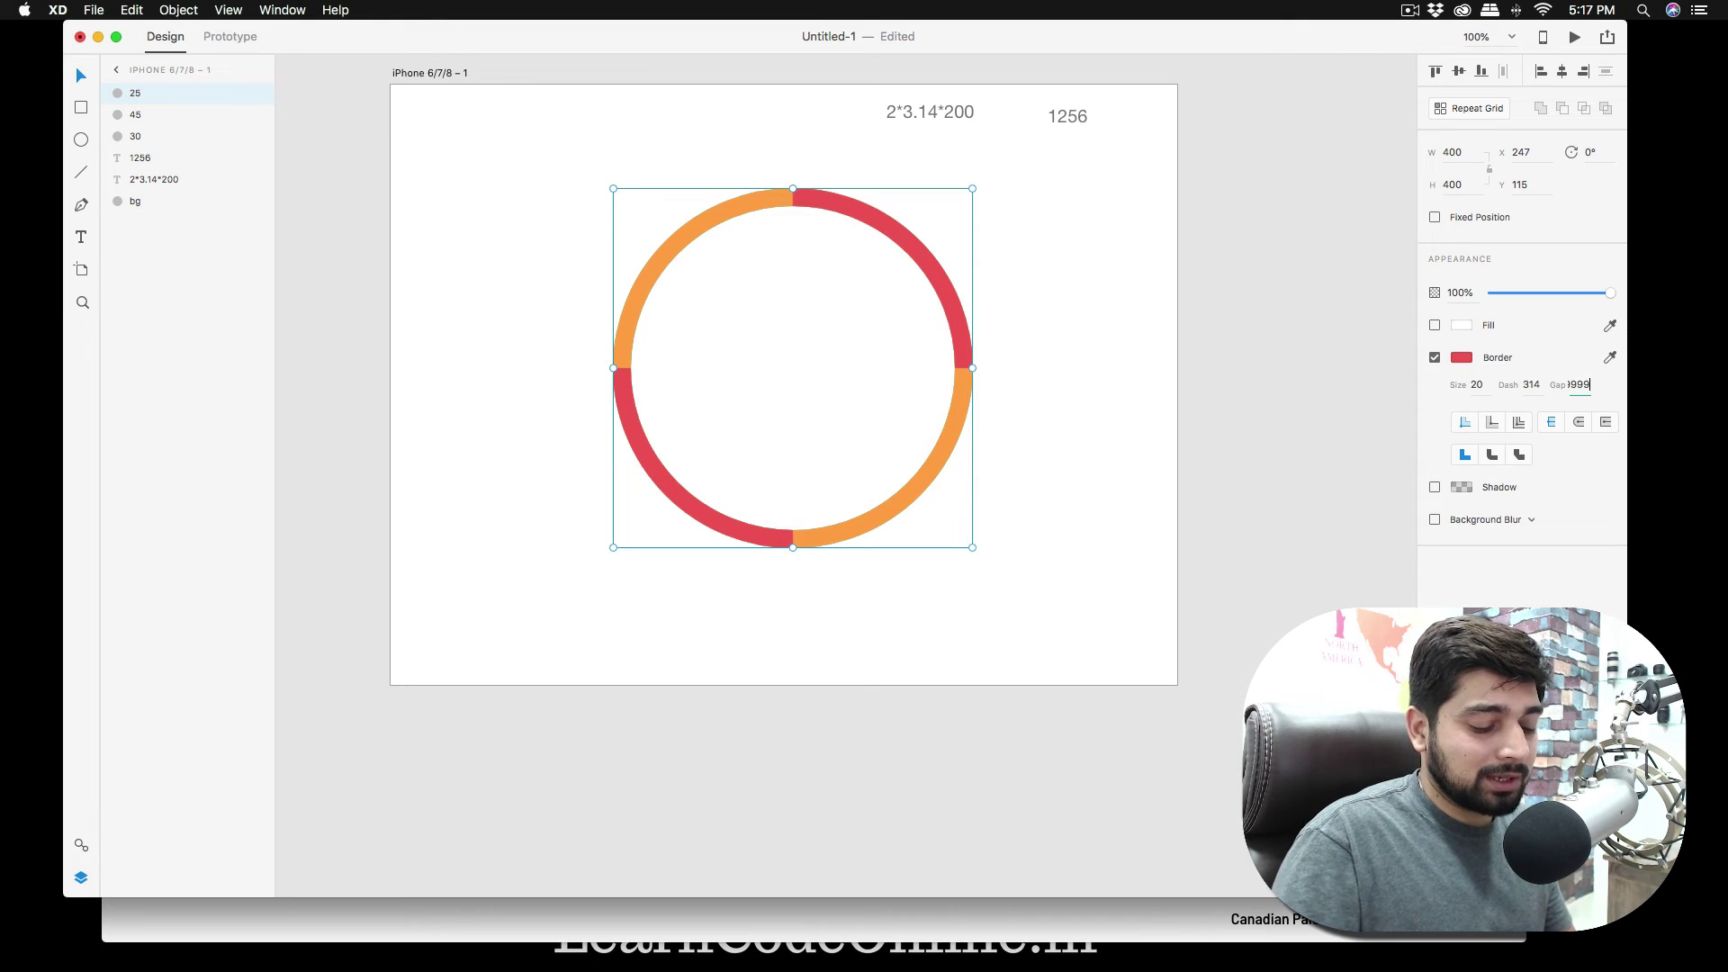
key(Return)
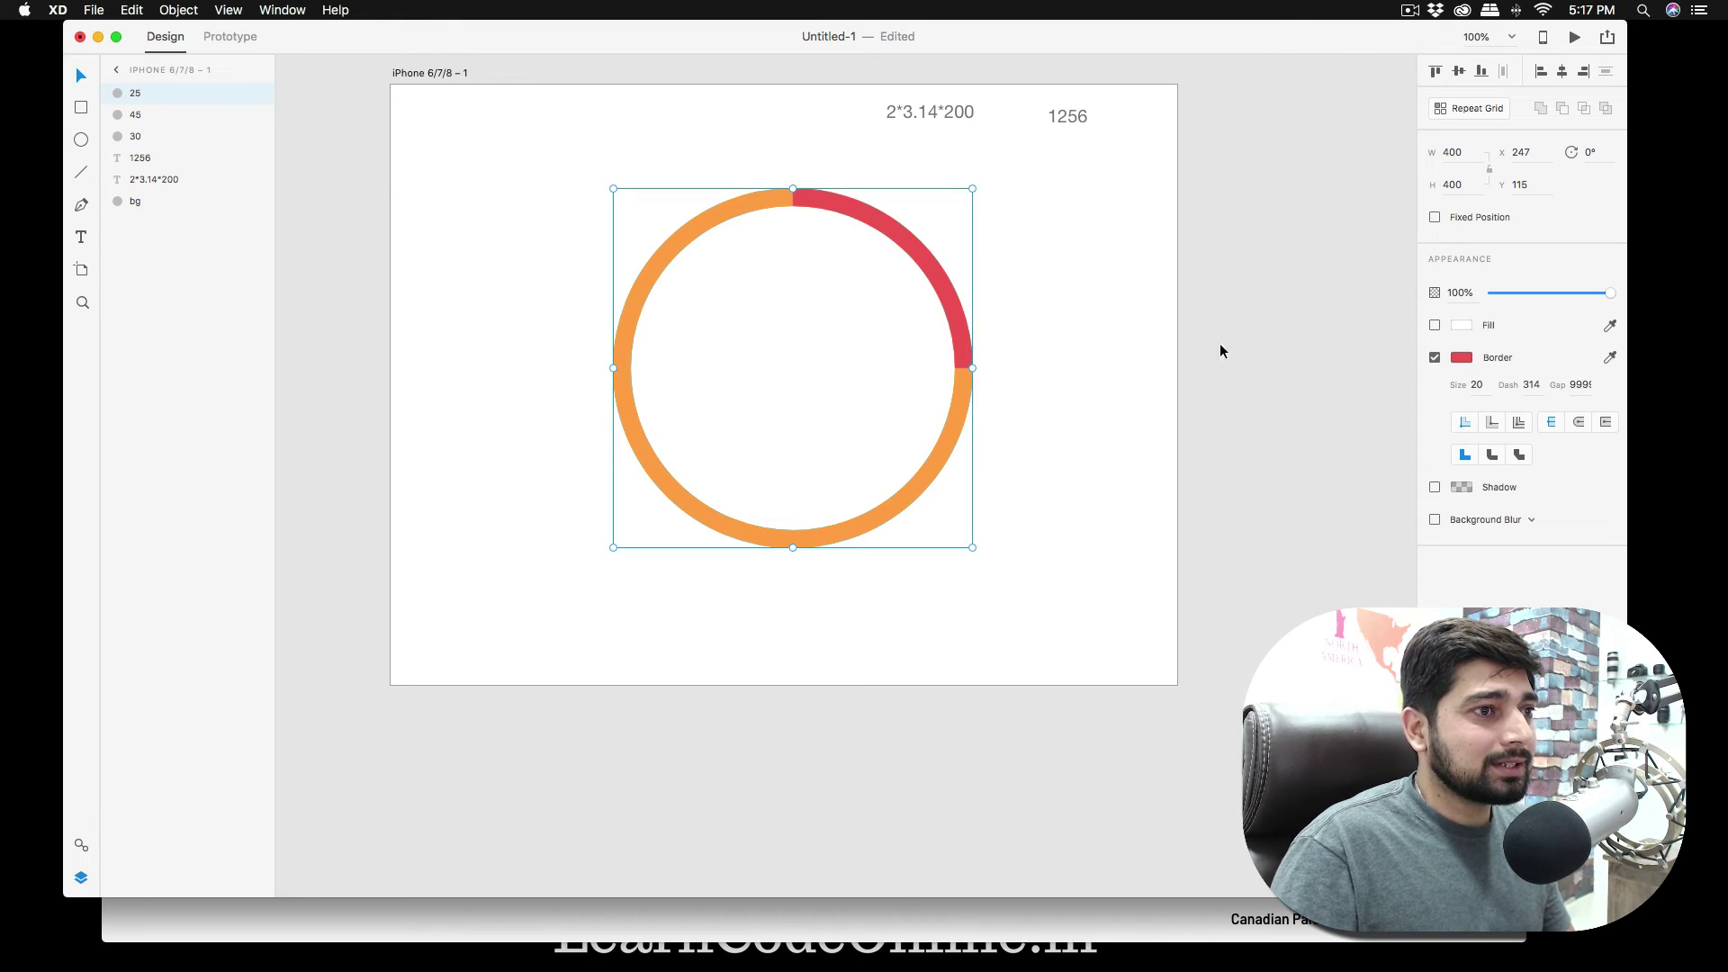
click(1096, 373)
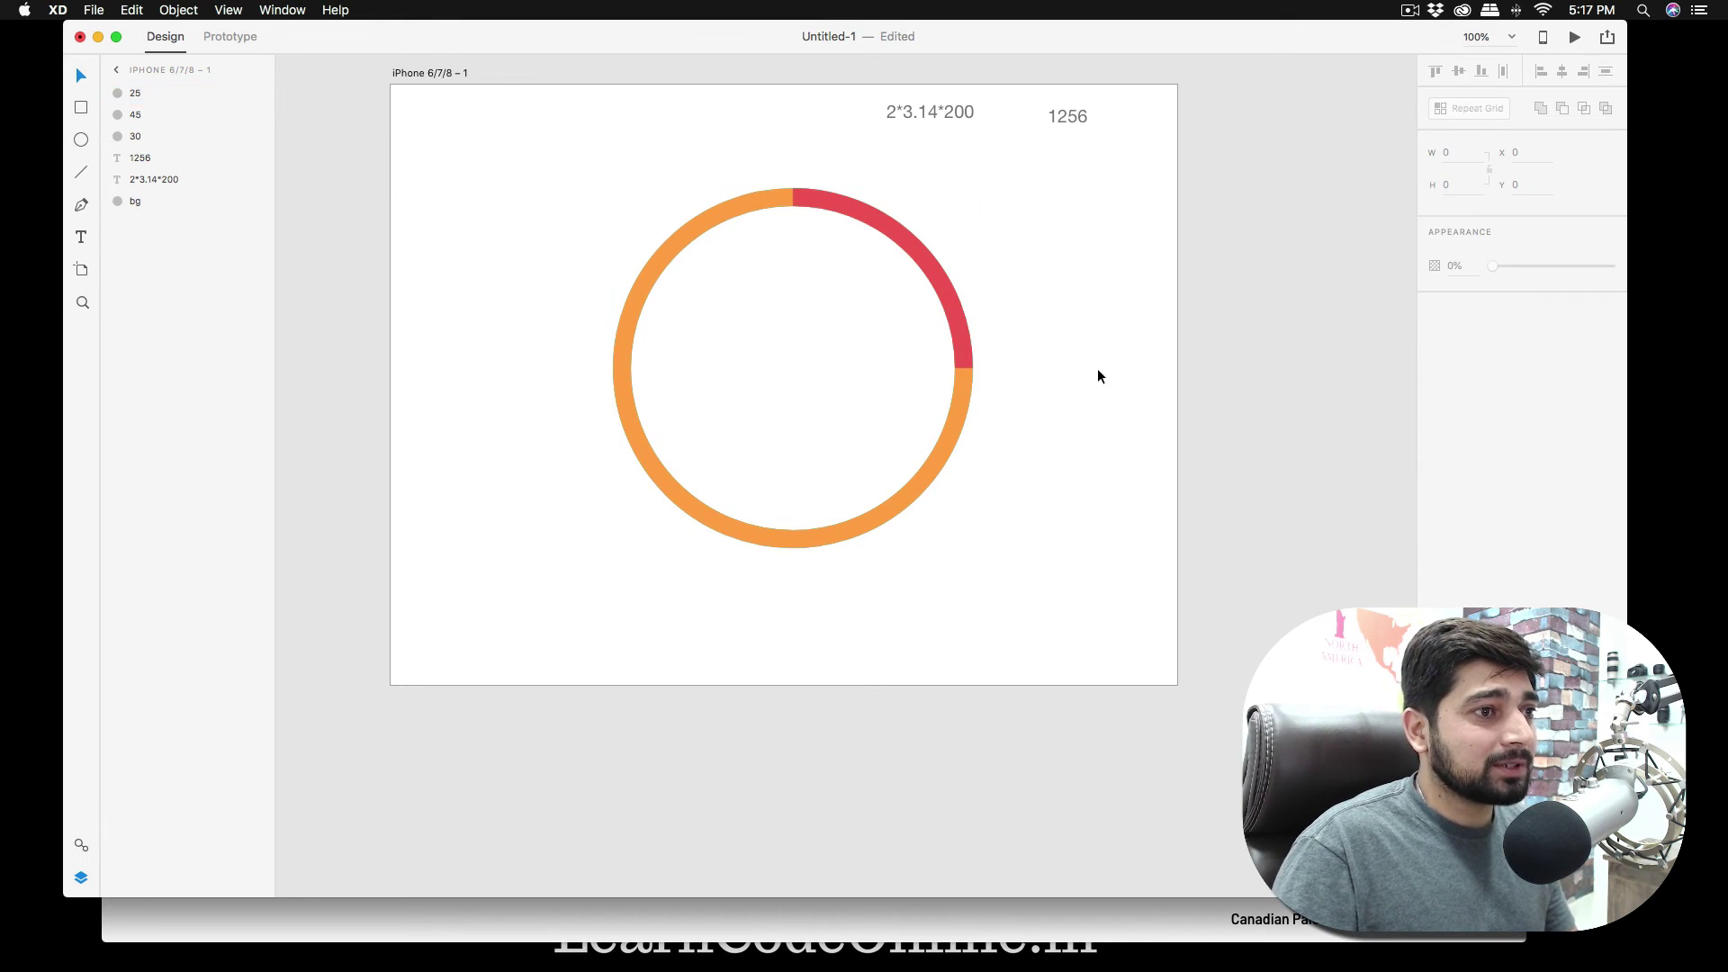
- Set the orange 45 ring's border gap to 9999 and its dash to 1256*.45
click(142, 115)
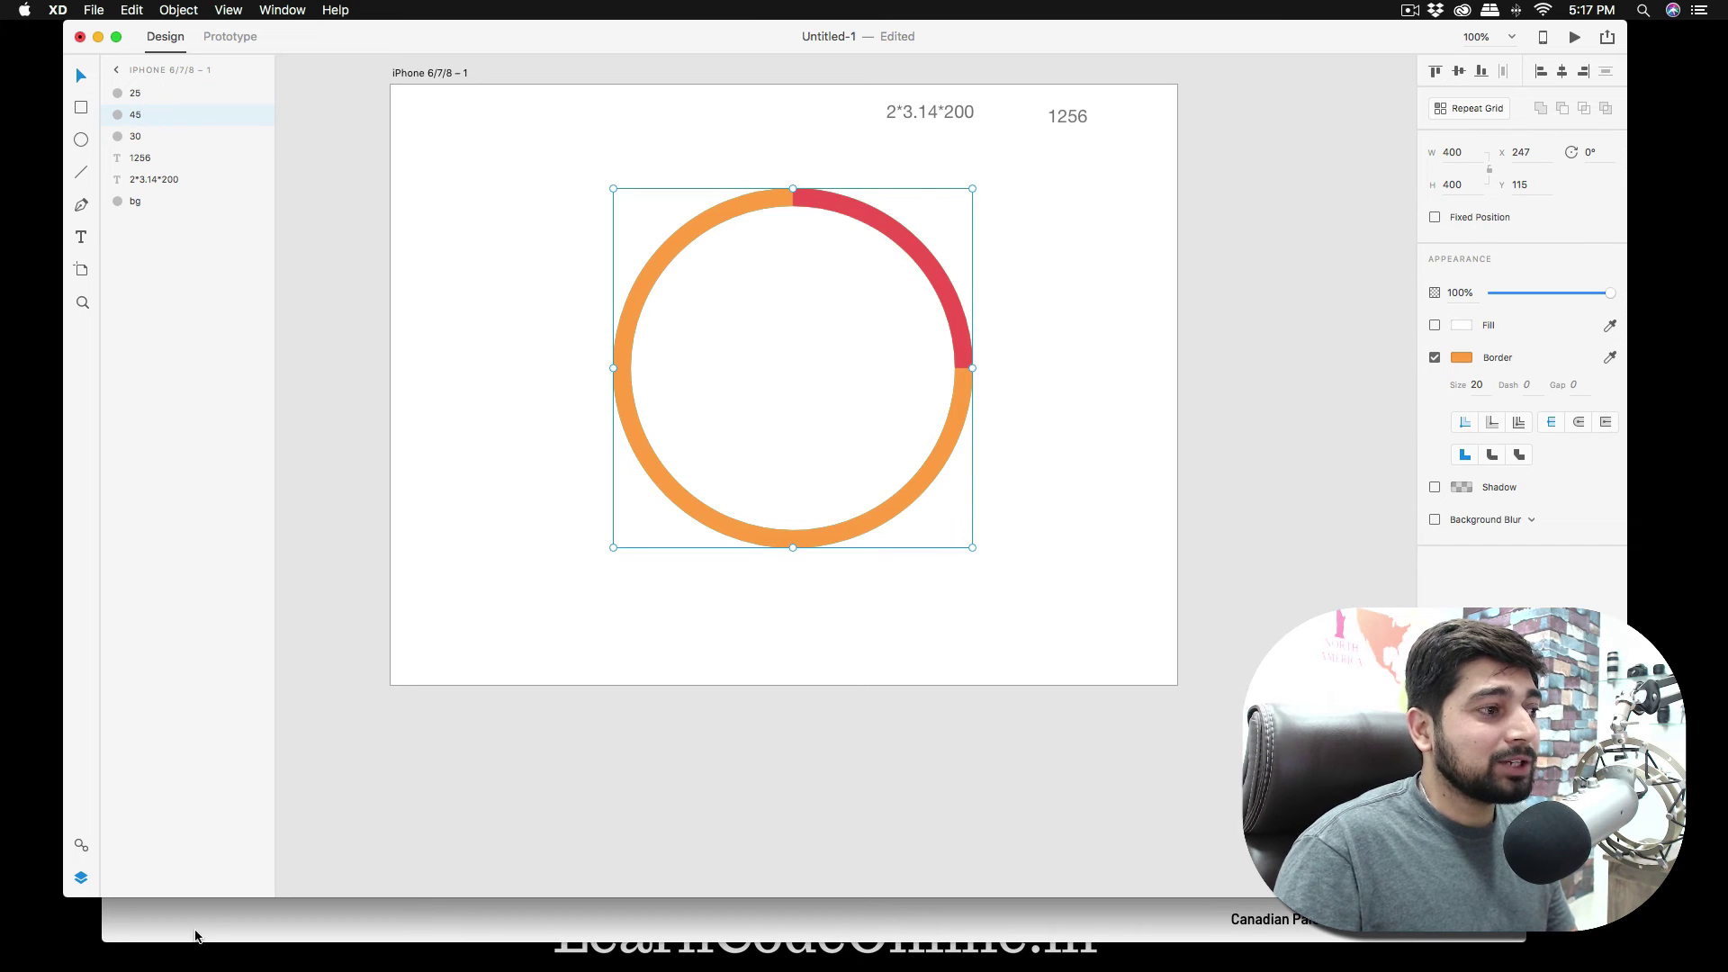
click(80, 877)
click(80, 877)
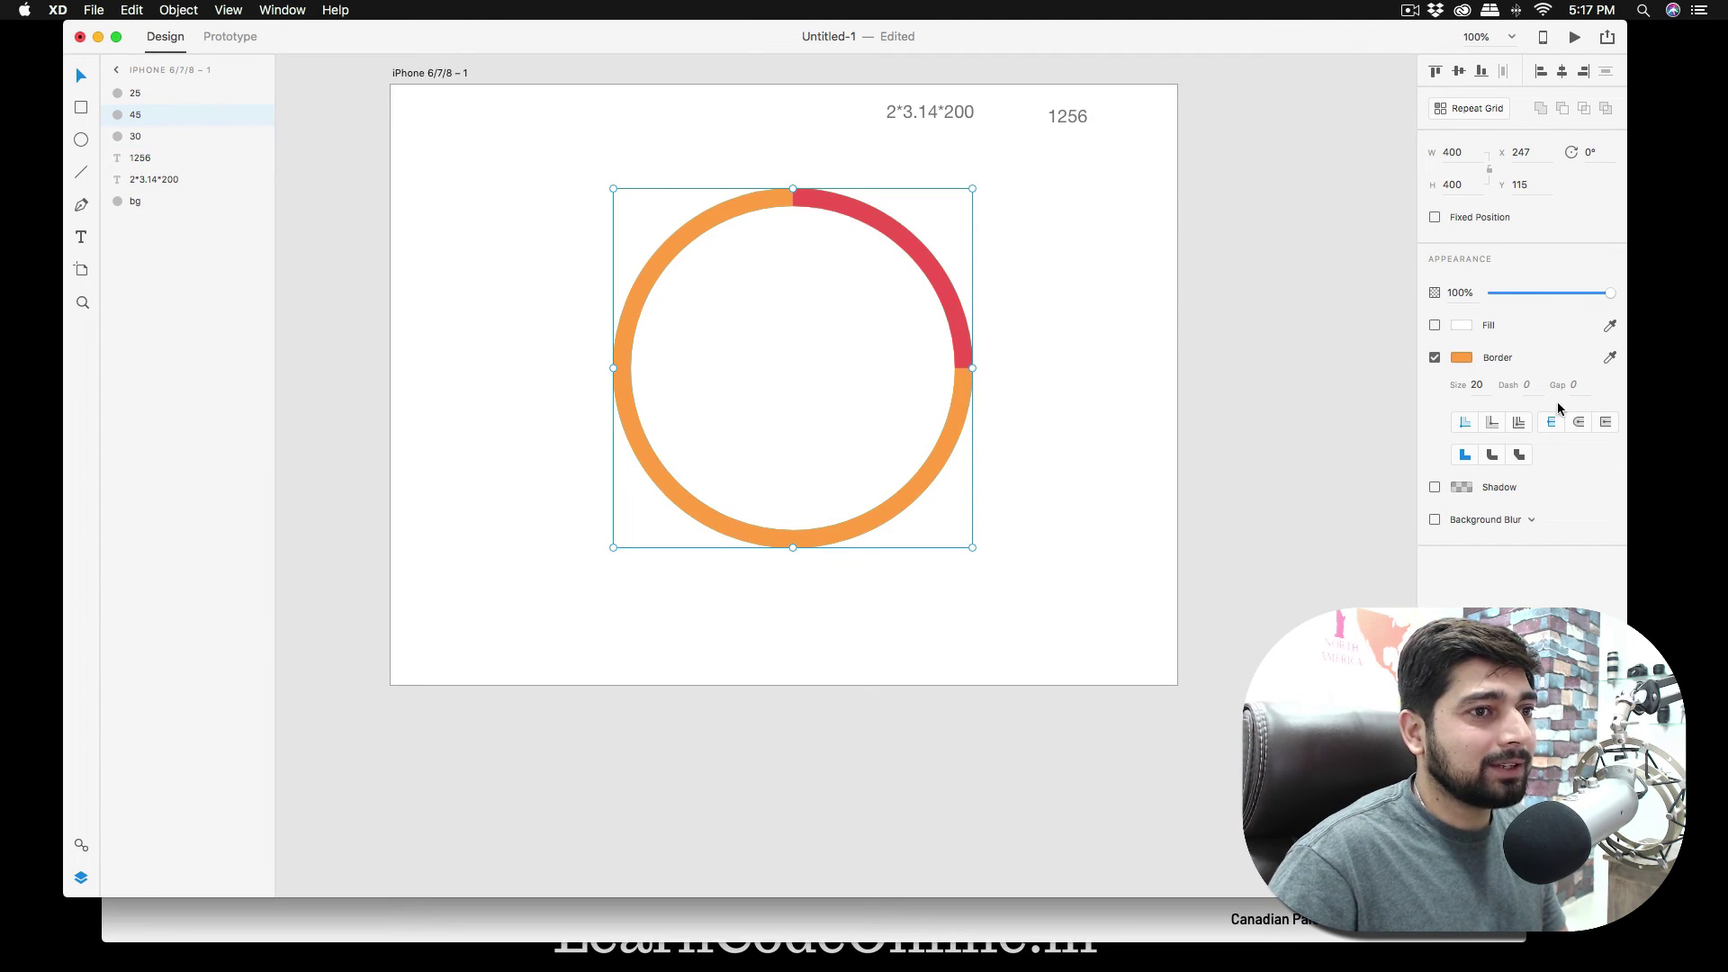
text(9999)
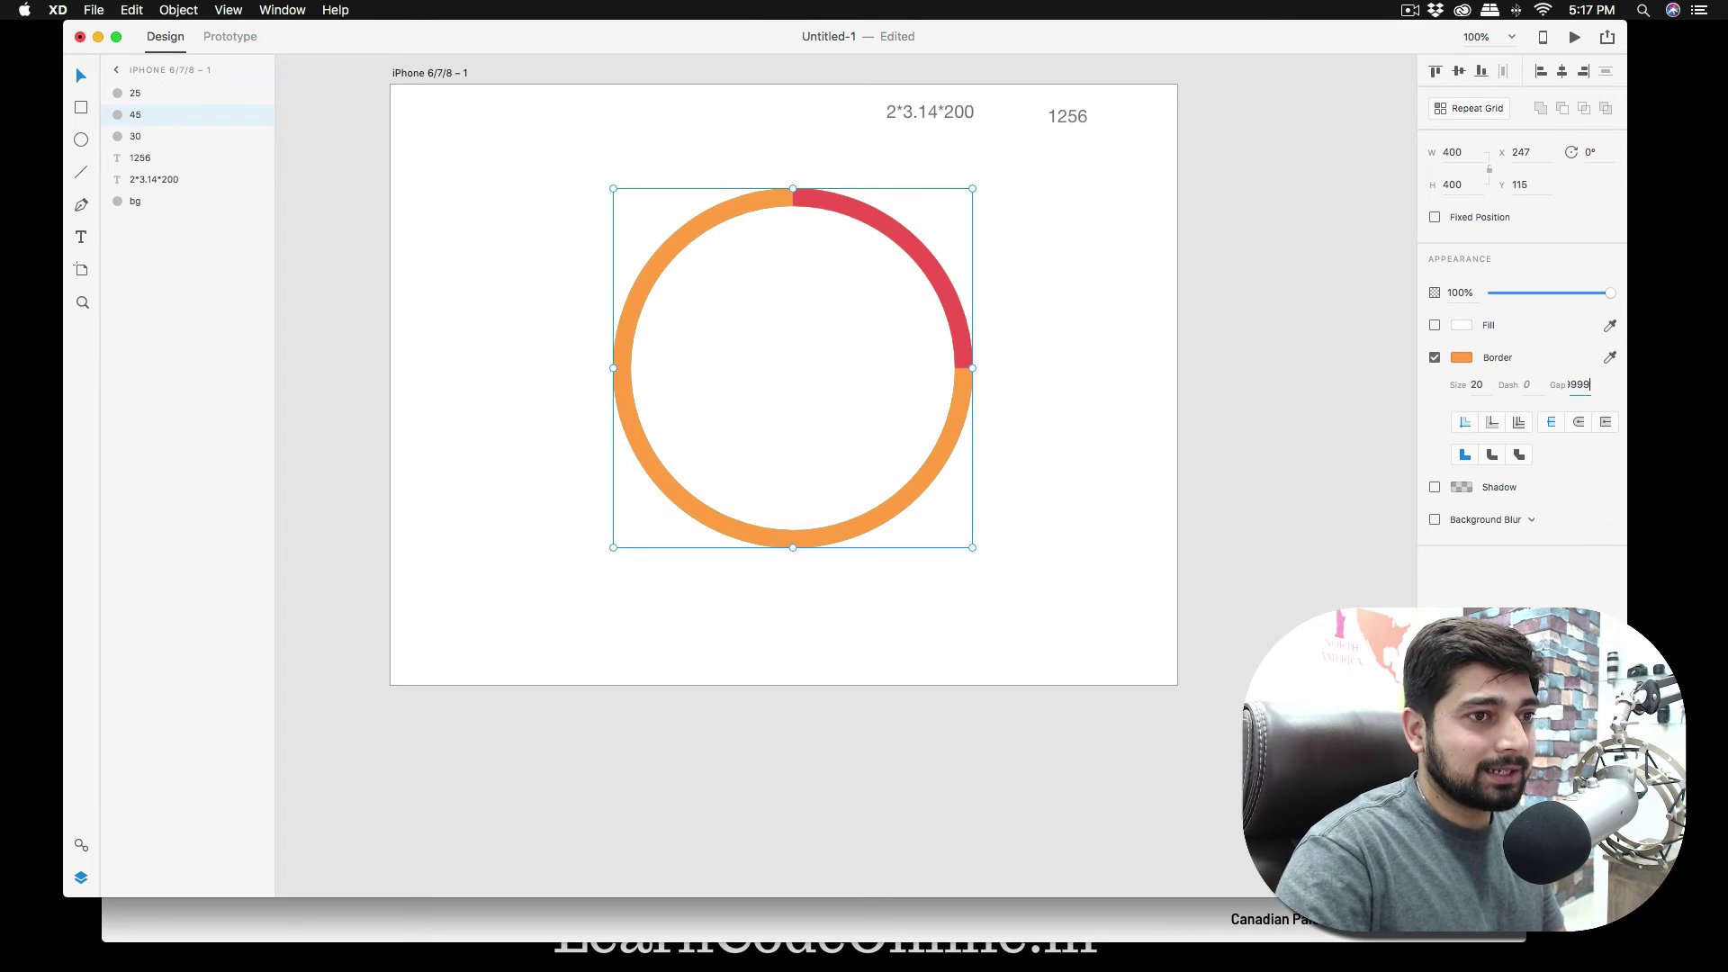
key(Return)
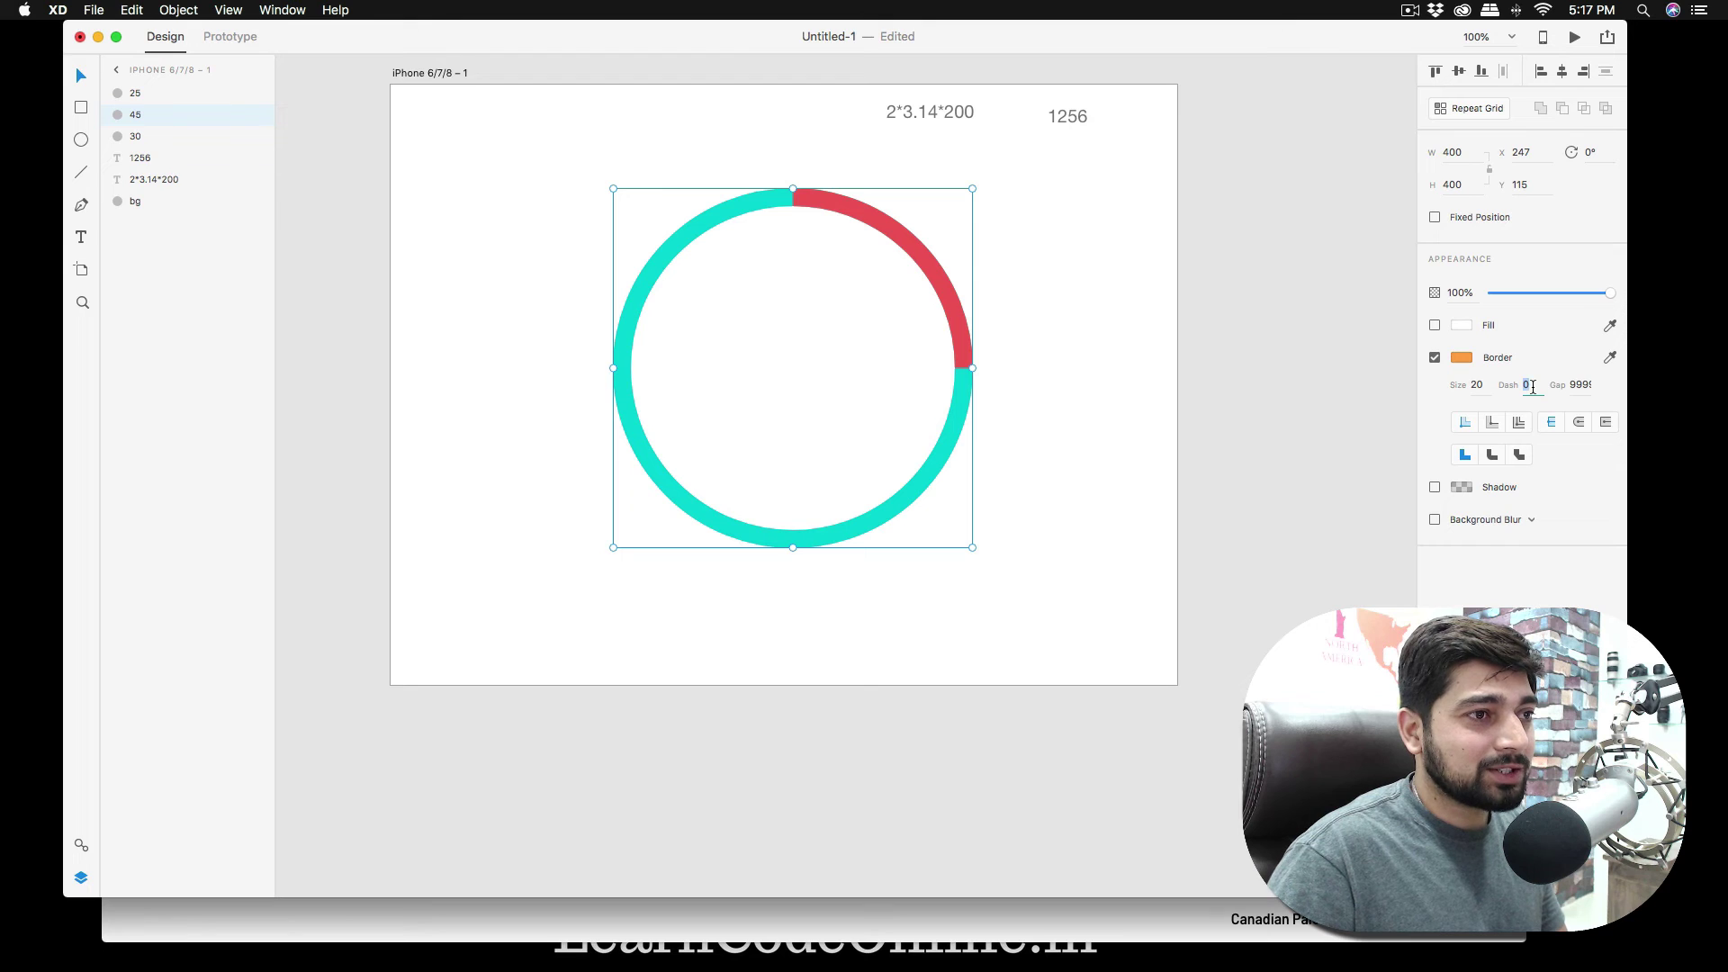
text(1256)
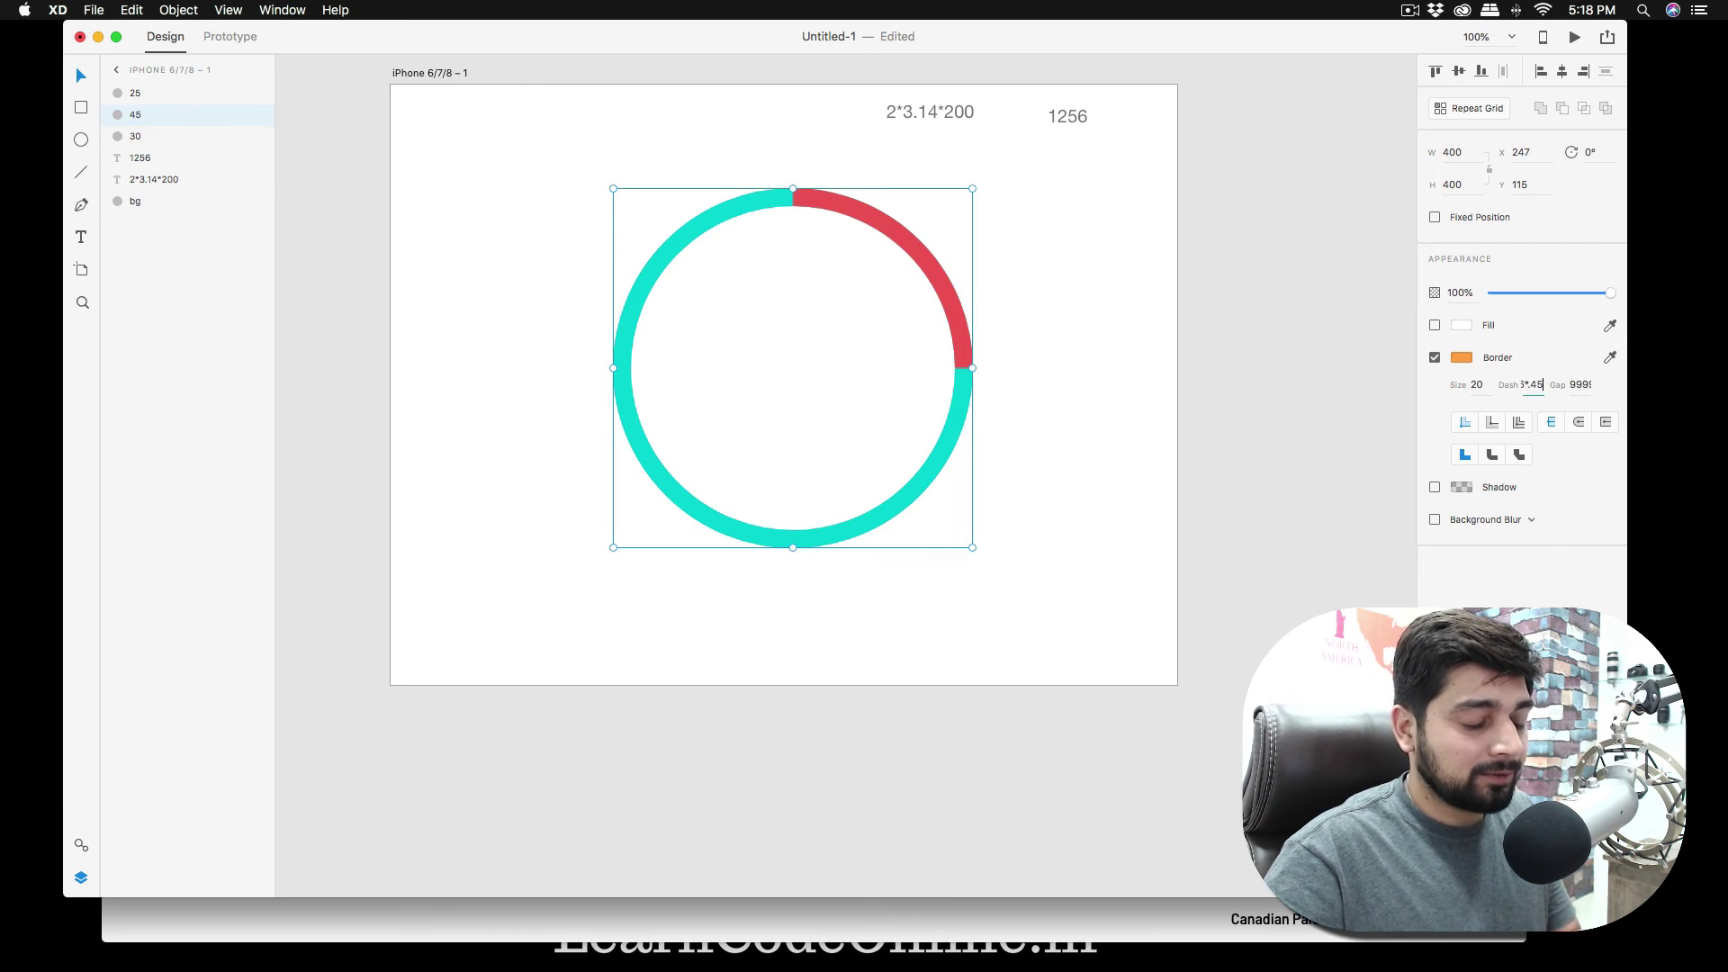
key(Return)
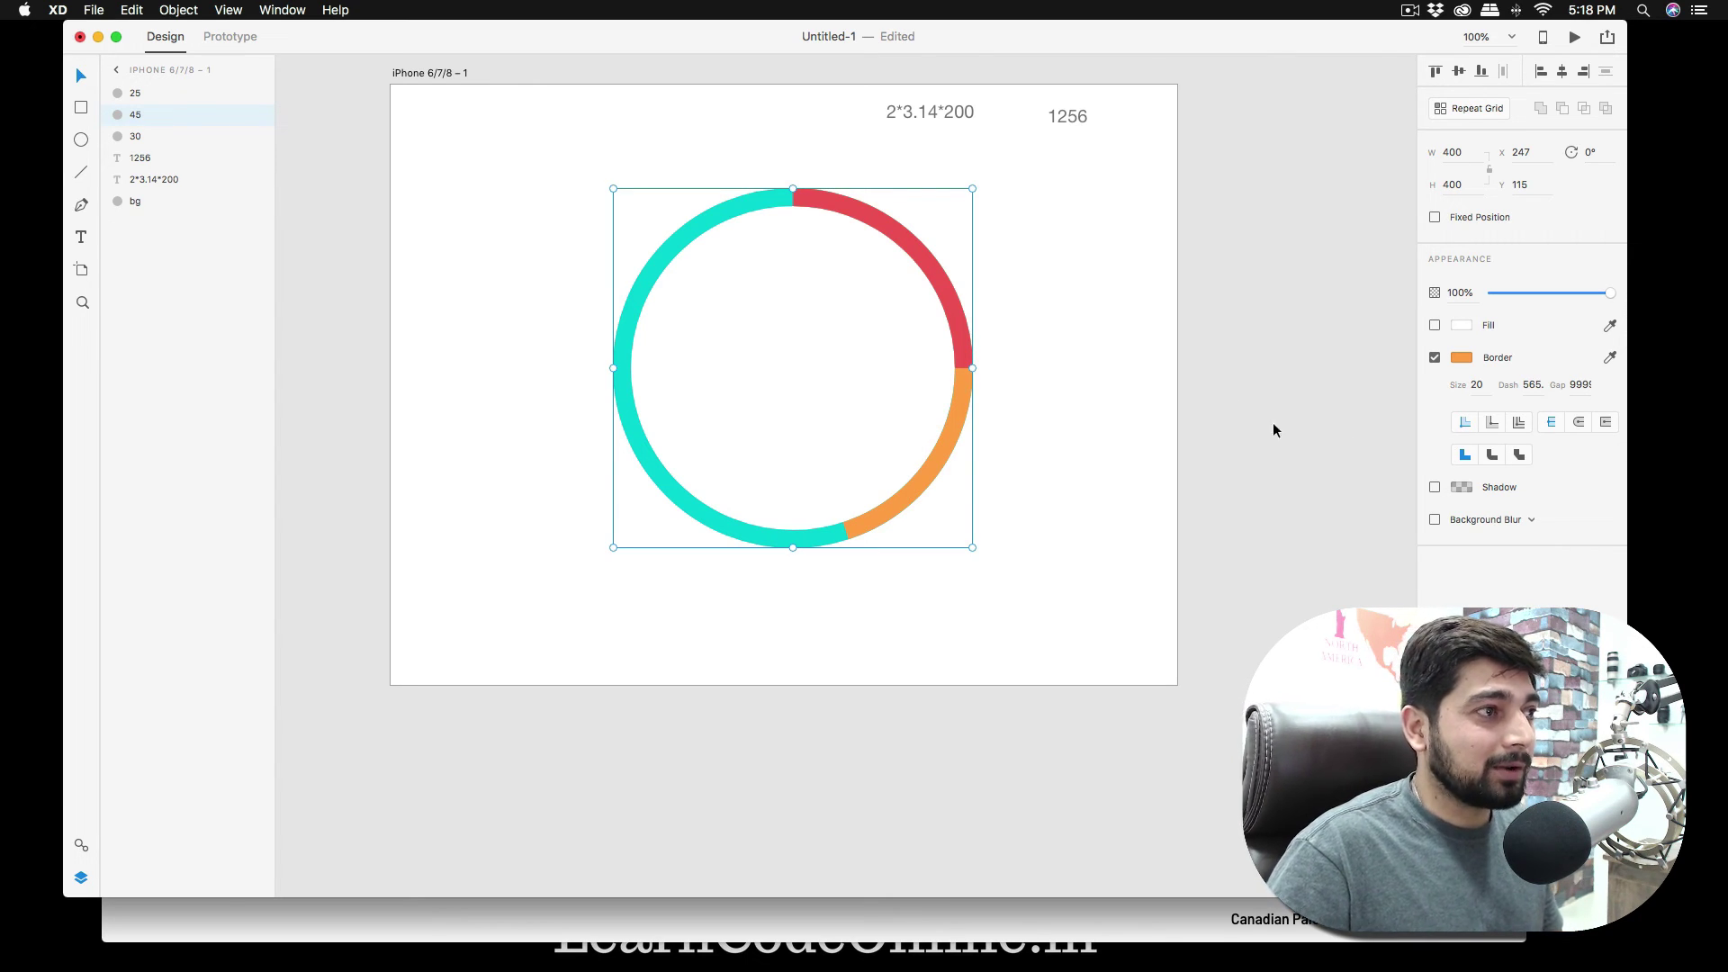
- Set the turquoise 30 ring's border gap to 9999 and its dash to 1256*0.3
click(179, 140)
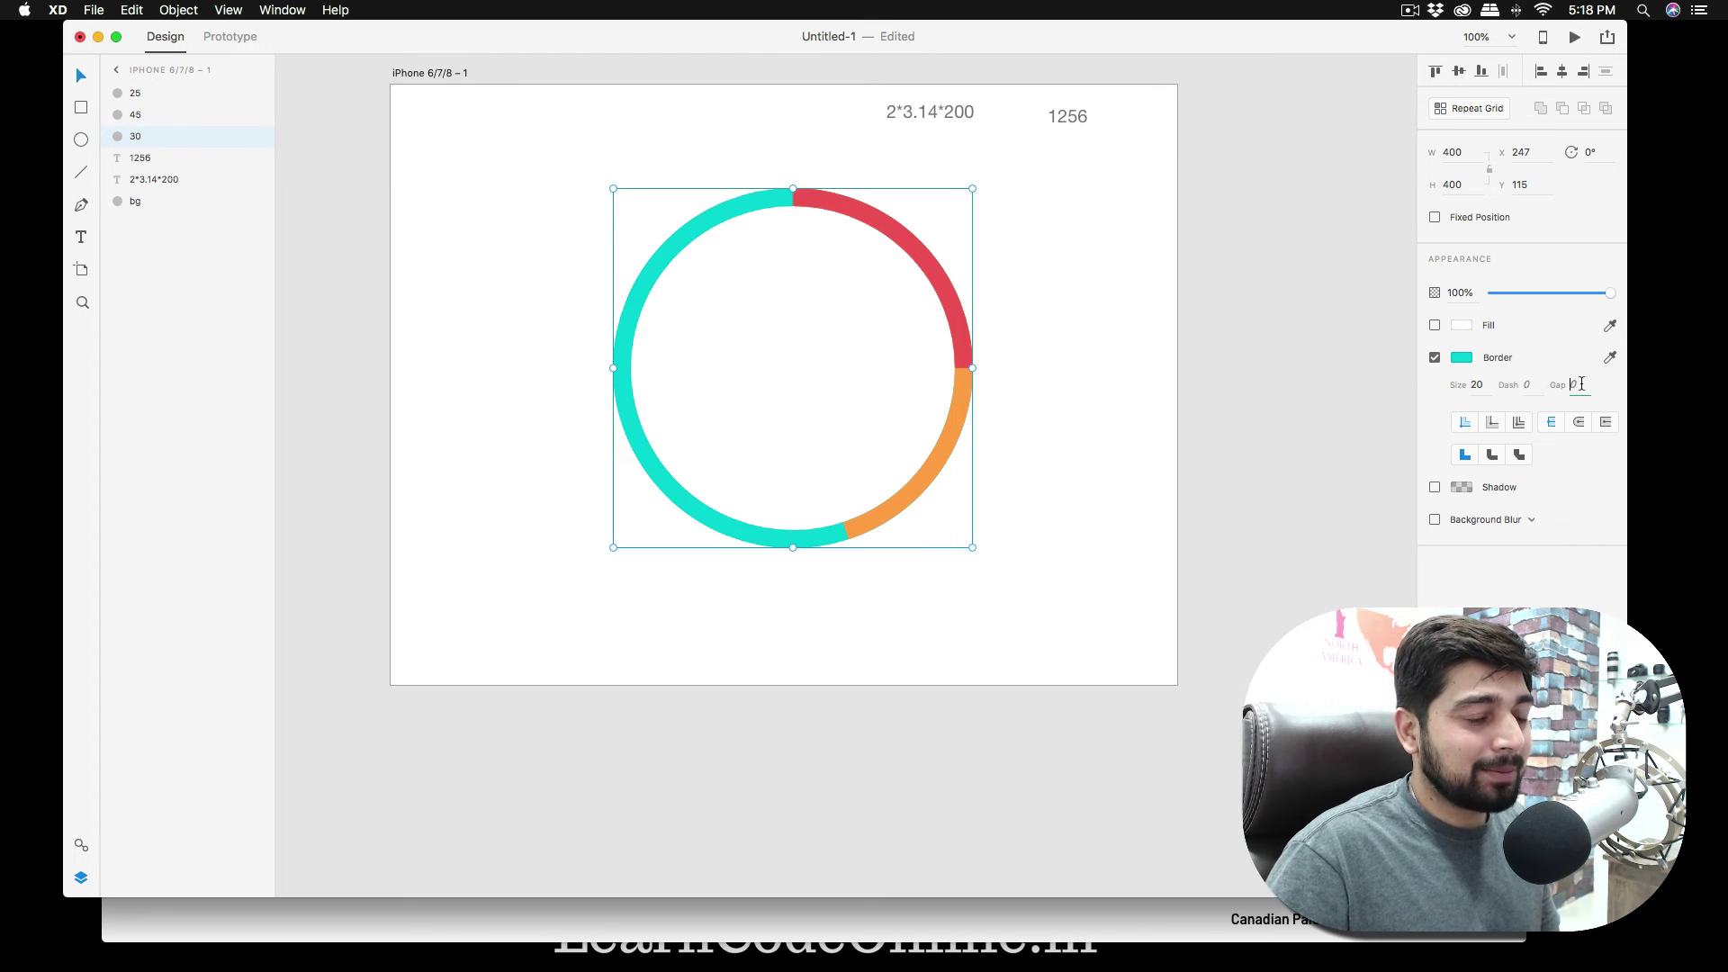
text(9999)
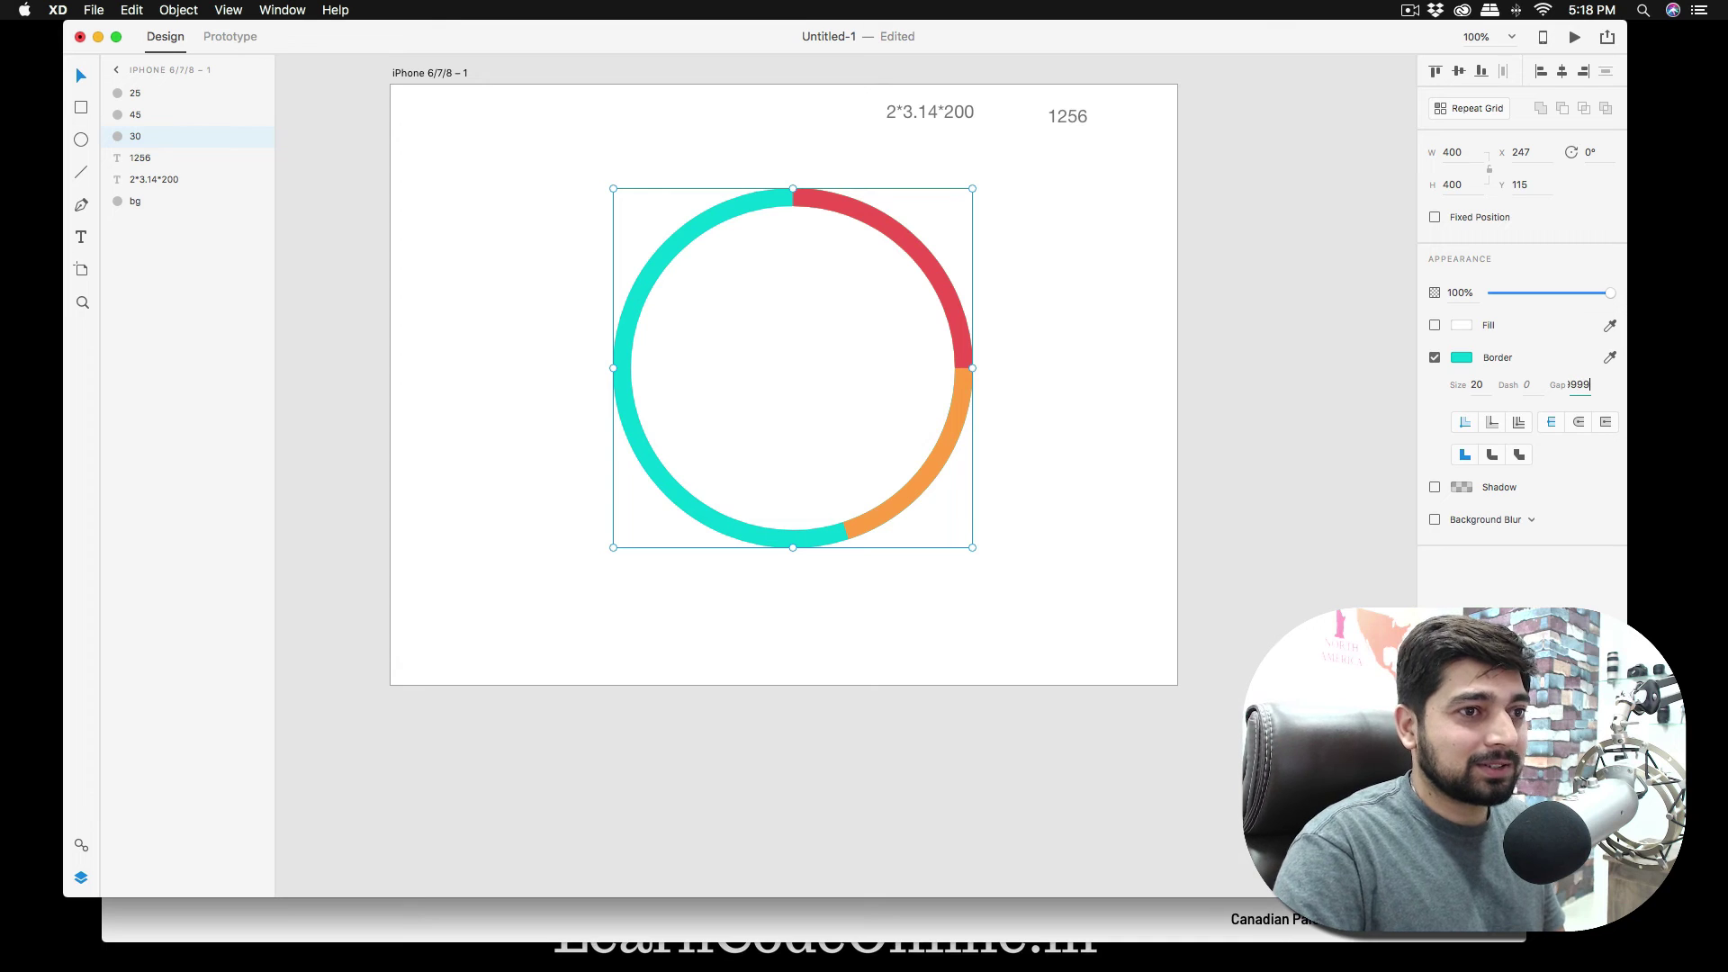
key(Return)
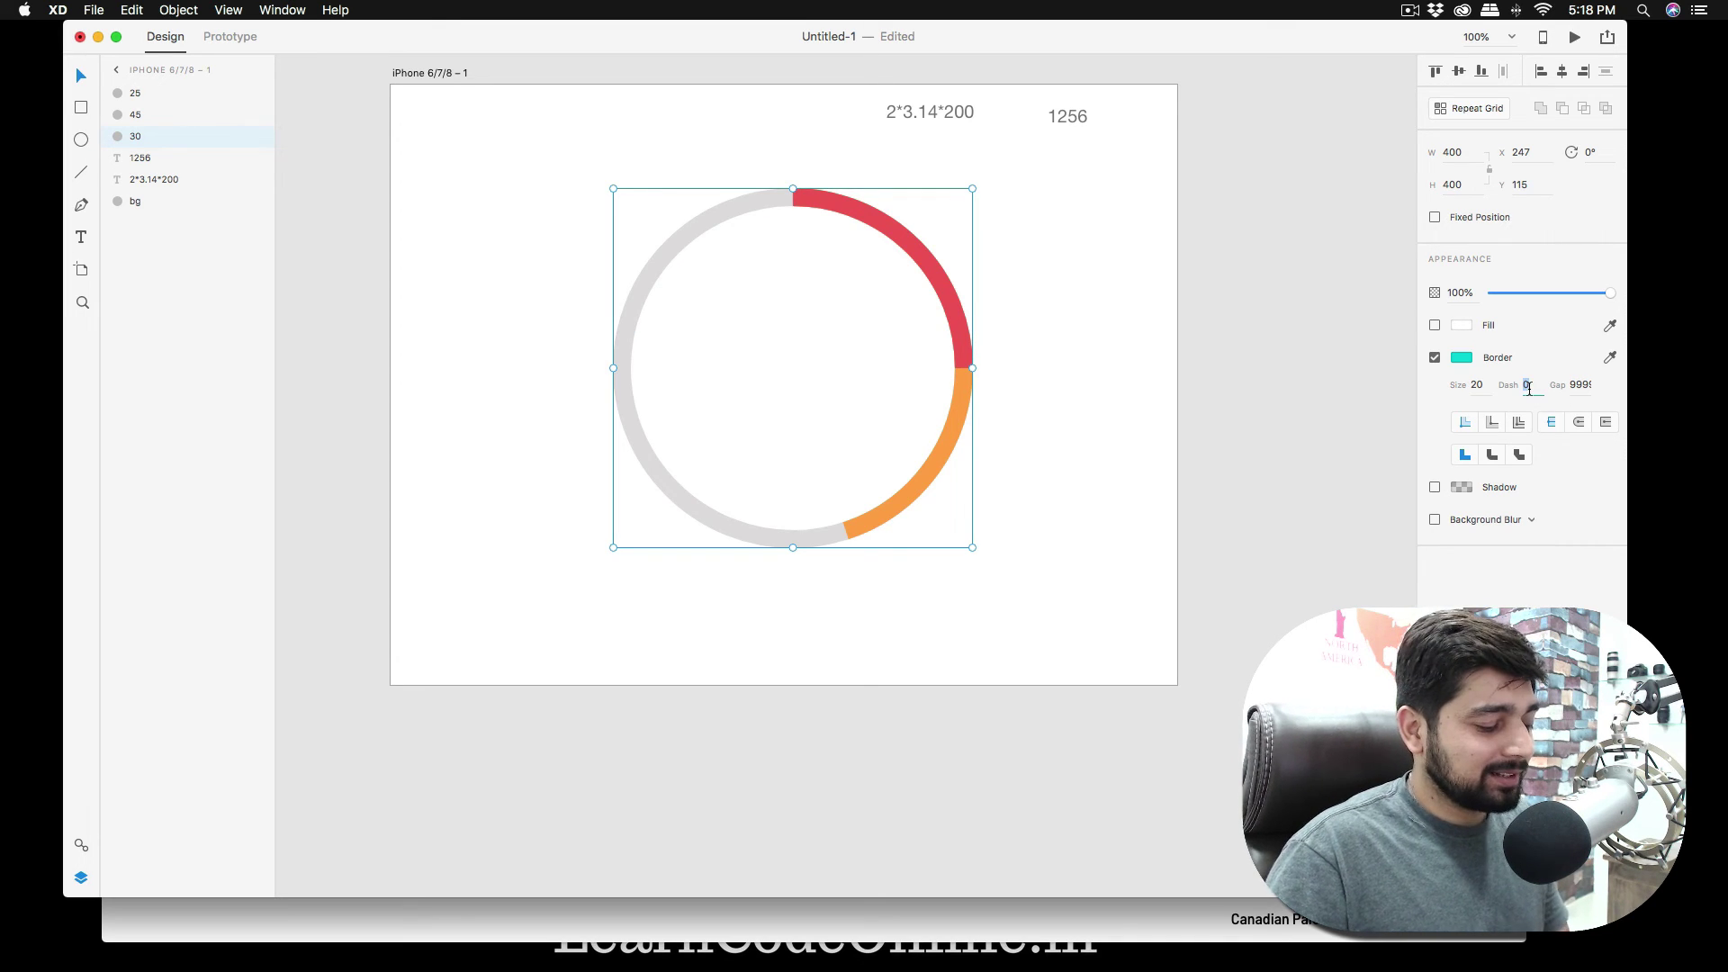
text(1256)
text(*)
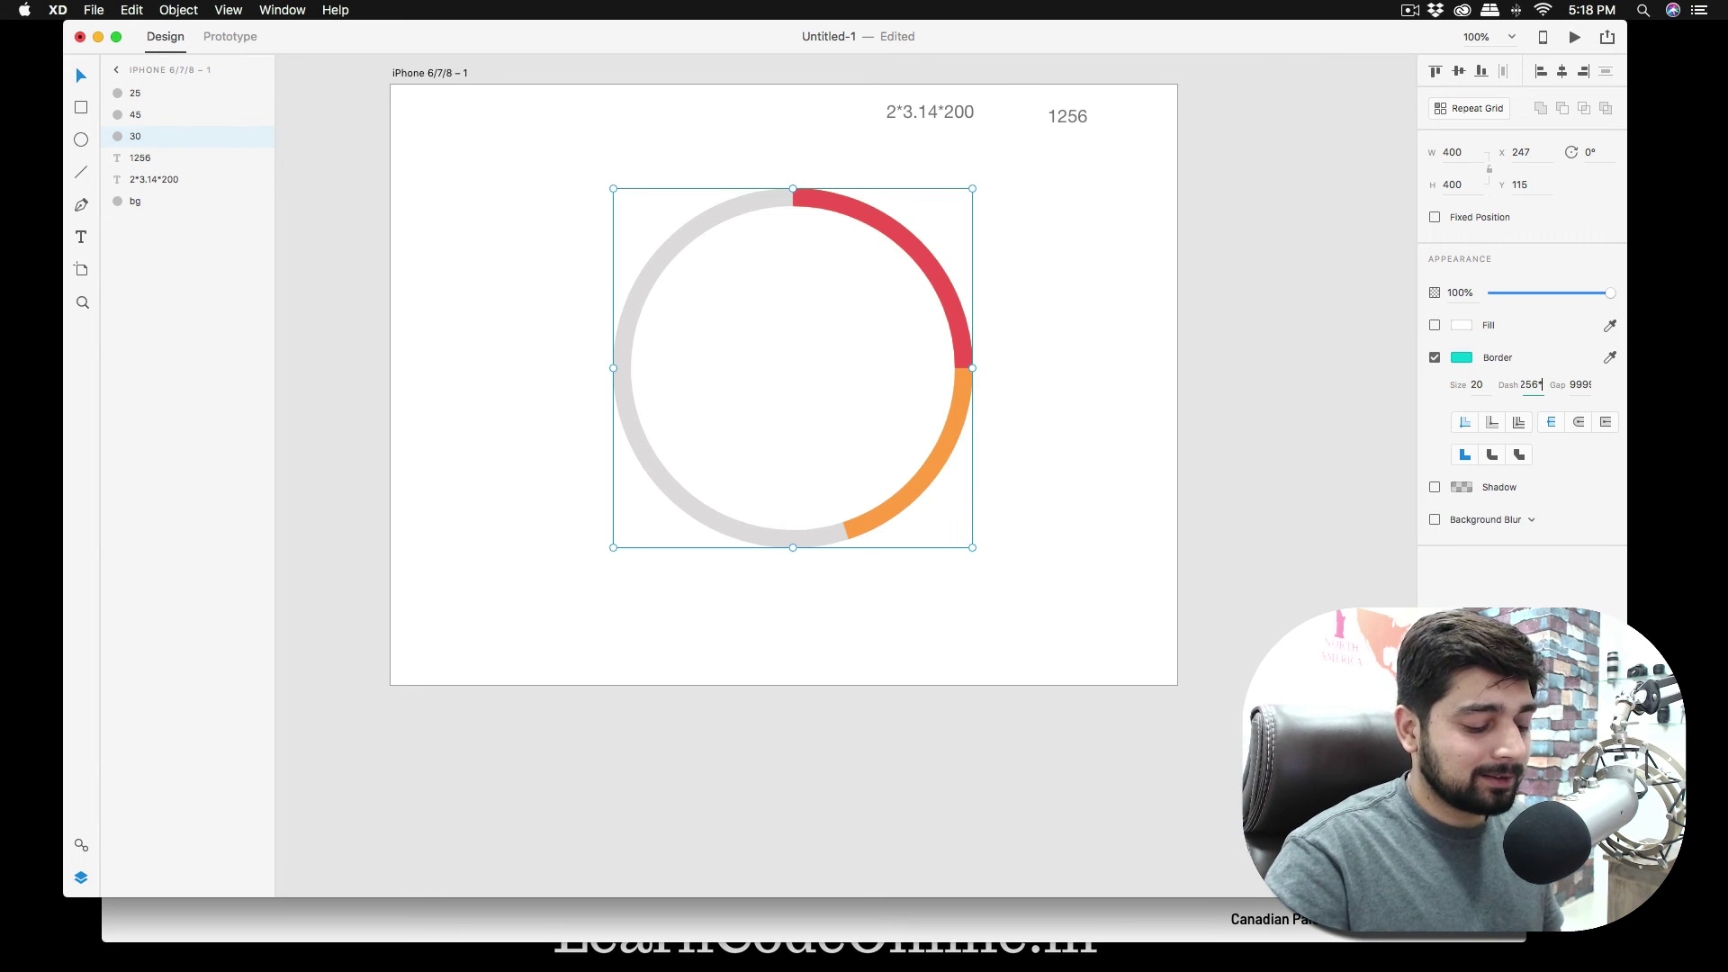
text(0.3)
key(Return)
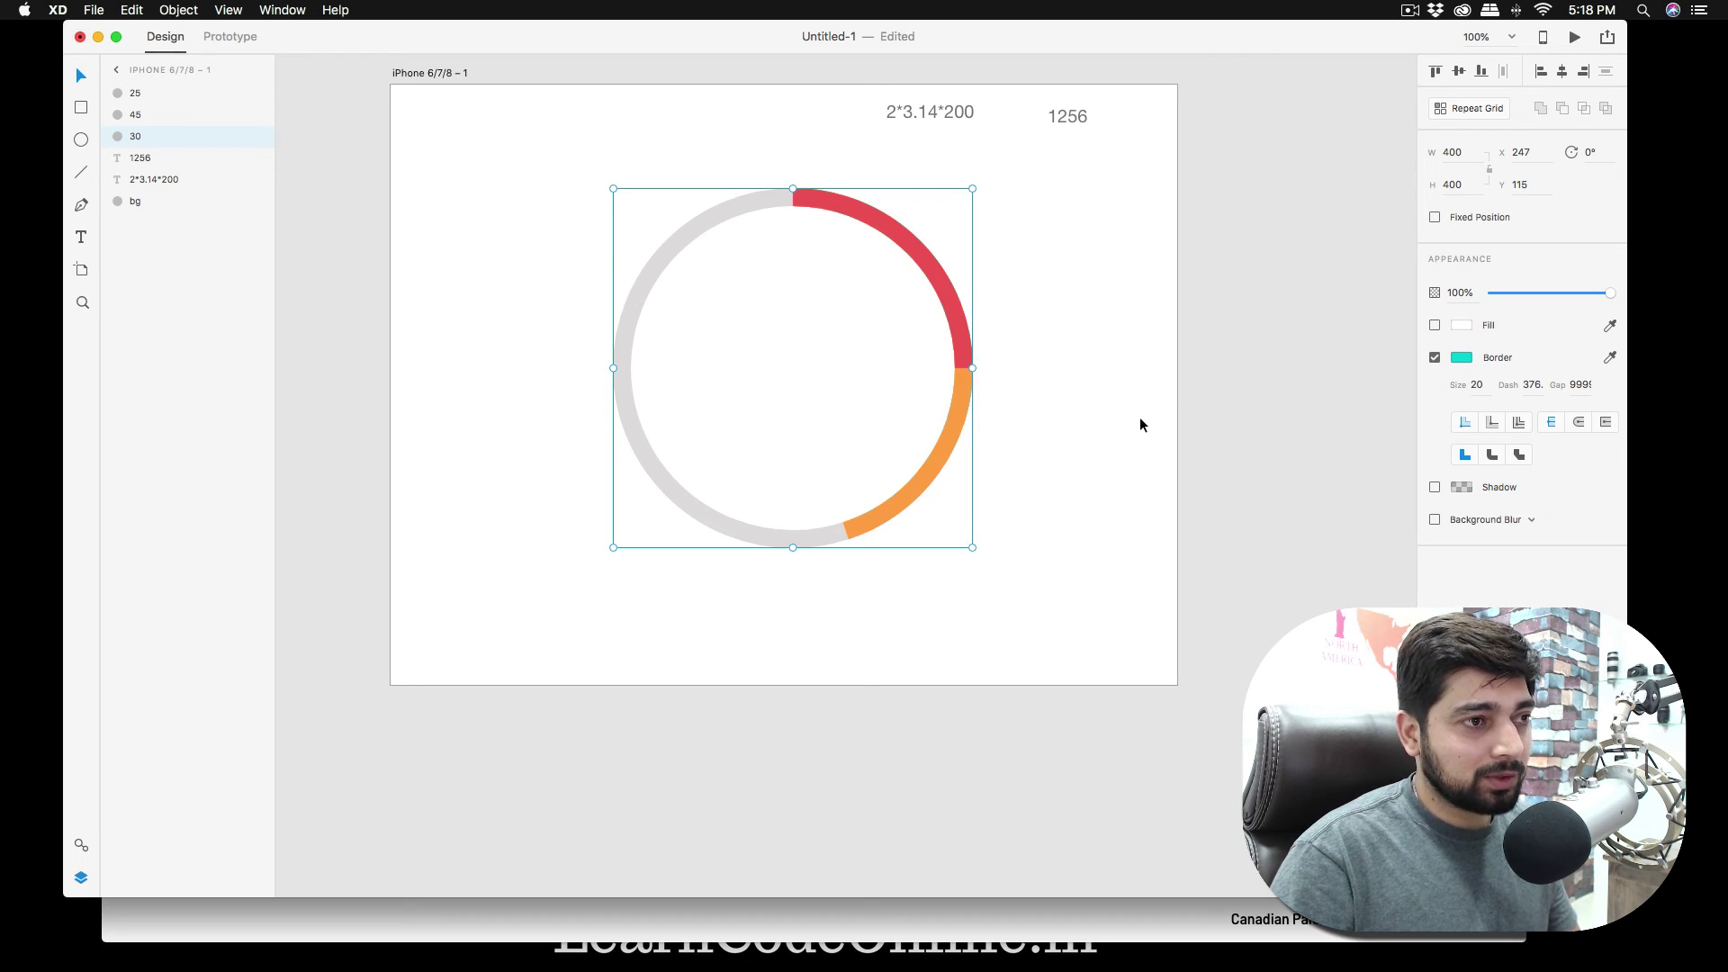
- Set the turquoise 30 ring's rotation to 90°
click(1589, 153)
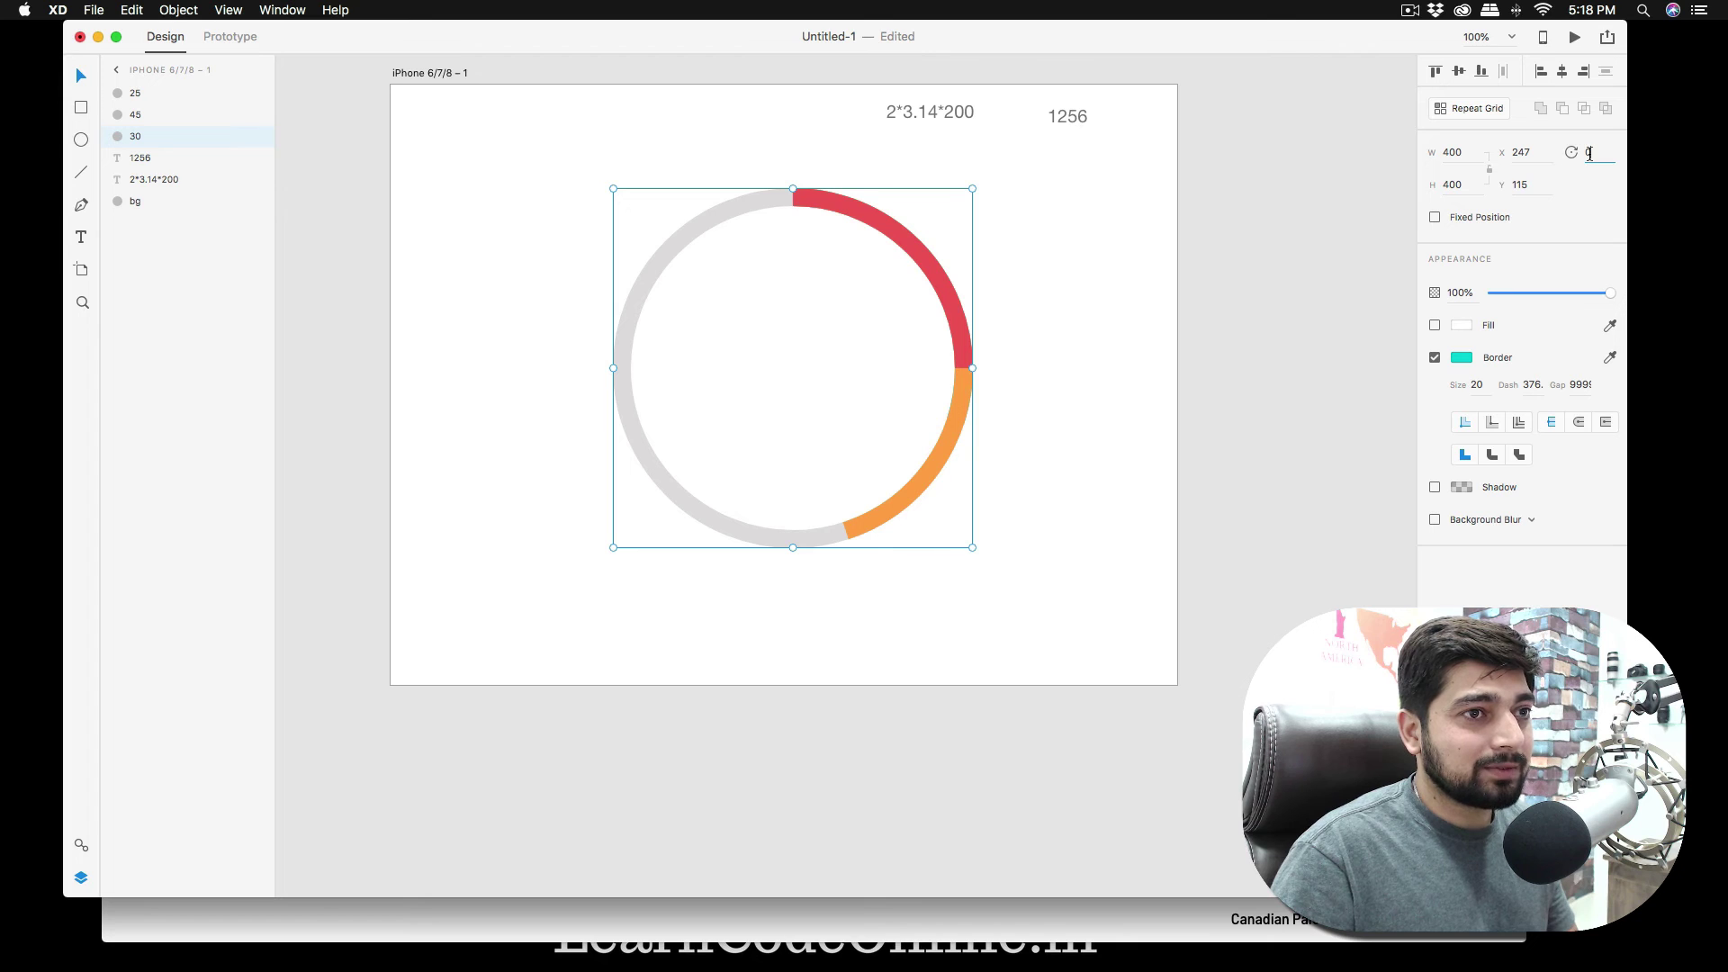
text(9)
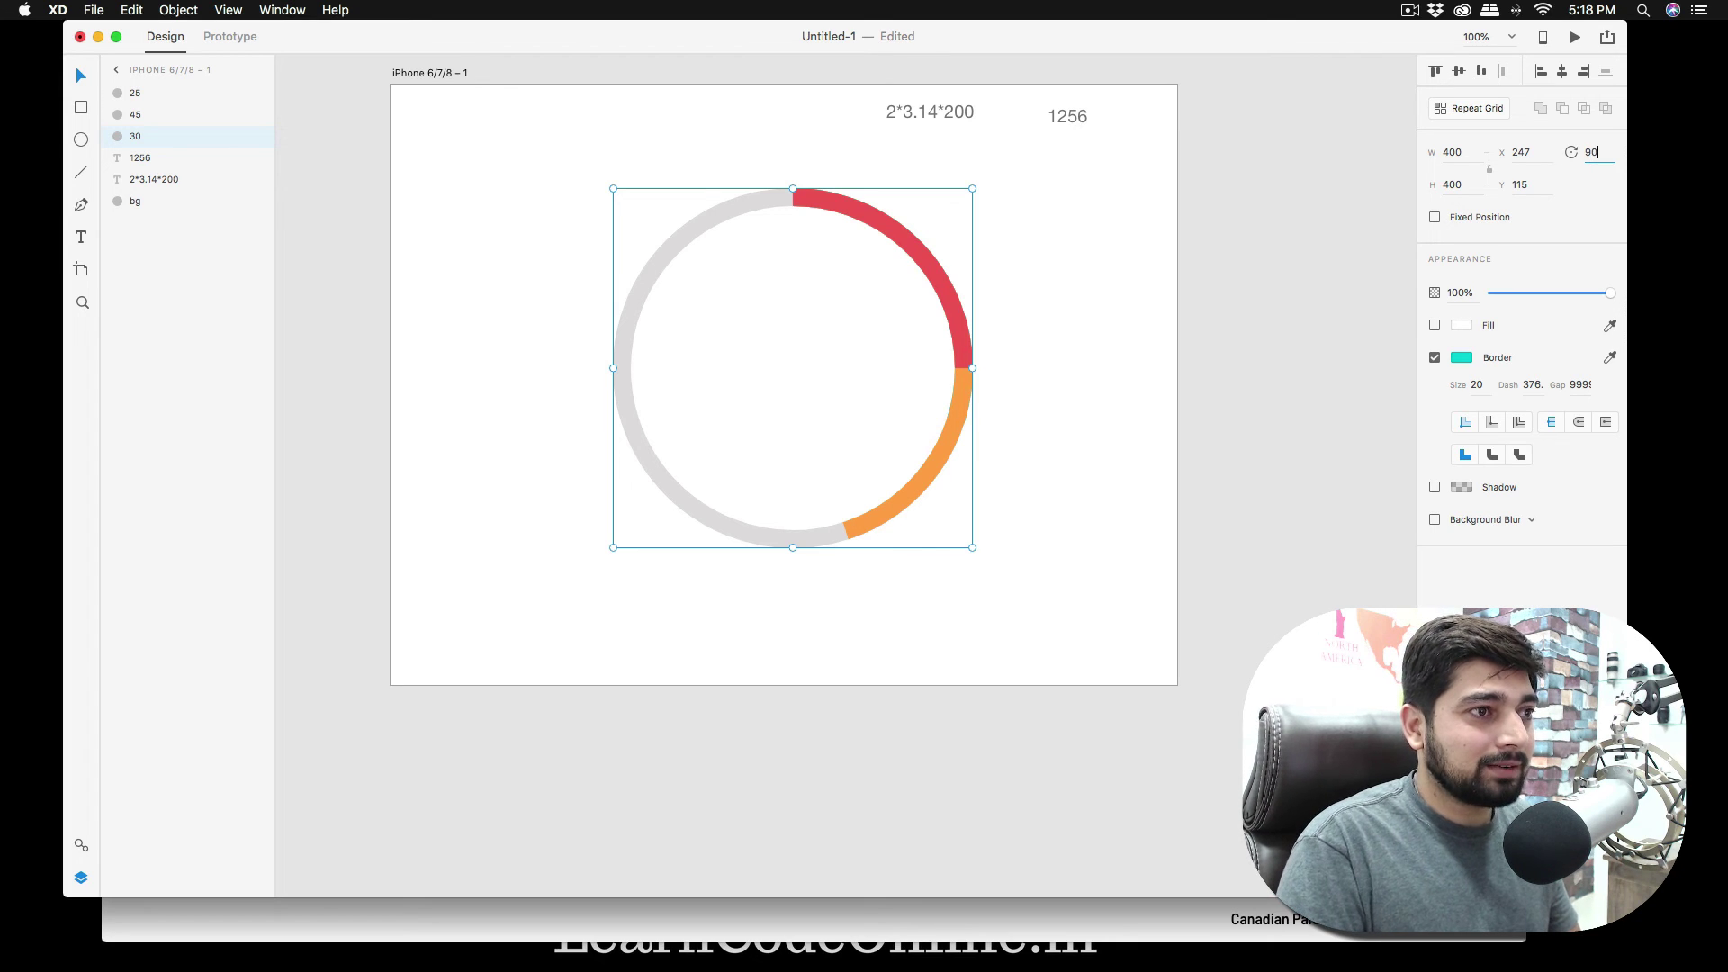
key(Return)
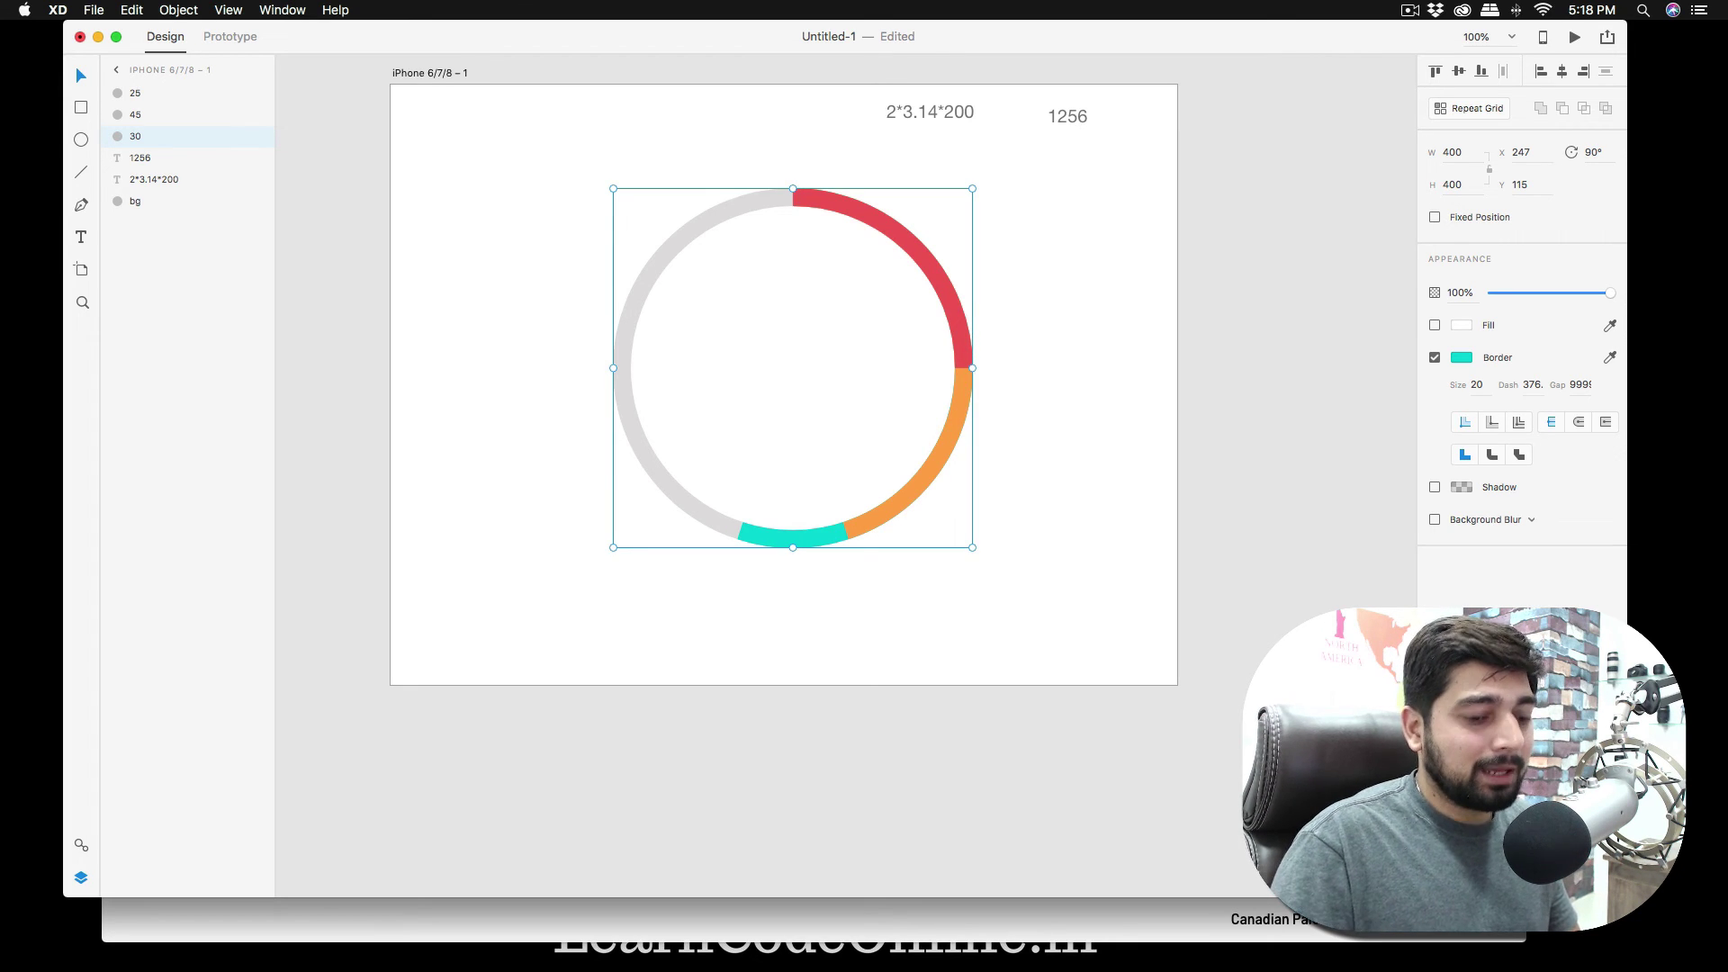
- Rotate the turquoise 30 ring to 252° so its segment ends where the red segment starts
click(1601, 153)
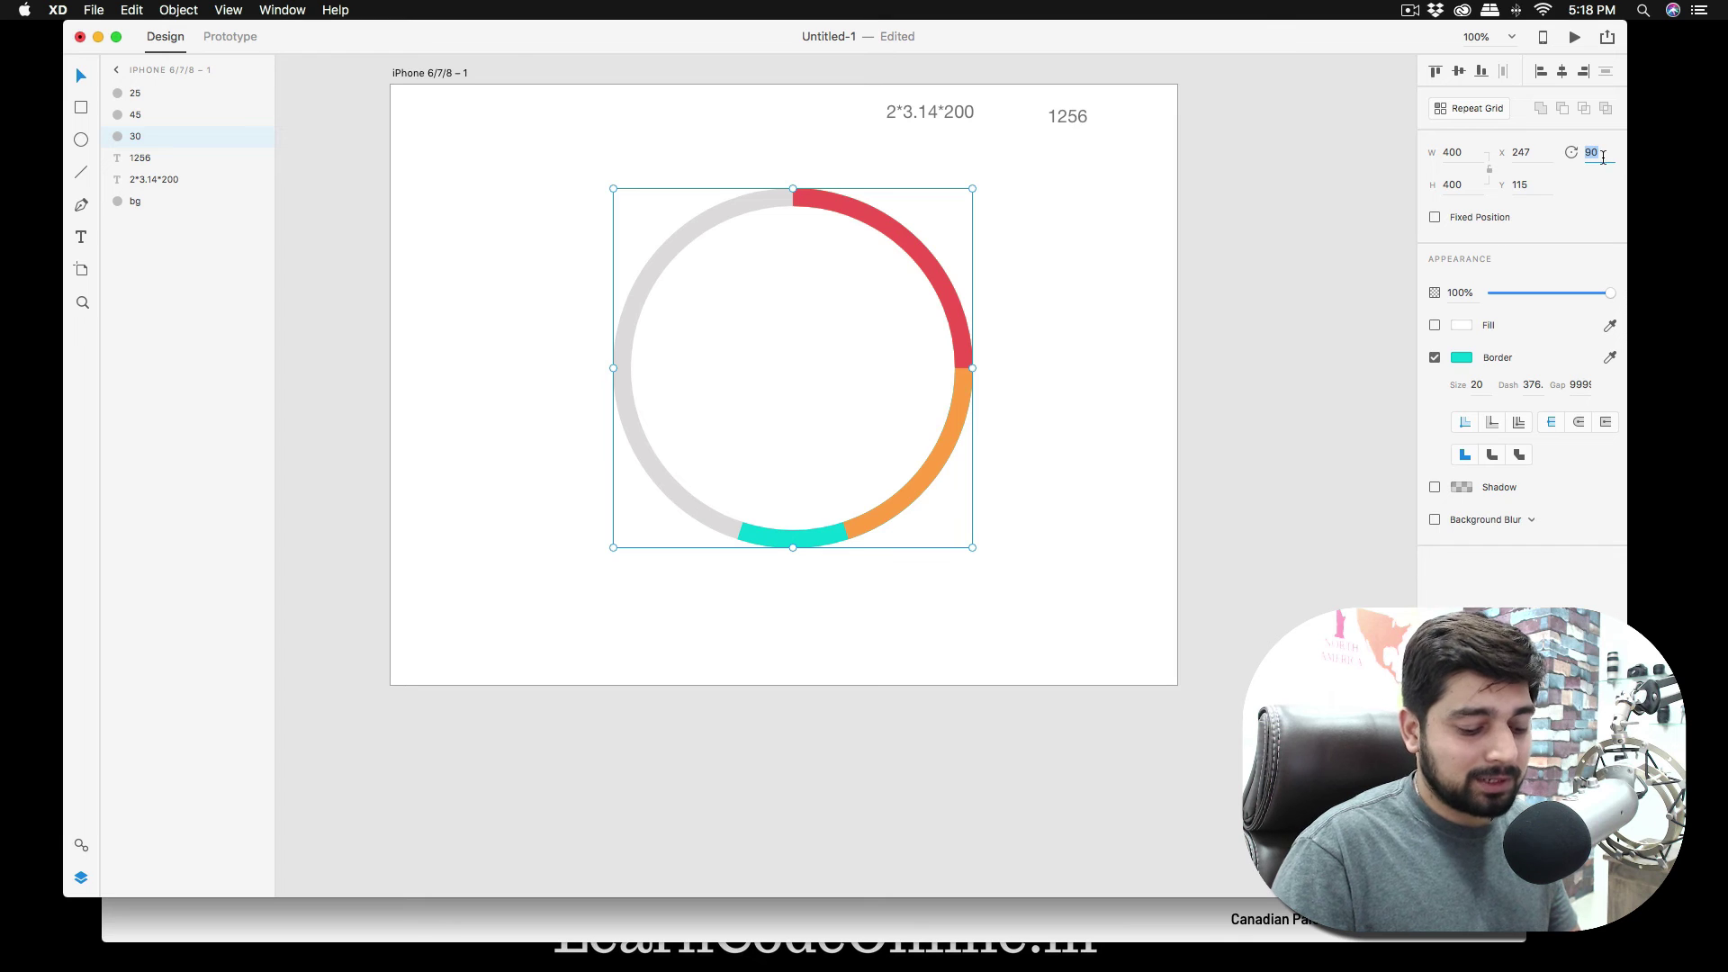
key(Up)
key(Up)
key(Up)
key(Up)
key(Up)
key(Up)
key(Up)
key(Up)
key(Up)
key(Up)
key(Up)
key(Up)
key(Up)
key(Up)
key(Up)
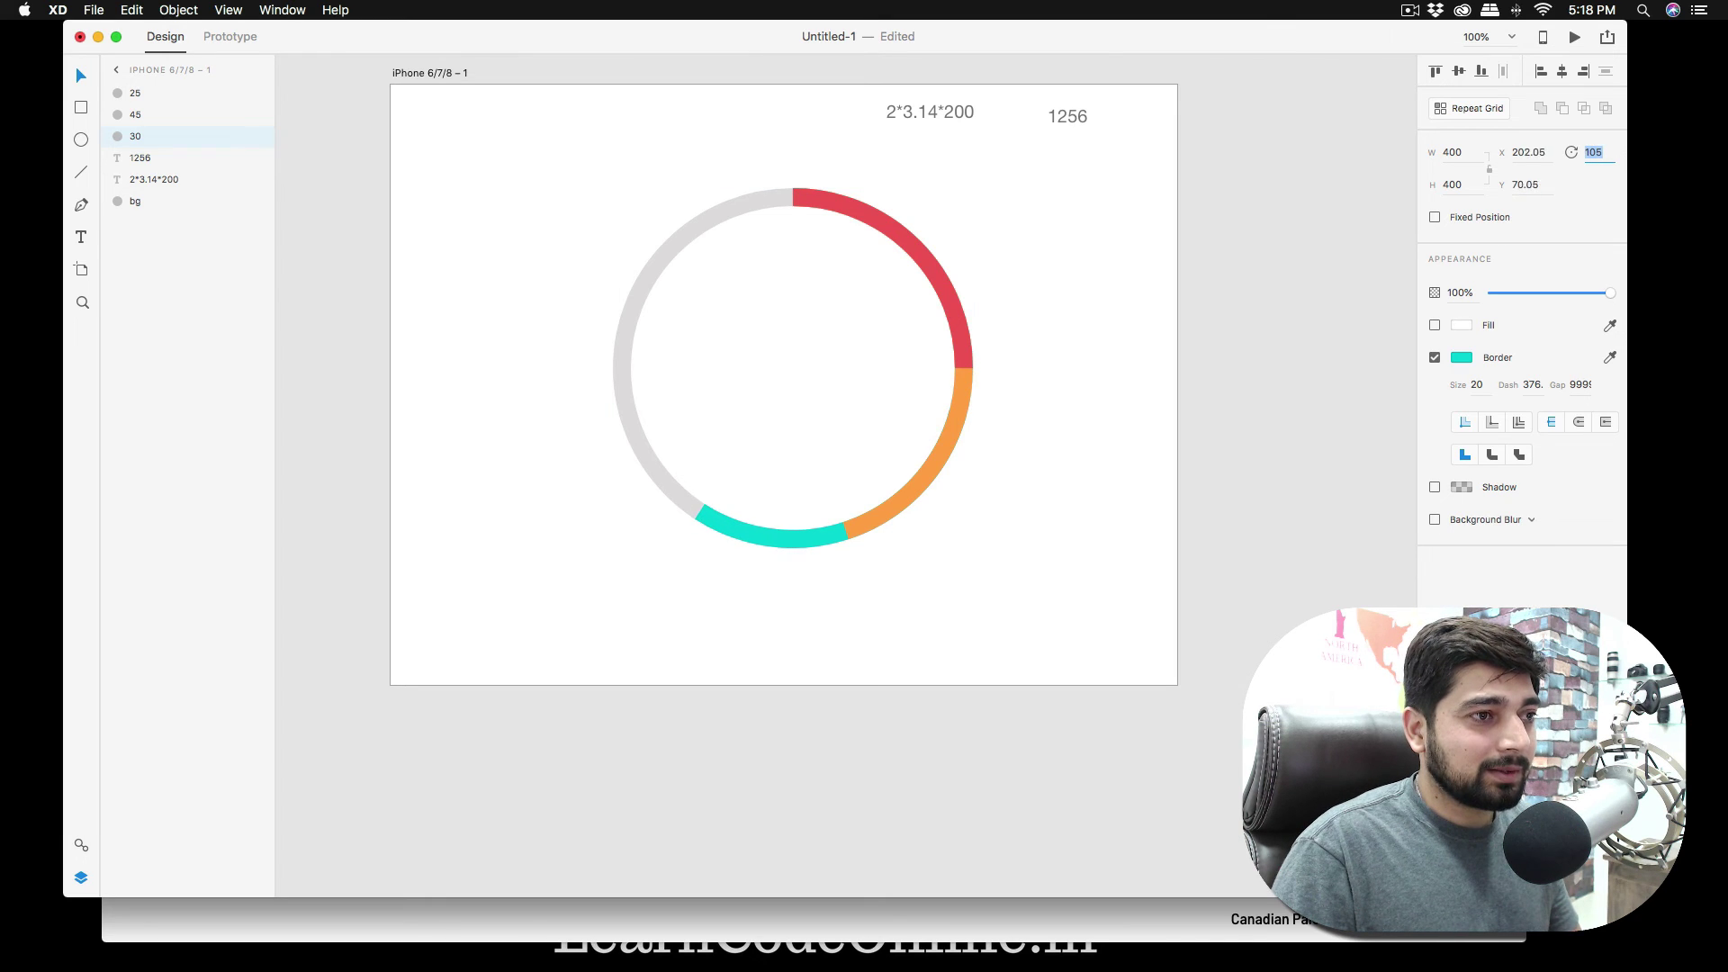
key(Up)
key(Up)
key(Up)
key(Up)
key(Up)
key(Up)
key(Up)
key(Up)
key(Up)
key(Up)
key(Up)
key(Up)
key(Up)
key(Up)
key(Up)
key(Up)
key(Up)
key(Up)
key(Up)
key(Up)
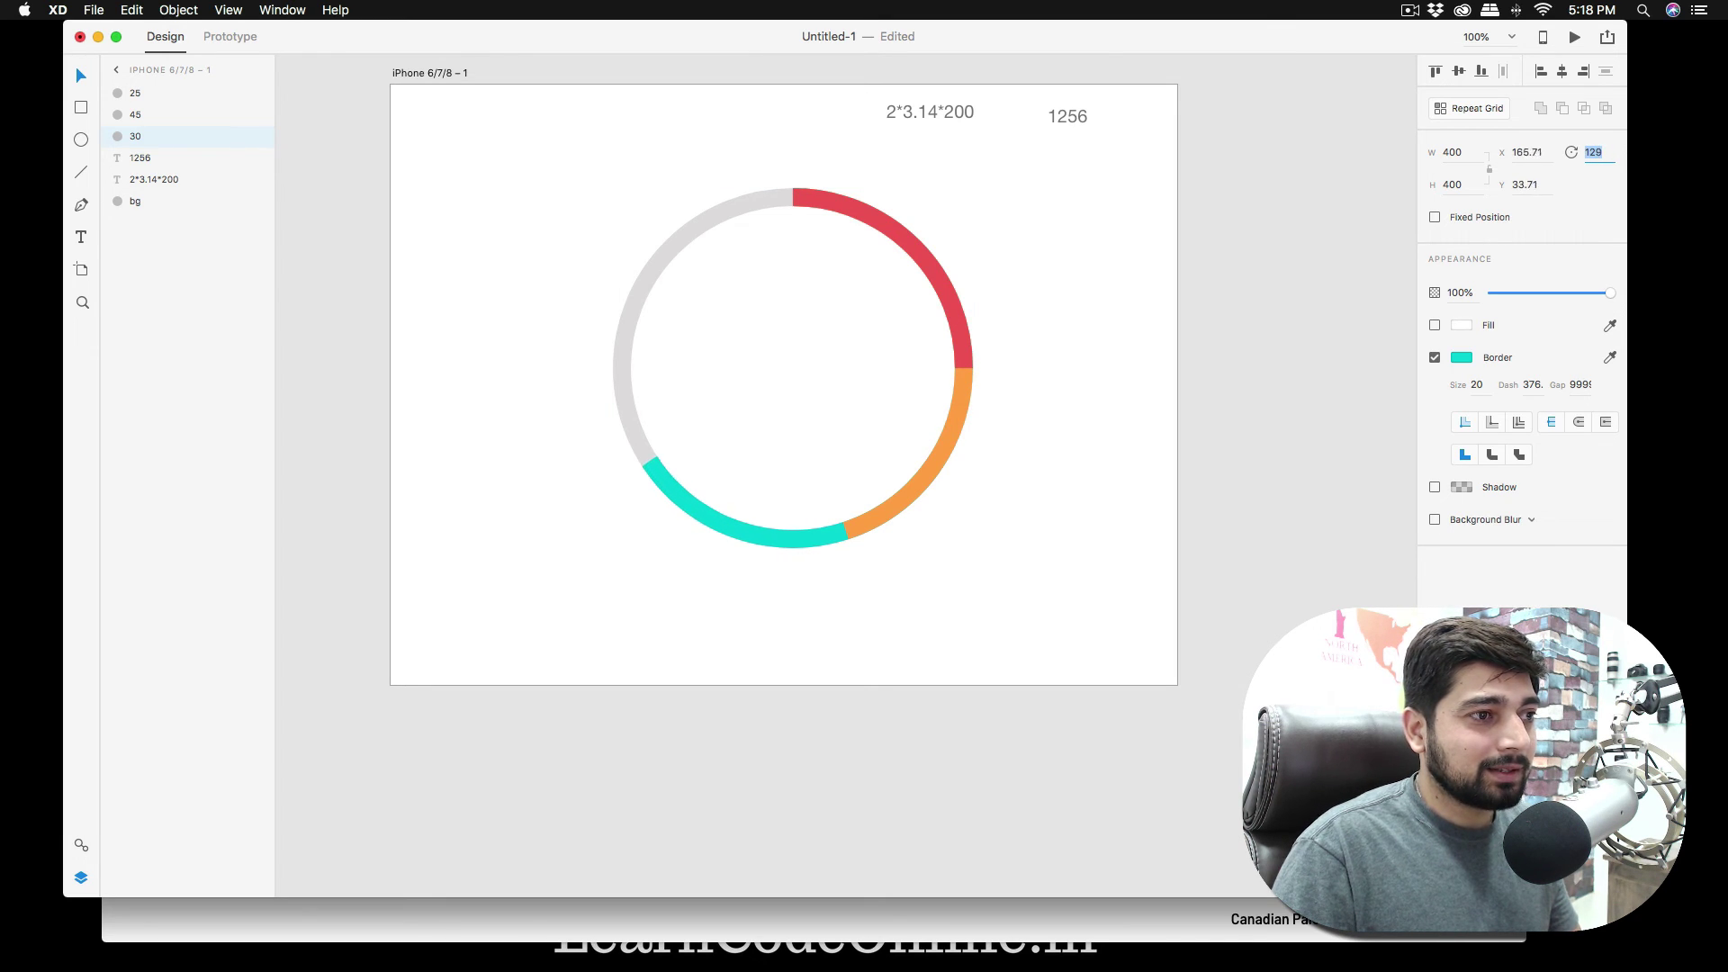
key(Up)
key(Up)
key(Up)
key(Up)
key(Up)
key(Up)
key(Up)
key(Up)
key(Up)
key(Up)
key(Up)
key(Up)
key(Up)
key(Up)
key(Up)
key(Up)
key(Up)
key(Up)
key(Up)
key(Up)
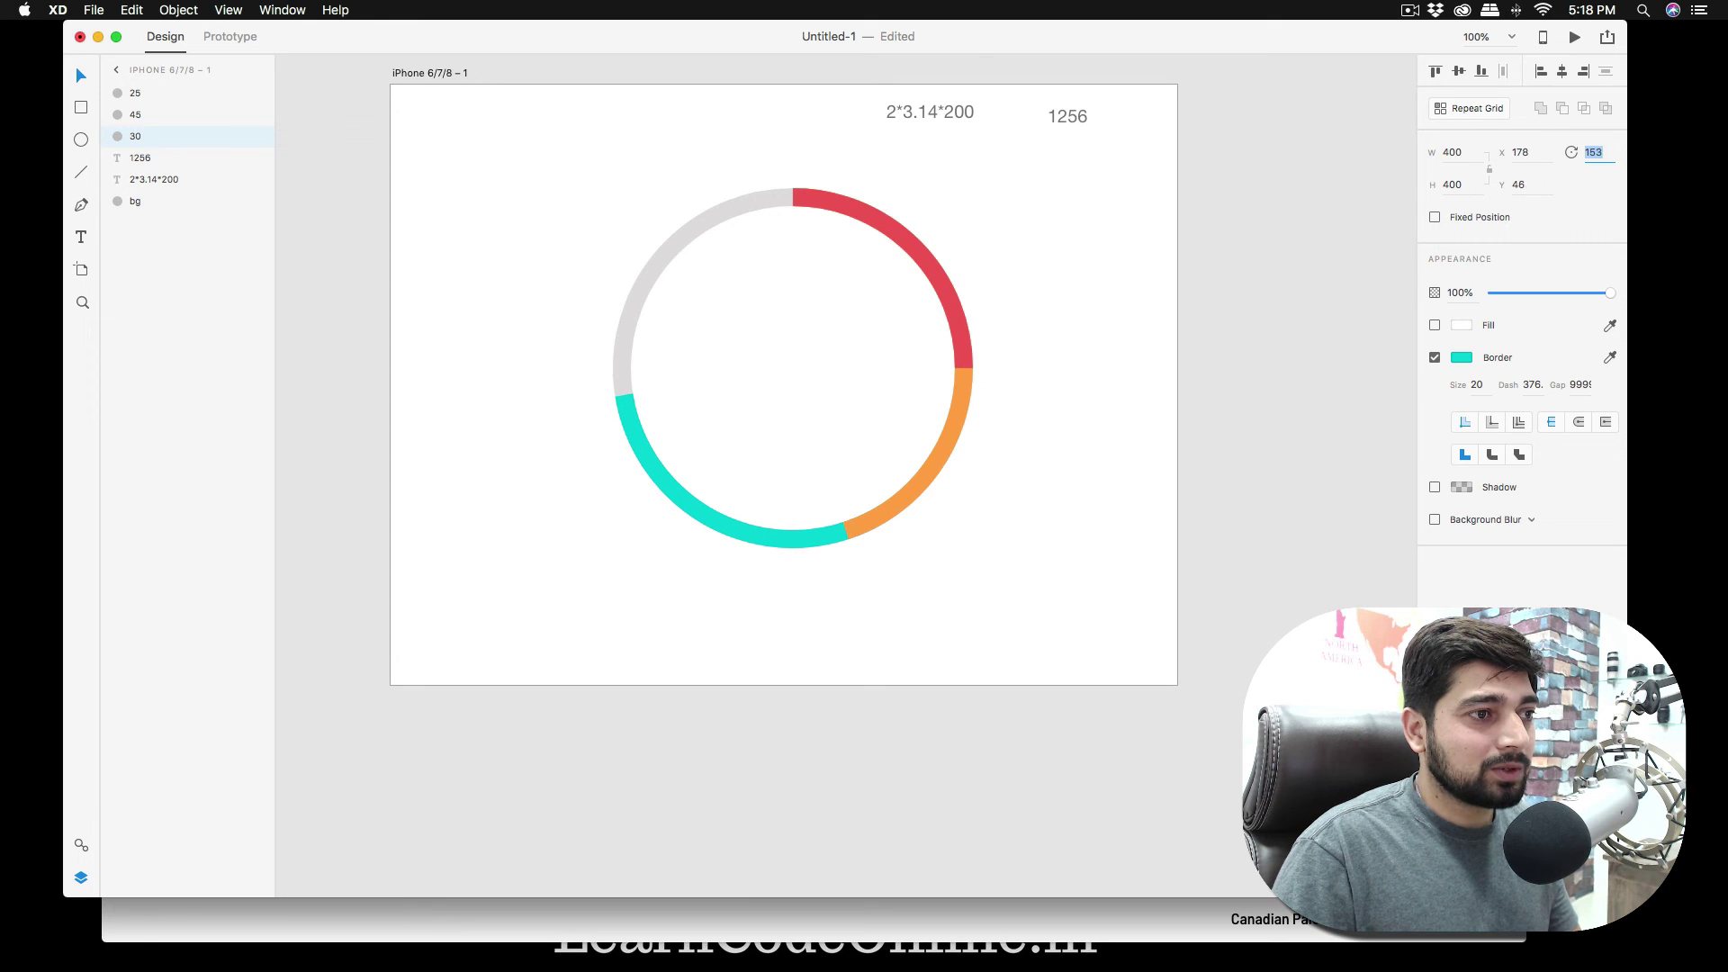
key(Up)
key(Up)
key(Up)
key(Up)
key(Up)
key(Up)
key(Up)
key(Up)
key(Up)
key(Up)
key(Up)
key(Up)
key(Up)
key(Up)
key(Up)
key(Up)
key(Up)
key(Up)
key(Up)
key(Up)
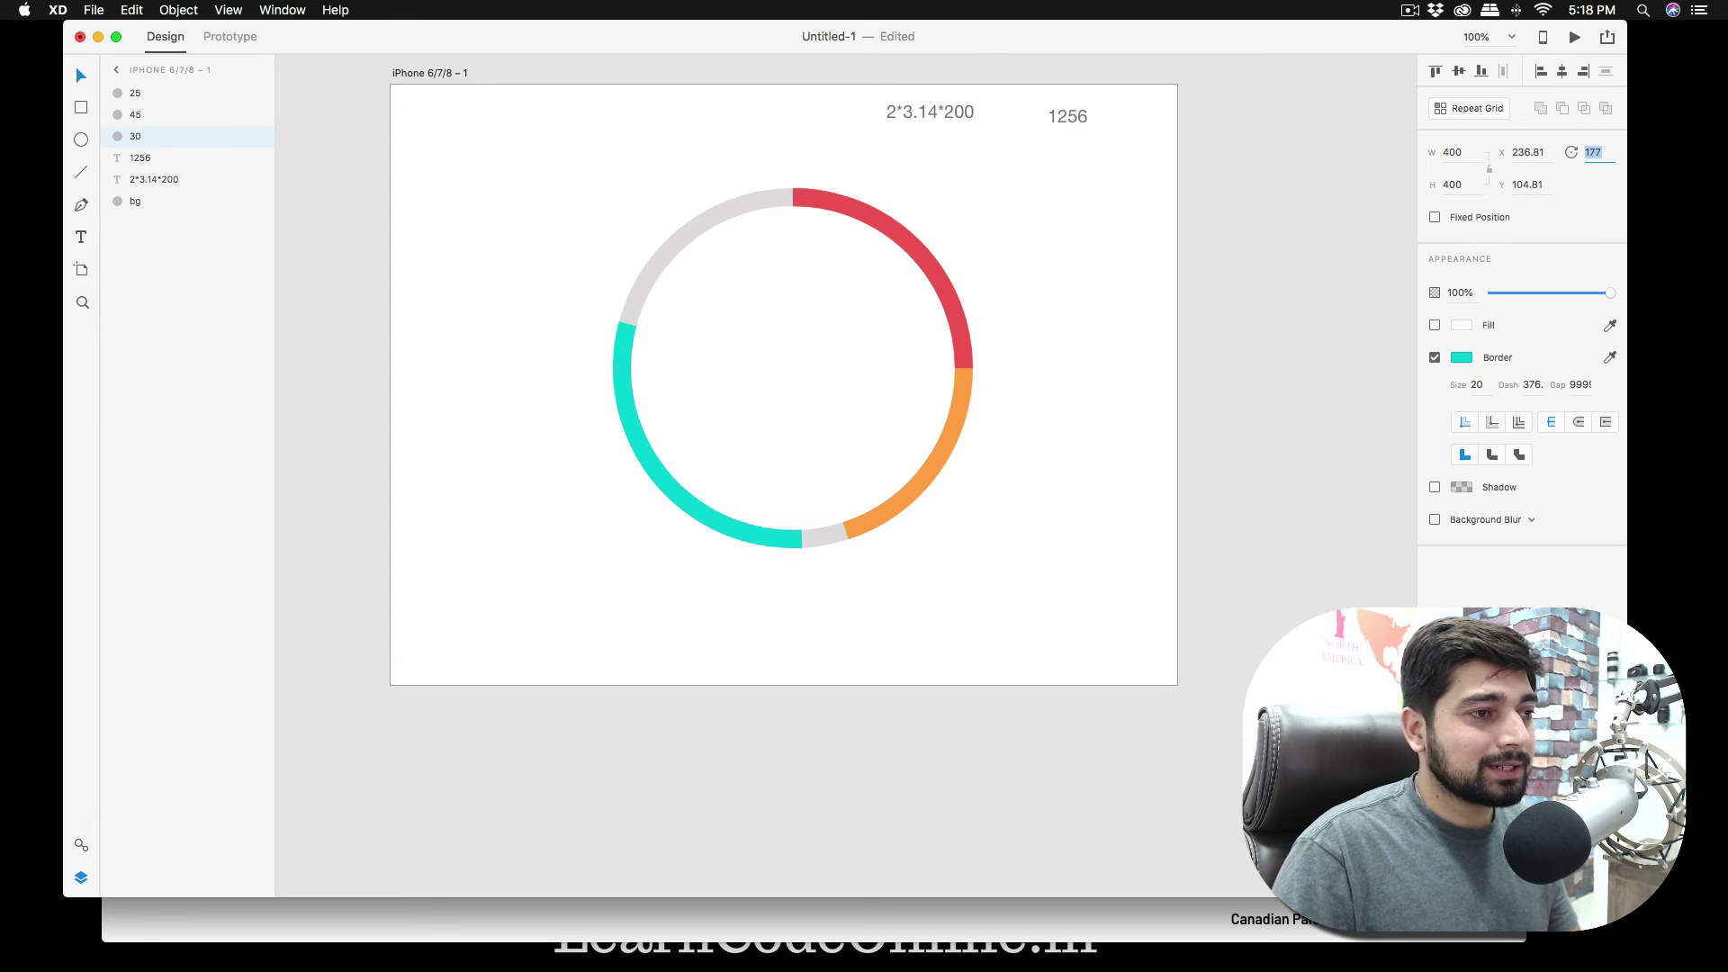
key(Up)
key(Up)
key(Up)
key(Up)
key(Up)
key(Up)
key(Up)
key(Up)
key(Up)
key(Up)
key(Up)
key(Up)
key(Up)
key(Up)
key(Up)
key(Up)
key(Up)
key(Up)
key(Up)
key(Up)
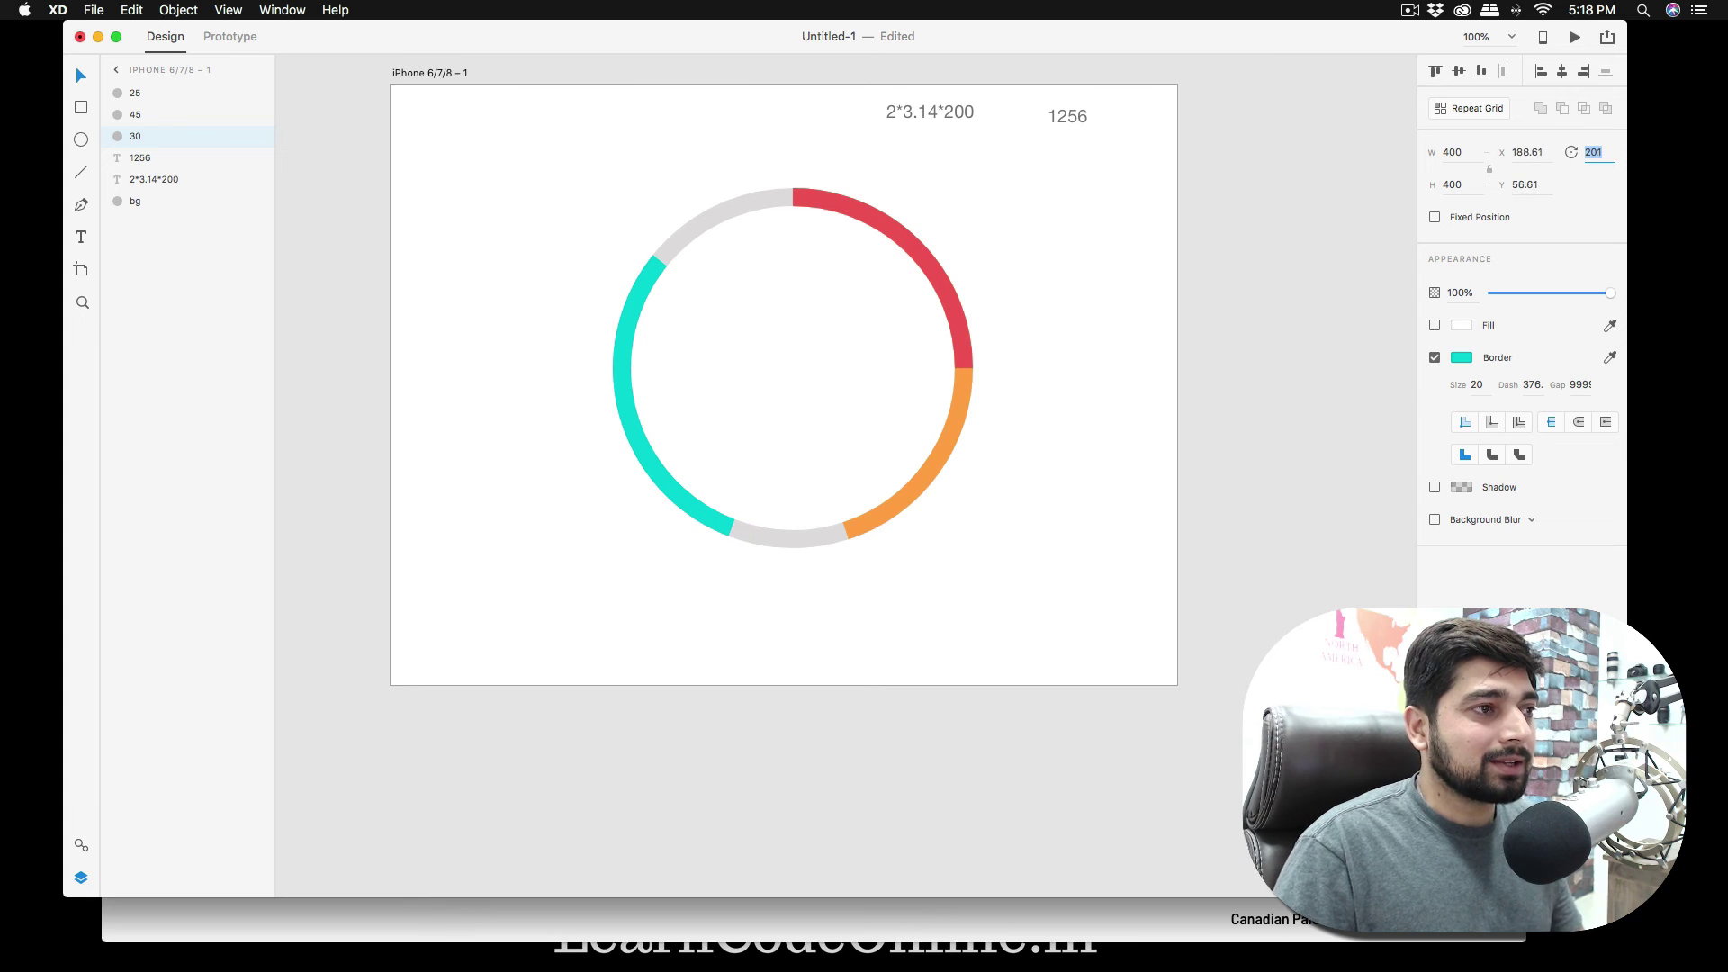
key(Up)
key(Up)
key(Up)
key(Up)
key(Up)
key(Up)
key(Up)
key(Up)
key(Up)
key(Up)
key(Up)
key(Up)
key(Up)
key(Up)
key(Up)
key(Up)
key(Up)
key(Up)
key(Up)
key(Up)
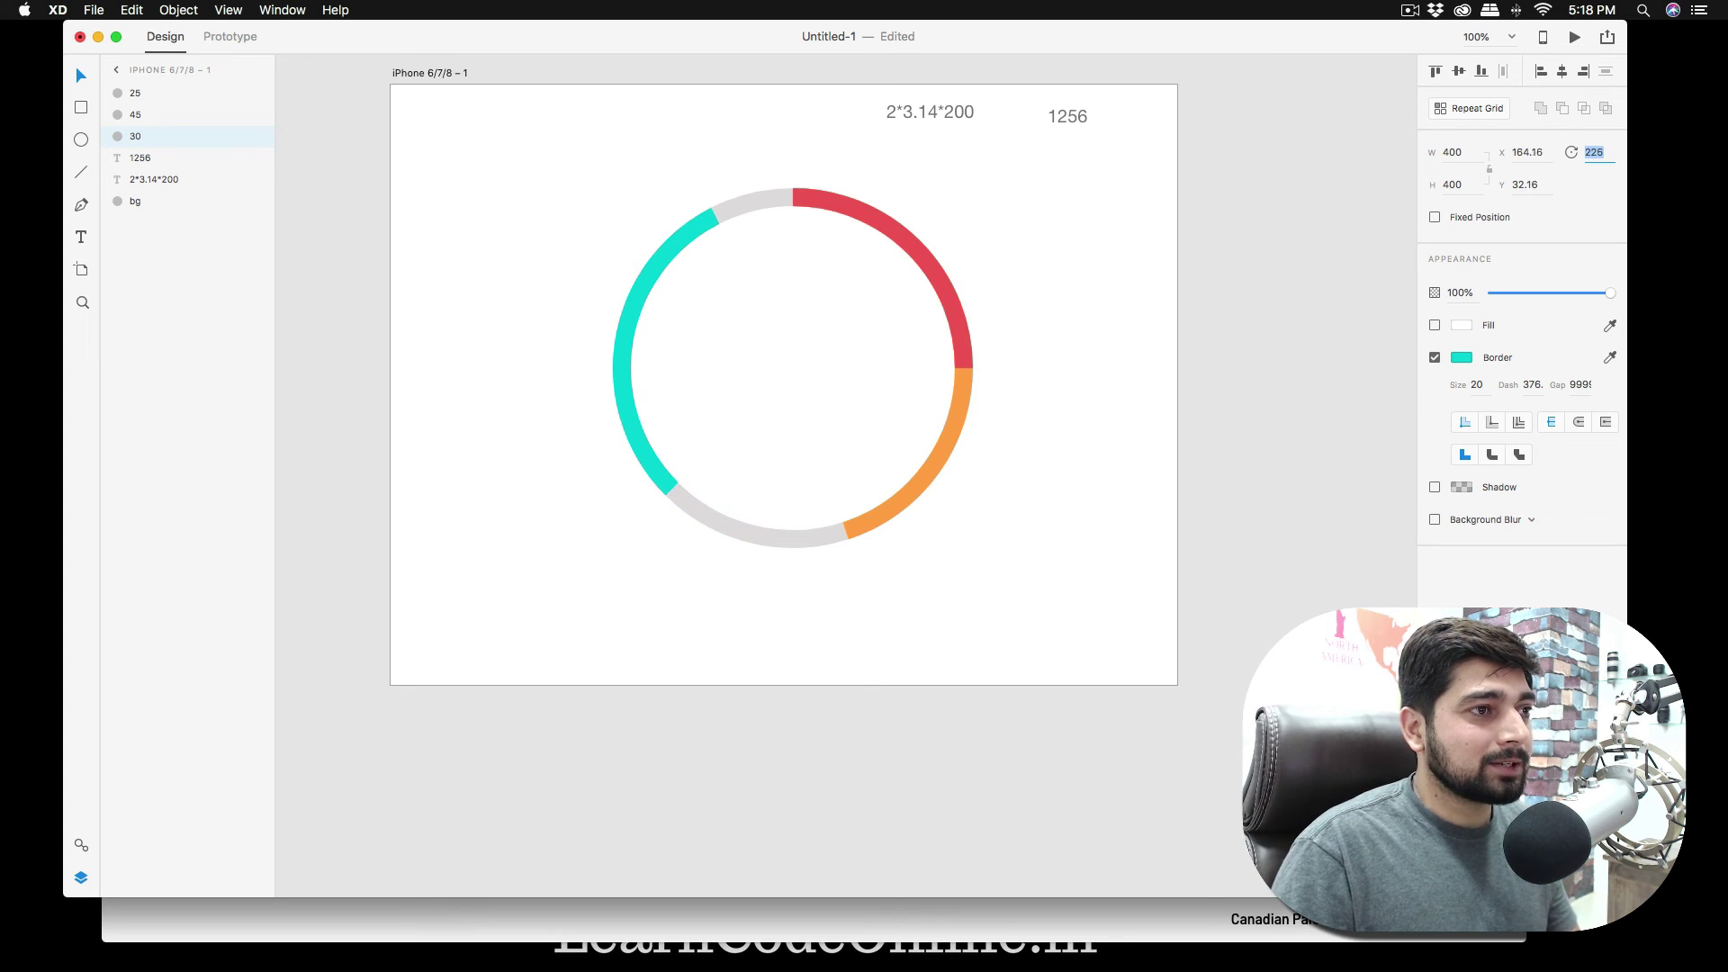
key(Up)
key(Up)
key(Up)
key(Up)
key(Up)
key(Up)
key(Up)
key(Up)
key(Up)
key(Up)
key(Up)
key(Up)
key(Up)
key(Up)
key(Up)
key(Up)
key(Up)
key(Up)
key(Up)
key(Up)
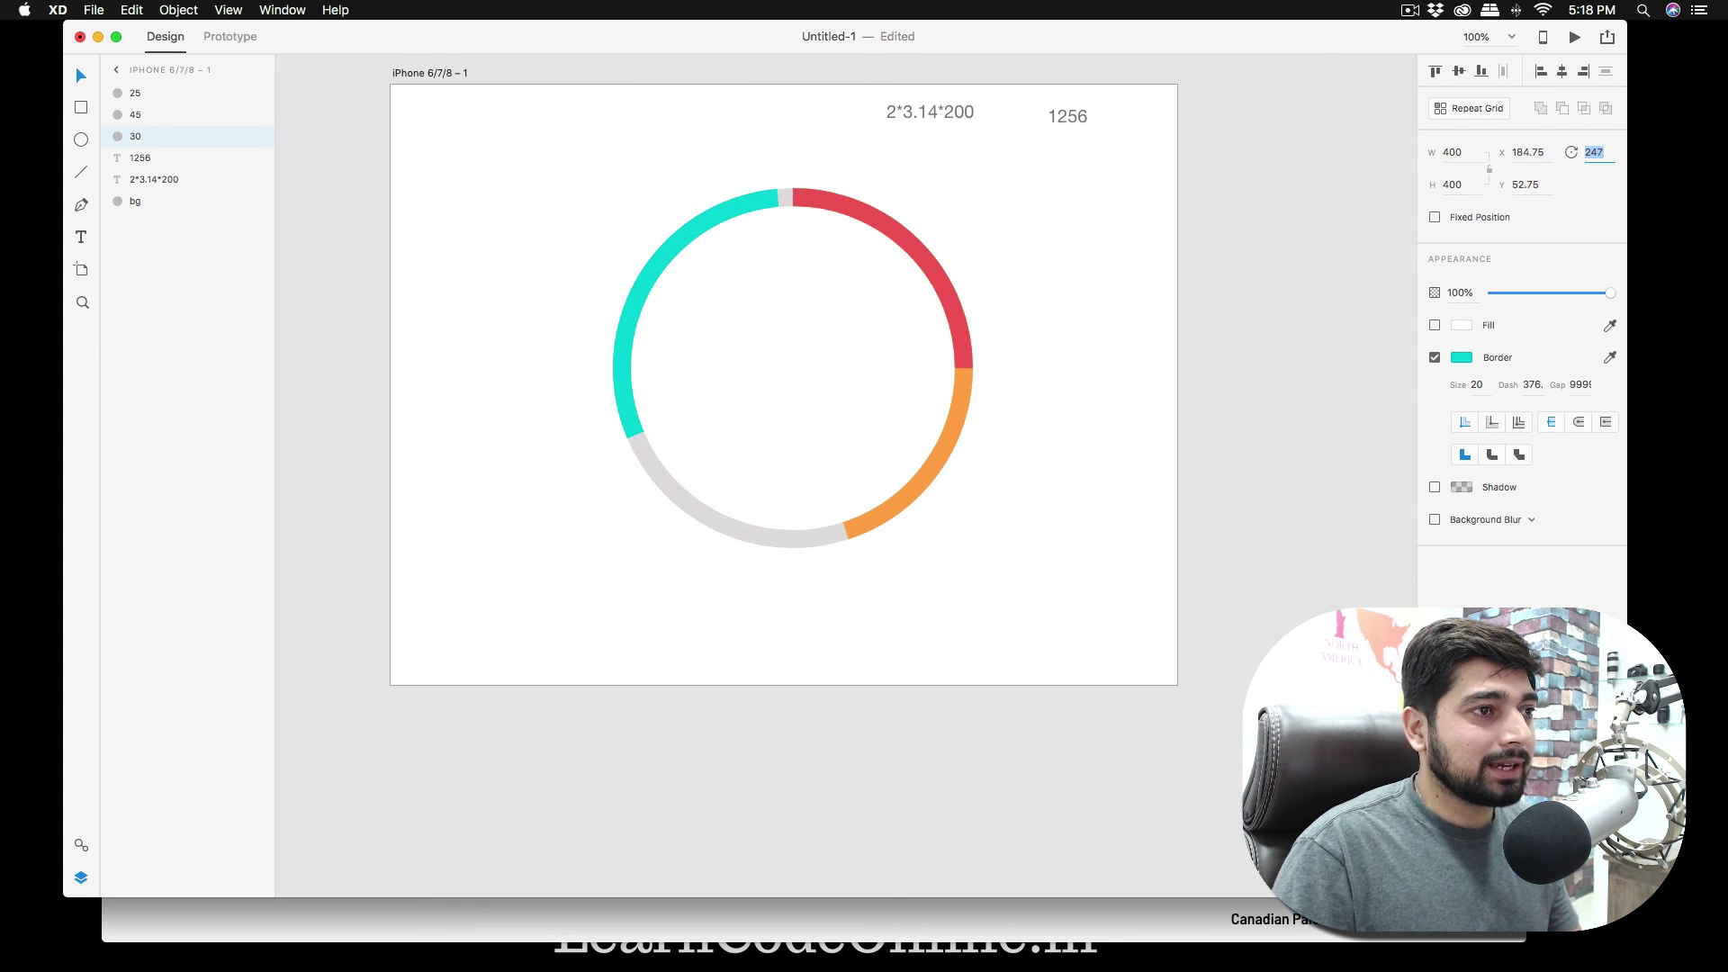
key(Up)
key(Up)
key(Up)
key(Up)
key(Up)
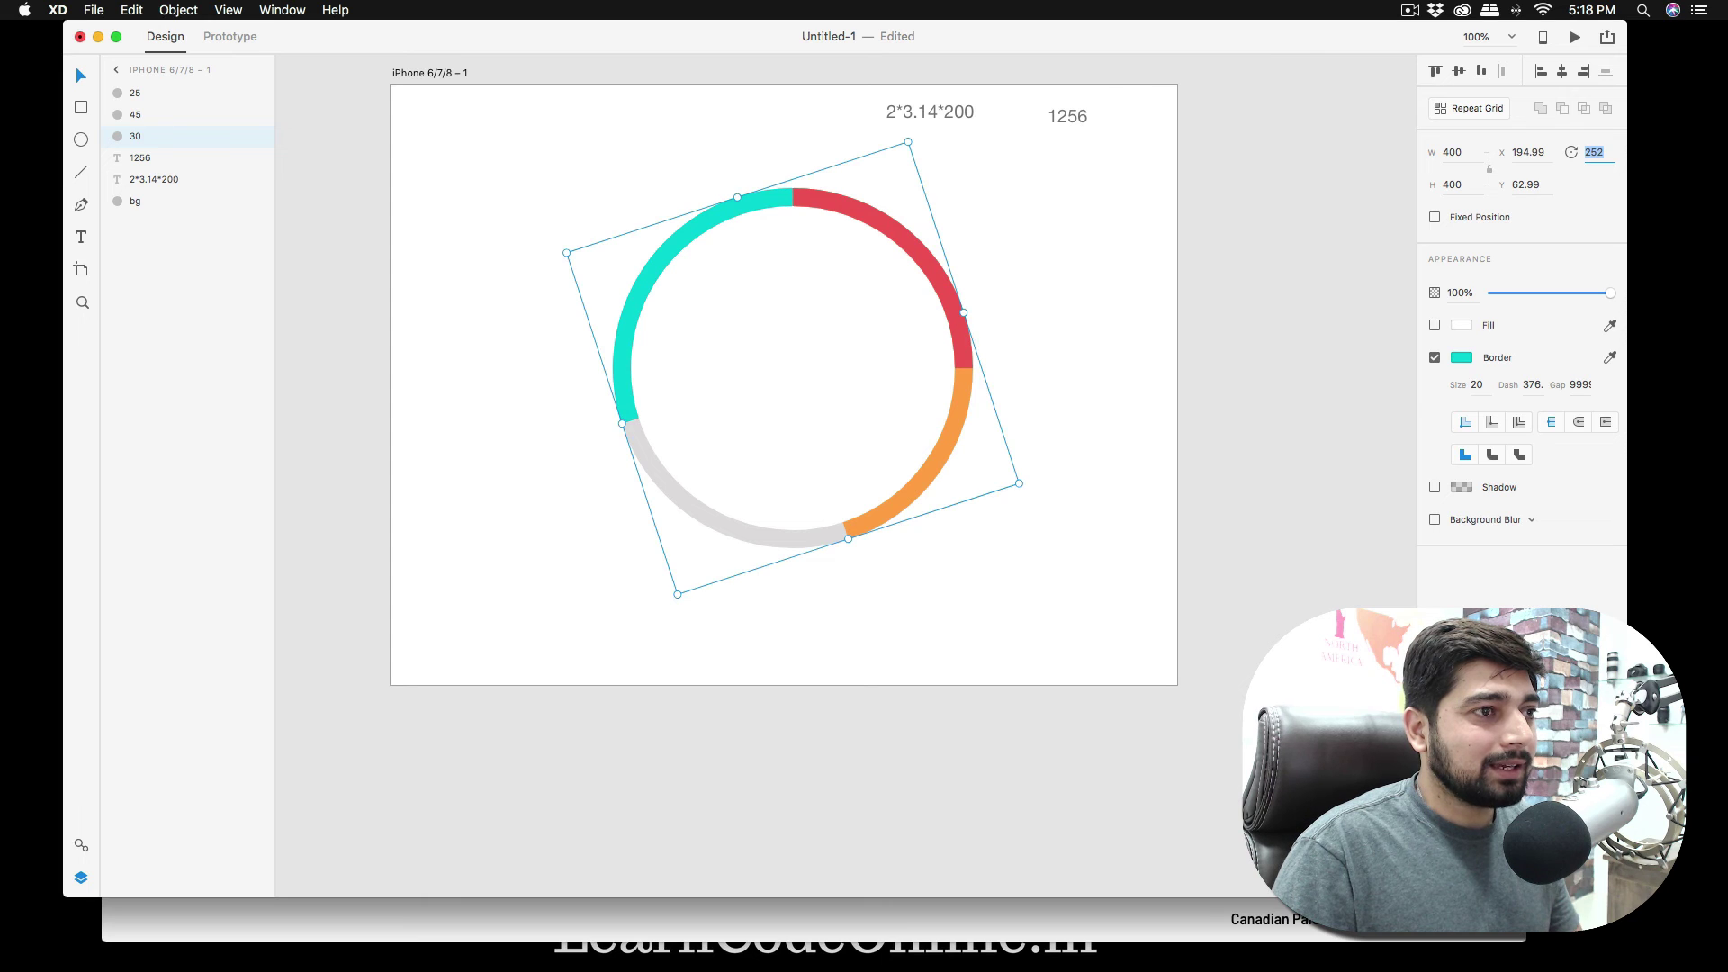
- Rotate the orange 45 ring to 90° so its segment fills the gap between the red and turquoise segments
click(192, 120)
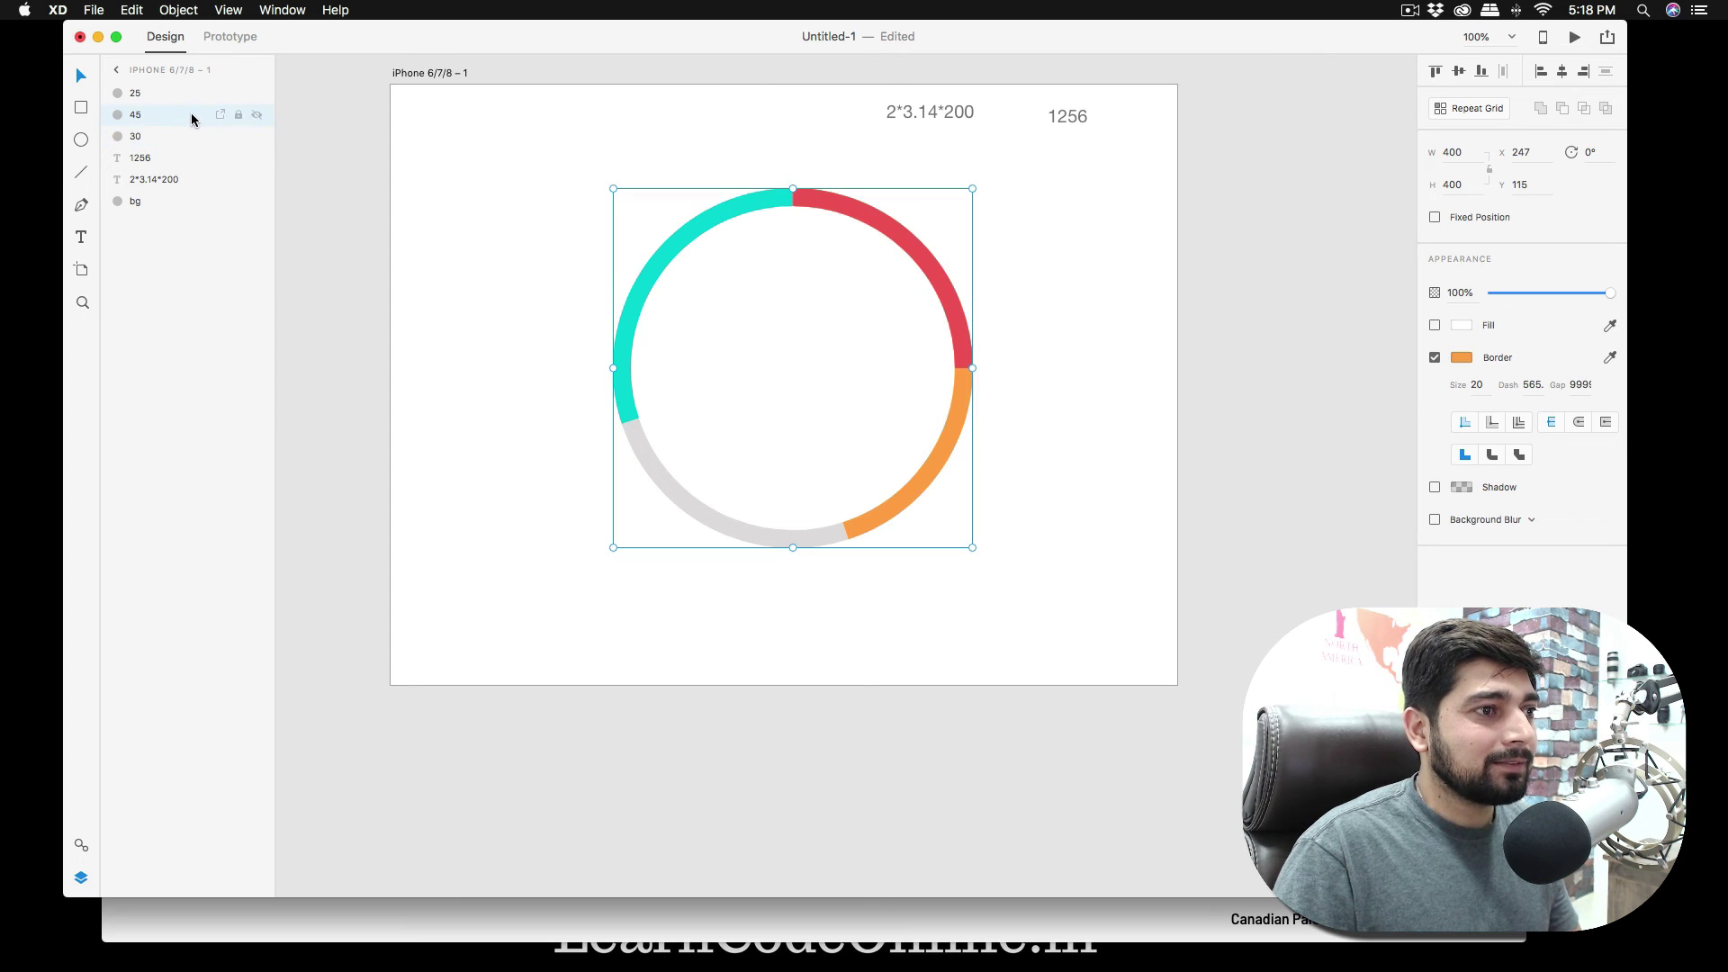
click(1604, 153)
key(Down)
key(Down)
key(Down)
key(Down)
key(Down)
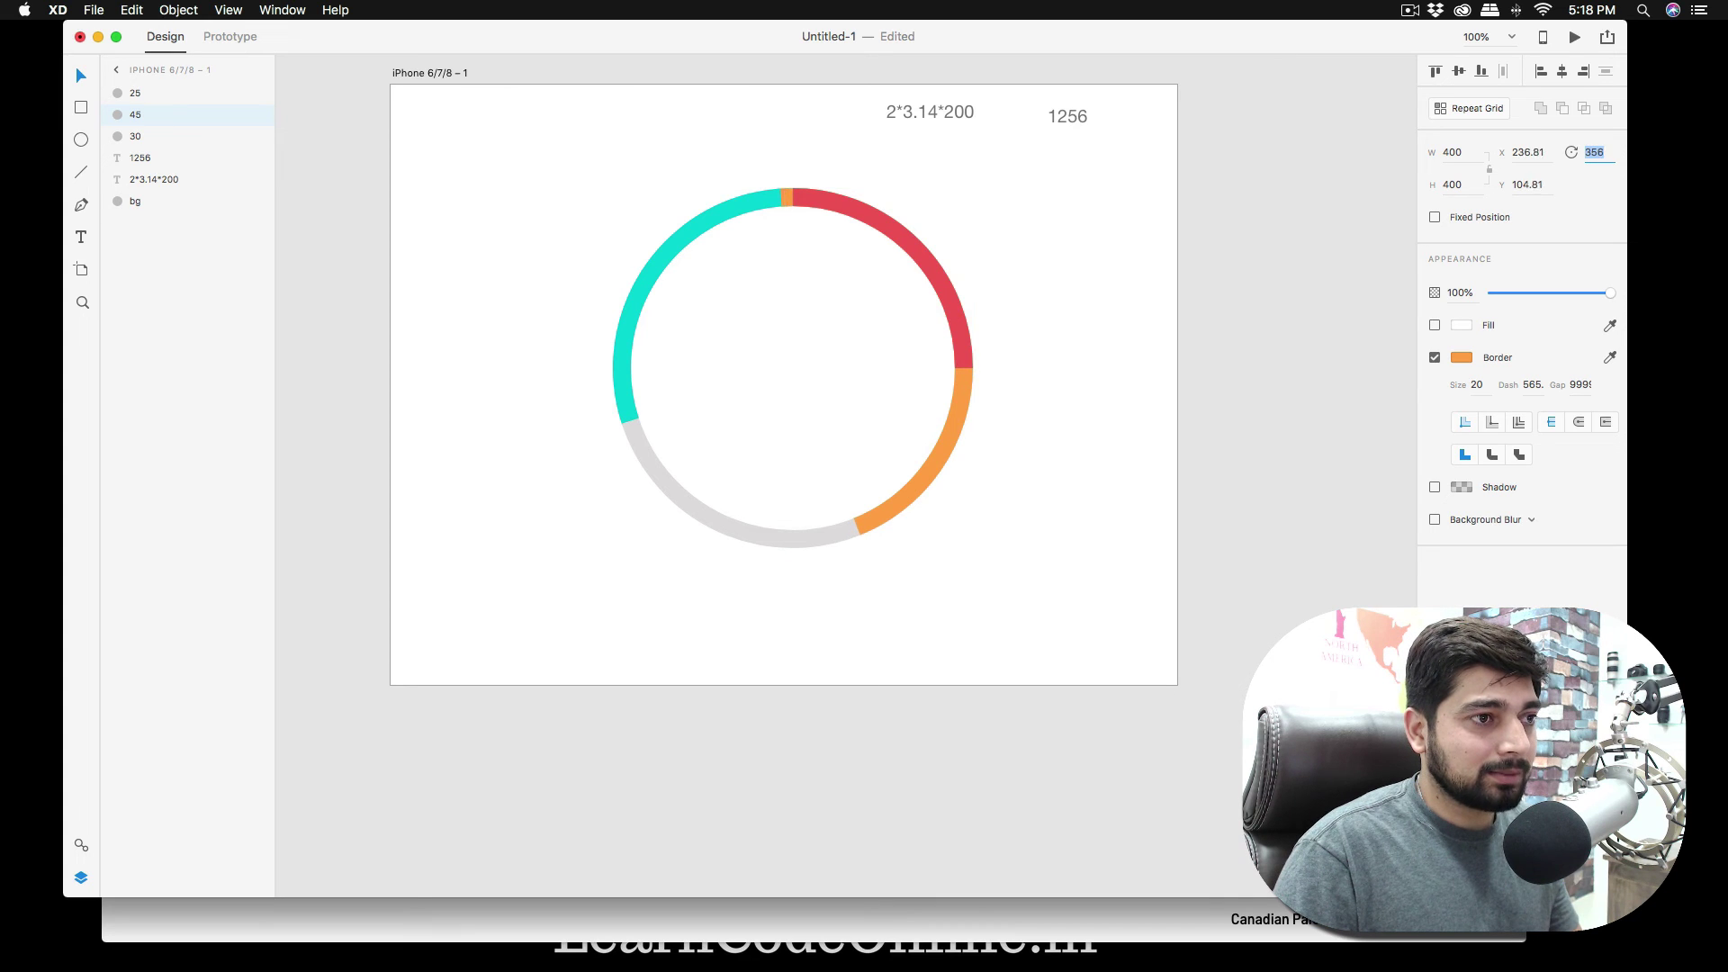
key(Up)
key(Up)
key(Up)
key(Up)
key(Up)
key(Up)
key(Up)
key(Up)
key(Up)
key(Up)
key(Up)
key(Up)
key(Up)
key(Up)
key(Up)
key(Up)
key(Up)
key(Up)
key(Up)
key(Up)
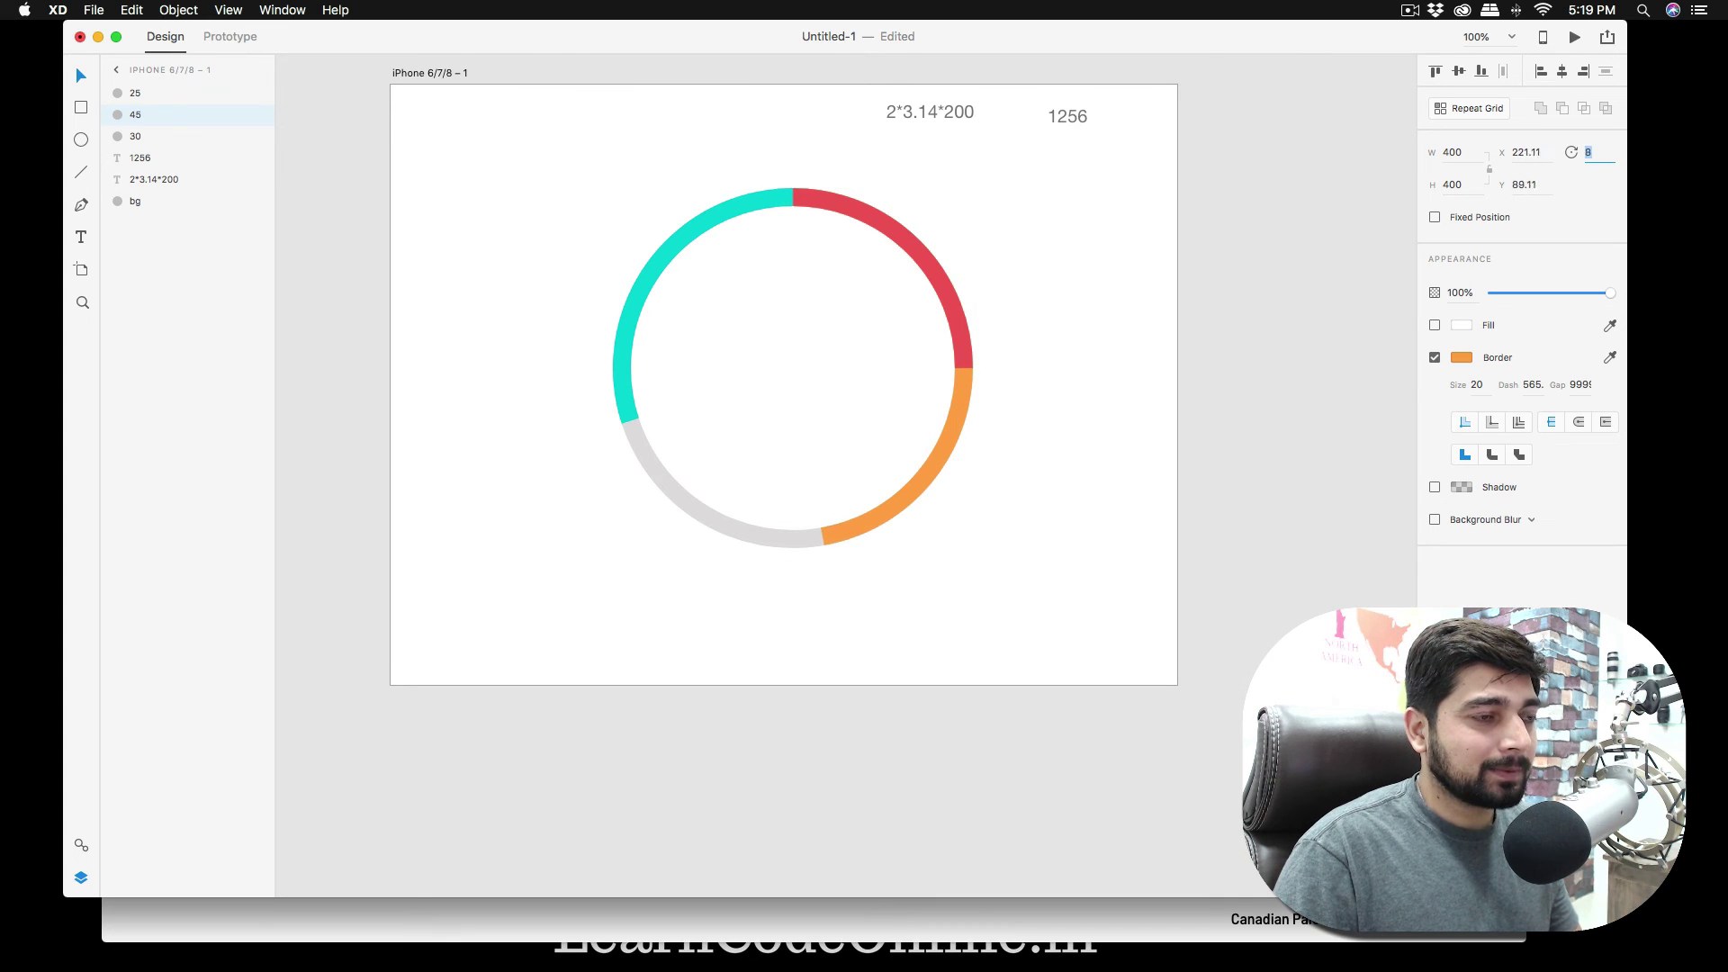
key(Up)
key(Up)
key(Up)
key(Up)
key(Up)
key(Up)
key(Up)
key(Up)
key(Up)
key(Up)
key(Up)
key(Up)
key(Up)
key(Up)
key(Up)
key(Up)
key(Up)
key(Up)
key(Up)
key(Up)
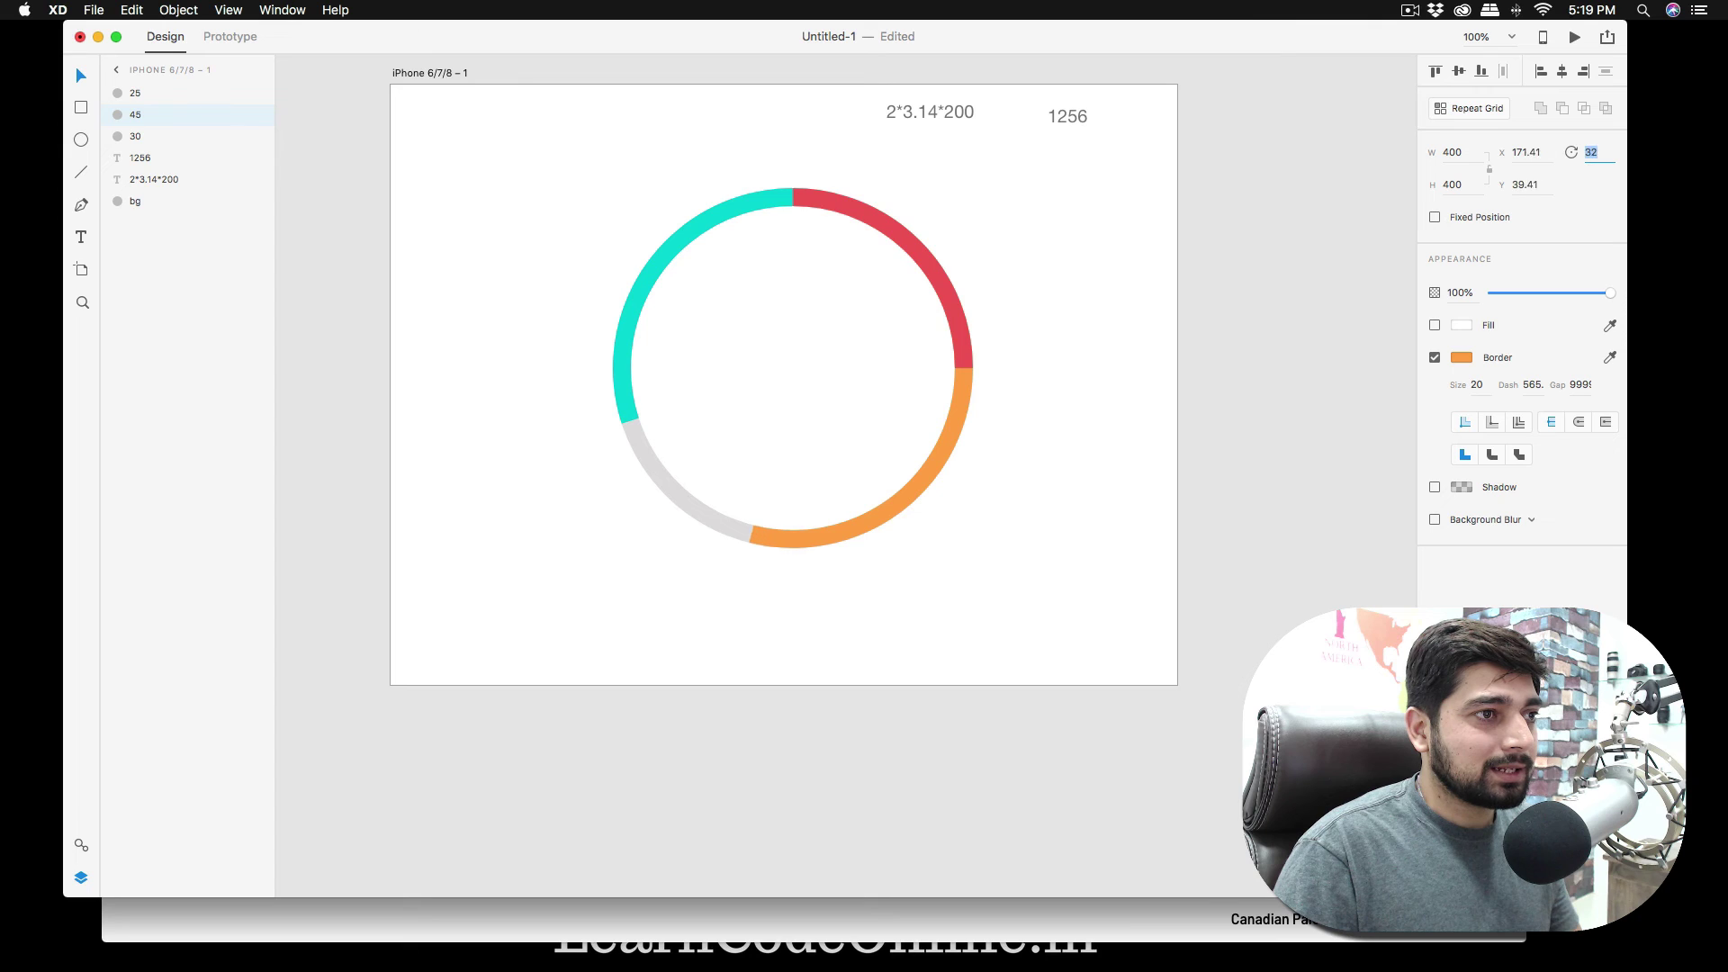
key(Up)
key(Up)
key(Up)
key(Up)
key(Up)
key(Up)
key(Up)
key(Up)
key(Up)
key(Up)
key(Up)
key(Up)
key(Up)
key(Up)
key(Up)
key(Up)
key(Up)
key(Up)
key(Up)
key(Up)
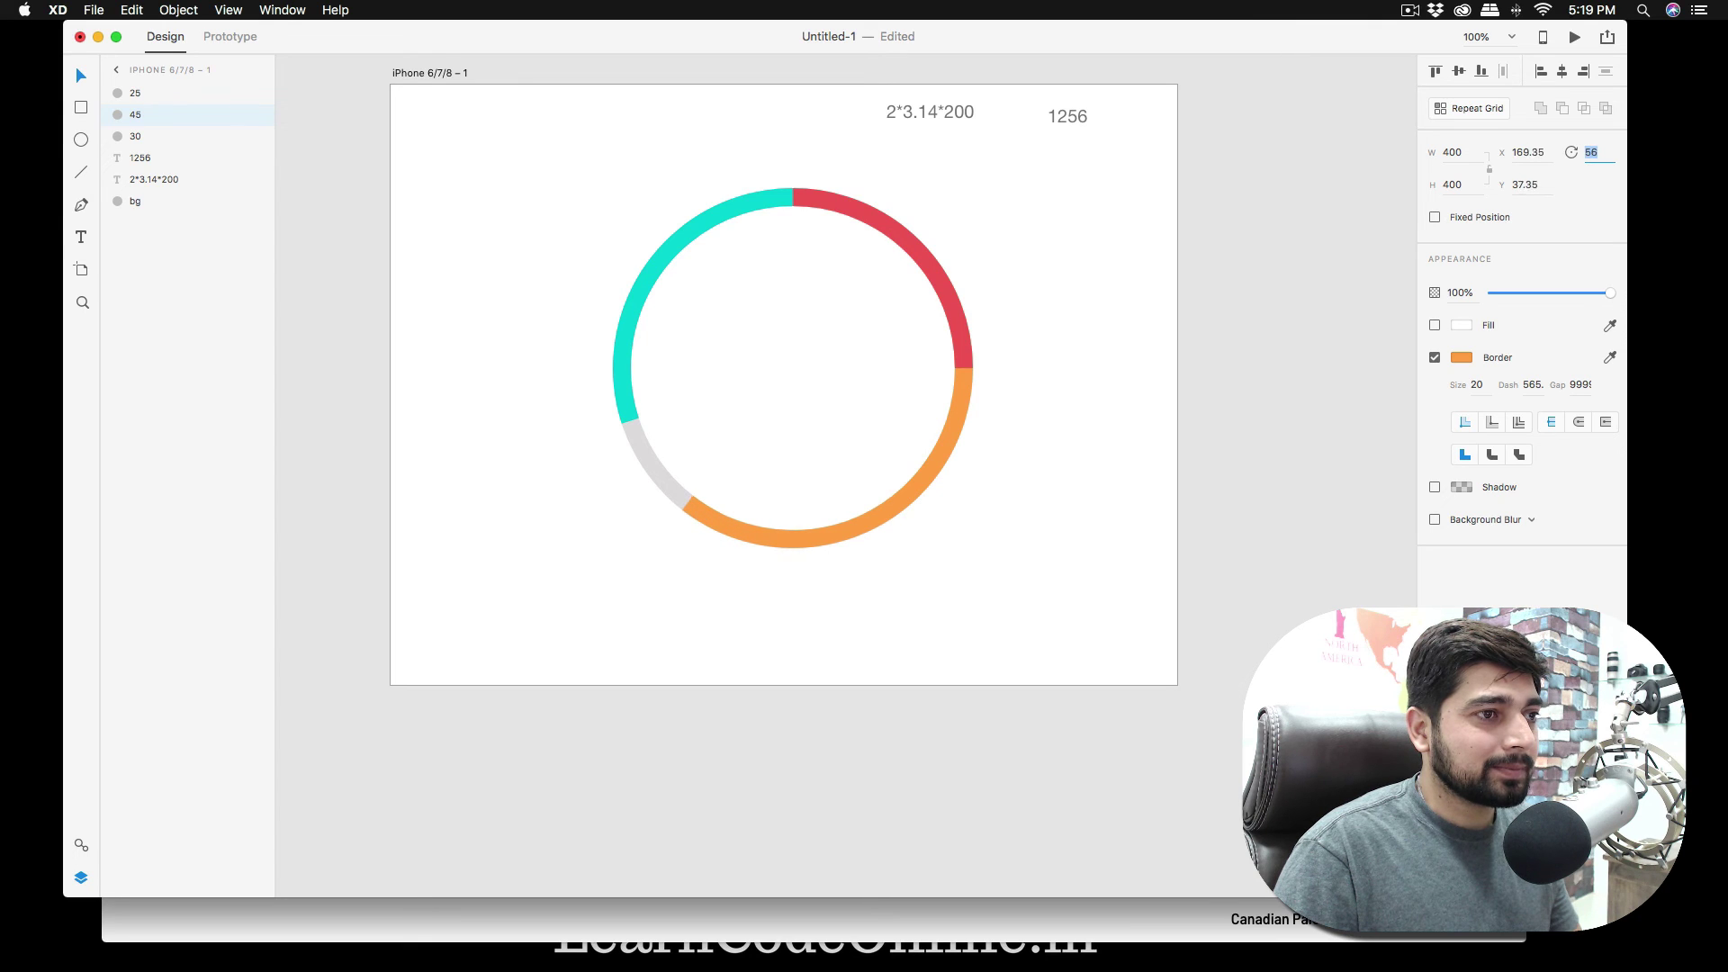
key(Up)
key(Up)
key(Up)
key(Up)
key(Up)
key(Up)
key(Up)
key(Up)
key(Up)
key(Up)
key(Up)
key(Up)
key(Up)
key(Up)
key(Up)
key(Up)
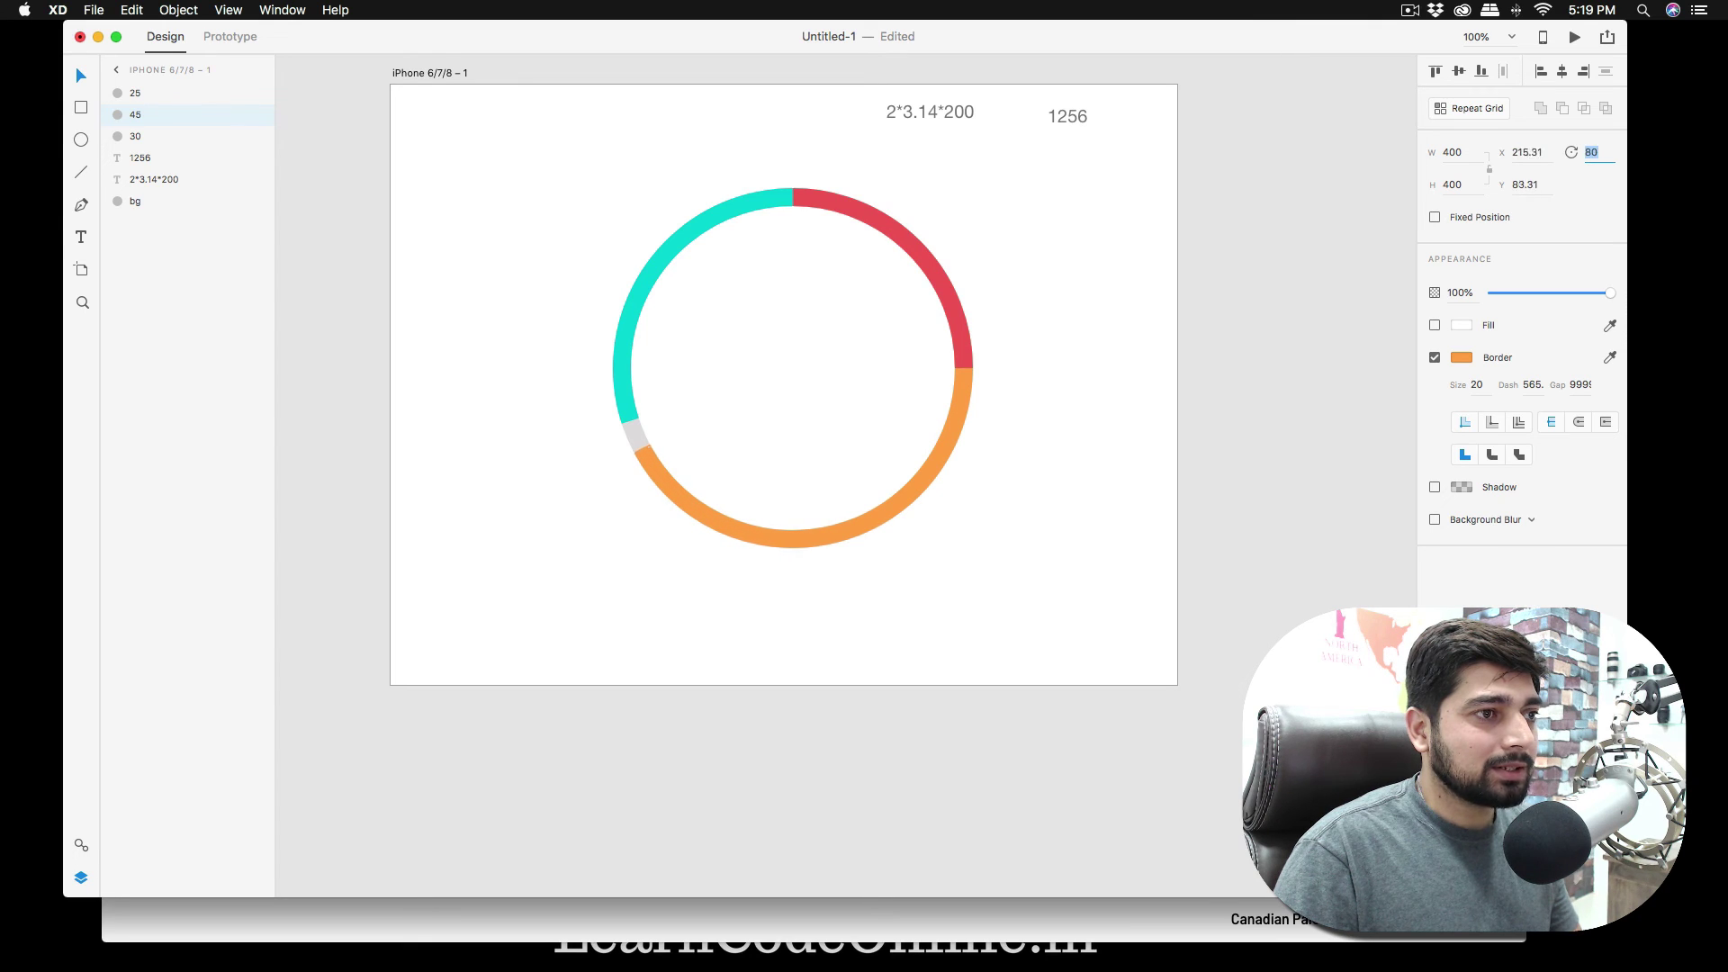
key(Up)
key(Up)
key(Up)
key(Up)
key(Down)
key(Down)
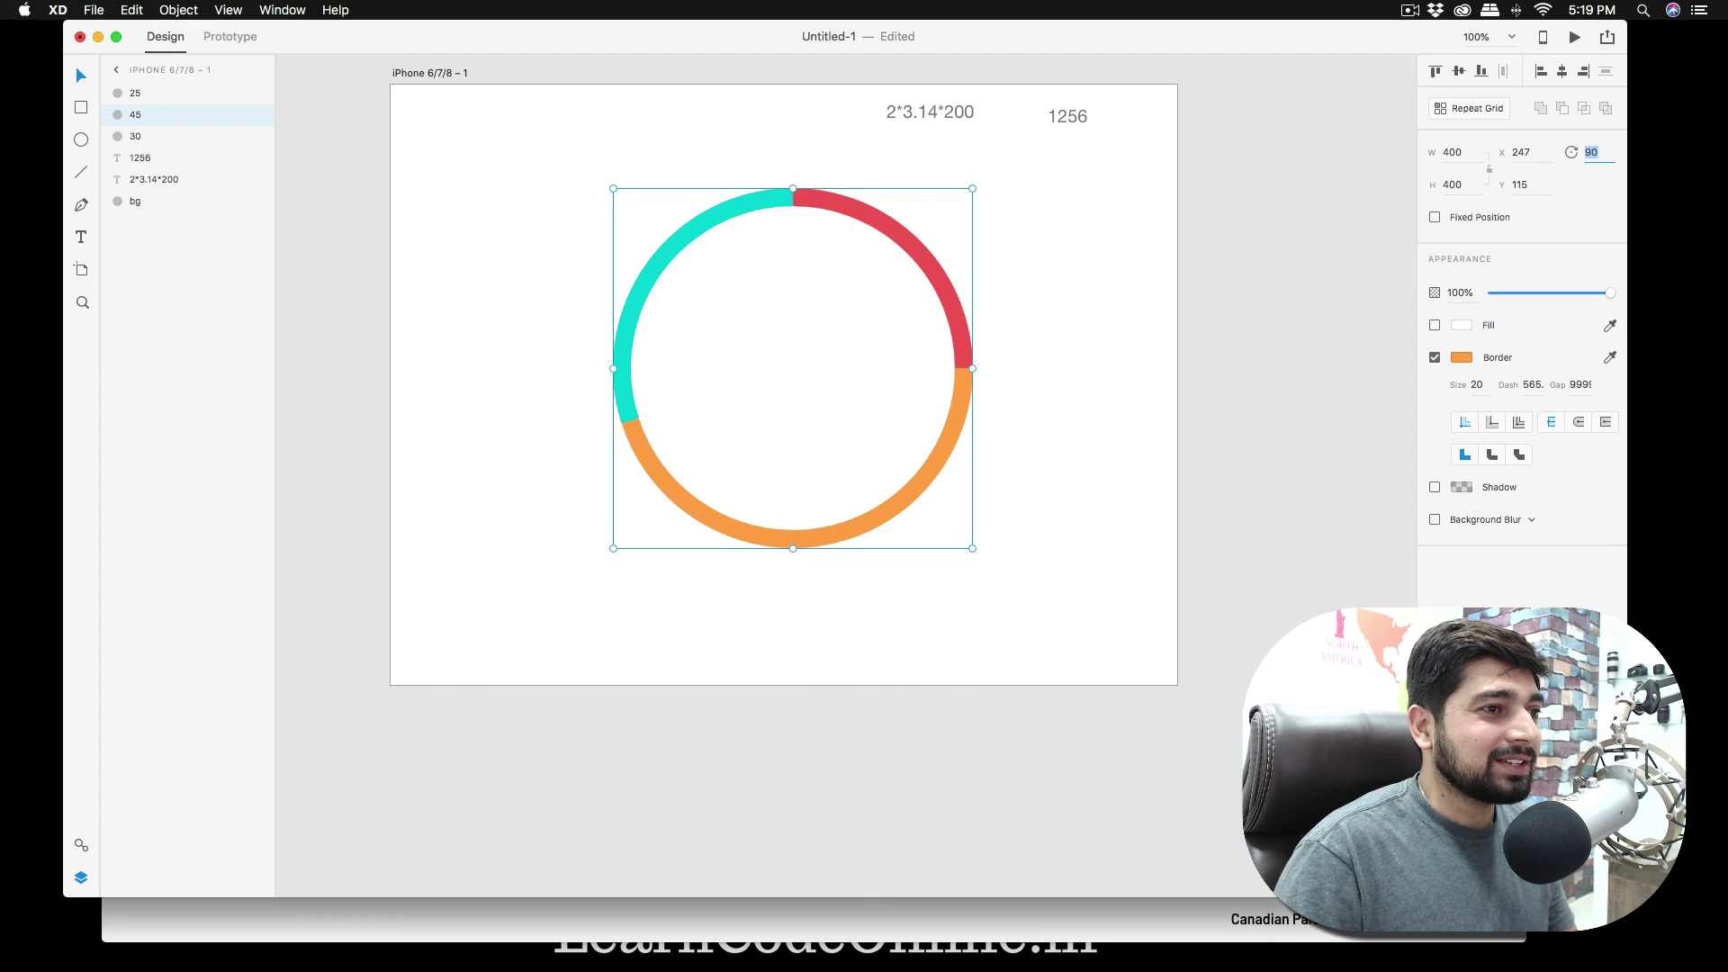
- Rotate the orange 45 ring back to 55° to leave part of the grey background ring uncovered, and deselect it
key(Down)
key(Down)
key(Down)
key(Down)
key(Down)
key(Down)
key(Down)
key(Down)
key(Down)
key(Down)
key(Down)
key(Down)
key(Down)
key(Down)
key(Down)
key(Down)
key(Down)
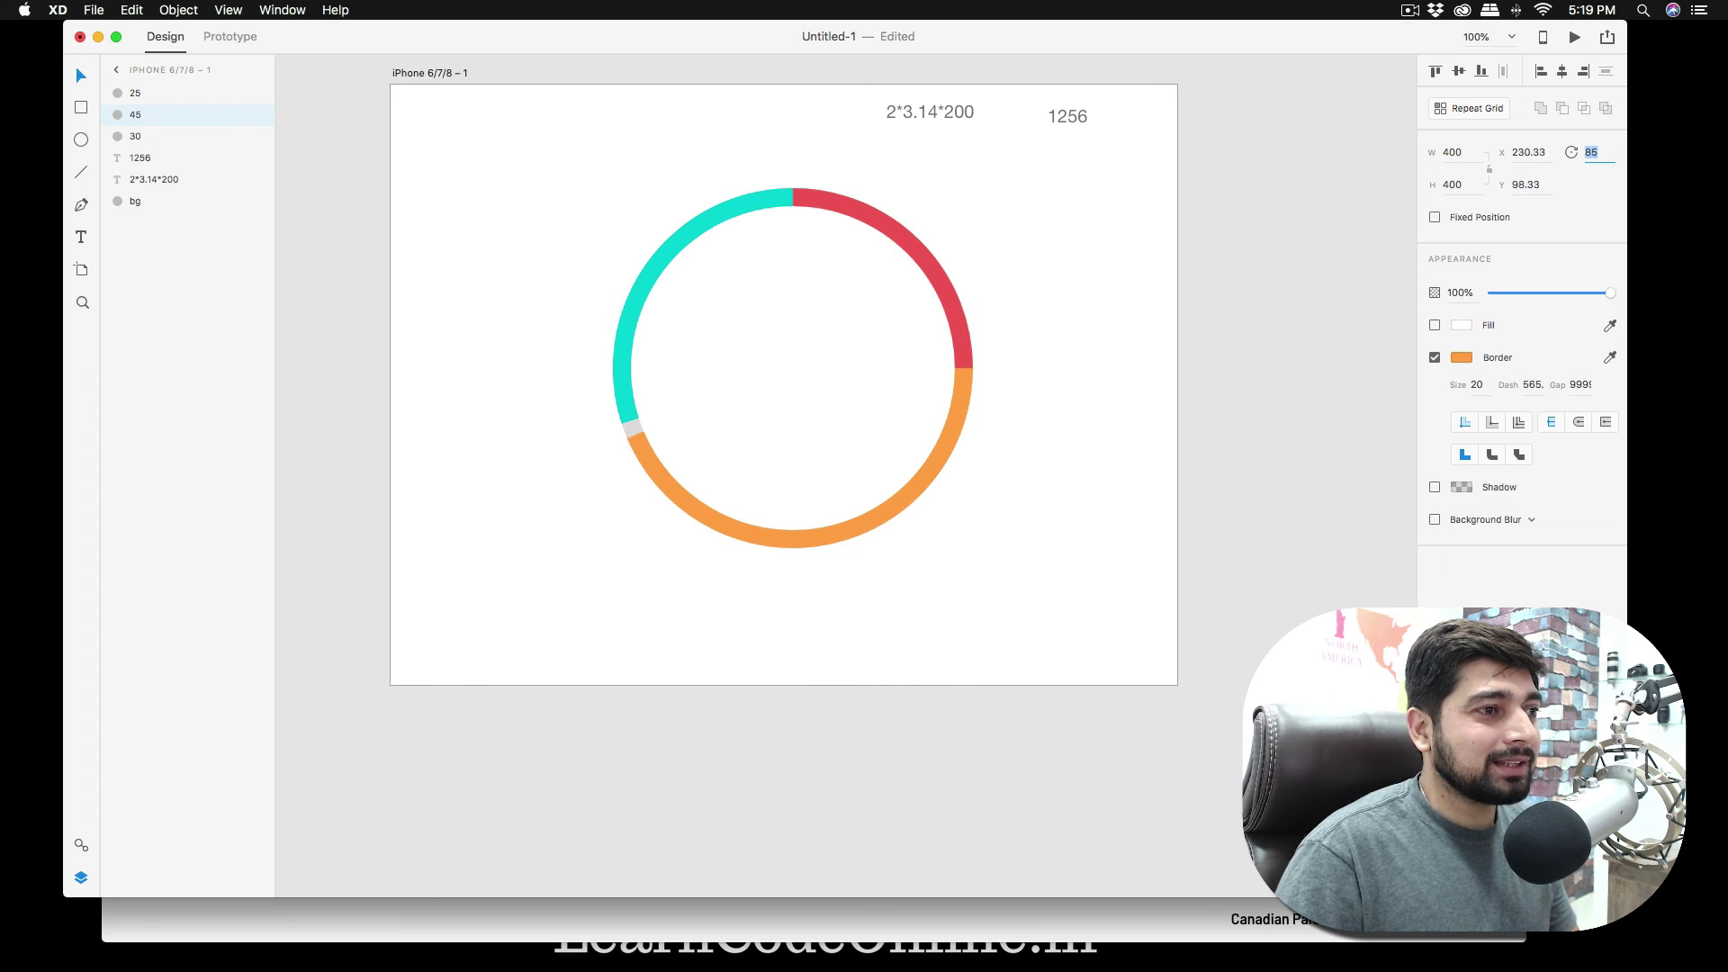
key(Down)
key(Down)
key(Down)
key(Down)
key(Down)
key(Down)
key(Down)
key(Down)
key(Down)
key(Down)
key(Down)
key(Down)
key(Down)
key(Down)
key(Down)
key(Down)
key(Down)
key(Down)
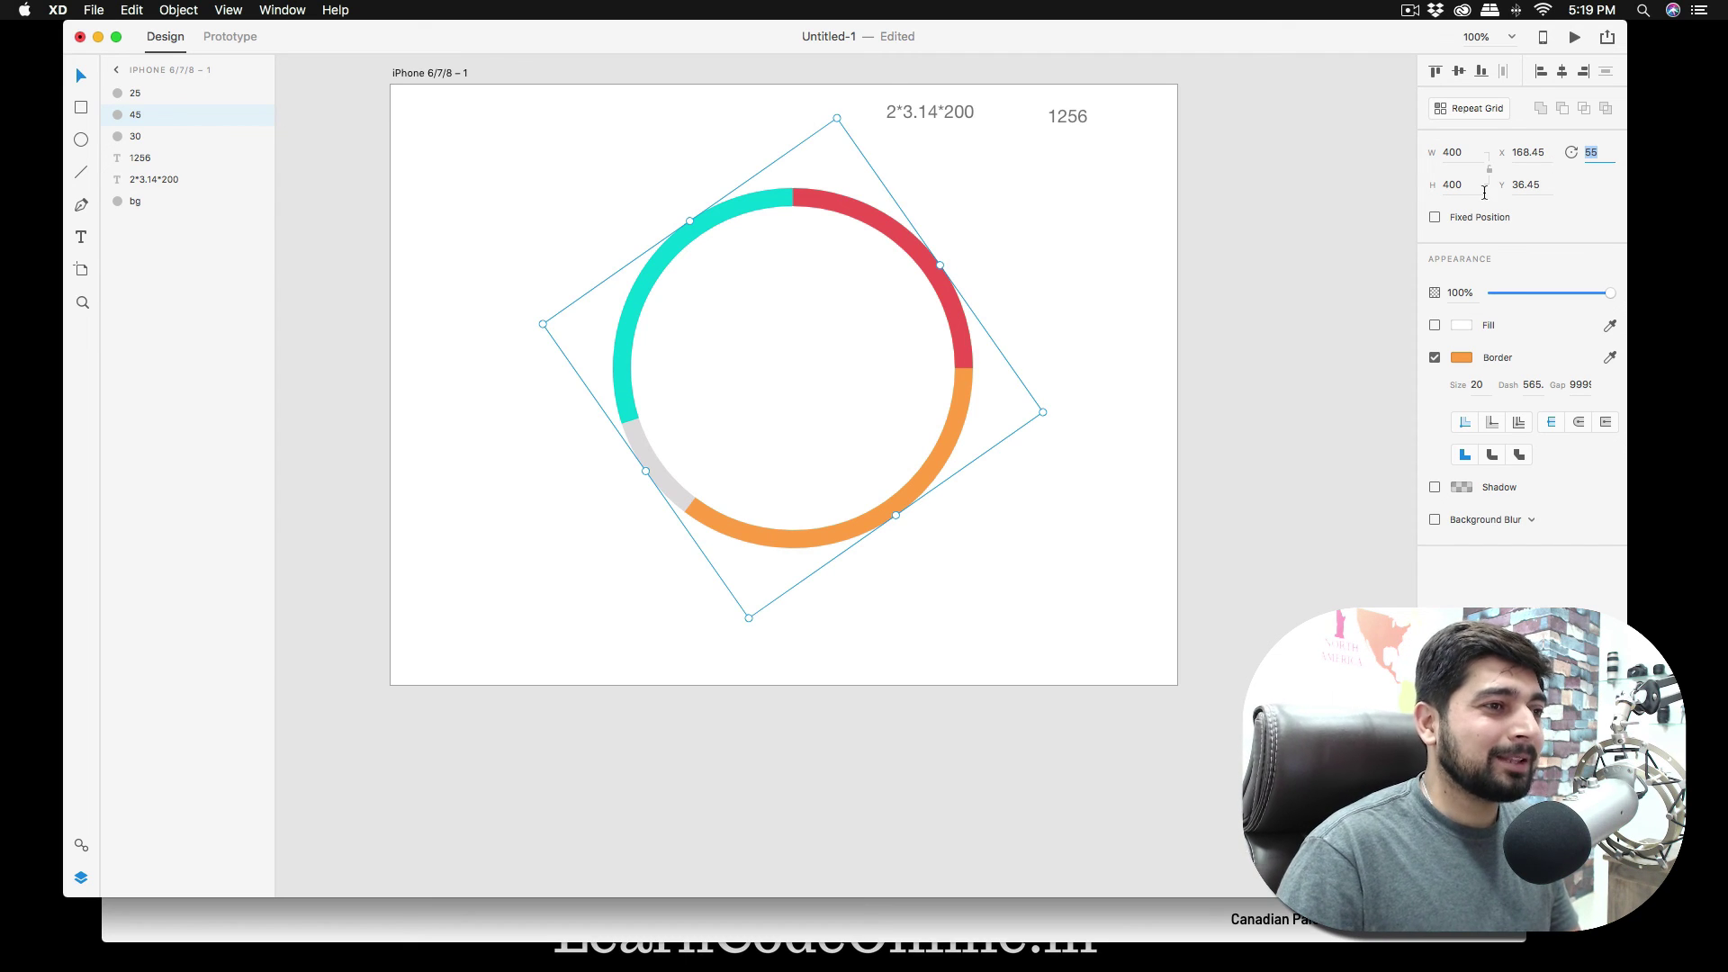
click(1025, 561)
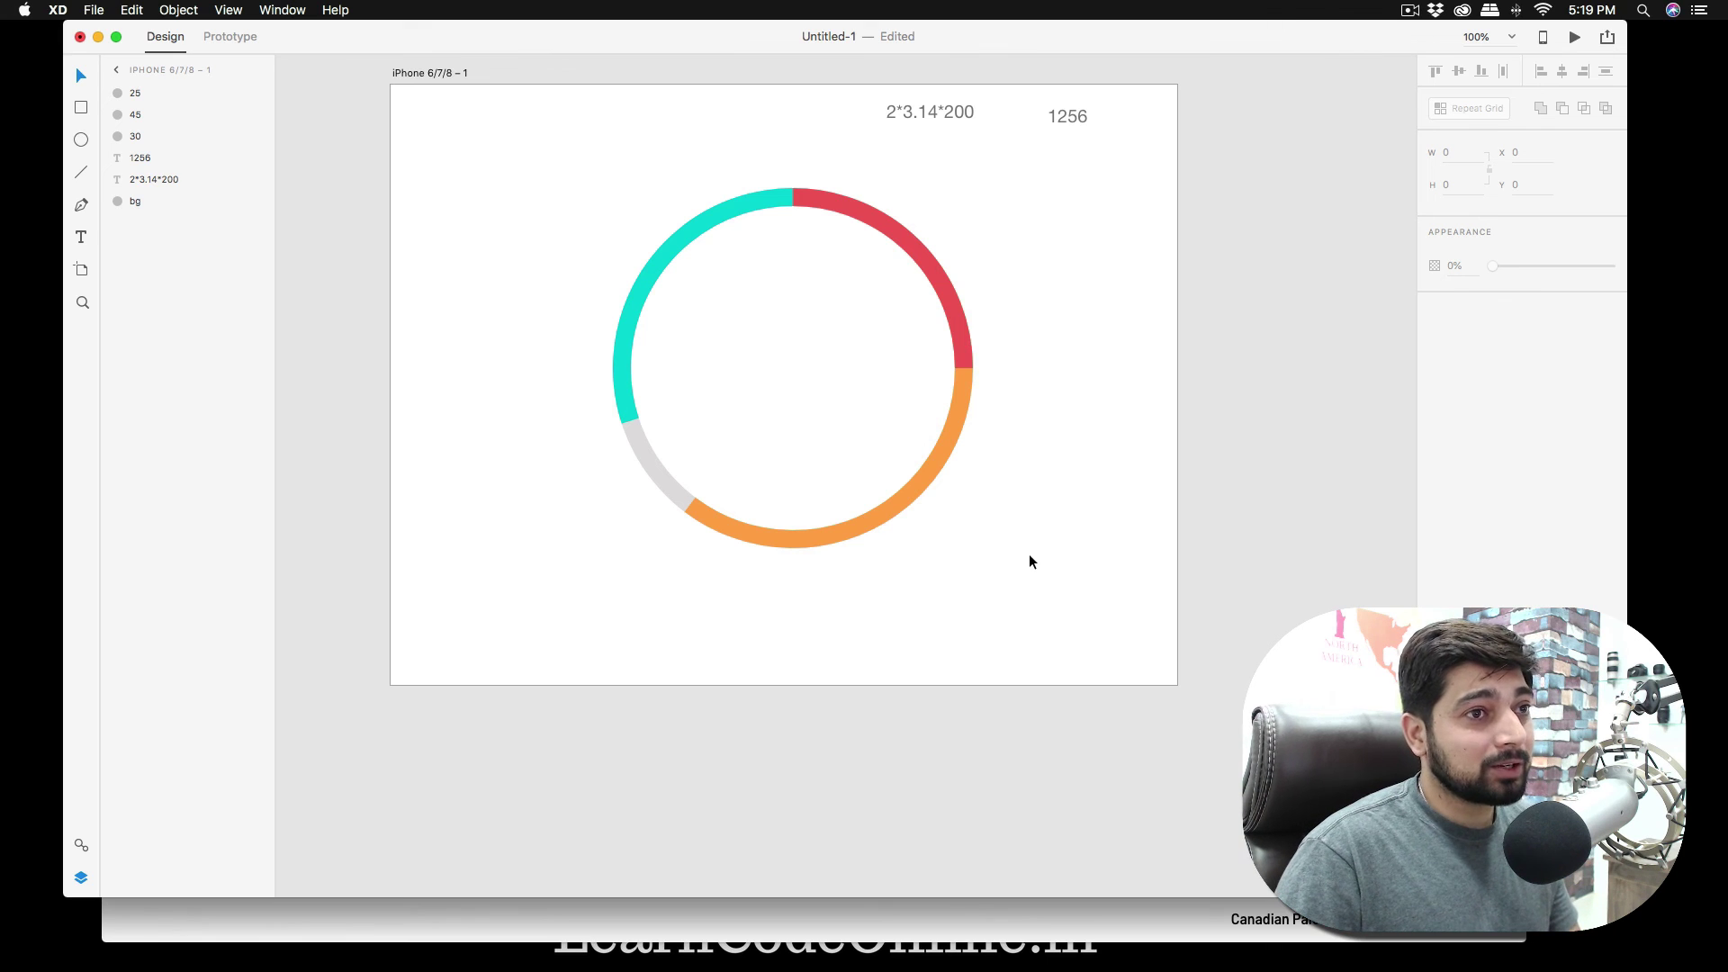
- Look at the app list in Adobe Creative Cloud and close it again
click(1464, 12)
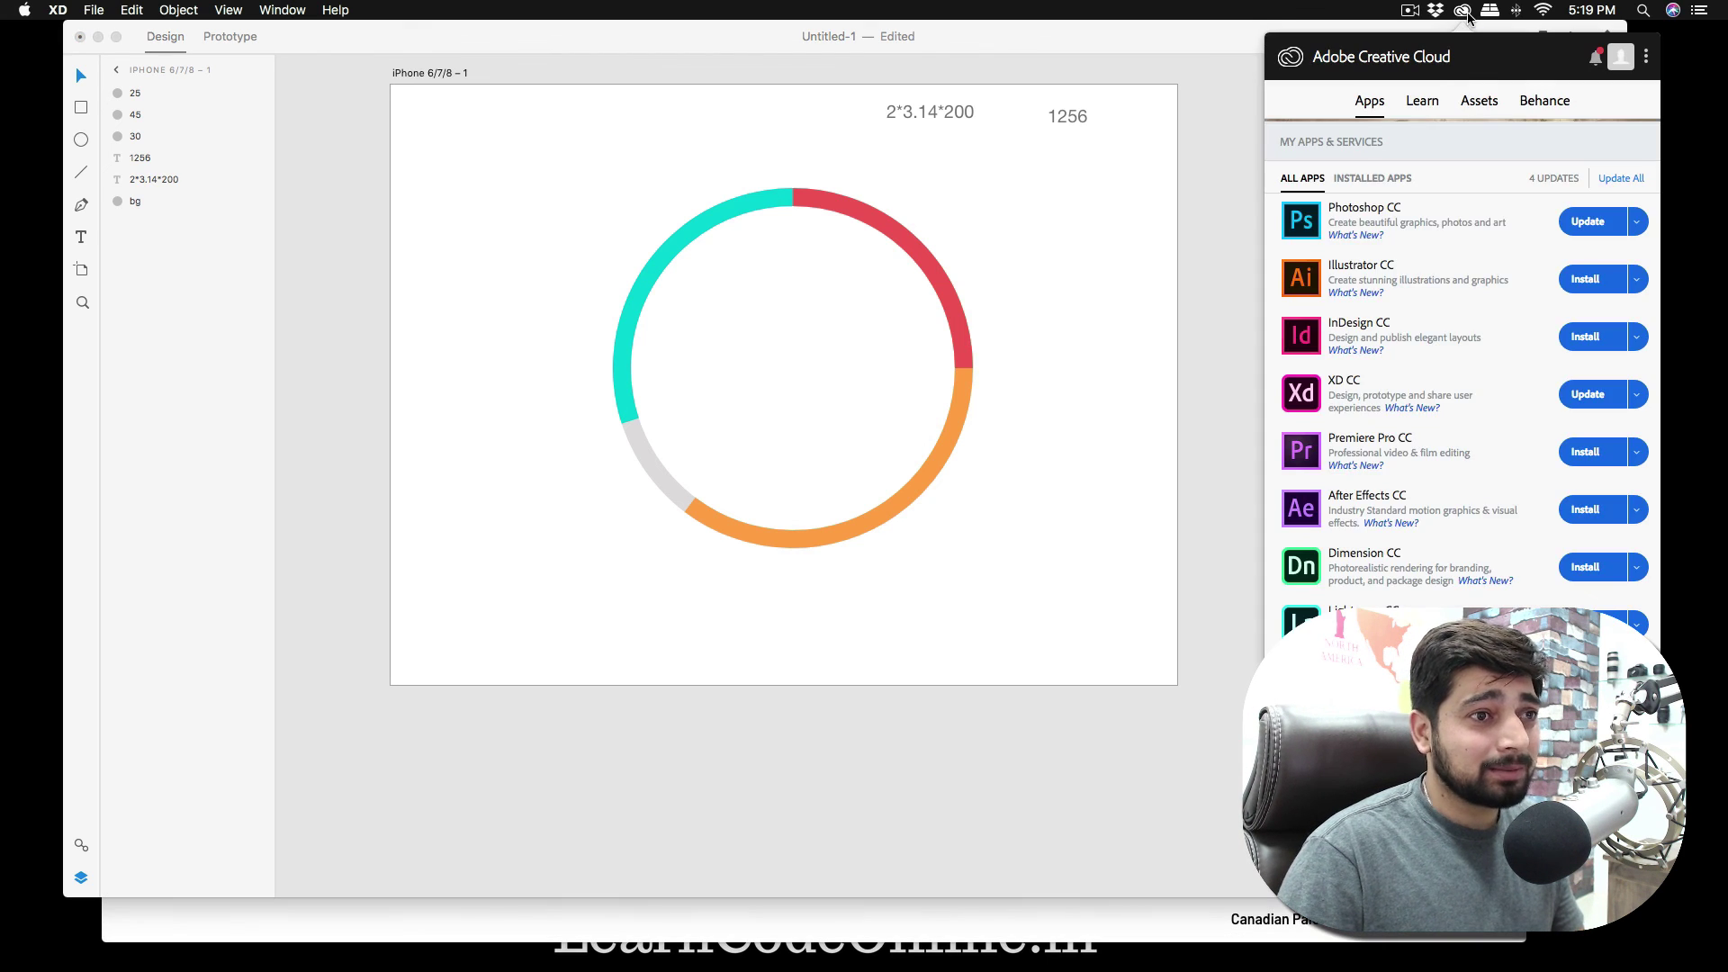
click(1464, 11)
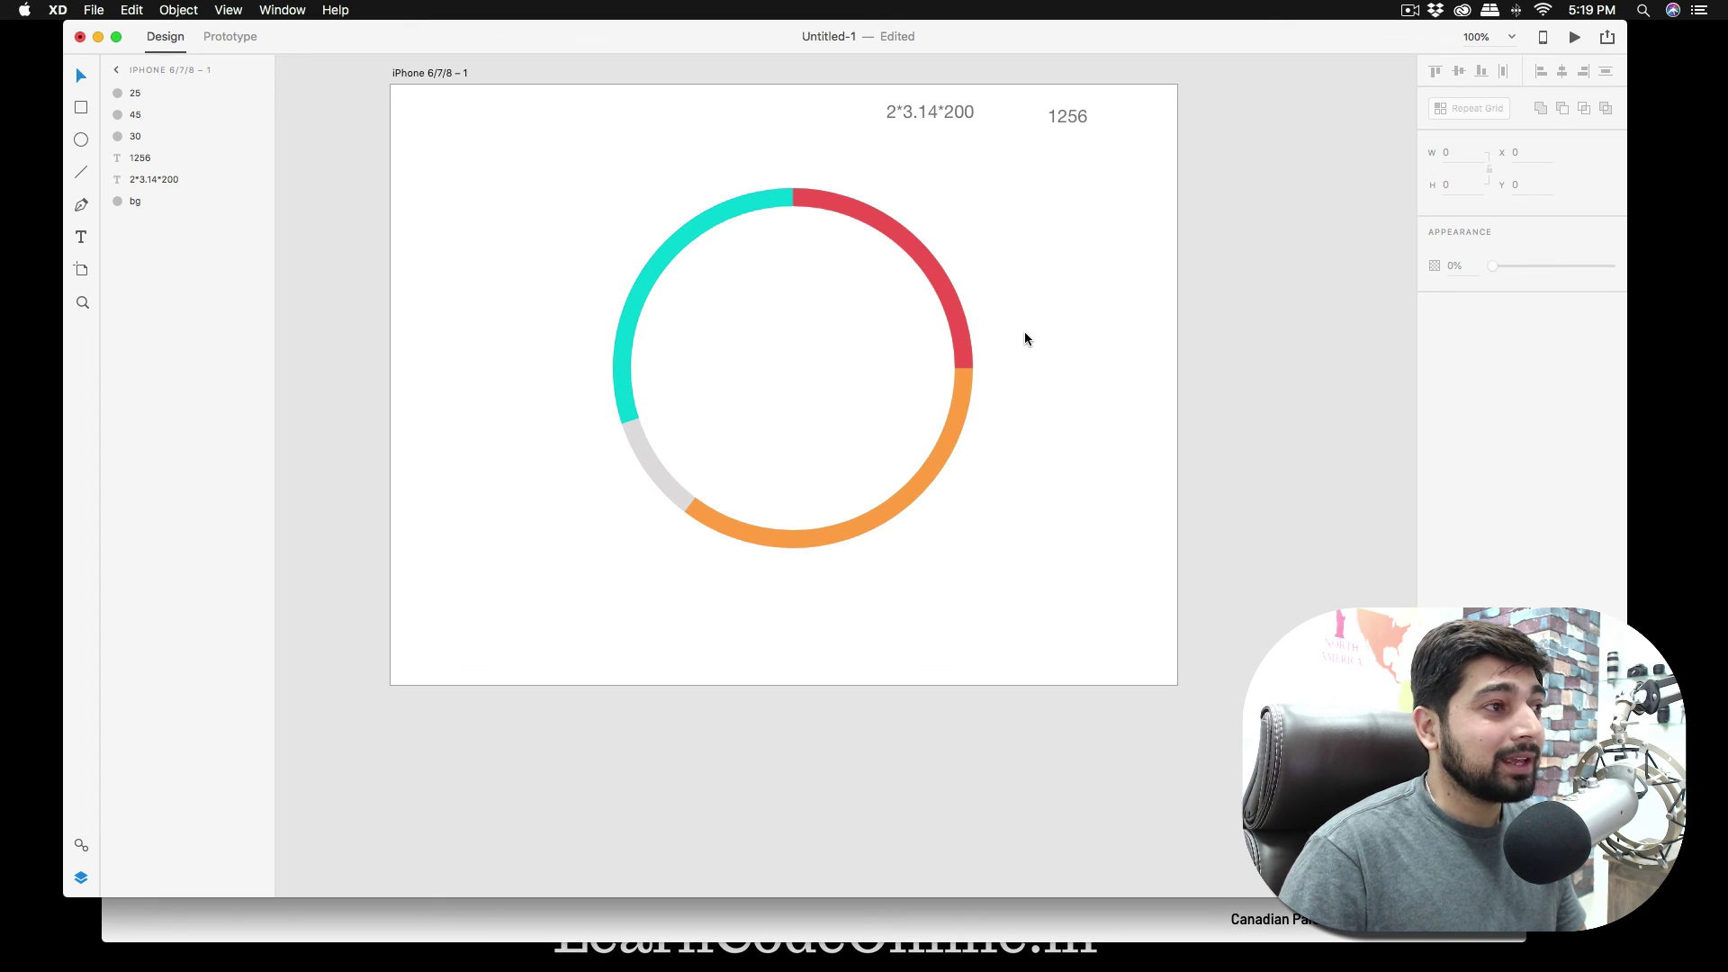
- Open the border colour of the red 25 ring for editing
click(159, 93)
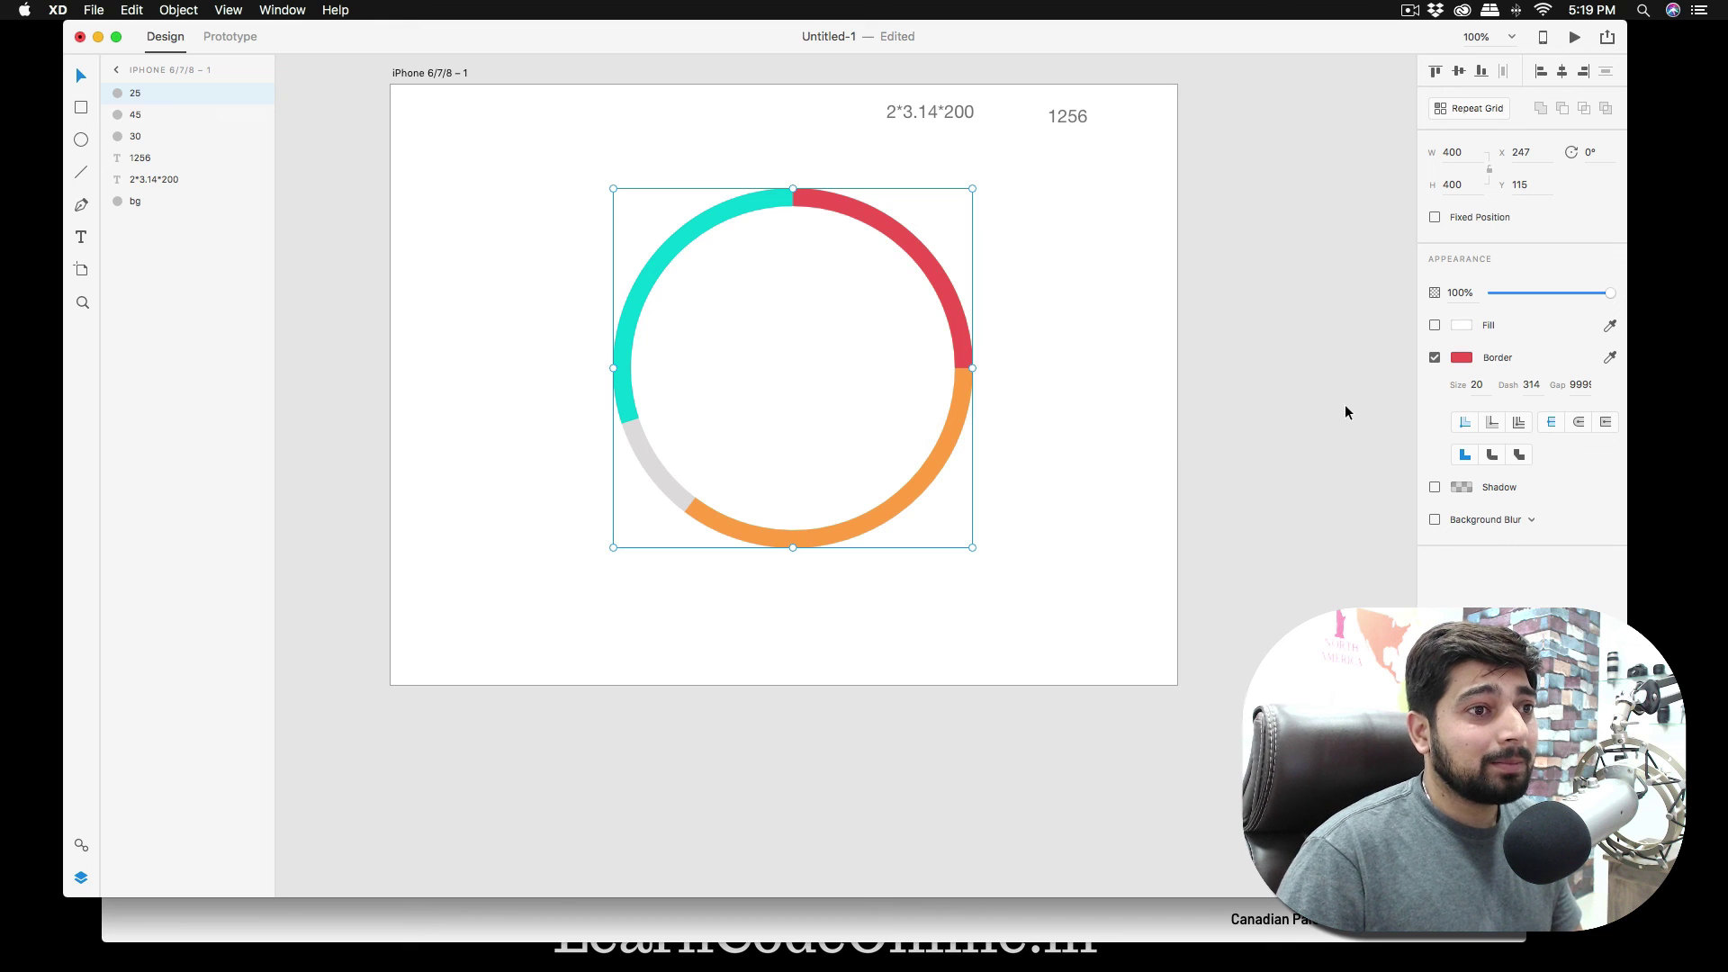
click(1461, 359)
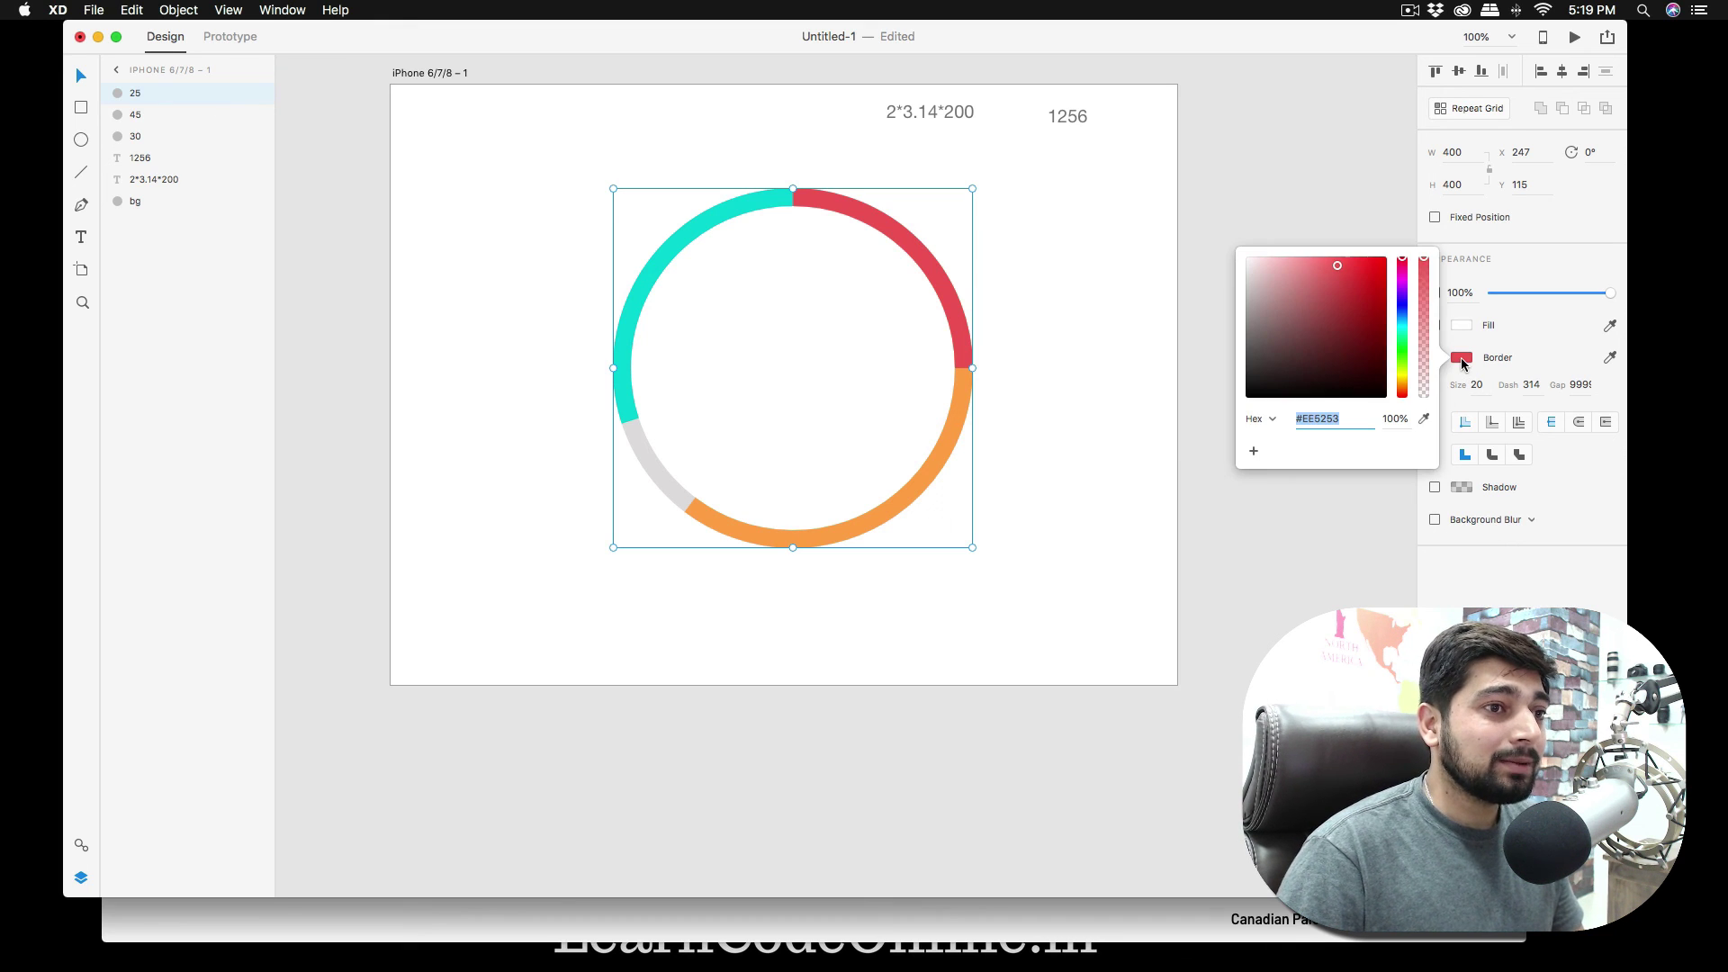